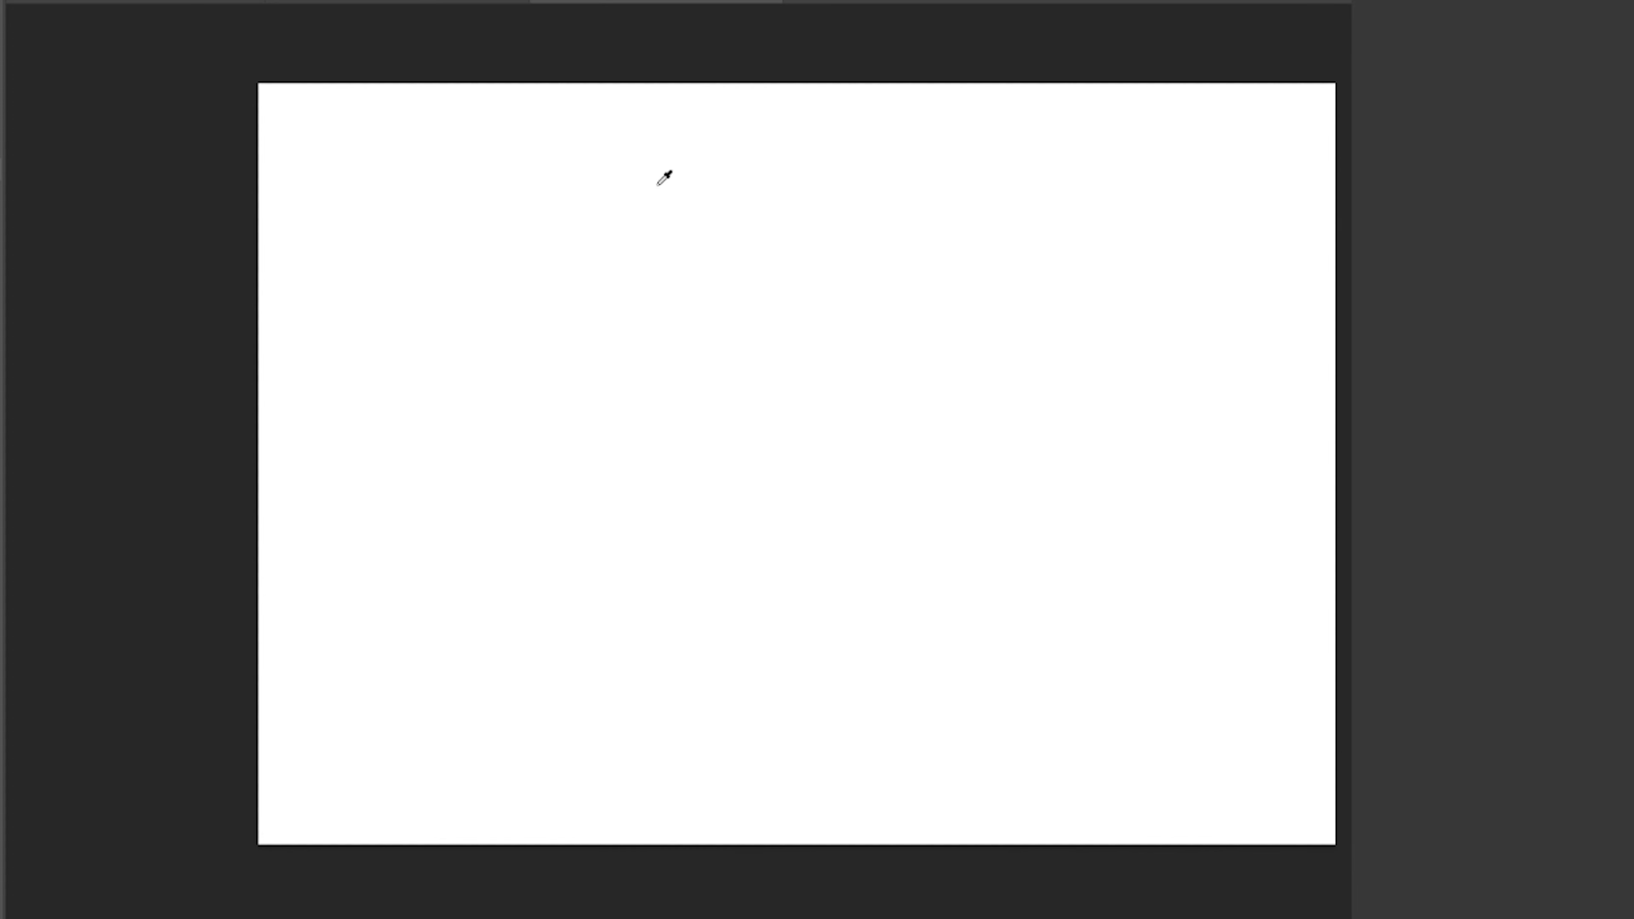
Rough out the creature's long neck, head and legs, with arcs along the neck.
{"action": "mouse_move", "coordinate": [526, 480]}
{"action": "left_mouse_down"}
{"action": "mouse_move", "coordinate": [708, 394]}
{"action": "mouse_move", "coordinate": [653, 553]}
{"action": "left_mouse_up"}
{"action": "mouse_move", "coordinate": [675, 405]}
{"action": "left_mouse_down"}
{"action": "mouse_move", "coordinate": [443, 505]}
{"action": "mouse_move", "coordinate": [437, 605]}
{"action": "left_mouse_up"}
{"action": "left_click_drag", "start_coordinate": [684, 373], "coordinate": [1035, 312]}
{"action": "left_click_drag", "start_coordinate": [943, 377], "coordinate": [1036, 718]}
{"action": "left_click_drag", "start_coordinate": [833, 463], "coordinate": [669, 685]}
{"action": "left_click_drag", "start_coordinate": [852, 428], "coordinate": [669, 689]}
{"action": "left_click_drag", "start_coordinate": [625, 409], "coordinate": [621, 694]}
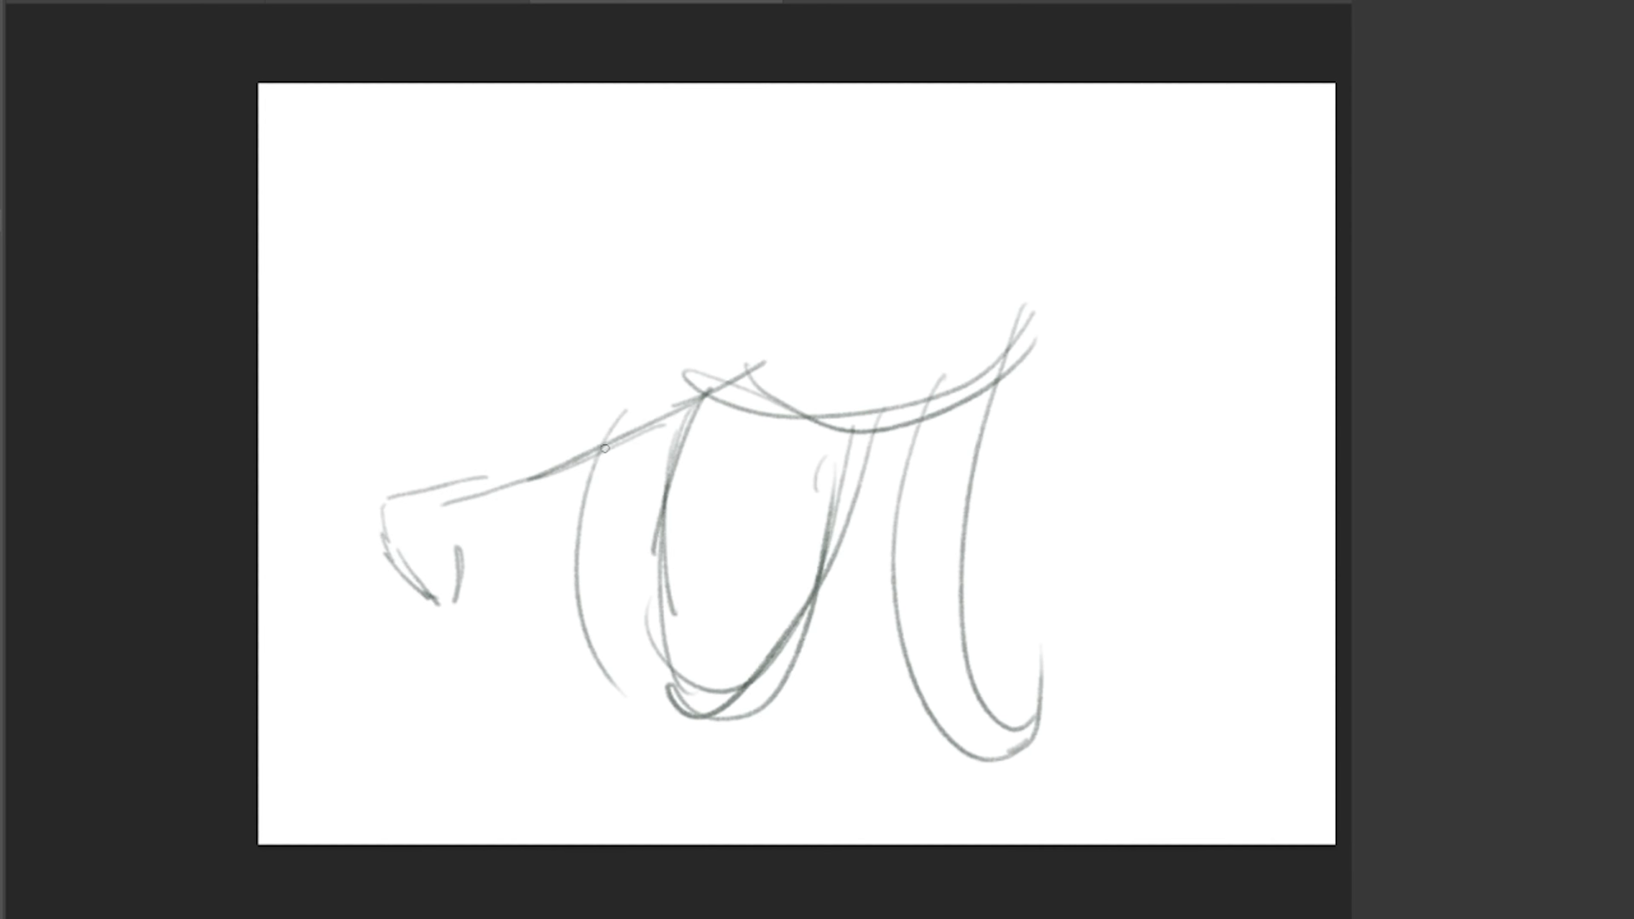
{"action": "left_click_drag", "start_coordinate": [550, 470], "coordinate": [602, 454]}
{"action": "left_click_drag", "start_coordinate": [553, 505], "coordinate": [602, 532]}
{"action": "left_click_drag", "start_coordinate": [525, 608], "coordinate": [609, 592]}
{"action": "left_click_drag", "start_coordinate": [537, 663], "coordinate": [615, 644]}
Sketch a clawed leg, toes, the back curve and chest arcs at the upper right.
{"action": "mouse_move", "coordinate": [927, 173]}
{"action": "left_mouse_down"}
{"action": "mouse_move", "coordinate": [876, 302]}
{"action": "mouse_move", "coordinate": [926, 368]}
{"action": "left_mouse_up"}
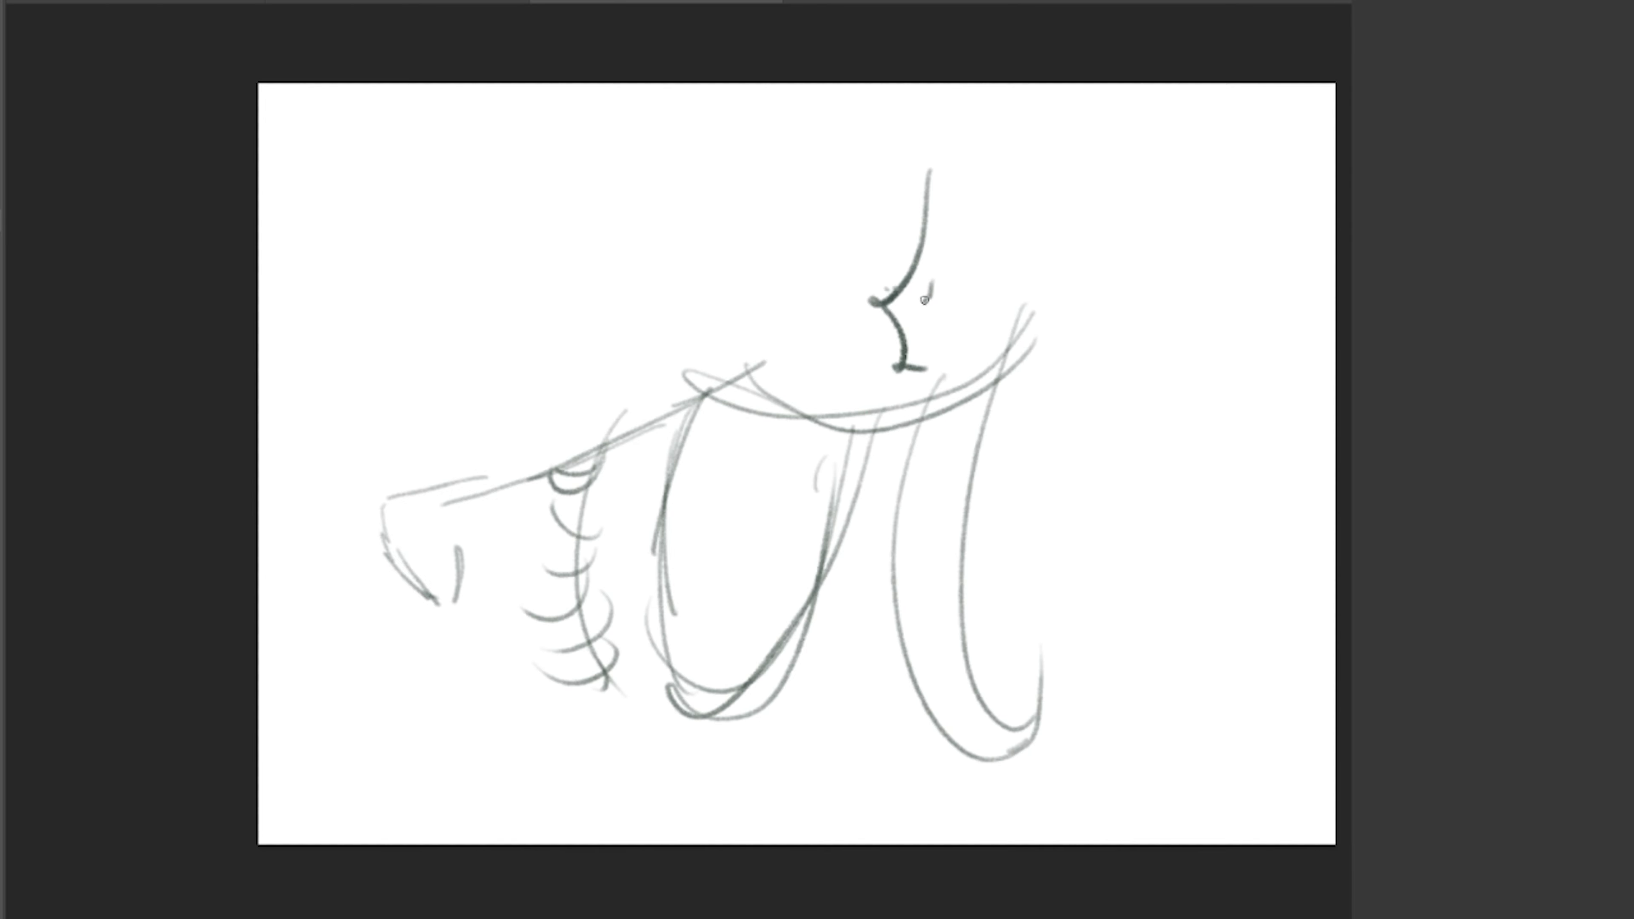
{"action": "left_click_drag", "start_coordinate": [927, 286], "coordinate": [942, 385]}
{"action": "mouse_move", "coordinate": [978, 280]}
{"action": "left_mouse_down"}
{"action": "mouse_move", "coordinate": [1030, 322]}
{"action": "mouse_move", "coordinate": [1004, 151]}
{"action": "left_mouse_up"}
{"action": "left_click_drag", "start_coordinate": [694, 168], "coordinate": [920, 238]}
{"action": "left_click_drag", "start_coordinate": [736, 261], "coordinate": [879, 213]}
{"action": "left_click_drag", "start_coordinate": [798, 177], "coordinate": [914, 283]}
{"action": "mouse_move", "coordinate": [946, 169]}
{"action": "left_mouse_down"}
{"action": "mouse_move", "coordinate": [1132, 132]}
{"action": "mouse_move", "coordinate": [1200, 325]}
{"action": "left_mouse_up"}
{"action": "left_click_drag", "start_coordinate": [1094, 332], "coordinate": [1000, 525]}
{"action": "left_click_drag", "start_coordinate": [1004, 476], "coordinate": [1180, 508]}
{"action": "left_click_drag", "start_coordinate": [1183, 348], "coordinate": [1261, 844]}
{"action": "left_click_drag", "start_coordinate": [1184, 463], "coordinate": [1226, 541]}
Sketch the upper-left head with eye, jaw, mouth, feathered chest and a looped snout.
{"action": "left_click_drag", "start_coordinate": [782, 573], "coordinate": [673, 714]}
{"action": "left_click_drag", "start_coordinate": [598, 669], "coordinate": [778, 763]}
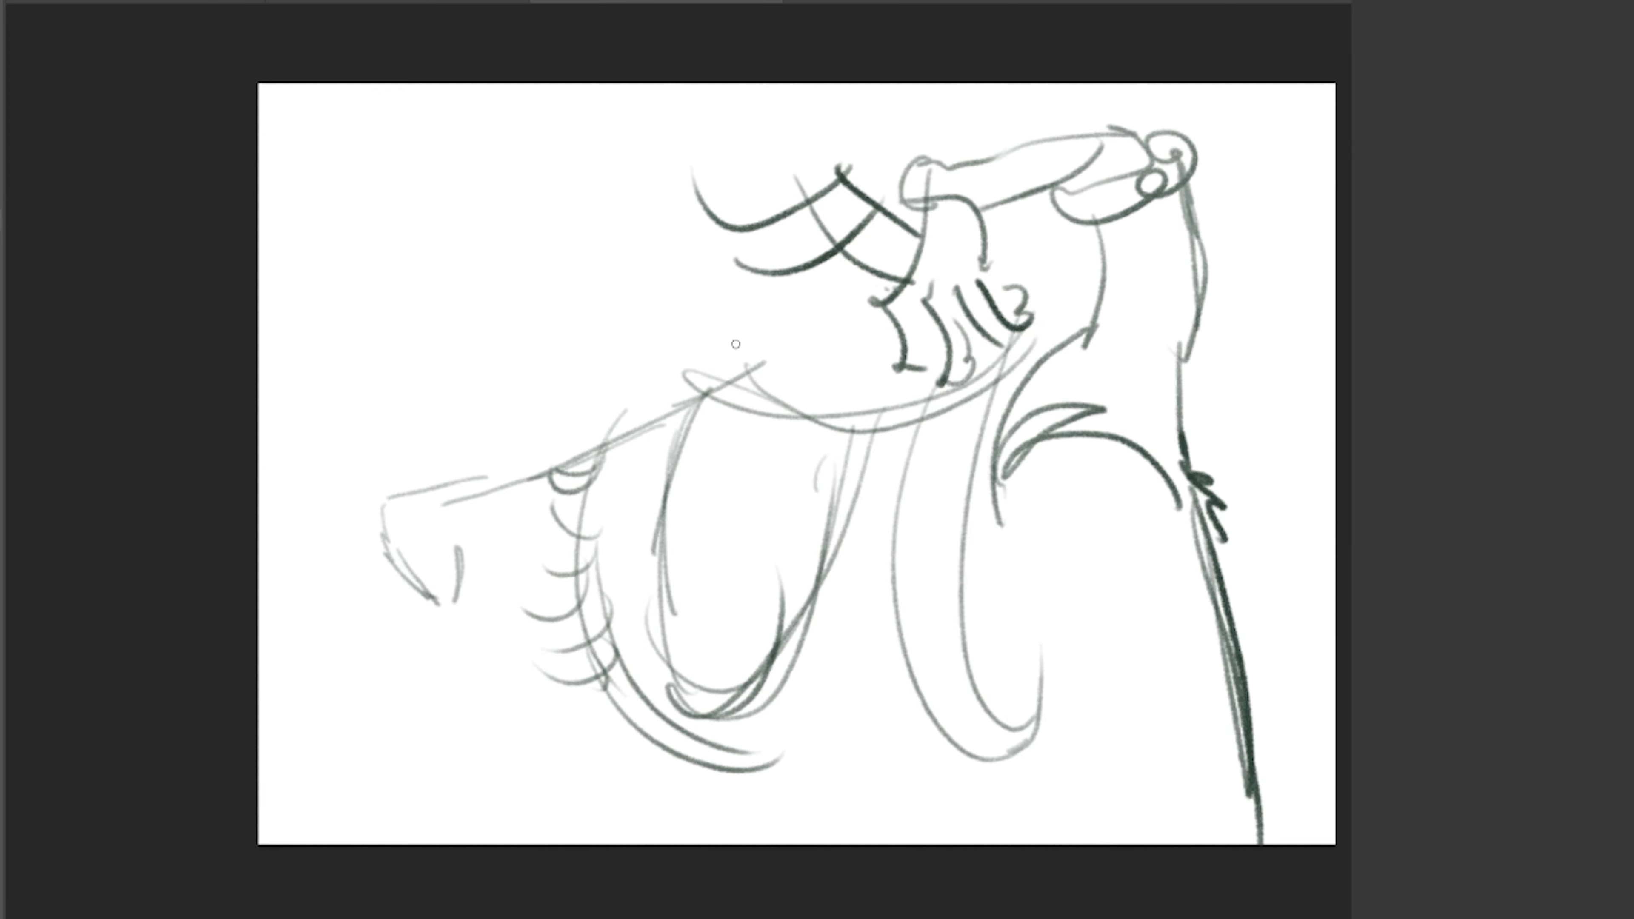
{"action": "mouse_move", "coordinate": [708, 187]}
{"action": "left_mouse_down"}
{"action": "mouse_move", "coordinate": [682, 219]}
{"action": "mouse_move", "coordinate": [685, 284]}
{"action": "mouse_move", "coordinate": [681, 252]}
{"action": "left_mouse_up"}
{"action": "mouse_move", "coordinate": [643, 293]}
{"action": "left_mouse_down"}
{"action": "mouse_move", "coordinate": [582, 319]}
{"action": "mouse_move", "coordinate": [686, 329]}
{"action": "left_mouse_up"}
{"action": "mouse_move", "coordinate": [637, 309]}
{"action": "left_mouse_down"}
{"action": "mouse_move", "coordinate": [714, 309]}
{"action": "mouse_move", "coordinate": [725, 411]}
{"action": "mouse_move", "coordinate": [663, 566]}
{"action": "left_mouse_up"}
{"action": "left_click_drag", "start_coordinate": [730, 476], "coordinate": [701, 589]}
{"action": "mouse_move", "coordinate": [524, 322]}
{"action": "left_mouse_down"}
{"action": "mouse_move", "coordinate": [576, 392]}
{"action": "mouse_move", "coordinate": [576, 302]}
{"action": "left_mouse_up"}
{"action": "left_click_drag", "start_coordinate": [582, 364], "coordinate": [573, 434]}
{"action": "left_click_drag", "start_coordinate": [489, 368], "coordinate": [486, 389]}
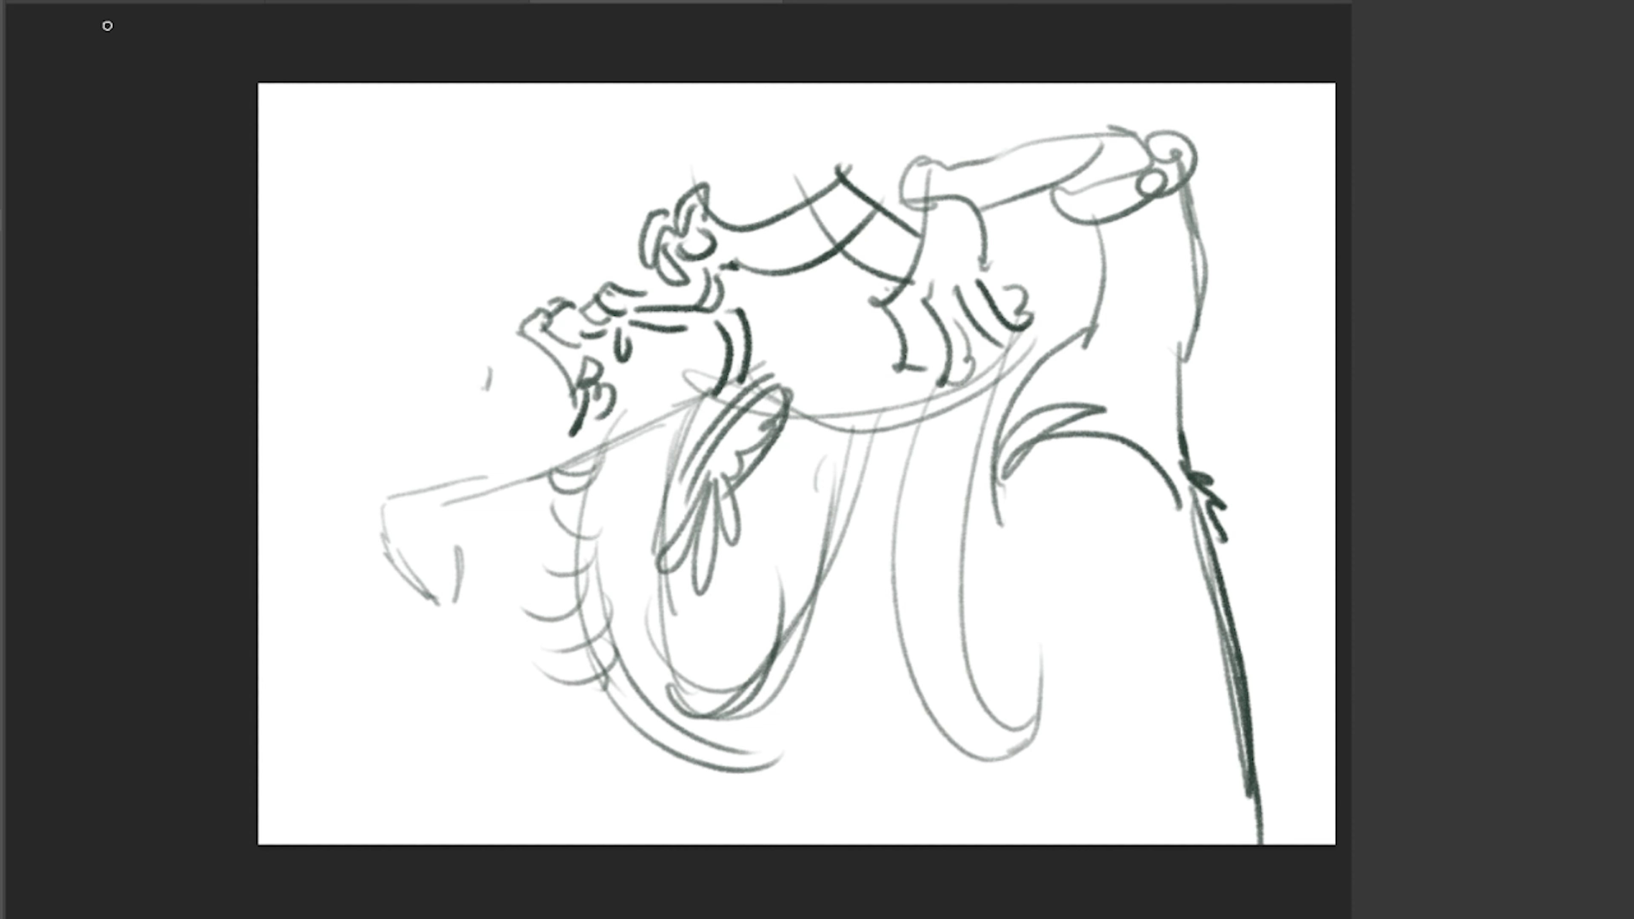
{"action": "mouse_move", "coordinate": [380, 554]}
{"action": "left_mouse_down"}
{"action": "mouse_move", "coordinate": [452, 531]}
{"action": "mouse_move", "coordinate": [428, 496]}
{"action": "left_mouse_up"}
{"action": "mouse_move", "coordinate": [386, 563]}
{"action": "left_mouse_down"}
{"action": "mouse_move", "coordinate": [430, 560]}
{"action": "mouse_move", "coordinate": [415, 602]}
{"action": "left_mouse_up"}
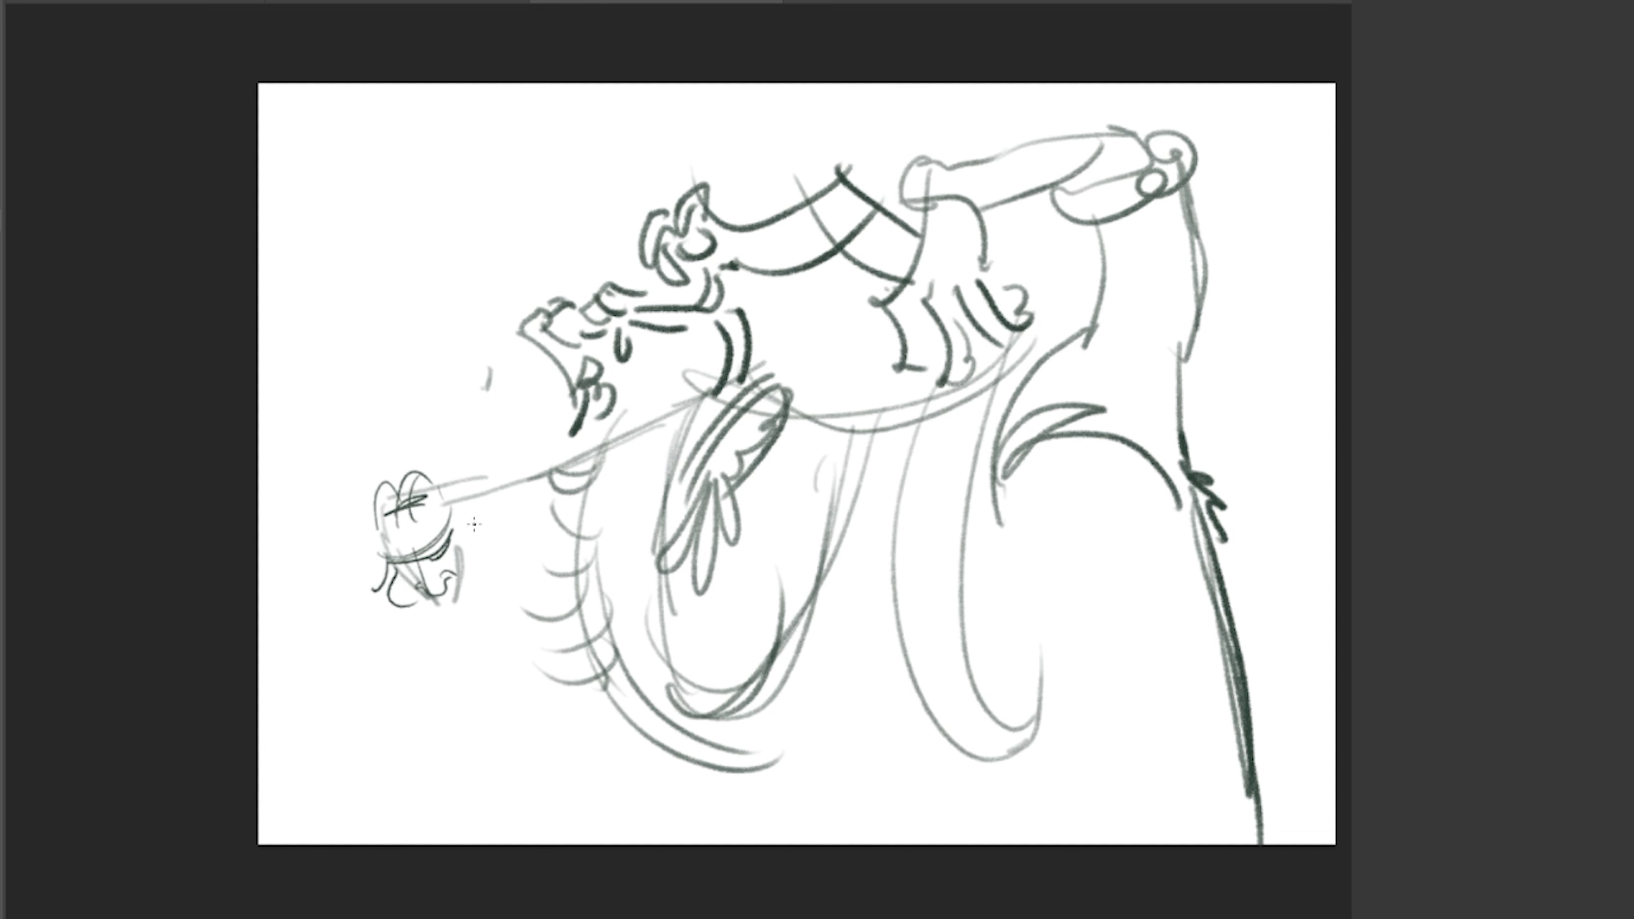
Draw the dangling figure's curly hair, raised arm with clawed fingers, fist and a leg.
{"action": "mouse_move", "coordinate": [463, 509]}
{"action": "left_mouse_down"}
{"action": "mouse_move", "coordinate": [544, 579]}
{"action": "mouse_move", "coordinate": [576, 451]}
{"action": "left_mouse_up"}
{"action": "left_click_drag", "start_coordinate": [521, 566], "coordinate": [554, 599]}
{"action": "left_click_drag", "start_coordinate": [495, 370], "coordinate": [553, 411]}
{"action": "left_click_drag", "start_coordinate": [512, 438], "coordinate": [563, 431]}
{"action": "mouse_move", "coordinate": [480, 302]}
{"action": "left_mouse_down"}
{"action": "mouse_move", "coordinate": [489, 370]}
{"action": "mouse_move", "coordinate": [508, 341]}
{"action": "left_mouse_up"}
{"action": "left_click_drag", "start_coordinate": [499, 342], "coordinate": [457, 476]}
{"action": "mouse_move", "coordinate": [395, 393]}
{"action": "left_mouse_down"}
{"action": "mouse_move", "coordinate": [418, 473]}
{"action": "mouse_move", "coordinate": [444, 351]}
{"action": "left_mouse_up"}
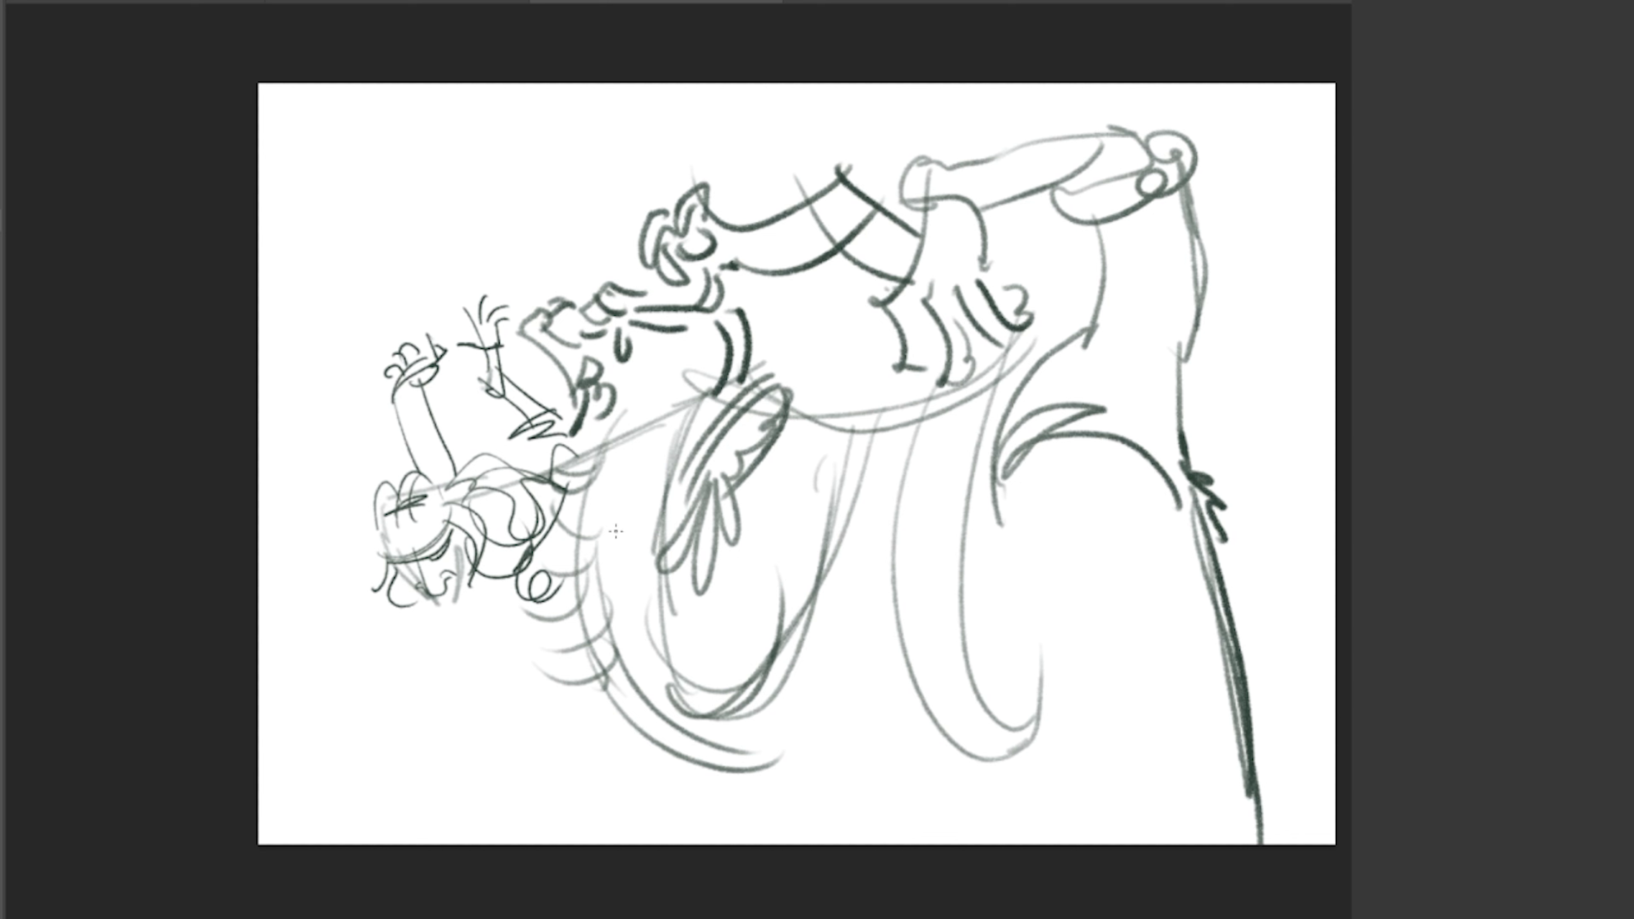
{"action": "mouse_move", "coordinate": [476, 582]}
{"action": "left_mouse_down"}
{"action": "mouse_move", "coordinate": [556, 637]}
{"action": "mouse_move", "coordinate": [647, 841]}
{"action": "left_mouse_up"}
Add long lower-body lines and a beak-like head at the top right.
{"action": "left_click_drag", "start_coordinate": [1181, 505], "coordinate": [1184, 618]}
{"action": "left_click_drag", "start_coordinate": [914, 490], "coordinate": [968, 843]}
{"action": "mouse_move", "coordinate": [843, 434]}
{"action": "left_mouse_down"}
{"action": "mouse_move", "coordinate": [913, 715]}
{"action": "mouse_move", "coordinate": [955, 795]}
{"action": "left_mouse_up"}
{"action": "mouse_move", "coordinate": [720, 753]}
{"action": "left_mouse_down"}
{"action": "mouse_move", "coordinate": [785, 818]}
{"action": "mouse_move", "coordinate": [857, 781]}
{"action": "left_mouse_up"}
{"action": "left_click_drag", "start_coordinate": [1180, 219], "coordinate": [1184, 506]}
{"action": "left_click_drag", "start_coordinate": [1074, 261], "coordinate": [1209, 121]}
{"action": "left_click_drag", "start_coordinate": [1078, 254], "coordinate": [1229, 171]}
{"action": "left_click_drag", "start_coordinate": [1088, 252], "coordinate": [1251, 182]}
{"action": "left_click_drag", "start_coordinate": [1128, 237], "coordinate": [1238, 212]}
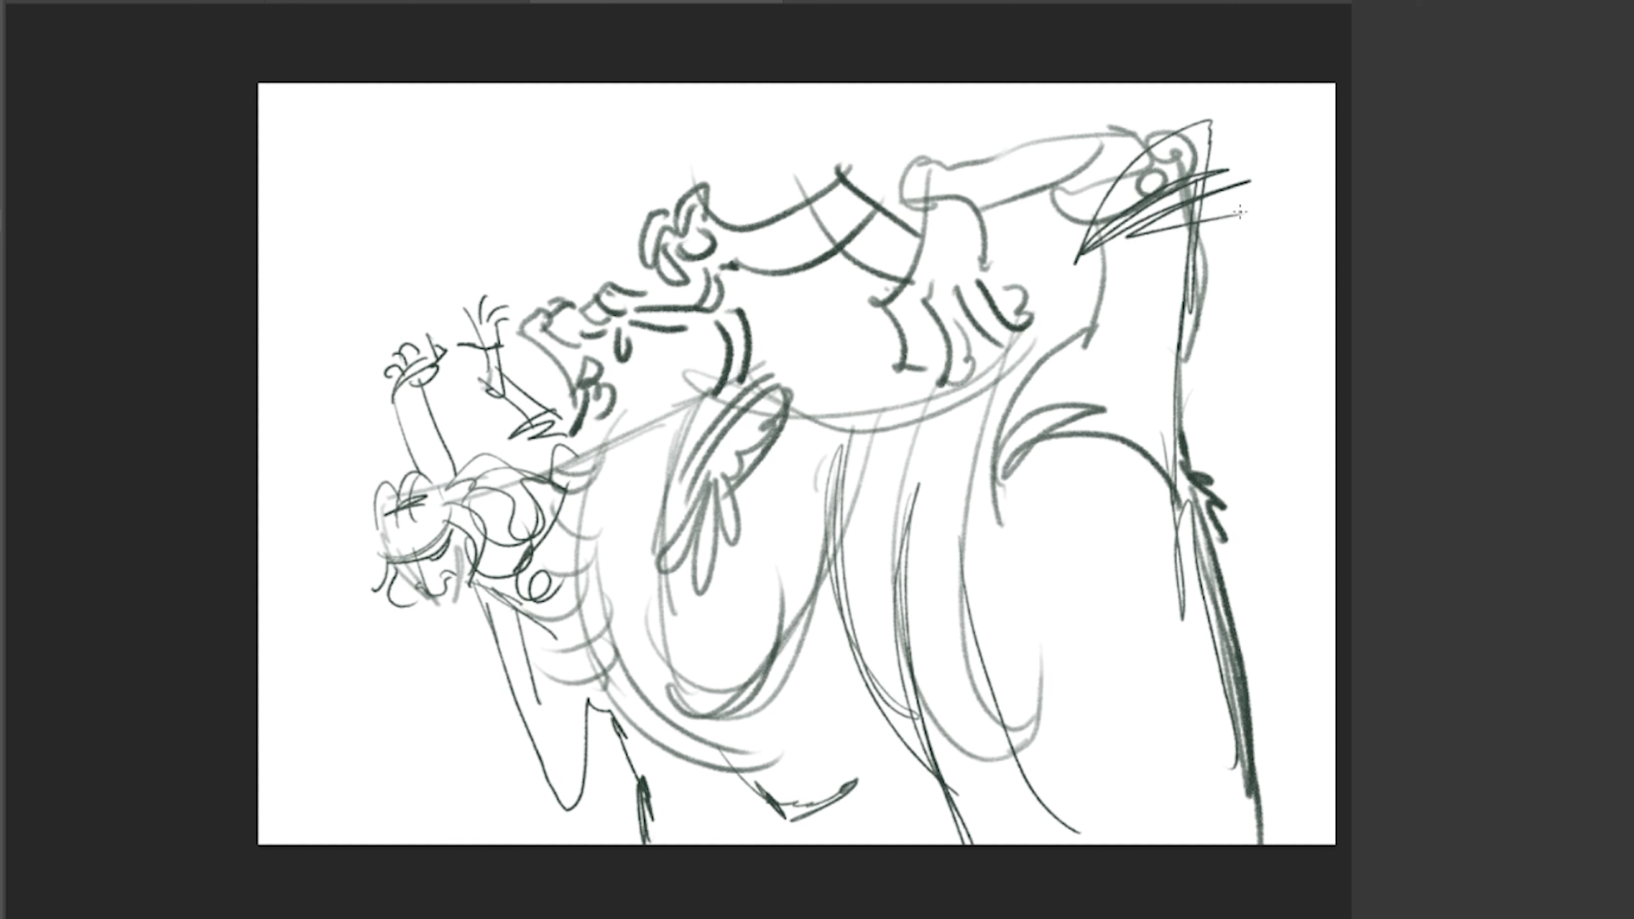
Draw the figure's chin and two hanging braids, plus curves near the fist.
{"action": "mouse_move", "coordinate": [446, 610]}
{"action": "left_mouse_down"}
{"action": "mouse_move", "coordinate": [454, 541]}
{"action": "mouse_move", "coordinate": [479, 688]}
{"action": "left_mouse_up"}
{"action": "mouse_move", "coordinate": [444, 628]}
{"action": "left_mouse_down"}
{"action": "mouse_move", "coordinate": [428, 694]}
{"action": "mouse_move", "coordinate": [477, 708]}
{"action": "left_mouse_up"}
{"action": "left_click_drag", "start_coordinate": [447, 616], "coordinate": [443, 644]}
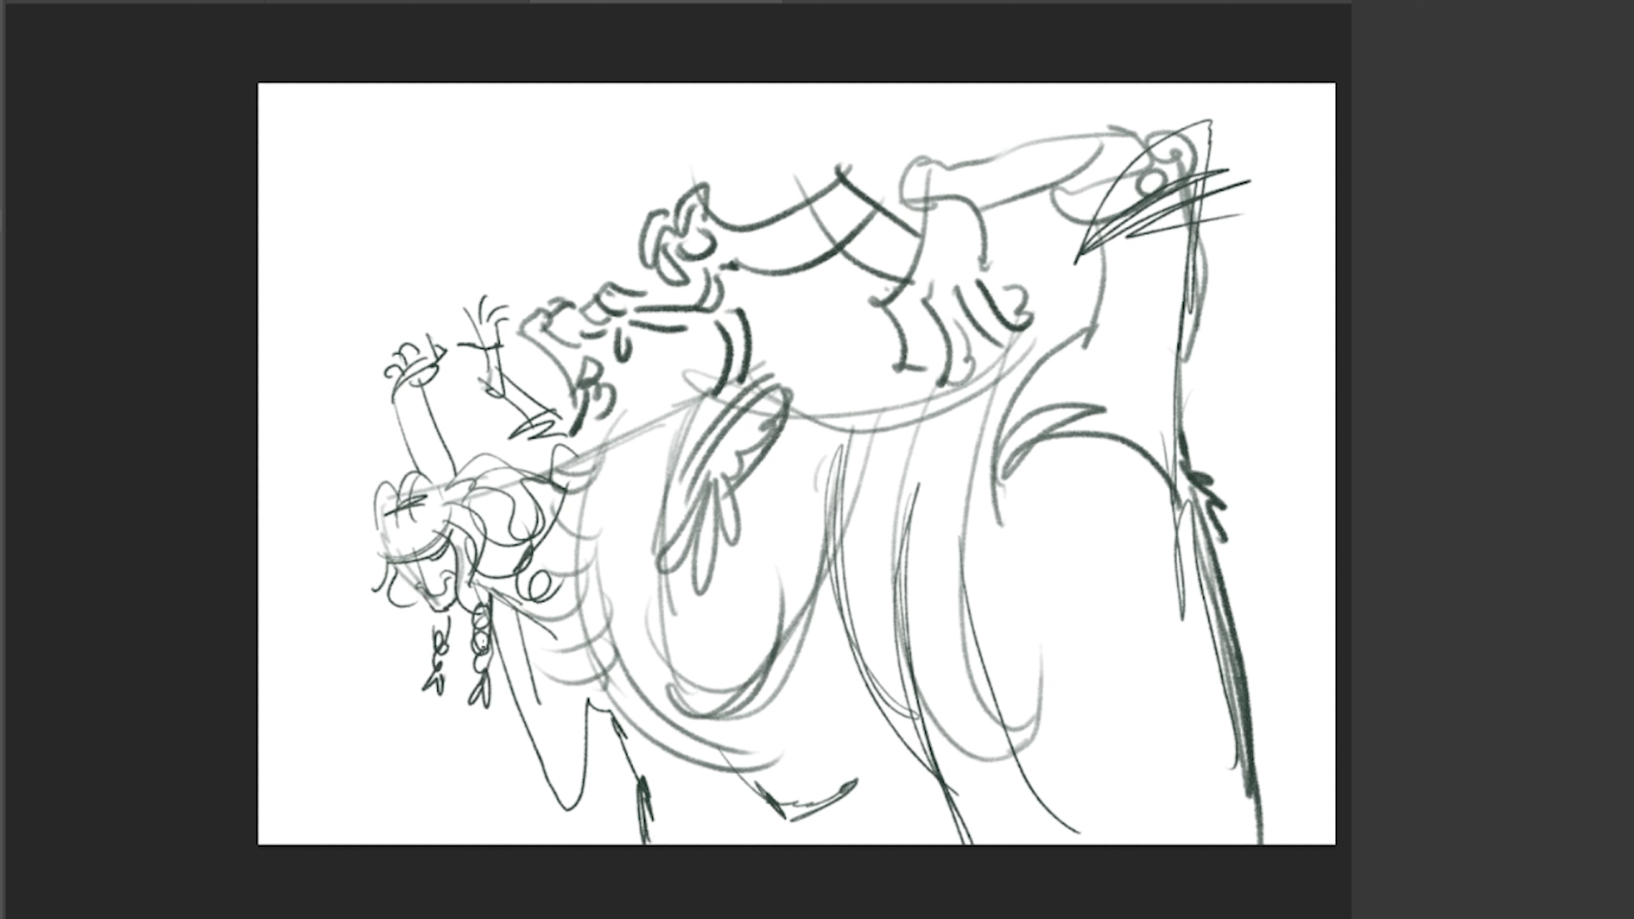
{"action": "left_click_drag", "start_coordinate": [570, 442], "coordinate": [747, 367]}
{"action": "mouse_move", "coordinate": [627, 416]}
{"action": "left_mouse_down"}
{"action": "mouse_move", "coordinate": [688, 331]}
{"action": "mouse_move", "coordinate": [703, 351]}
{"action": "left_mouse_up"}
{"action": "left_click_drag", "start_coordinate": [666, 368], "coordinate": [708, 368]}
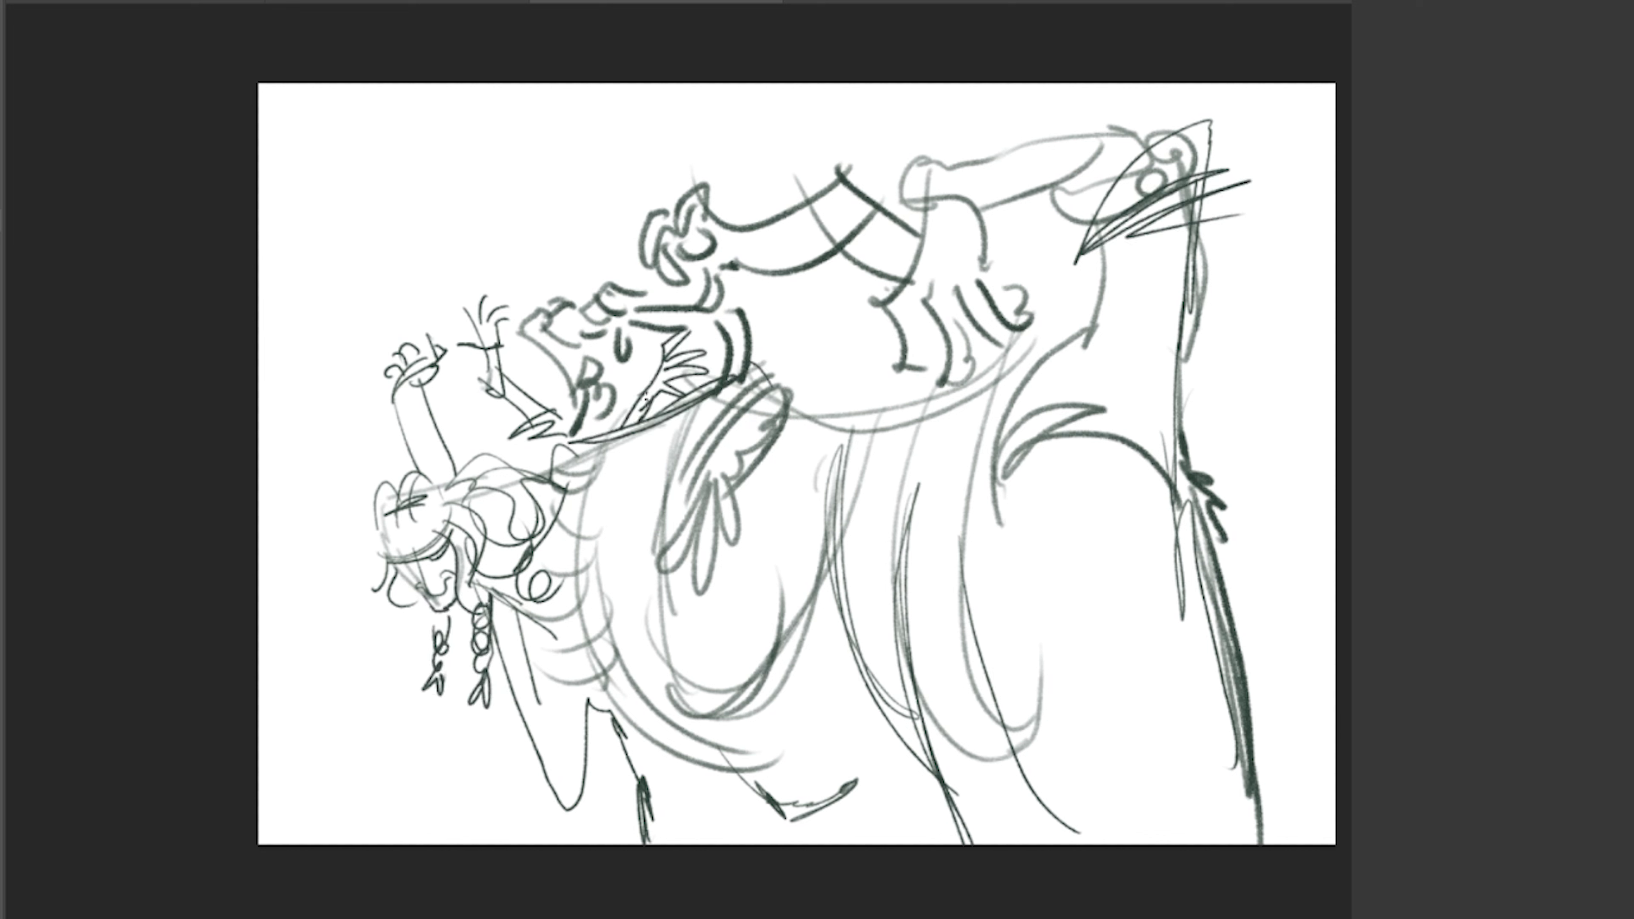
Undo the stray strokes, add loops at lower right and a zigzag crown on the figure.
{"action": "key", "text": "ctrl+z"}
{"action": "key", "text": "ctrl+z"}
{"action": "key", "text": "ctrl+z"}
{"action": "left_click_drag", "start_coordinate": [994, 663], "coordinate": [1081, 801]}
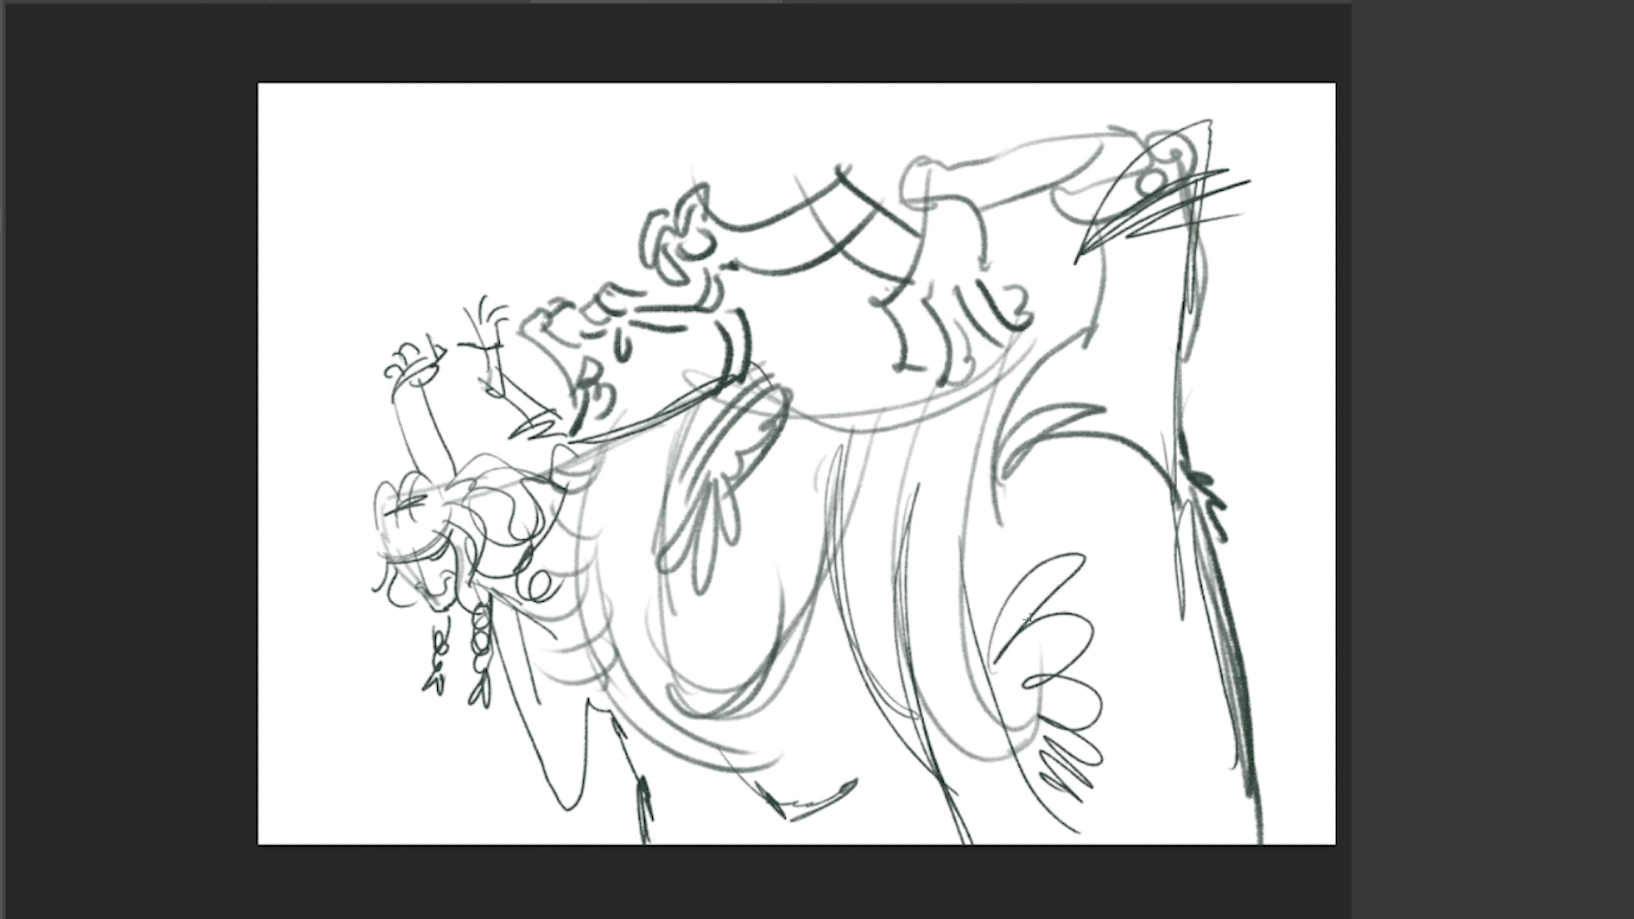
{"action": "mouse_move", "coordinate": [369, 528]}
{"action": "left_mouse_down"}
{"action": "mouse_move", "coordinate": [391, 544]}
{"action": "mouse_move", "coordinate": [443, 480]}
{"action": "left_mouse_up"}
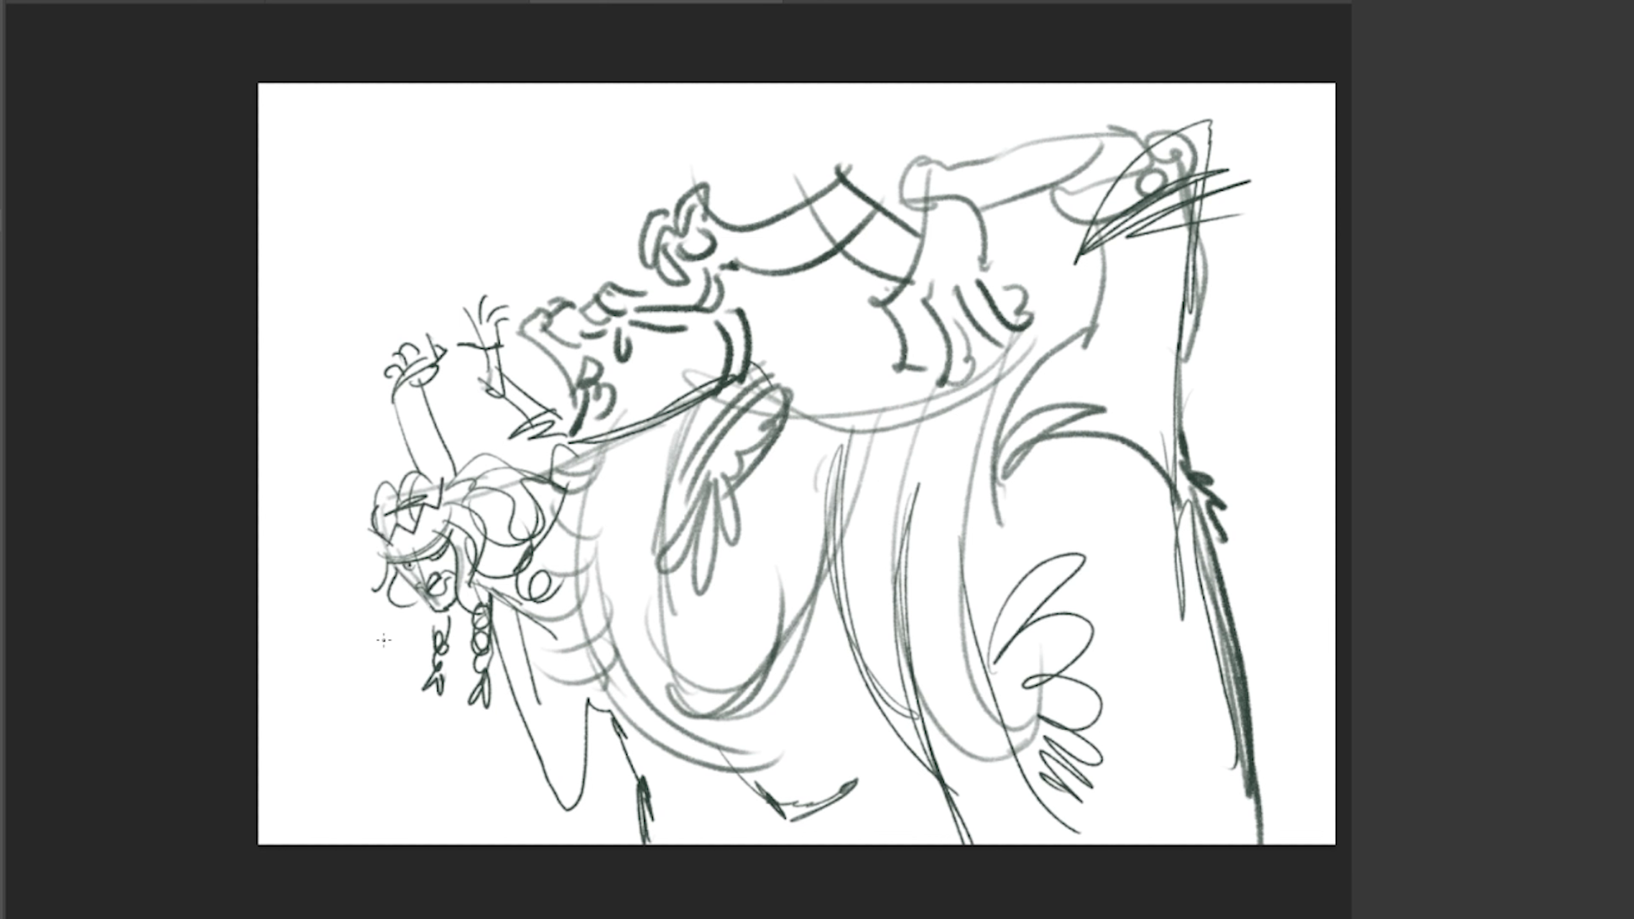
Draw a dark body line with curved strokes beside it and a cone shape near the top.
{"action": "left_click_drag", "start_coordinate": [932, 393], "coordinate": [879, 615]}
{"action": "left_click_drag", "start_coordinate": [929, 408], "coordinate": [949, 461]}
{"action": "left_click_drag", "start_coordinate": [908, 429], "coordinate": [935, 493]}
{"action": "left_click_drag", "start_coordinate": [894, 502], "coordinate": [931, 594]}
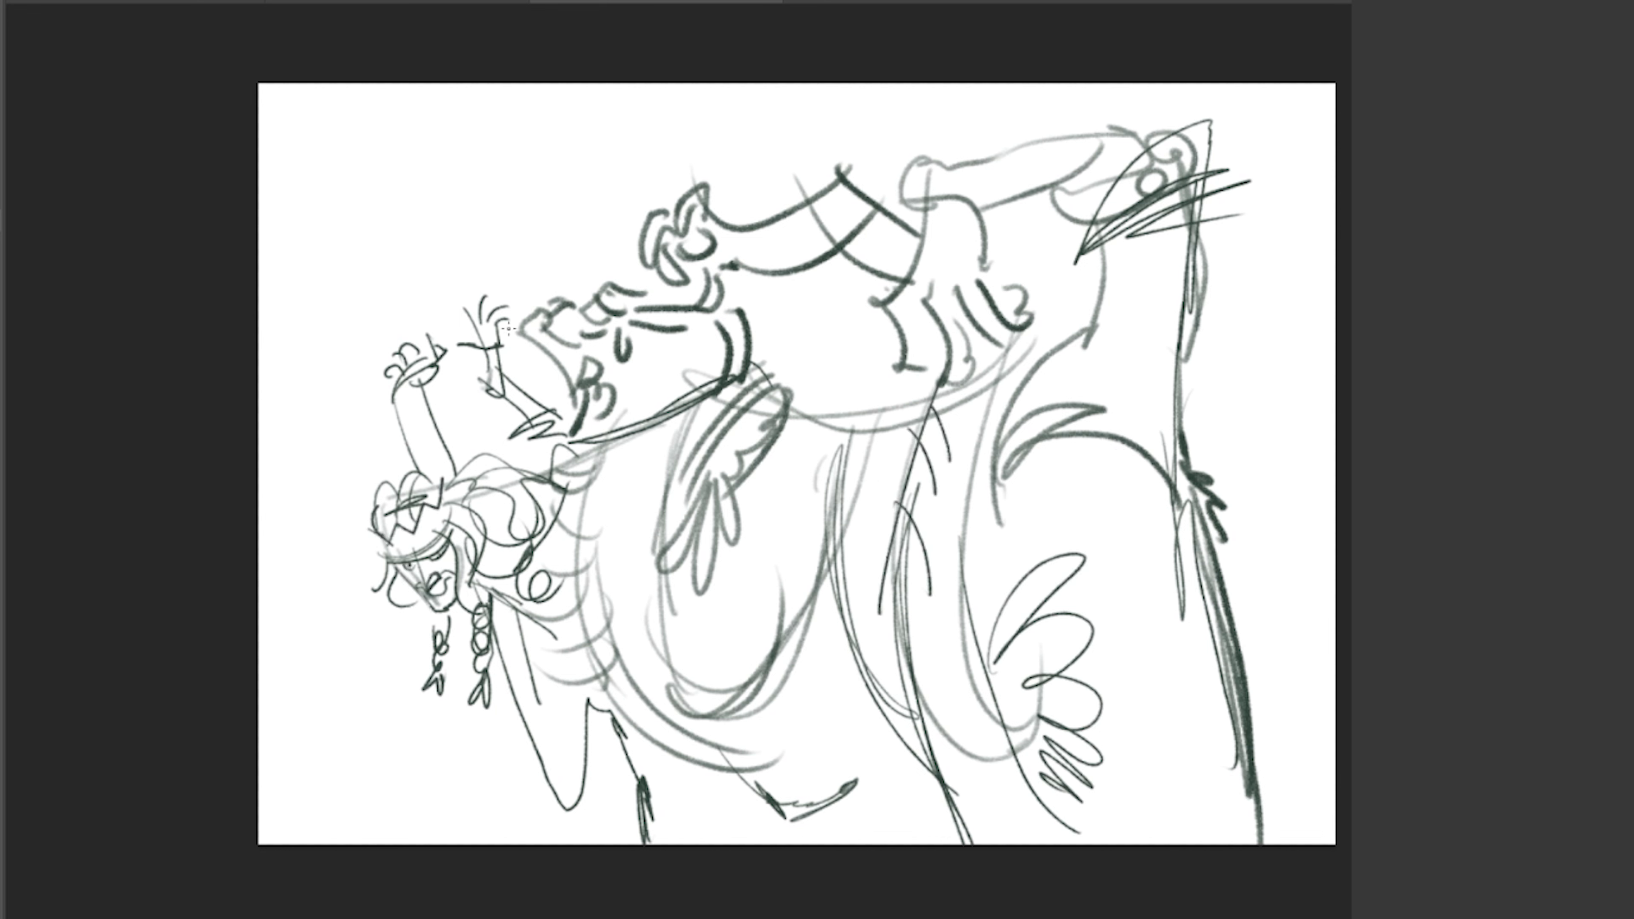
{"action": "left_click_drag", "start_coordinate": [922, 308], "coordinate": [918, 338]}
{"action": "left_click_drag", "start_coordinate": [904, 278], "coordinate": [972, 269]}
{"action": "left_click_drag", "start_coordinate": [740, 207], "coordinate": [736, 289]}
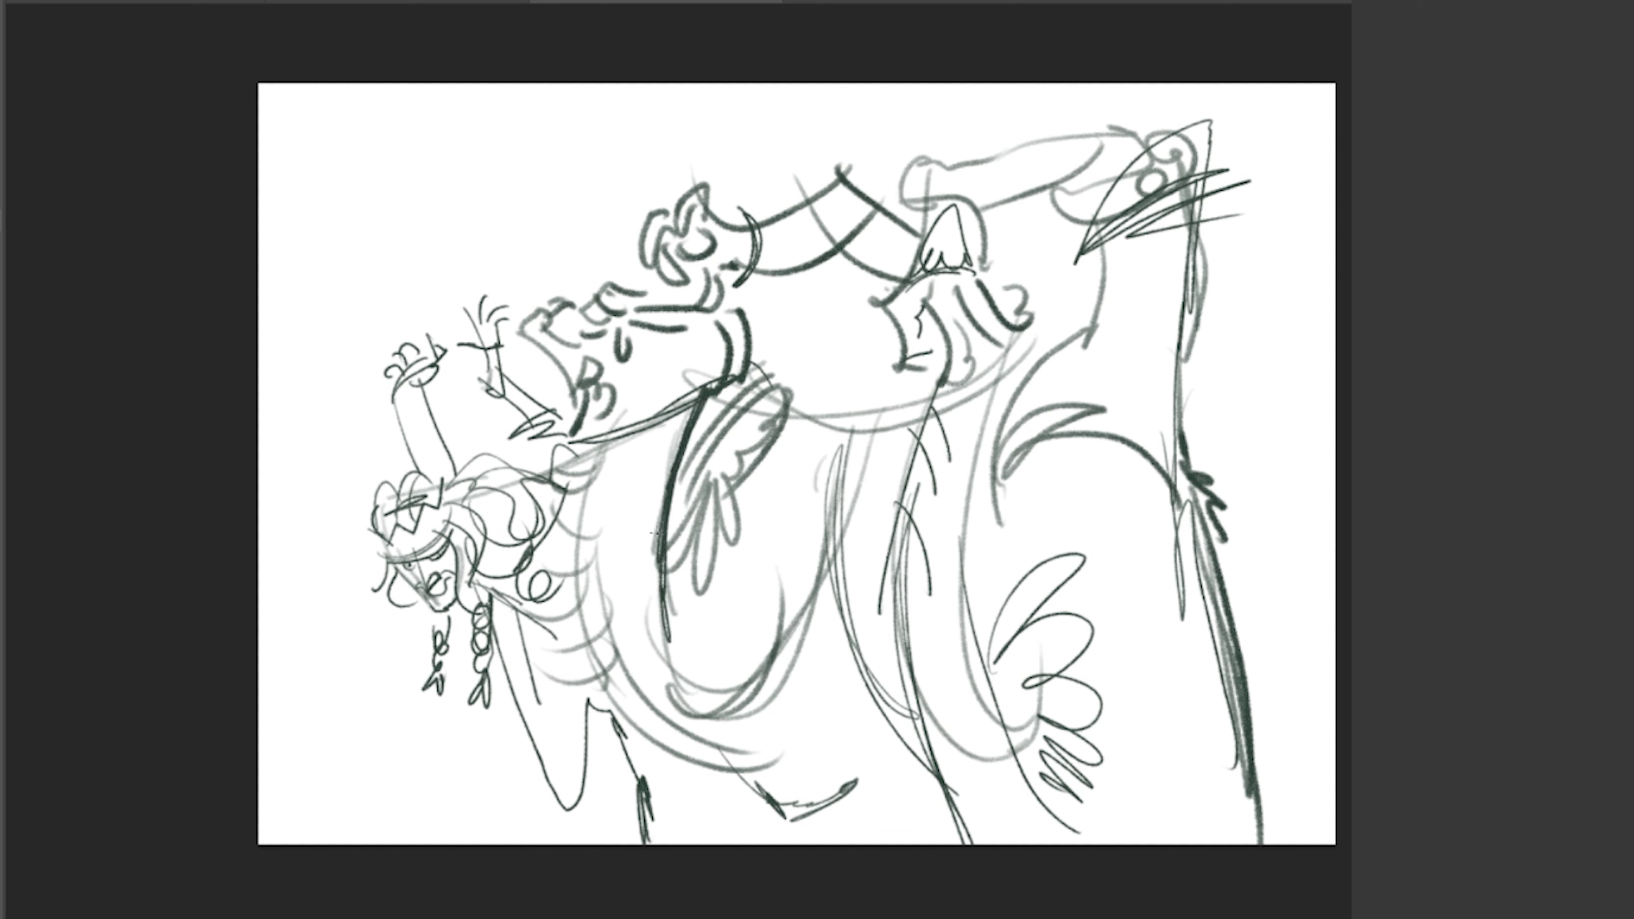
Darken the long lines down to the canvas bottom and add a spiral and vertical torso strokes.
{"action": "left_click_drag", "start_coordinate": [714, 383], "coordinate": [672, 727]}
{"action": "left_click_drag", "start_coordinate": [647, 576], "coordinate": [766, 846]}
{"action": "left_click_drag", "start_coordinate": [624, 412], "coordinate": [695, 845]}
{"action": "mouse_move", "coordinate": [700, 759]}
{"action": "left_mouse_down"}
{"action": "mouse_move", "coordinate": [926, 654]}
{"action": "mouse_move", "coordinate": [850, 843]}
{"action": "left_mouse_up"}
{"action": "left_click_drag", "start_coordinate": [749, 431], "coordinate": [714, 509]}
{"action": "left_click_drag", "start_coordinate": [682, 322], "coordinate": [720, 450]}
{"action": "left_click_drag", "start_coordinate": [747, 309], "coordinate": [759, 431]}
Ink the fist gripping the figure and a horned head with face details above it.
{"action": "mouse_move", "coordinate": [643, 290]}
{"action": "left_mouse_down"}
{"action": "mouse_move", "coordinate": [576, 344]}
{"action": "mouse_move", "coordinate": [560, 276]}
{"action": "mouse_move", "coordinate": [588, 360]}
{"action": "mouse_move", "coordinate": [604, 258]}
{"action": "mouse_move", "coordinate": [644, 328]}
{"action": "left_mouse_up"}
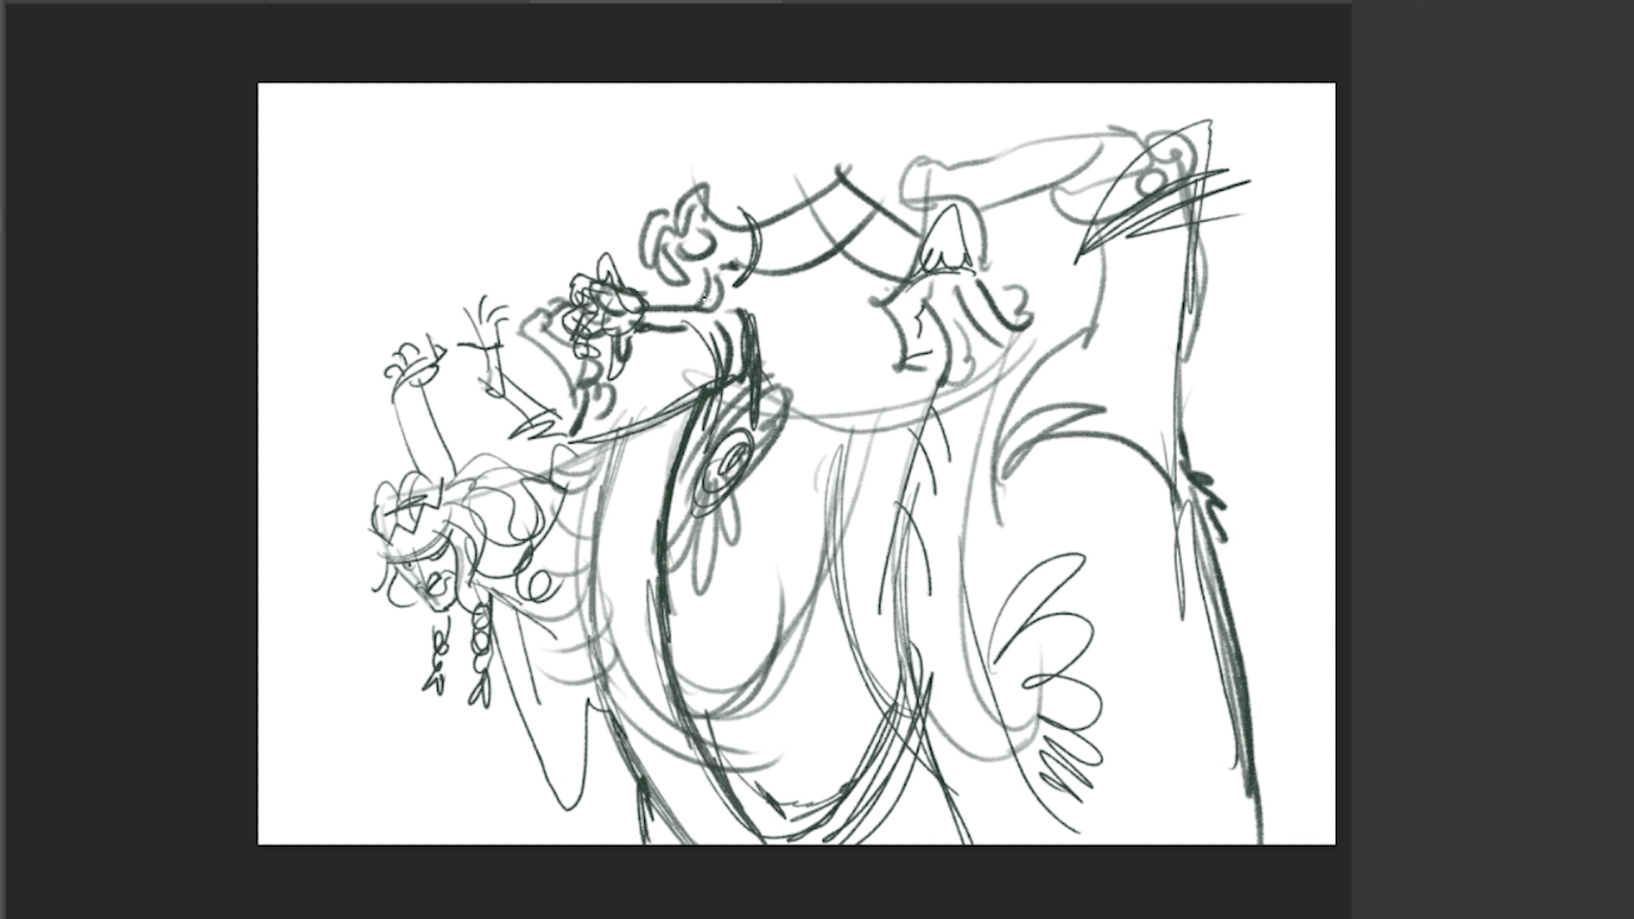
{"action": "left_click_drag", "start_coordinate": [662, 222], "coordinate": [643, 271]}
{"action": "left_click_drag", "start_coordinate": [673, 235], "coordinate": [705, 188]}
{"action": "mouse_move", "coordinate": [653, 270]}
{"action": "left_mouse_down"}
{"action": "mouse_move", "coordinate": [701, 283]}
{"action": "mouse_move", "coordinate": [721, 193]}
{"action": "mouse_move", "coordinate": [740, 264]}
{"action": "left_mouse_up"}
{"action": "mouse_move", "coordinate": [682, 244]}
{"action": "left_mouse_down"}
{"action": "mouse_move", "coordinate": [727, 280]}
{"action": "mouse_move", "coordinate": [711, 322]}
{"action": "left_mouse_up"}
{"action": "left_click_drag", "start_coordinate": [733, 216], "coordinate": [766, 283]}
Outline the giant's open hand with fingers and darken the right figure's lines and belt arc.
{"action": "left_click_drag", "start_coordinate": [803, 165], "coordinate": [836, 270]}
{"action": "mouse_move", "coordinate": [914, 318]}
{"action": "left_mouse_down"}
{"action": "mouse_move", "coordinate": [952, 381]}
{"action": "mouse_move", "coordinate": [978, 383]}
{"action": "left_mouse_up"}
{"action": "left_click_drag", "start_coordinate": [959, 290], "coordinate": [1007, 353]}
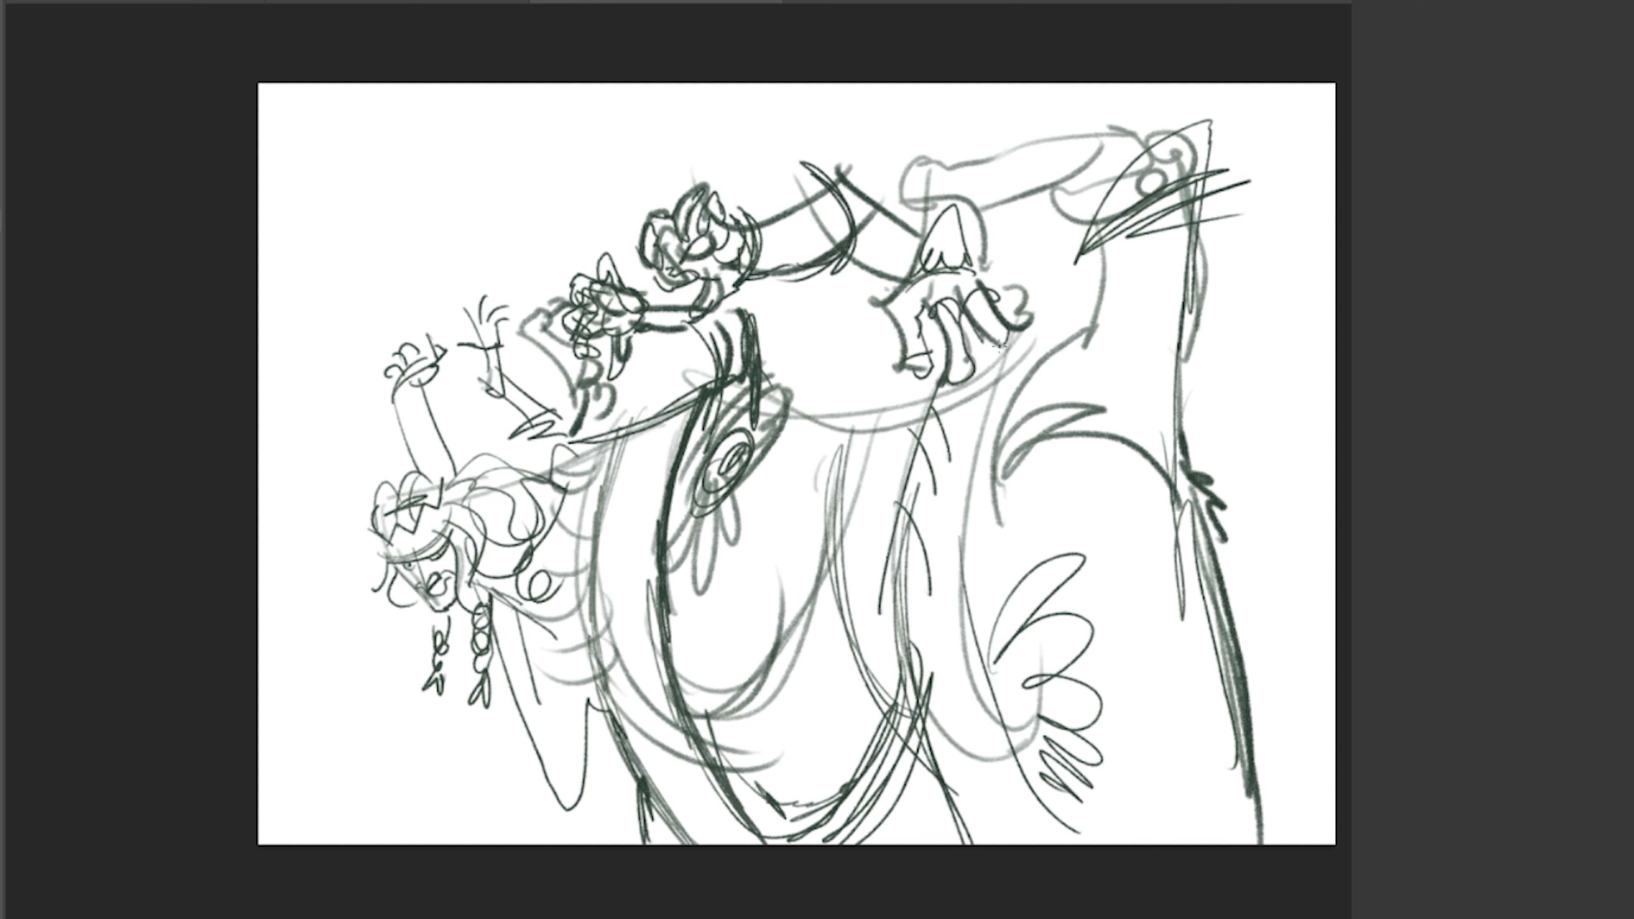
{"action": "left_click_drag", "start_coordinate": [991, 258], "coordinate": [1030, 319]}
{"action": "mouse_move", "coordinate": [888, 303]}
{"action": "left_mouse_down"}
{"action": "mouse_move", "coordinate": [956, 276]}
{"action": "mouse_move", "coordinate": [866, 348]}
{"action": "left_mouse_up"}
{"action": "left_click_drag", "start_coordinate": [926, 161], "coordinate": [1077, 147]}
{"action": "left_click_drag", "start_coordinate": [1123, 238], "coordinate": [1205, 326]}
{"action": "left_click_drag", "start_coordinate": [1092, 312], "coordinate": [1181, 484]}
{"action": "left_click_drag", "start_coordinate": [763, 389], "coordinate": [921, 393]}
Draw a rose at the raised hand and a hatched forearm with raised fingers.
{"action": "left_click_drag", "start_coordinate": [444, 321], "coordinate": [386, 405]}
{"action": "left_click_drag", "start_coordinate": [406, 406], "coordinate": [437, 468]}
{"action": "mouse_move", "coordinate": [508, 302]}
{"action": "left_mouse_down"}
{"action": "mouse_move", "coordinate": [489, 386]}
{"action": "mouse_move", "coordinate": [556, 431]}
{"action": "mouse_move", "coordinate": [425, 476]}
{"action": "left_mouse_up"}
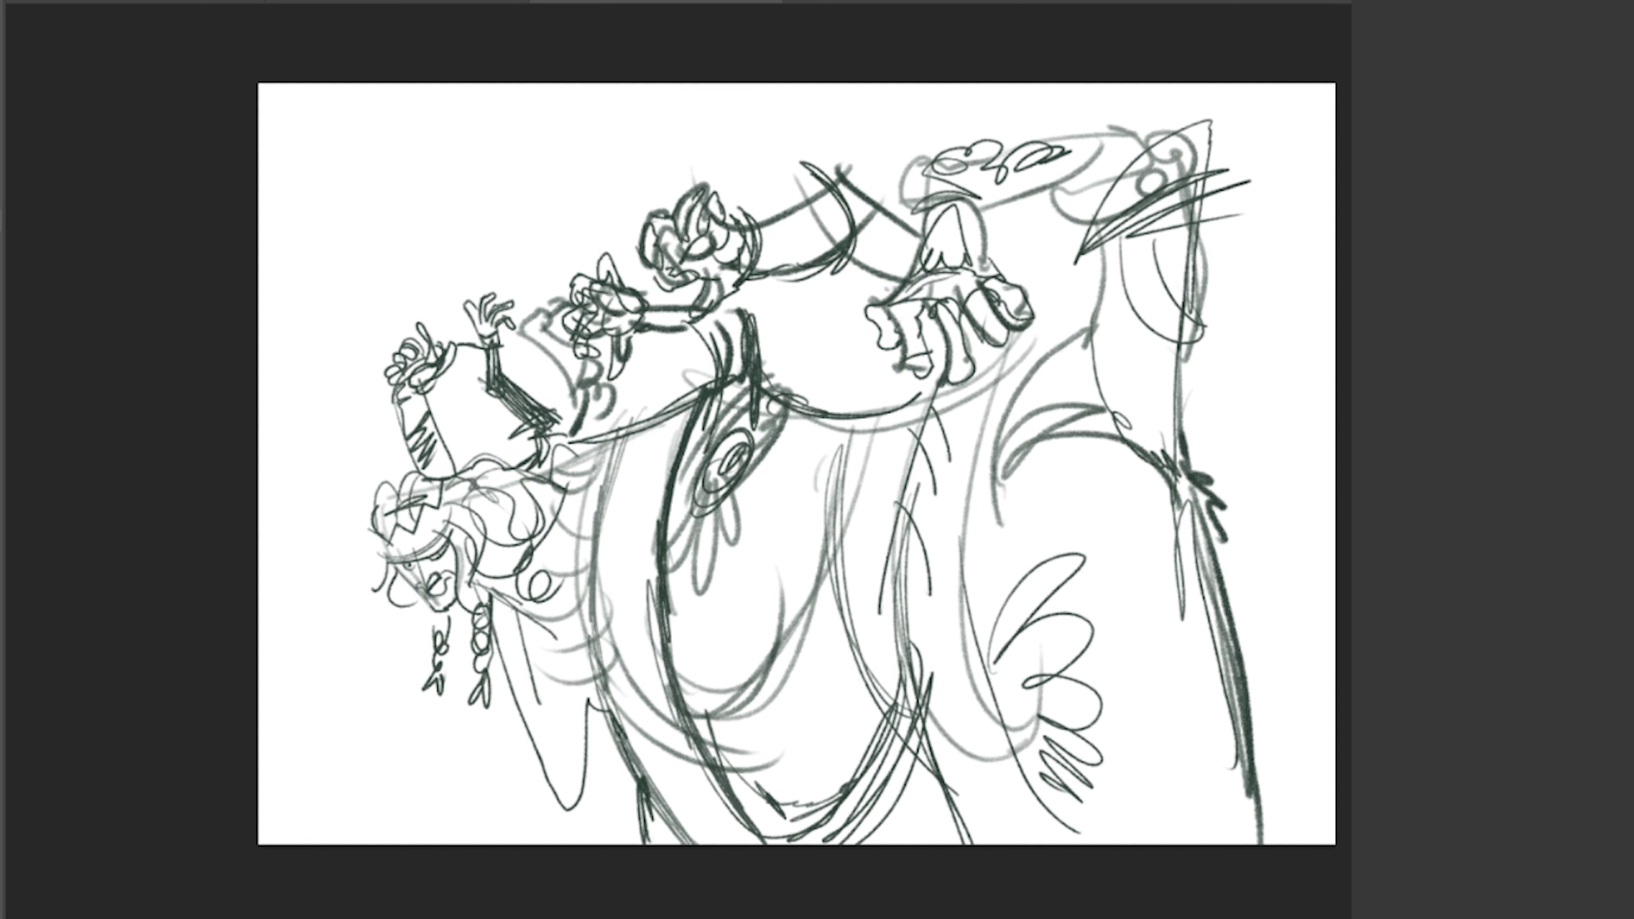
Zoom in and redraw the figure's eyes, eyelid, nose strokes and a darker chin.
{"action": "scroll", "coordinate": [422, 662], "scroll_direction": "up", "scroll_amount": 5}
{"action": "mouse_move", "coordinate": [450, 579]}
{"action": "left_mouse_down"}
{"action": "mouse_move", "coordinate": [508, 589]}
{"action": "mouse_move", "coordinate": [616, 551]}
{"action": "left_mouse_up"}
{"action": "mouse_move", "coordinate": [453, 589]}
{"action": "left_mouse_down"}
{"action": "mouse_move", "coordinate": [508, 560]}
{"action": "mouse_move", "coordinate": [535, 671]}
{"action": "left_mouse_up"}
{"action": "left_click_drag", "start_coordinate": [601, 613], "coordinate": [563, 669]}
{"action": "mouse_move", "coordinate": [521, 569]}
{"action": "left_mouse_down"}
{"action": "mouse_move", "coordinate": [605, 509]}
{"action": "mouse_move", "coordinate": [605, 531]}
{"action": "left_mouse_up"}
{"action": "mouse_move", "coordinate": [419, 557]}
{"action": "left_mouse_down"}
{"action": "mouse_move", "coordinate": [501, 570]}
{"action": "mouse_move", "coordinate": [603, 538]}
{"action": "left_mouse_up"}
{"action": "left_click_drag", "start_coordinate": [527, 583], "coordinate": [604, 569]}
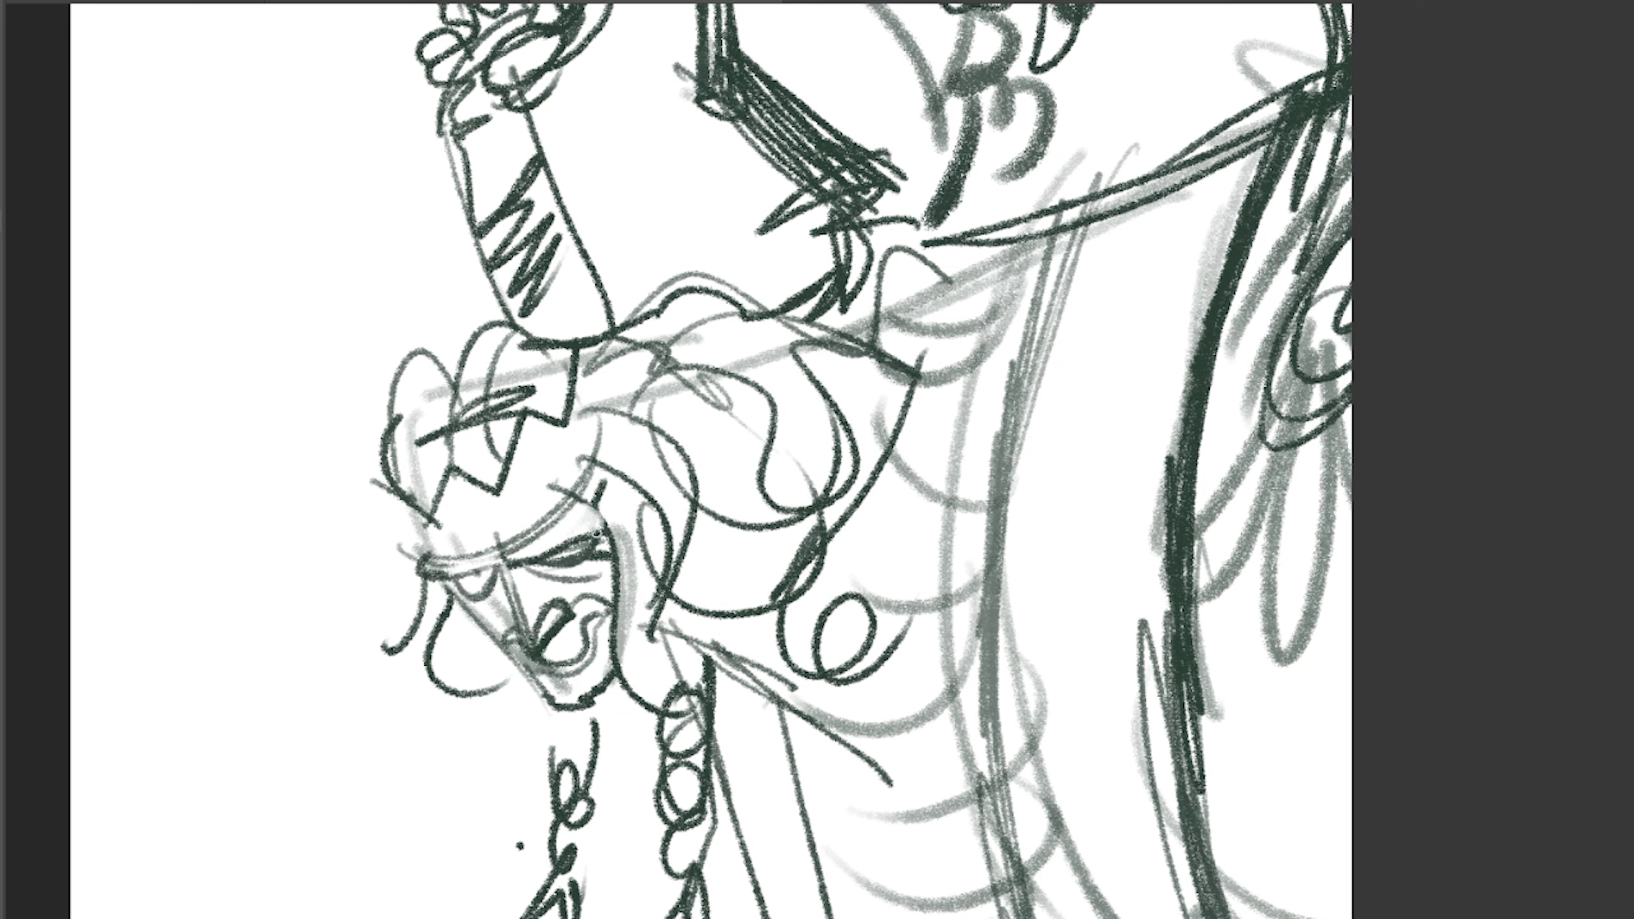
{"action": "left_click_drag", "start_coordinate": [528, 671], "coordinate": [617, 683]}
Add curly hair beside the face, a collar stroke and a longer chin line, then mirror the view to check.
{"action": "left_click_drag", "start_coordinate": [410, 619], "coordinate": [544, 837]}
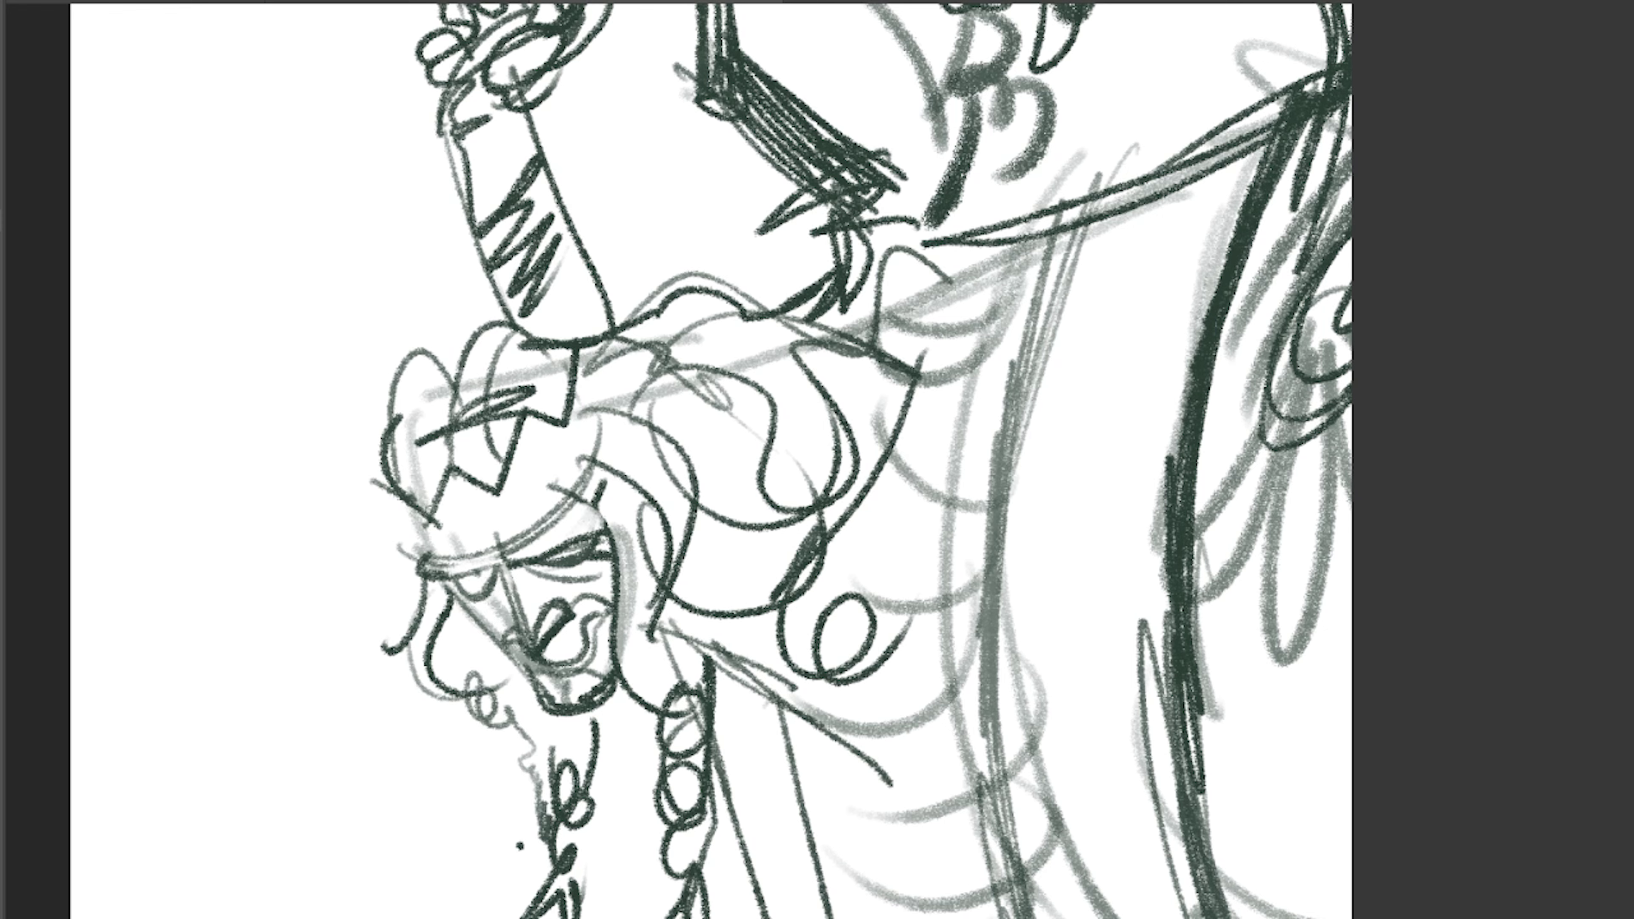
{"action": "left_click_drag", "start_coordinate": [396, 412], "coordinate": [412, 547]}
{"action": "left_click_drag", "start_coordinate": [571, 355], "coordinate": [606, 425]}
{"action": "scroll", "coordinate": [772, 397], "scroll_direction": "down", "scroll_amount": 5}
{"action": "scroll", "coordinate": [773, 398], "scroll_direction": "up", "scroll_amount": 4}
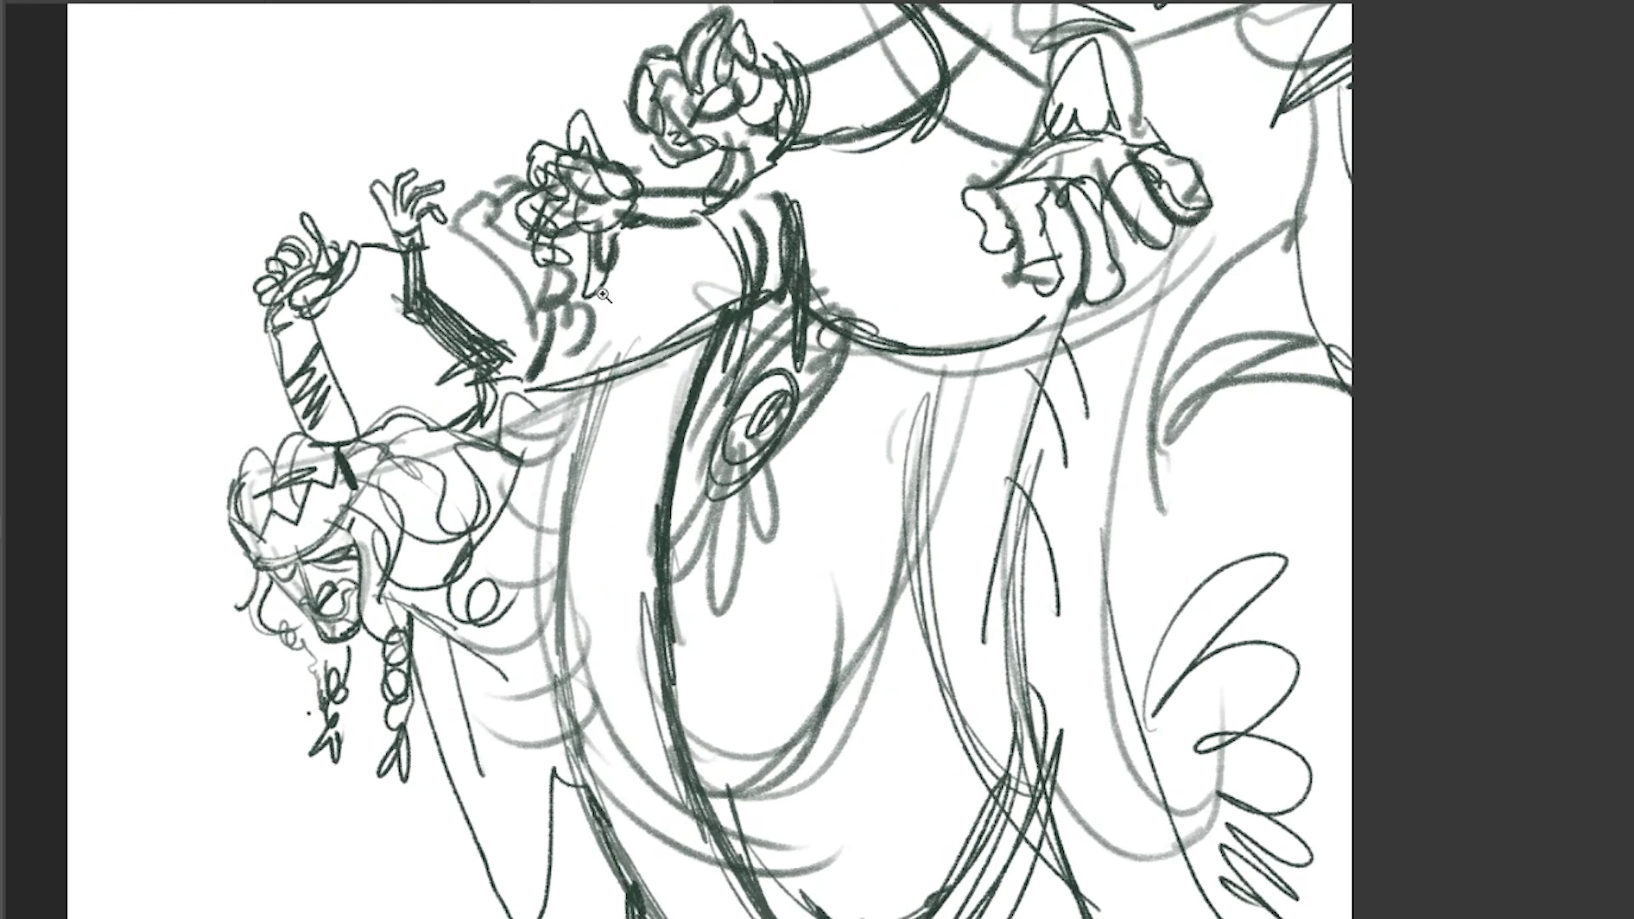
{"action": "scroll", "coordinate": [772, 397], "scroll_direction": "down", "scroll_amount": 3}
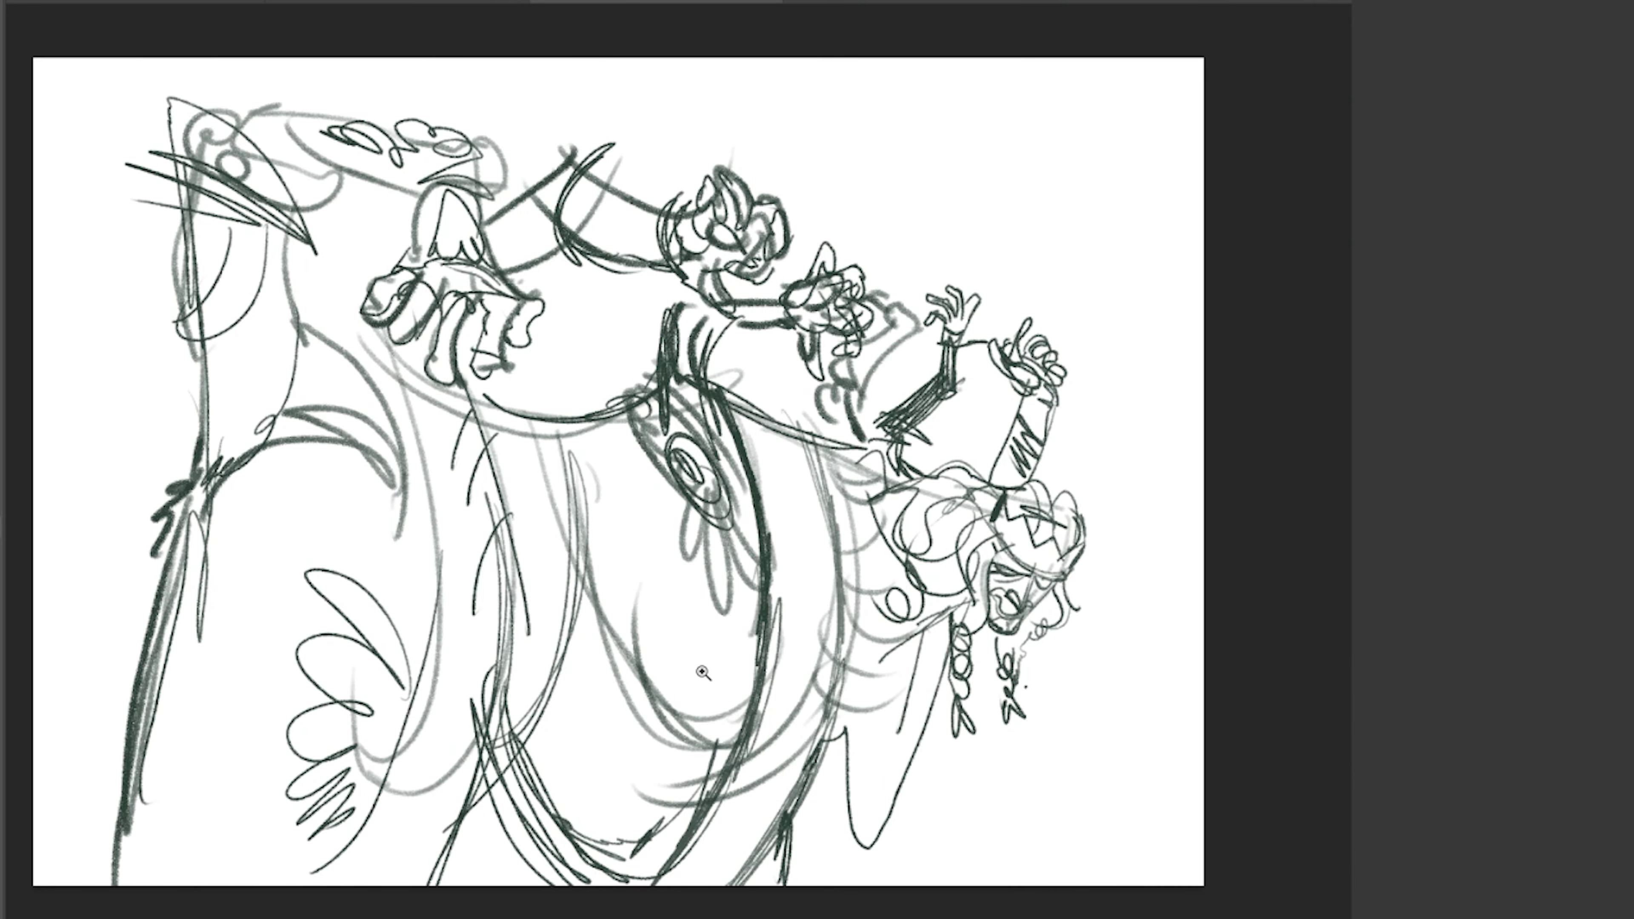
{"action": "key", "text": "m"}
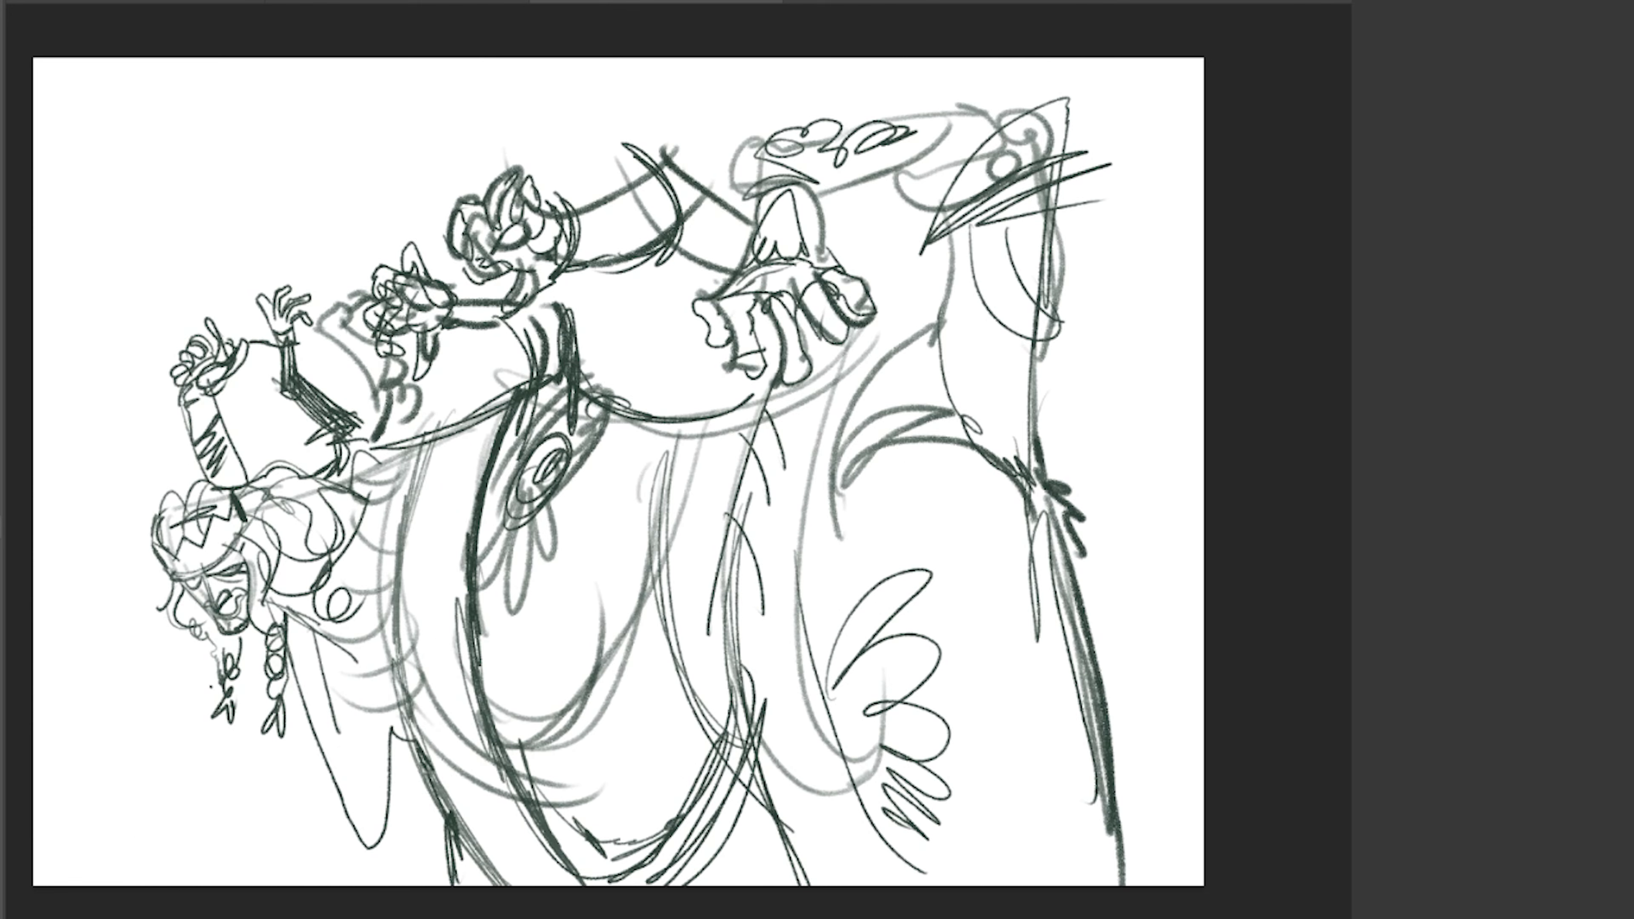
Add a long diagonal, parallel strokes, lower-left marks and a long arc across the lower right.
{"action": "left_click_drag", "start_coordinate": [1045, 390], "coordinate": [798, 555]}
{"action": "left_click_drag", "start_coordinate": [812, 576], "coordinate": [869, 718]}
{"action": "left_click_drag", "start_coordinate": [251, 630], "coordinate": [254, 692]}
{"action": "mouse_move", "coordinate": [286, 701]}
{"action": "left_mouse_down"}
{"action": "mouse_move", "coordinate": [341, 713]}
{"action": "mouse_move", "coordinate": [399, 830]}
{"action": "left_mouse_up"}
{"action": "left_click_drag", "start_coordinate": [402, 747], "coordinate": [412, 776]}
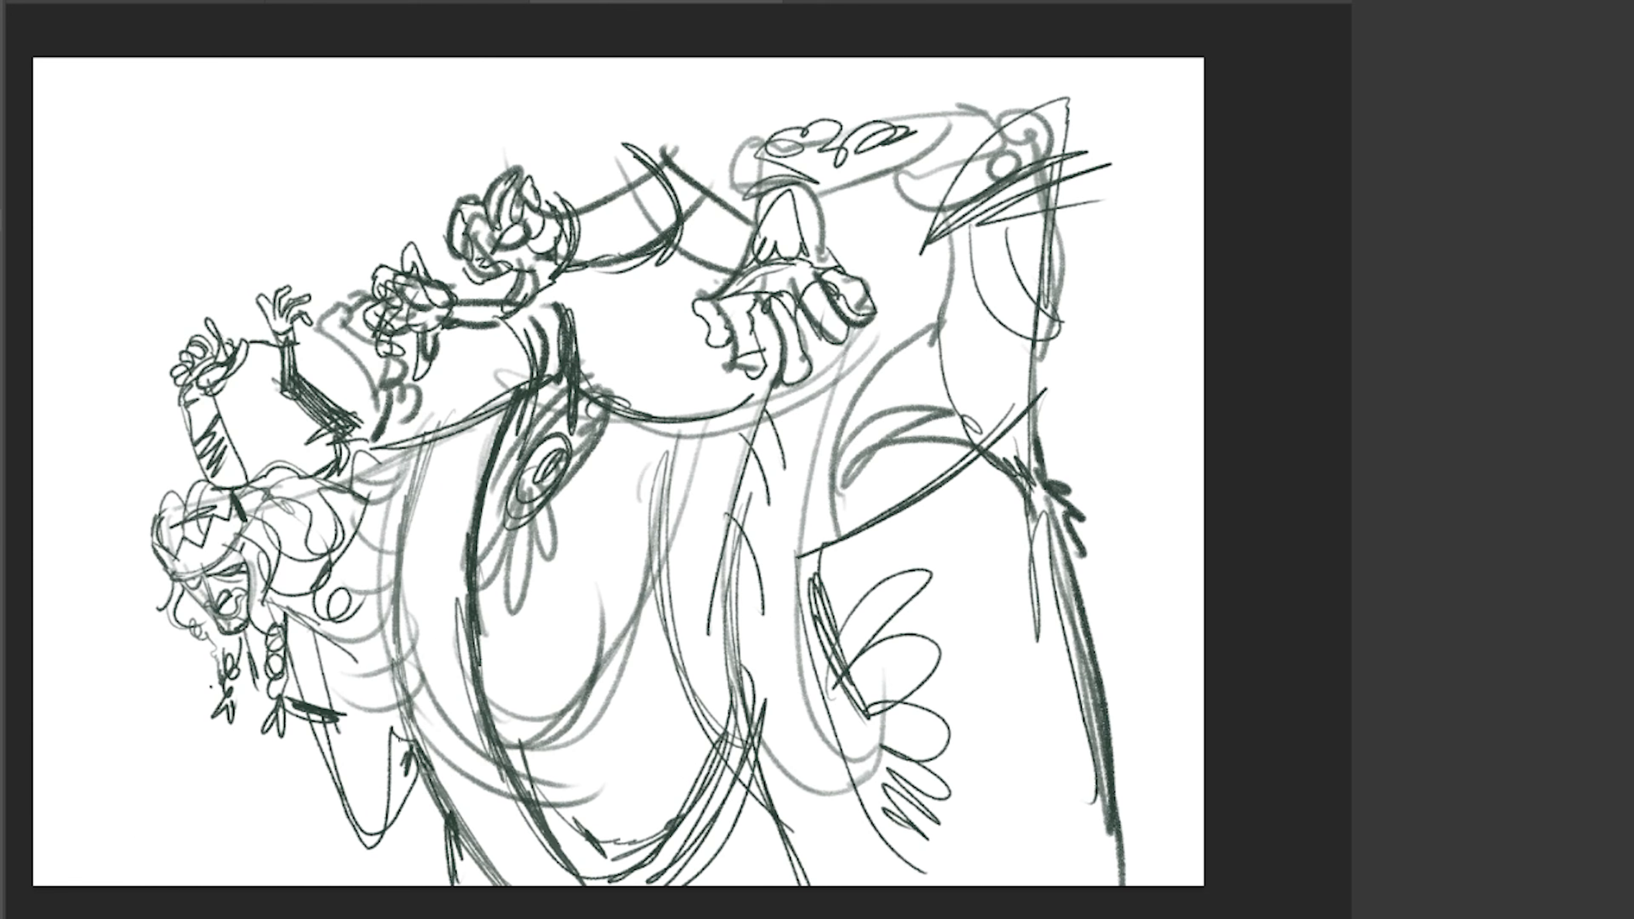
{"action": "left_click_drag", "start_coordinate": [926, 245], "coordinate": [872, 367]}
{"action": "left_click_drag", "start_coordinate": [740, 886], "coordinate": [1201, 757]}
Fade the sketch to light grey, then ink the nose, eyelids and eye curves in black.
{"action": "key", "text": "3"}
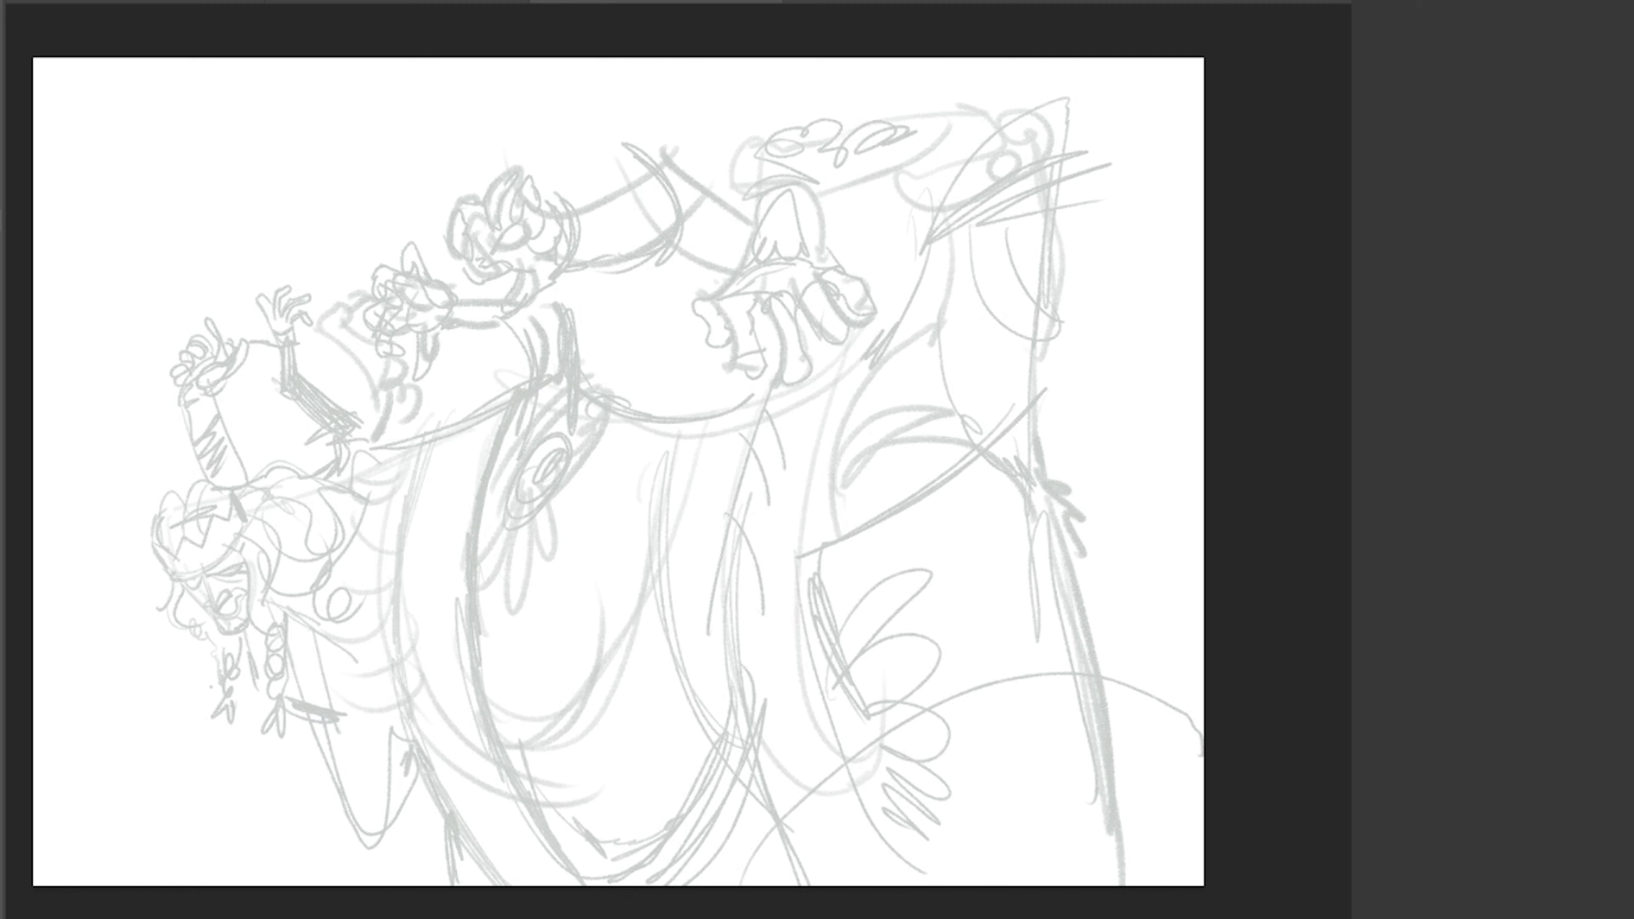
{"action": "scroll", "coordinate": [17, 541], "scroll_direction": "up", "scroll_amount": 5}
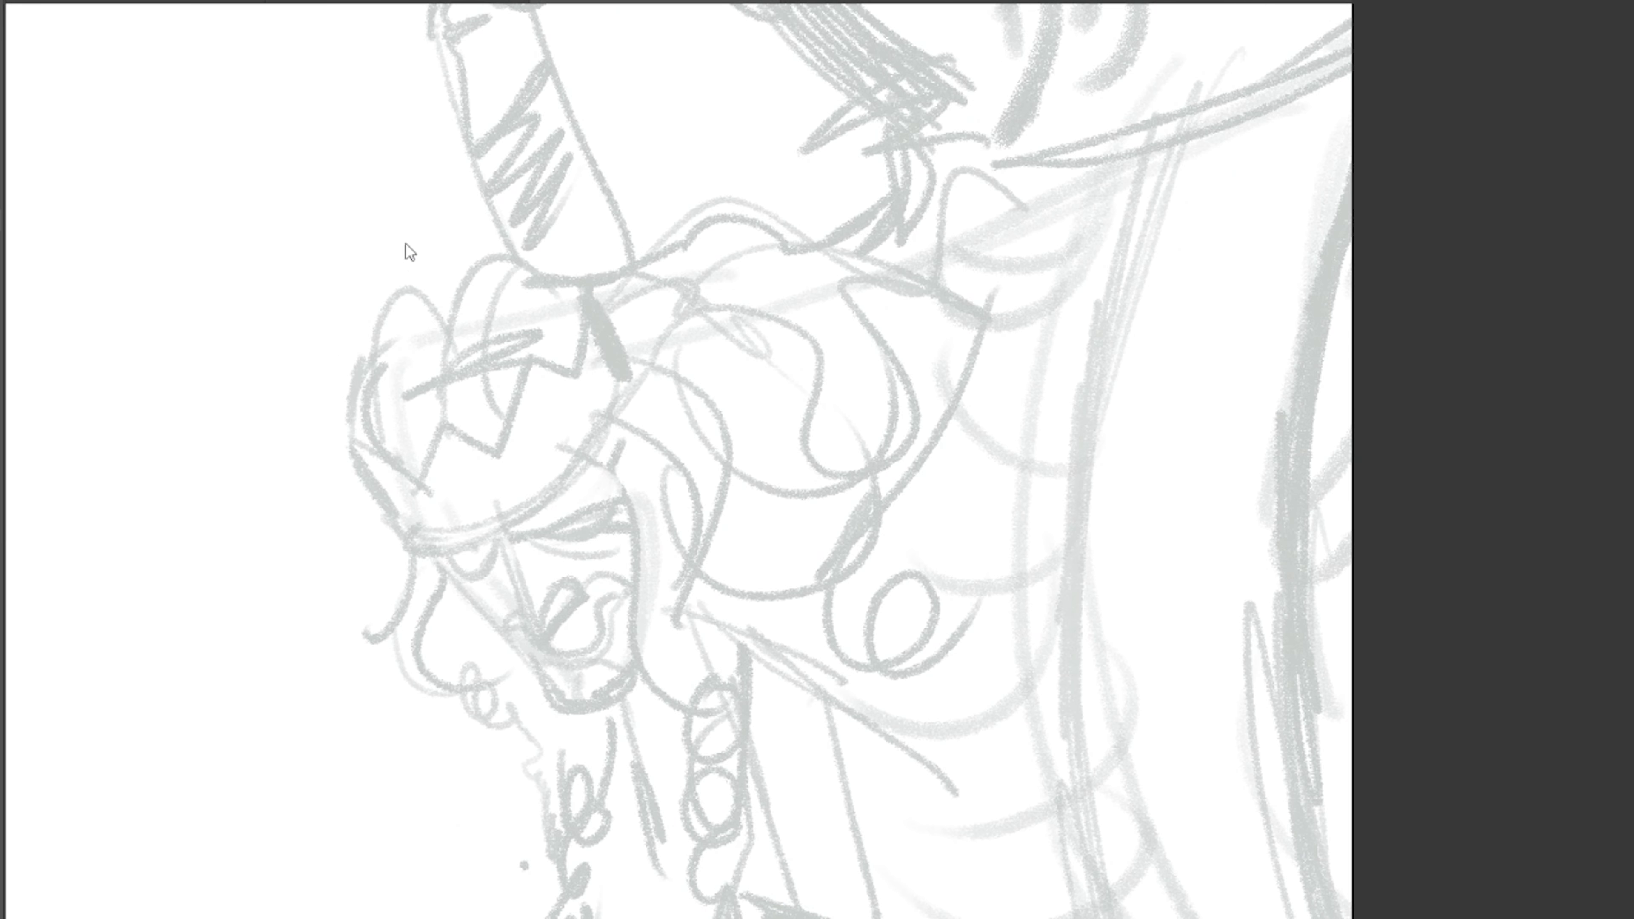
{"action": "left_click_drag", "start_coordinate": [483, 534], "coordinate": [500, 565]}
{"action": "key", "text": "ctrl+z"}
{"action": "mouse_move", "coordinate": [479, 533]}
{"action": "left_mouse_down"}
{"action": "mouse_move", "coordinate": [535, 645]}
{"action": "mouse_move", "coordinate": [585, 587]}
{"action": "left_mouse_up"}
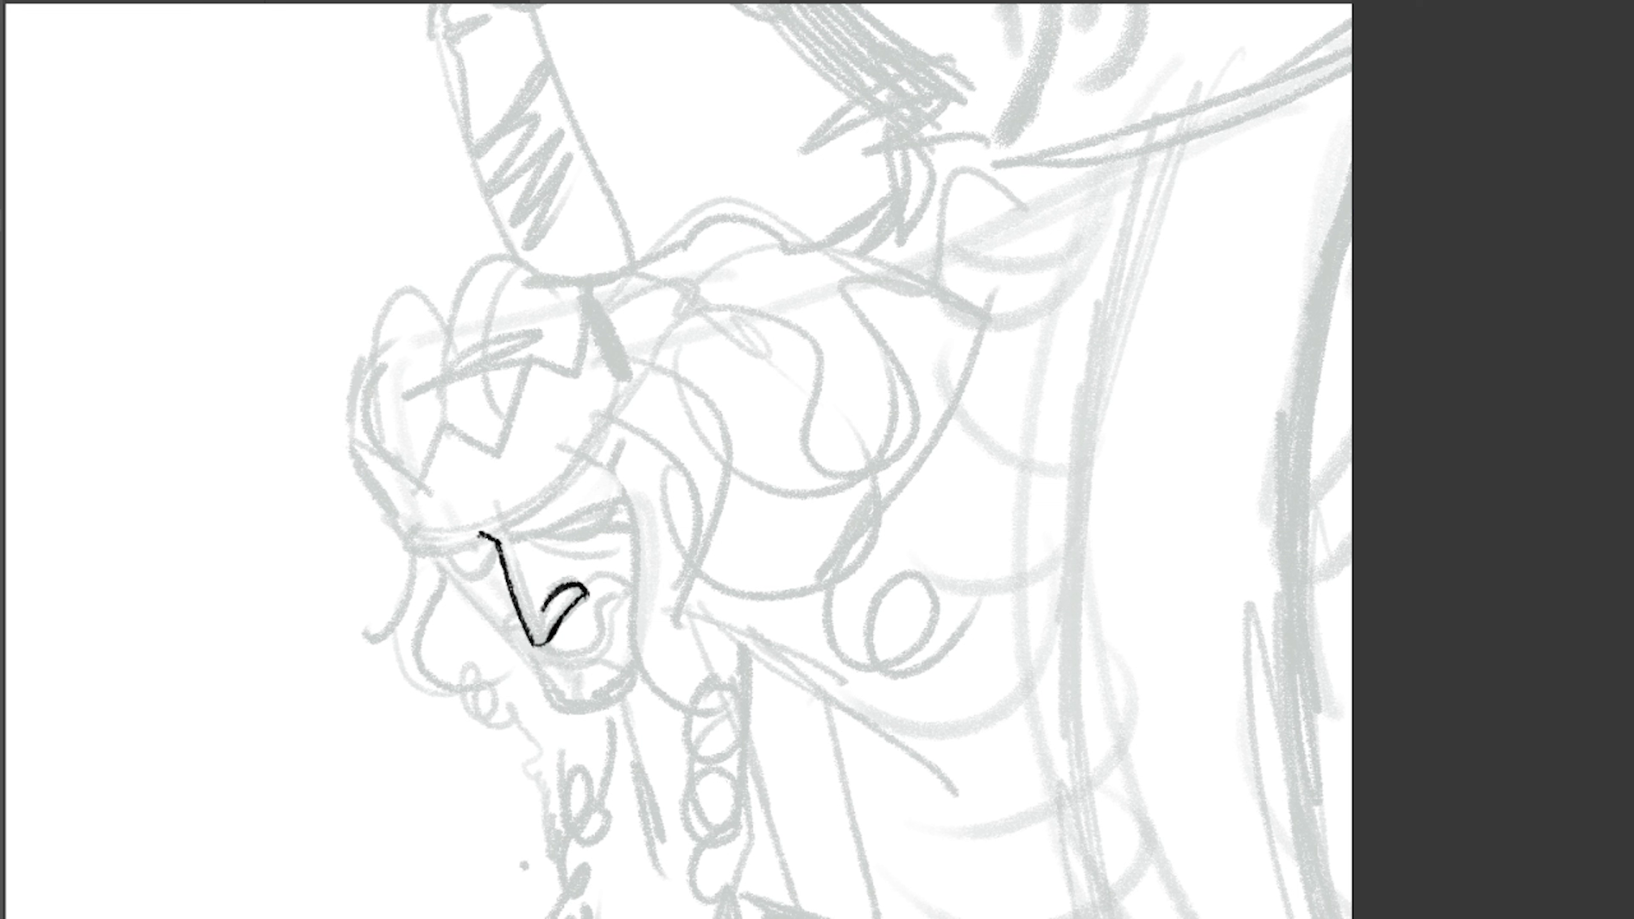
{"action": "mouse_move", "coordinate": [515, 529]}
{"action": "left_mouse_down"}
{"action": "mouse_move", "coordinate": [547, 629]}
{"action": "mouse_move", "coordinate": [556, 519]}
{"action": "mouse_move", "coordinate": [635, 509]}
{"action": "left_mouse_up"}
{"action": "mouse_move", "coordinate": [490, 533]}
{"action": "left_mouse_down"}
{"action": "mouse_move", "coordinate": [415, 550]}
{"action": "mouse_move", "coordinate": [492, 548]}
{"action": "left_mouse_up"}
{"action": "mouse_move", "coordinate": [534, 534]}
{"action": "left_mouse_down"}
{"action": "mouse_move", "coordinate": [608, 526]}
{"action": "mouse_move", "coordinate": [589, 523]}
{"action": "left_mouse_up"}
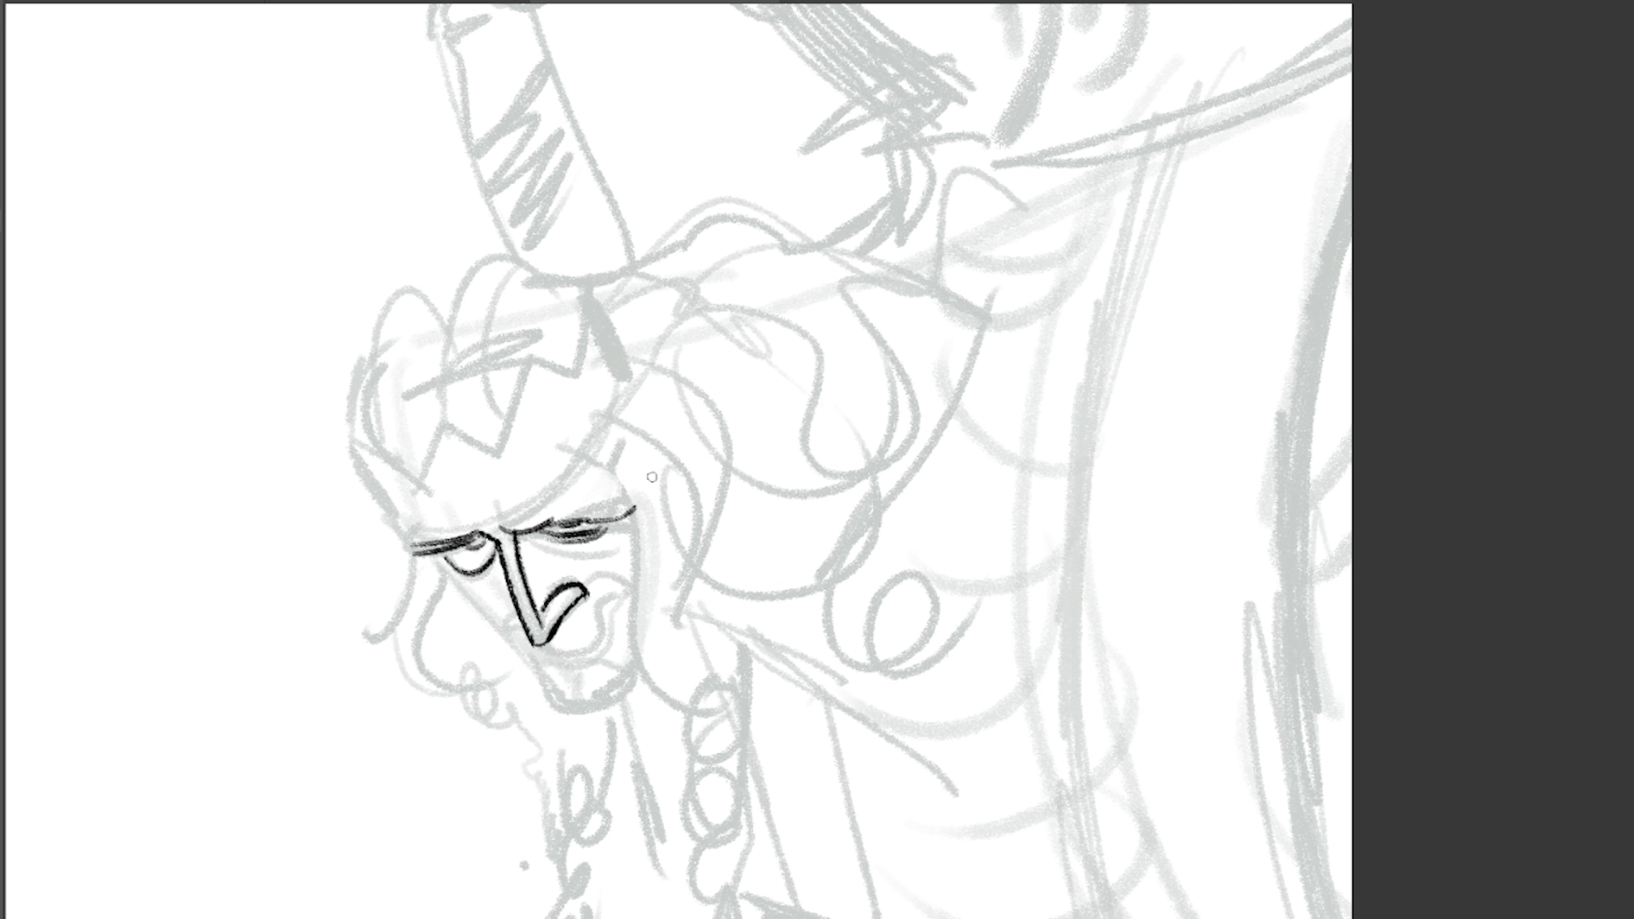
Ink the cheek lines, mouth corner, upper and lower lips, eyebrow mark and angled chin outline.
{"action": "left_click_drag", "start_coordinate": [453, 556], "coordinate": [496, 585]}
{"action": "left_click_drag", "start_coordinate": [432, 560], "coordinate": [479, 615]}
{"action": "left_click_drag", "start_coordinate": [573, 579], "coordinate": [634, 578]}
{"action": "left_click_drag", "start_coordinate": [469, 598], "coordinate": [511, 649]}
{"action": "mouse_move", "coordinate": [627, 587]}
{"action": "left_mouse_down"}
{"action": "mouse_move", "coordinate": [518, 644]}
{"action": "mouse_move", "coordinate": [604, 644]}
{"action": "left_mouse_up"}
{"action": "left_click_drag", "start_coordinate": [454, 543], "coordinate": [494, 534]}
{"action": "left_click_drag", "start_coordinate": [531, 664], "coordinate": [634, 680]}
Ink hair on both sides of the face, curls below the chin, and heavy shading over both eyes.
{"action": "mouse_move", "coordinate": [552, 484]}
{"action": "left_mouse_down"}
{"action": "mouse_move", "coordinate": [644, 666]}
{"action": "mouse_move", "coordinate": [633, 515]}
{"action": "left_mouse_up"}
{"action": "left_click_drag", "start_coordinate": [618, 502], "coordinate": [673, 612]}
{"action": "left_click_drag", "start_coordinate": [441, 561], "coordinate": [472, 694]}
{"action": "mouse_move", "coordinate": [499, 688]}
{"action": "left_mouse_down"}
{"action": "mouse_move", "coordinate": [489, 750]}
{"action": "mouse_move", "coordinate": [524, 753]}
{"action": "left_mouse_up"}
{"action": "left_click_drag", "start_coordinate": [531, 536], "coordinate": [613, 536]}
{"action": "mouse_move", "coordinate": [453, 556]}
{"action": "left_mouse_down"}
{"action": "mouse_move", "coordinate": [499, 566]}
{"action": "mouse_move", "coordinate": [499, 553]}
{"action": "left_mouse_up"}
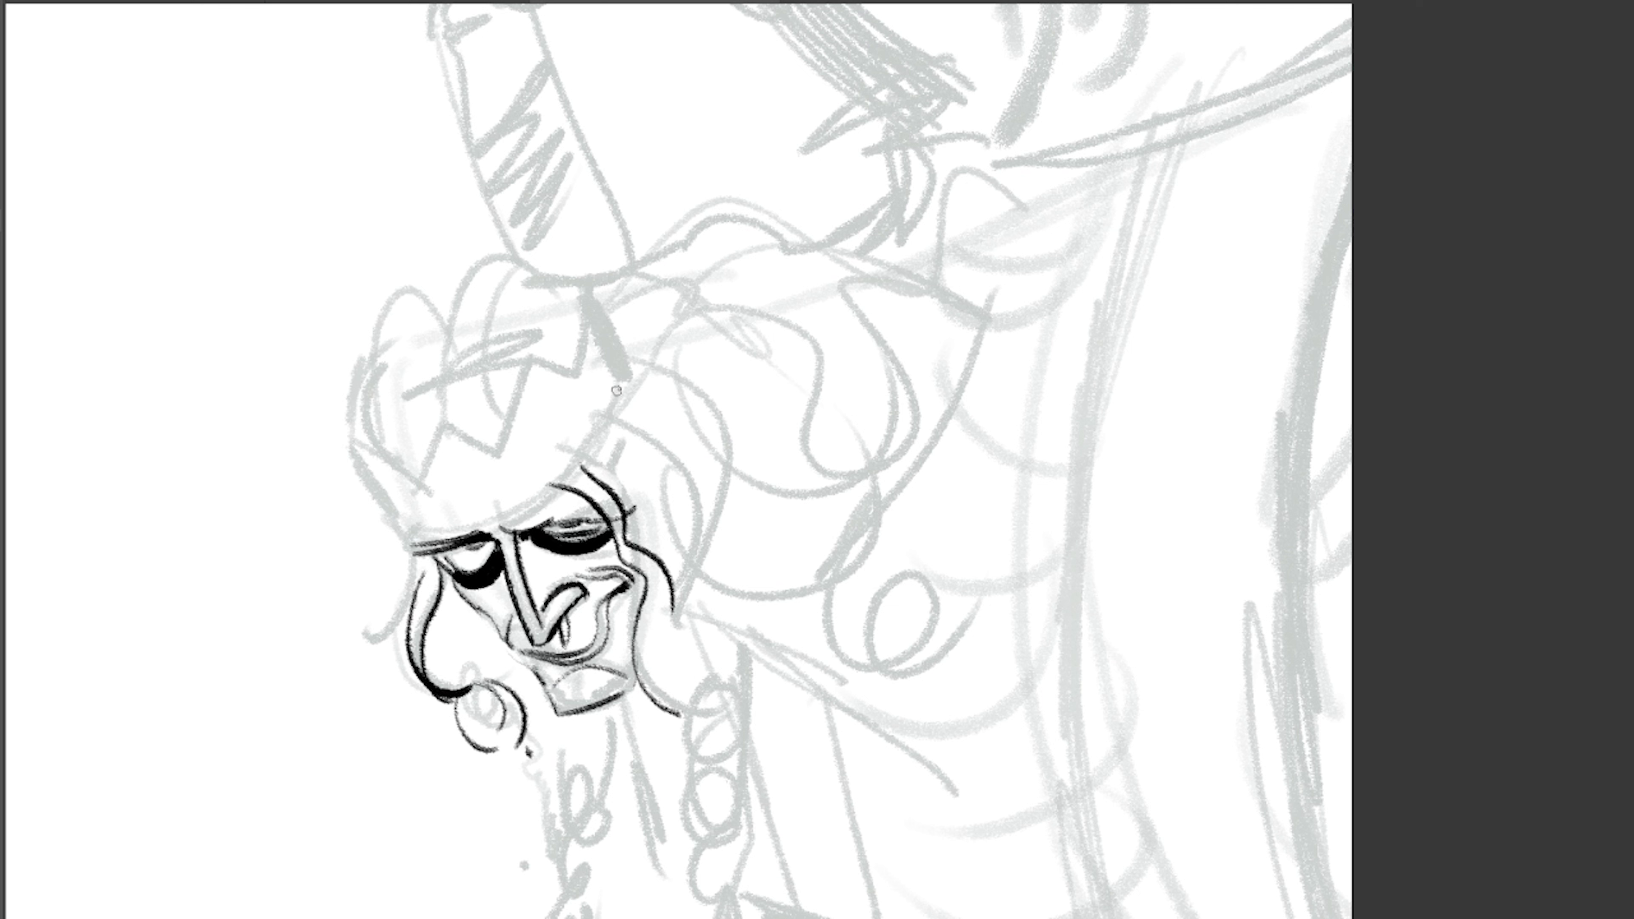
Draw the zigzag crown edge, redrawing it once, then add its tall spike and side edges.
{"action": "mouse_move", "coordinate": [622, 381]}
{"action": "left_mouse_down"}
{"action": "mouse_move", "coordinate": [593, 450]}
{"action": "mouse_move", "coordinate": [412, 535]}
{"action": "mouse_move", "coordinate": [506, 439]}
{"action": "left_mouse_up"}
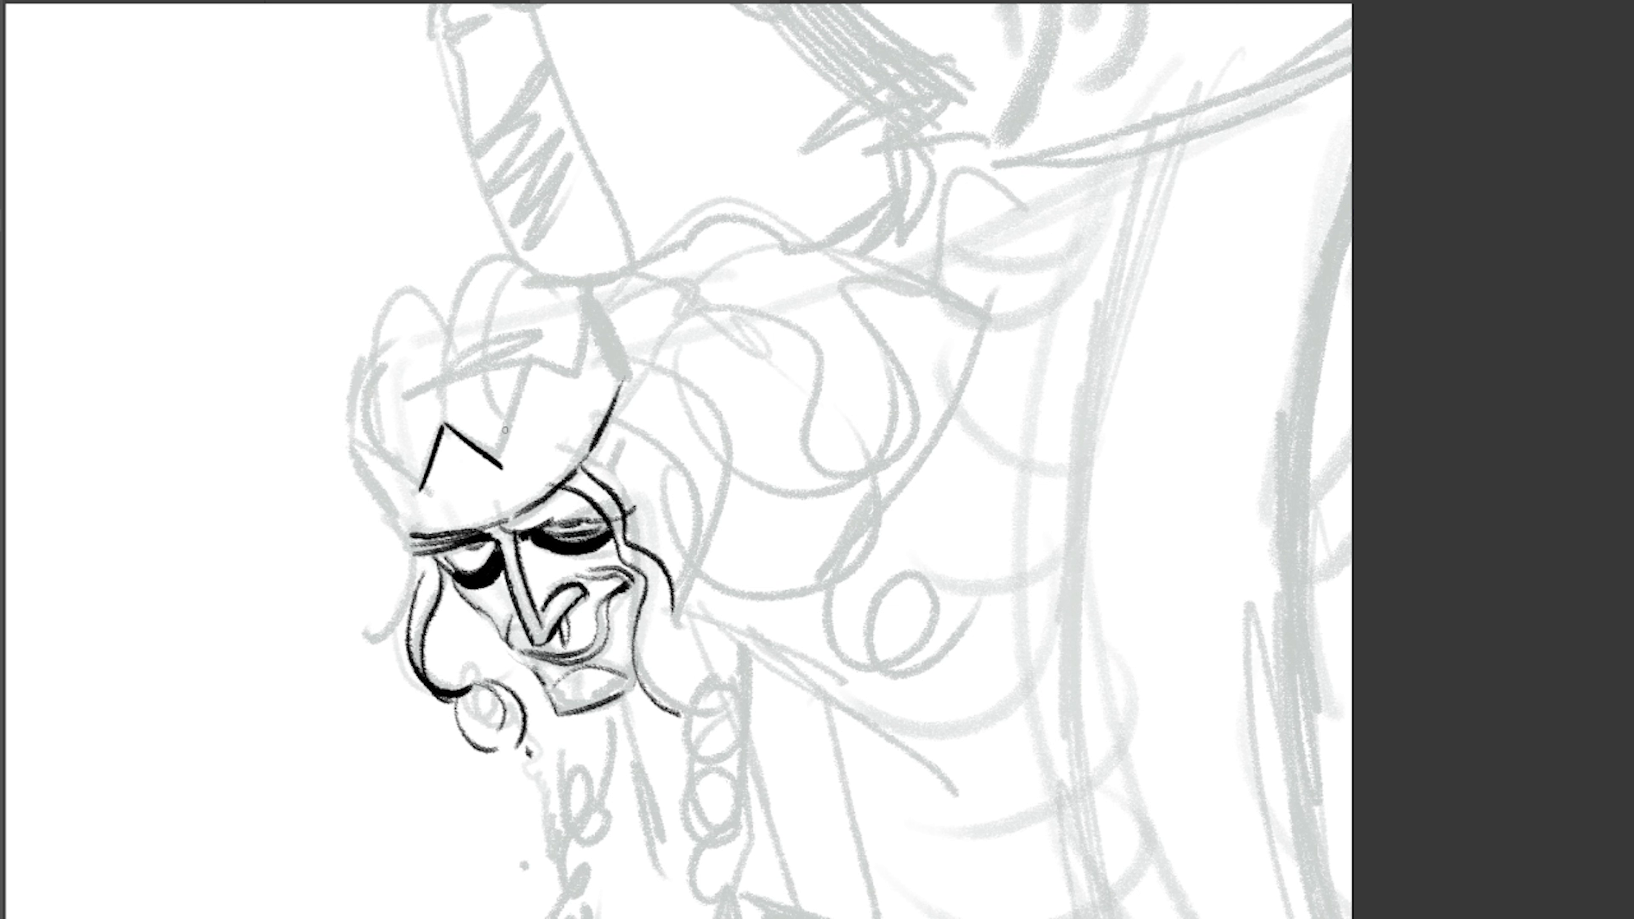
{"action": "key", "text": "ctrl+z"}
{"action": "left_click_drag", "start_coordinate": [420, 480], "coordinate": [505, 440]}
{"action": "left_click_drag", "start_coordinate": [371, 454], "coordinate": [417, 481]}
{"action": "left_click_drag", "start_coordinate": [506, 440], "coordinate": [534, 499]}
{"action": "left_click_drag", "start_coordinate": [508, 430], "coordinate": [557, 364]}
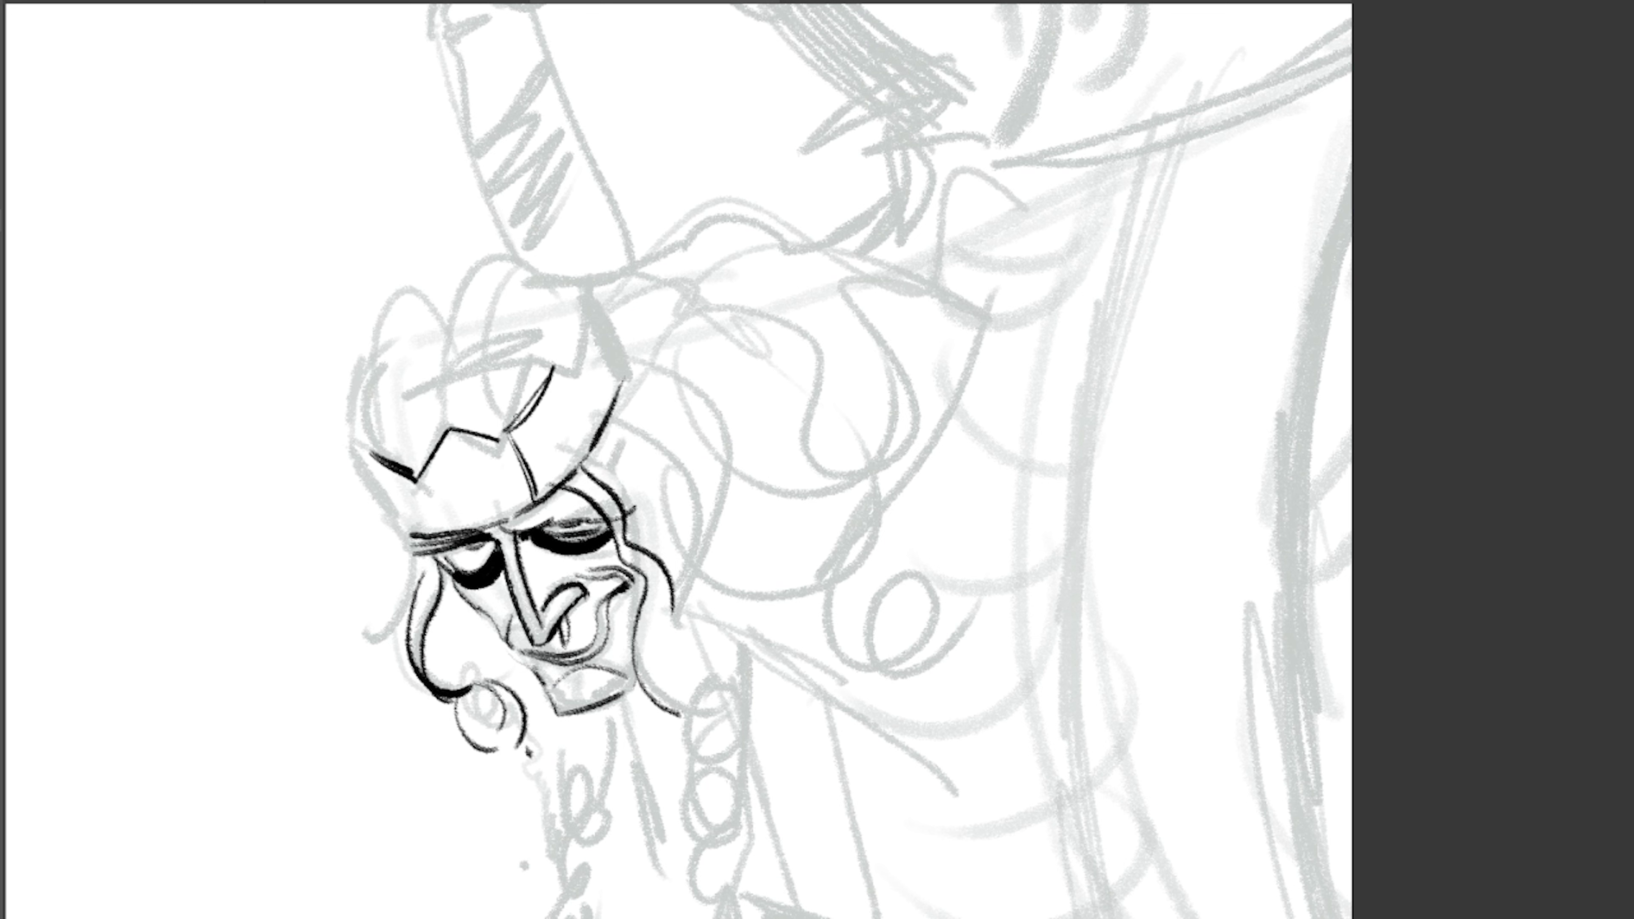
{"action": "mouse_move", "coordinate": [599, 441]}
{"action": "left_mouse_down"}
{"action": "mouse_move", "coordinate": [579, 313]}
{"action": "mouse_move", "coordinate": [623, 367]}
{"action": "left_mouse_up"}
{"action": "left_click_drag", "start_coordinate": [422, 480], "coordinate": [444, 525]}
{"action": "left_click_drag", "start_coordinate": [369, 461], "coordinate": [394, 512]}
{"action": "scroll", "coordinate": [441, 521], "scroll_direction": "down", "scroll_amount": 5}
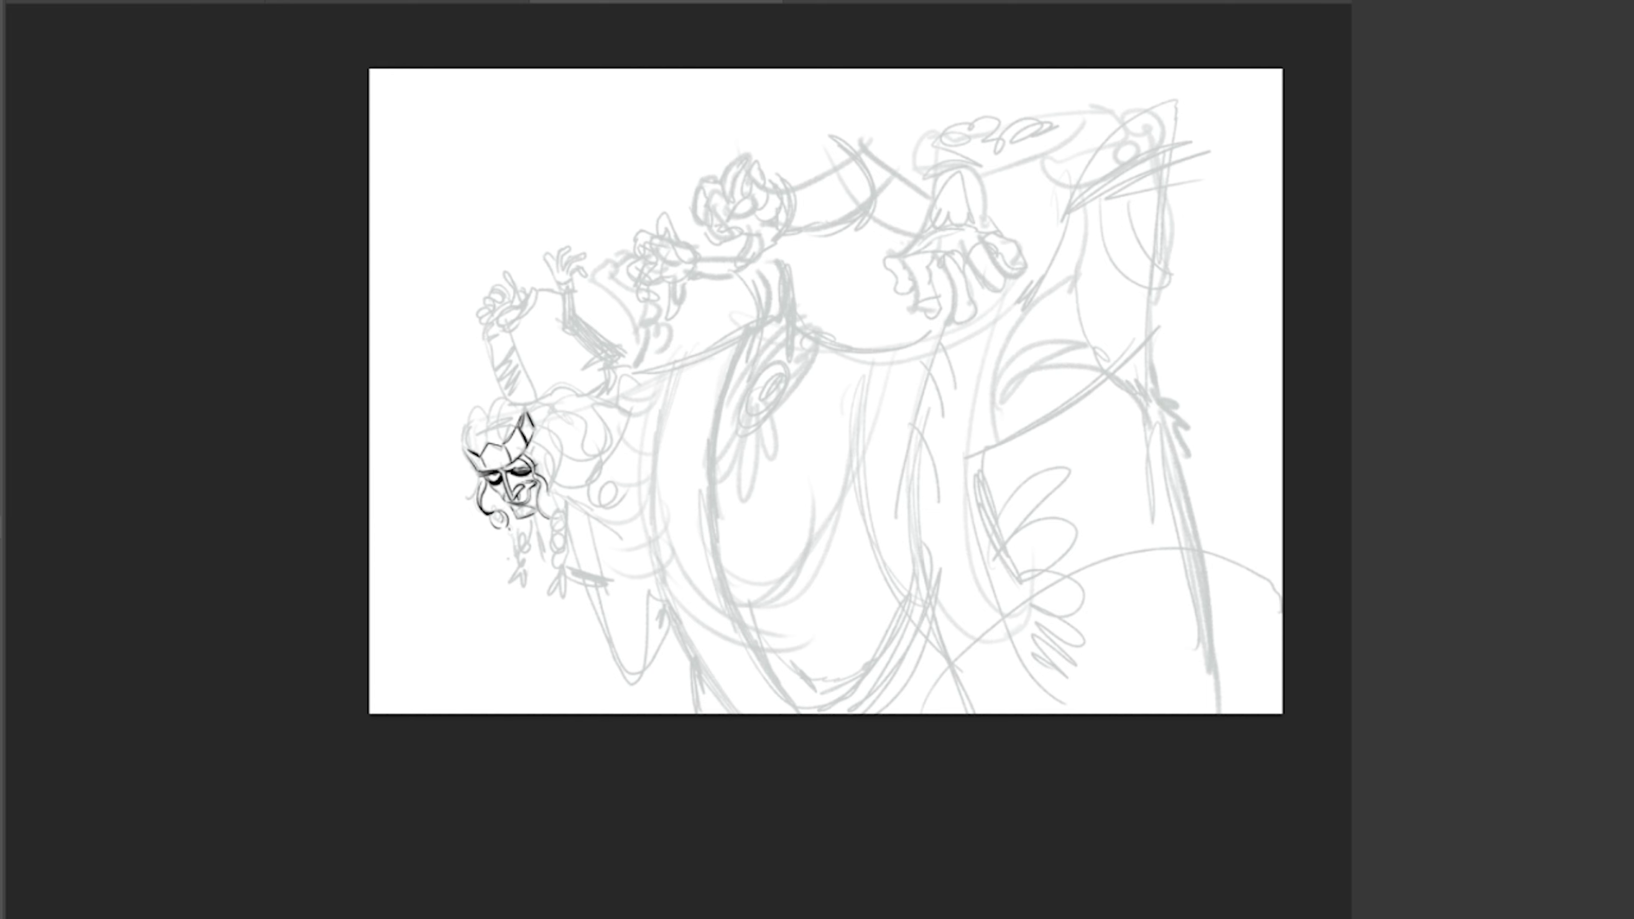
Ink two braids down either side of the face with a tassel at the ends.
{"action": "scroll", "coordinate": [487, 452], "scroll_direction": "up", "scroll_amount": 5}
{"action": "left_click_drag", "start_coordinate": [656, 579], "coordinate": [675, 699]}
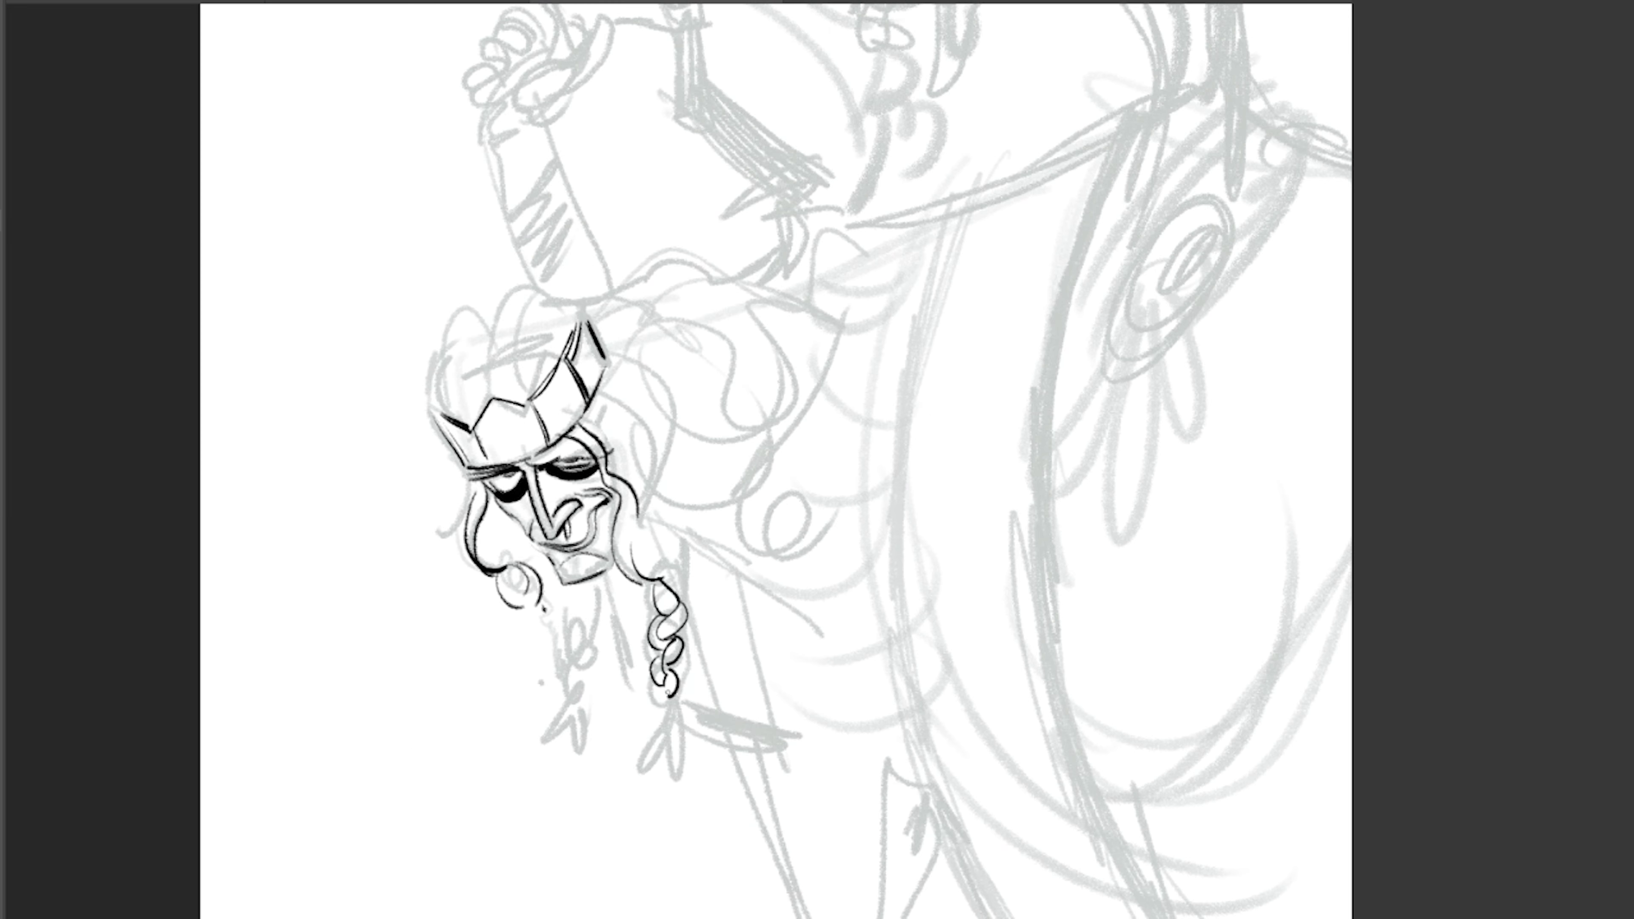
{"action": "left_click_drag", "start_coordinate": [544, 609], "coordinate": [569, 724]}
{"action": "left_click_drag", "start_coordinate": [499, 515], "coordinate": [521, 570]}
{"action": "left_click_drag", "start_coordinate": [592, 586], "coordinate": [572, 653]}
{"action": "left_click_drag", "start_coordinate": [566, 728], "coordinate": [560, 775]}
{"action": "left_click_drag", "start_coordinate": [669, 699], "coordinate": [662, 772]}
Draw curly hair around the crown, arcs inside its lobes, and darken the head's left edge.
{"action": "scroll", "coordinate": [772, 451], "scroll_direction": "up", "scroll_amount": 3}
{"action": "left_click_drag", "start_coordinate": [602, 576], "coordinate": [640, 676]}
{"action": "mouse_move", "coordinate": [486, 576]}
{"action": "left_mouse_down"}
{"action": "mouse_move", "coordinate": [511, 490]}
{"action": "mouse_move", "coordinate": [444, 599]}
{"action": "left_mouse_up"}
{"action": "left_click_drag", "start_coordinate": [508, 509], "coordinate": [573, 483]}
{"action": "mouse_move", "coordinate": [453, 566]}
{"action": "left_mouse_down"}
{"action": "mouse_move", "coordinate": [540, 534]}
{"action": "mouse_move", "coordinate": [486, 524]}
{"action": "left_mouse_up"}
{"action": "left_click_drag", "start_coordinate": [492, 547], "coordinate": [537, 533]}
{"action": "left_click_drag", "start_coordinate": [501, 519], "coordinate": [540, 509]}
{"action": "left_click_drag", "start_coordinate": [439, 550], "coordinate": [444, 605]}
{"action": "left_click_drag", "start_coordinate": [443, 534], "coordinate": [432, 622]}
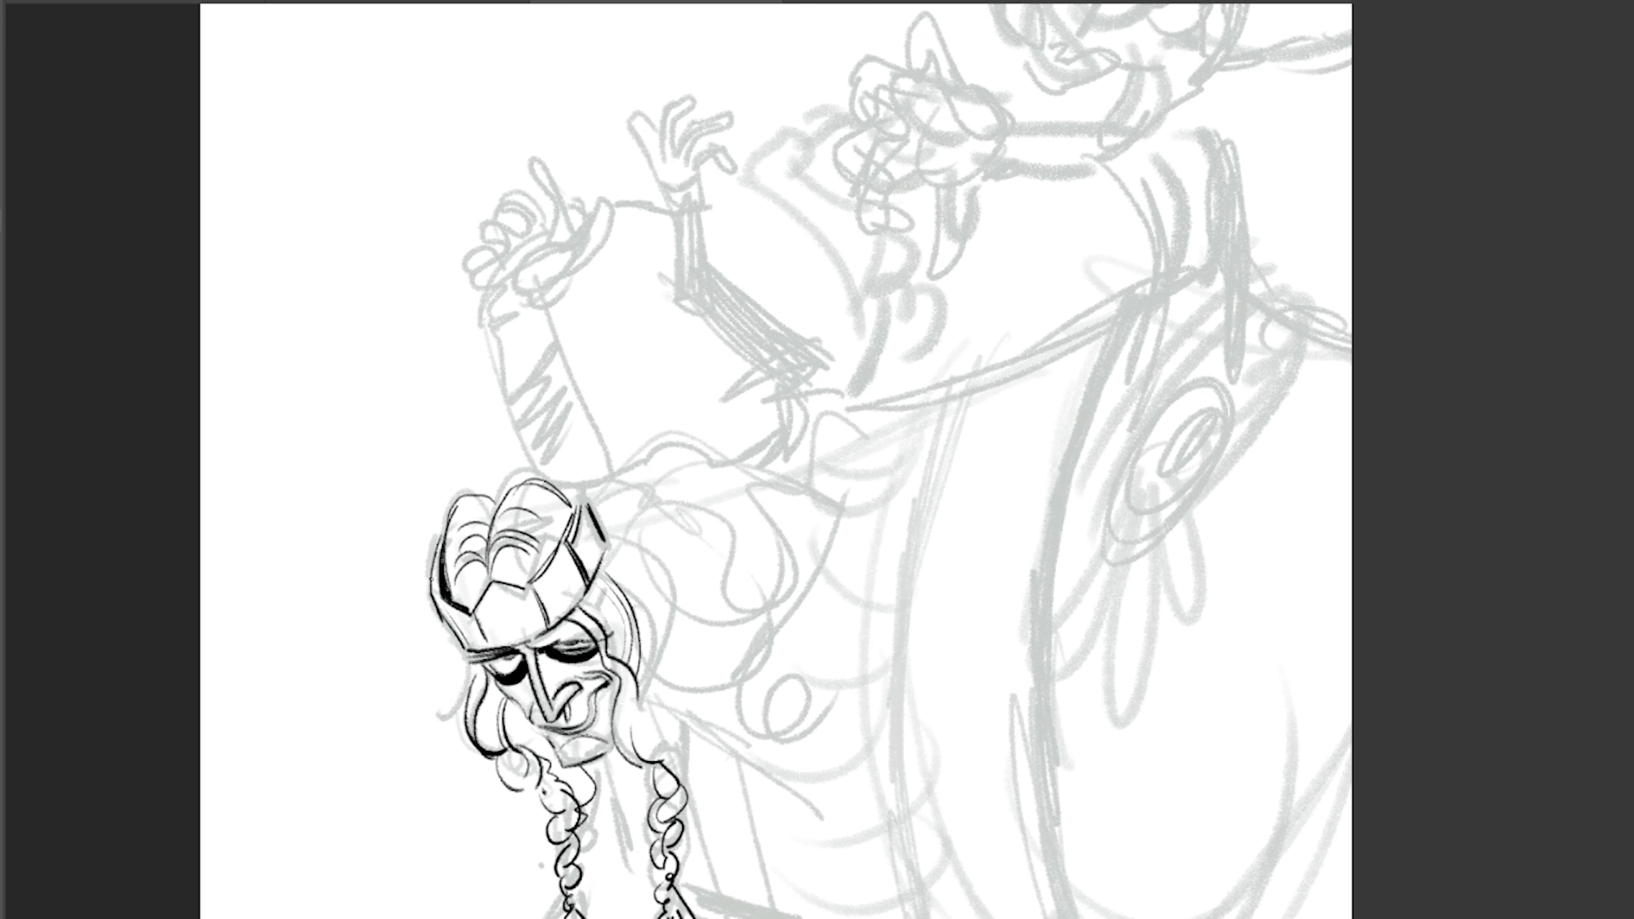
Redraw the crown's left edge thicker and hatch its top-right corner.
{"action": "key", "text": "ctrl+z"}
{"action": "mouse_move", "coordinate": [443, 541]}
{"action": "left_mouse_down"}
{"action": "mouse_move", "coordinate": [432, 593]}
{"action": "mouse_move", "coordinate": [521, 618]}
{"action": "left_mouse_up"}
{"action": "left_click_drag", "start_coordinate": [566, 486], "coordinate": [609, 544]}
{"action": "left_click_drag", "start_coordinate": [563, 490], "coordinate": [717, 547]}
{"action": "scroll", "coordinate": [402, 437], "scroll_direction": "down", "scroll_amount": 3}
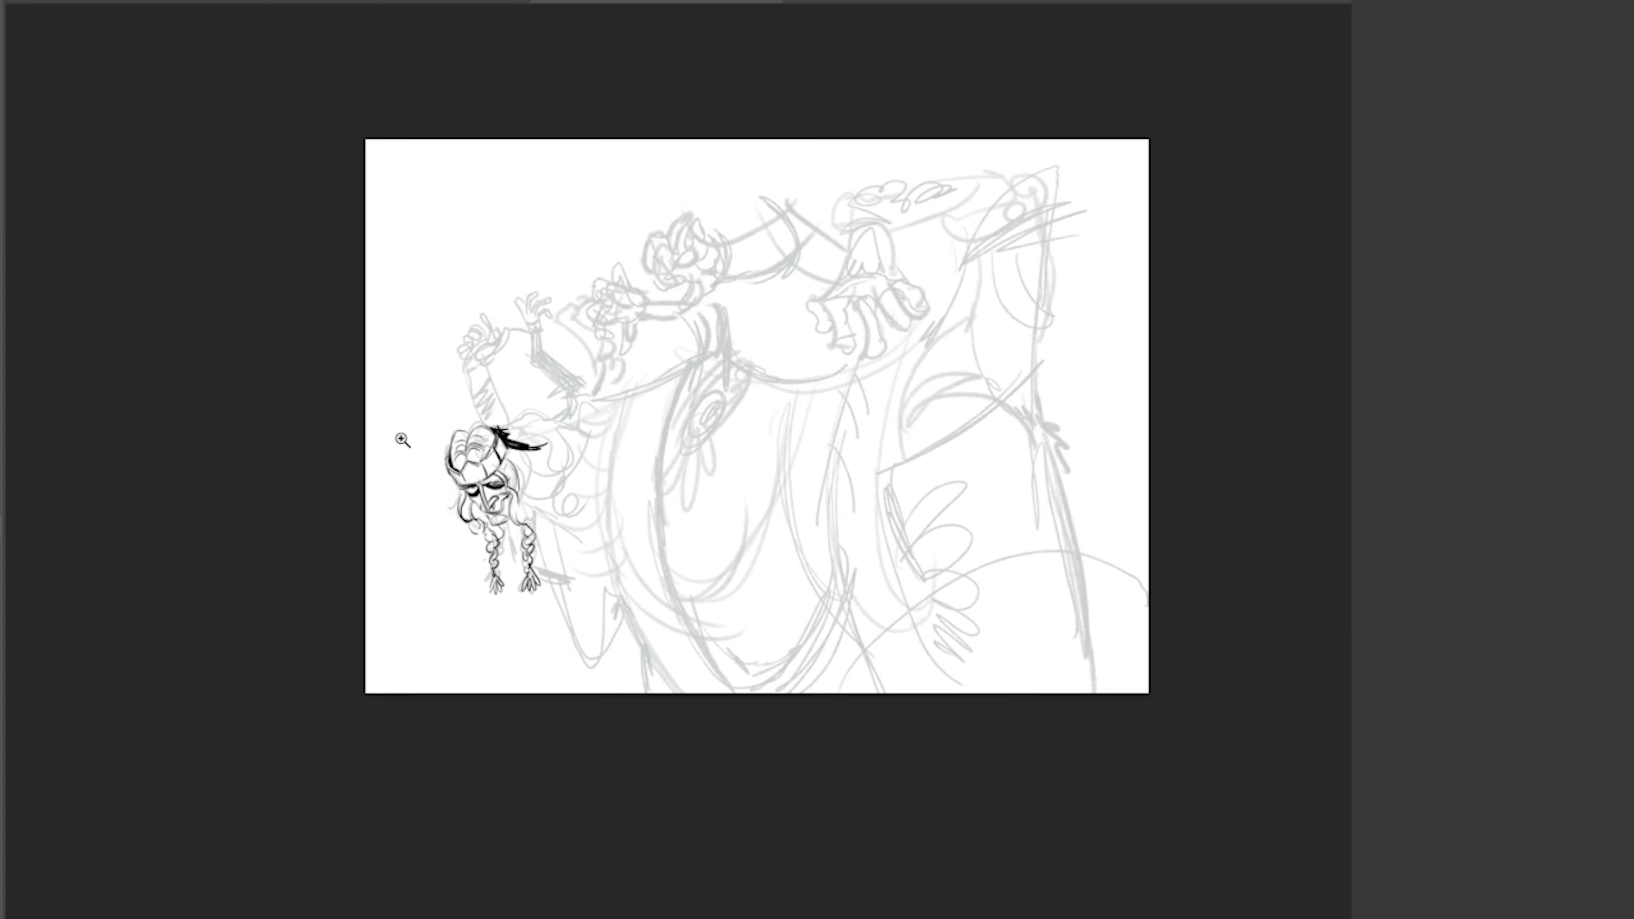
{"action": "scroll", "coordinate": [409, 212], "scroll_direction": "up", "scroll_amount": 1}
Flip the canvas horizontally to check and back, then ink the long curved contour down the giant's body.
{"action": "key", "text": "h"}
{"action": "scroll", "coordinate": [1103, 547], "scroll_direction": "up", "scroll_amount": 2}
{"action": "key", "text": "h"}
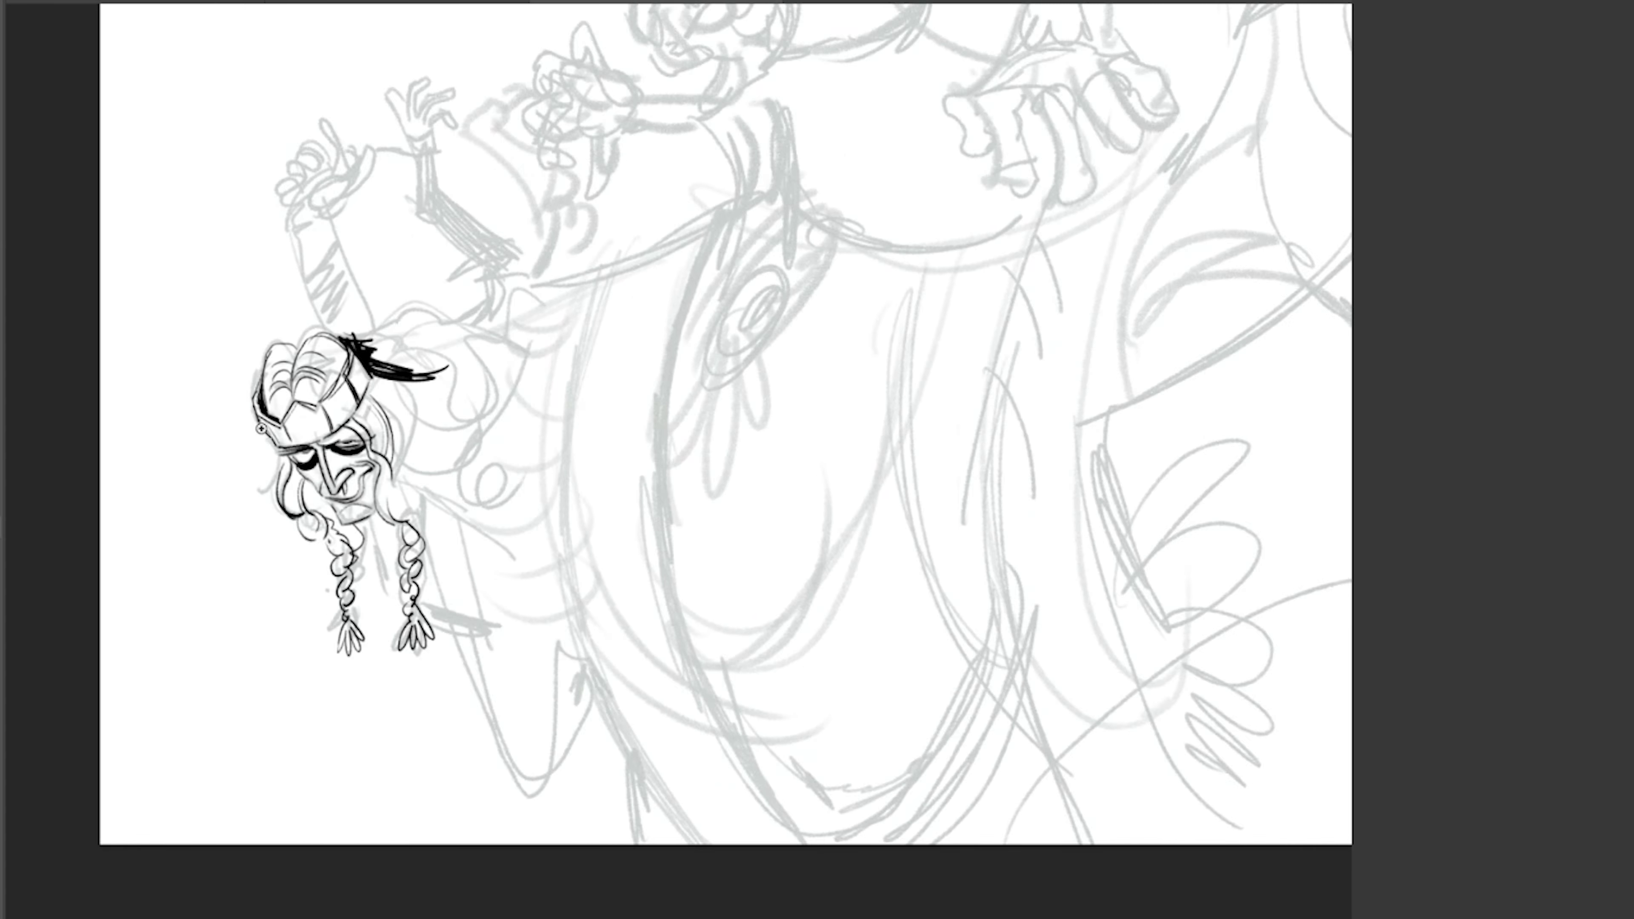
{"action": "mouse_move", "coordinate": [751, 202]}
{"action": "left_mouse_down"}
{"action": "mouse_move", "coordinate": [733, 705]}
{"action": "mouse_move", "coordinate": [859, 860]}
{"action": "left_mouse_up"}
{"action": "mouse_move", "coordinate": [727, 874]}
{"action": "left_mouse_down"}
{"action": "mouse_move", "coordinate": [627, 711]}
{"action": "mouse_move", "coordinate": [609, 328]}
{"action": "mouse_move", "coordinate": [647, 256]}
{"action": "left_mouse_up"}
{"action": "key", "text": "ctrl+z"}
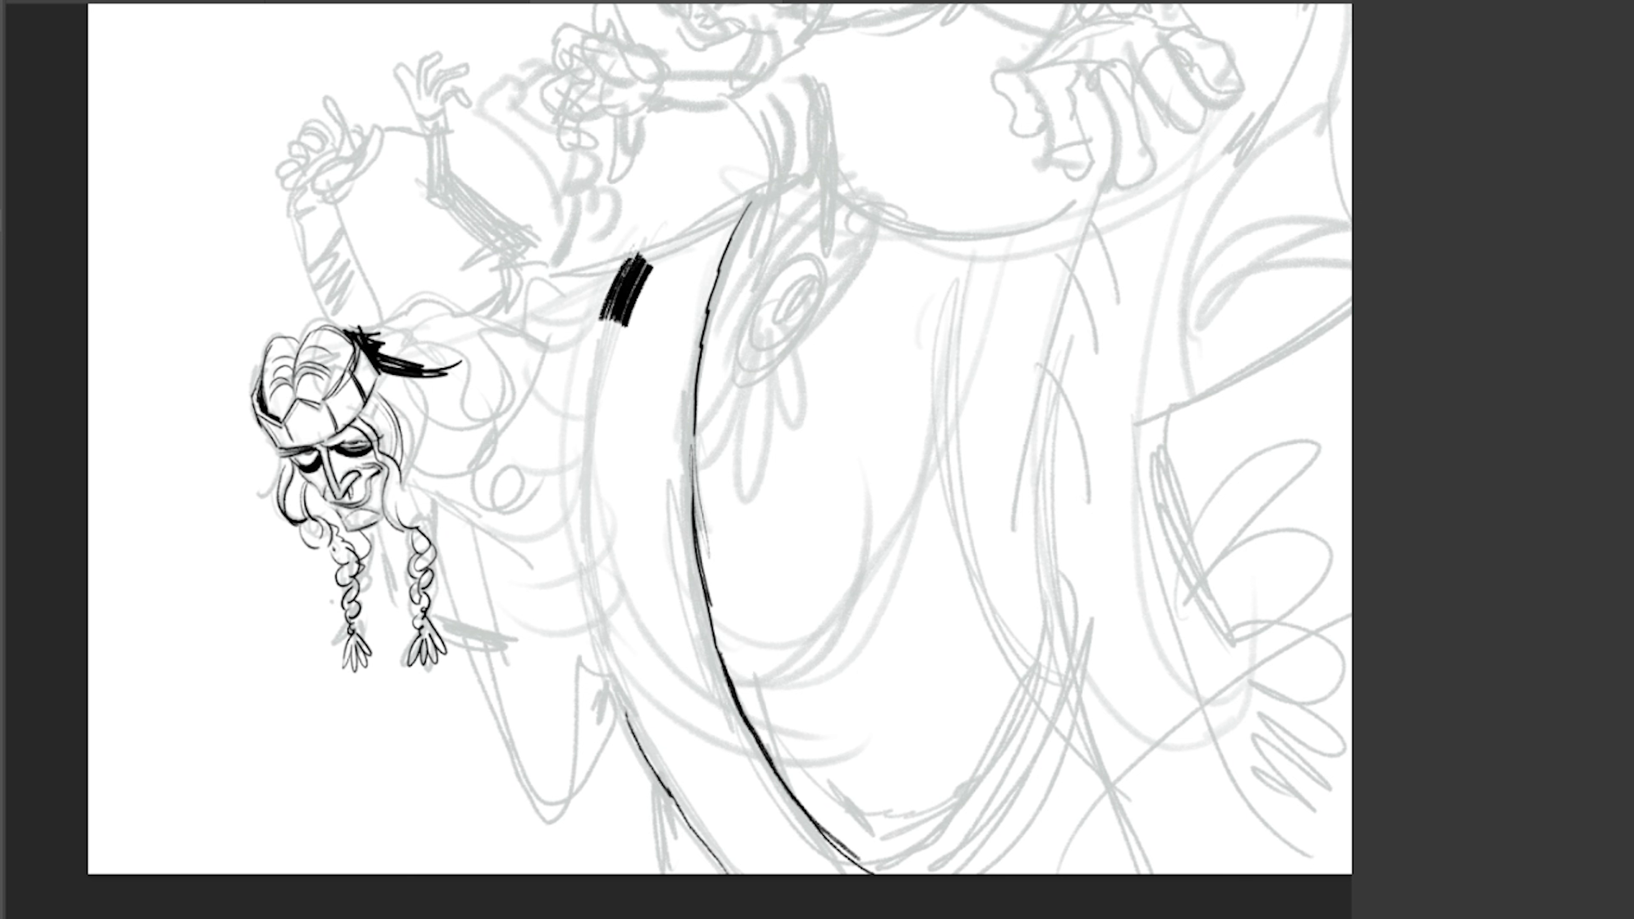
Ink a broken line along the figure's left contour and paint a solid black hair mass beside the face.
{"action": "left_click_drag", "start_coordinate": [612, 318], "coordinate": [592, 464]}
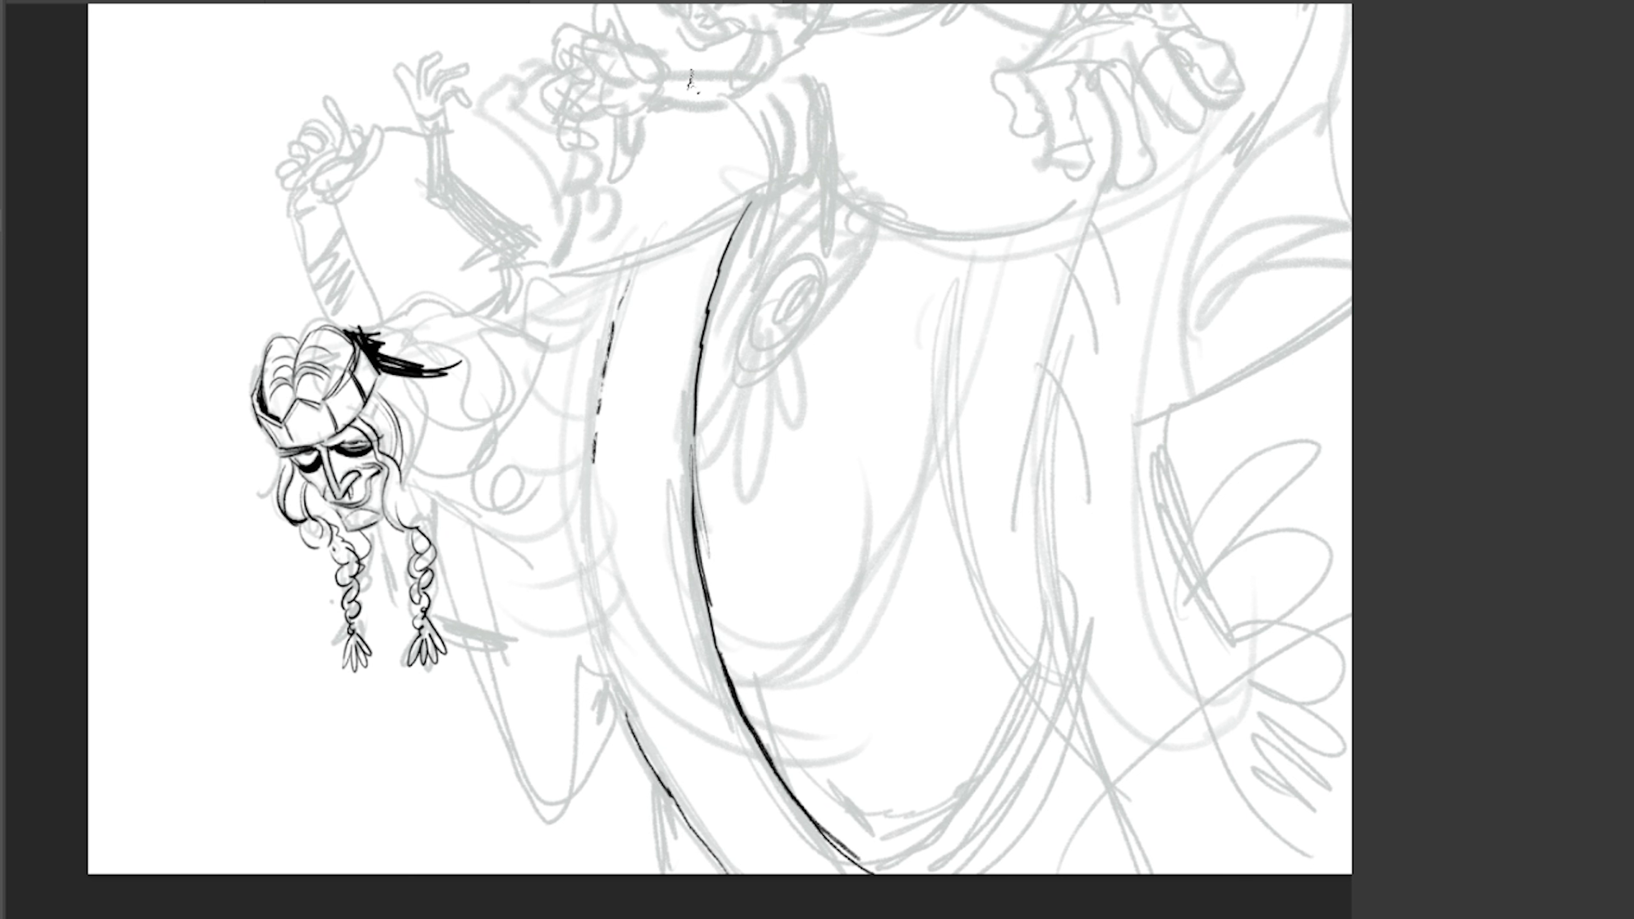
{"action": "mouse_move", "coordinate": [450, 473]}
{"action": "left_mouse_down"}
{"action": "mouse_move", "coordinate": [547, 490]}
{"action": "mouse_move", "coordinate": [438, 582]}
{"action": "mouse_move", "coordinate": [441, 599]}
{"action": "left_mouse_up"}
{"action": "mouse_move", "coordinate": [458, 422]}
{"action": "left_mouse_down"}
{"action": "mouse_move", "coordinate": [569, 479]}
{"action": "mouse_move", "coordinate": [619, 776]}
{"action": "left_mouse_up"}
{"action": "mouse_move", "coordinate": [479, 554]}
{"action": "left_mouse_down"}
{"action": "mouse_move", "coordinate": [572, 721]}
{"action": "mouse_move", "coordinate": [566, 801]}
{"action": "left_mouse_up"}
{"action": "left_click_drag", "start_coordinate": [508, 683], "coordinate": [608, 740]}
{"action": "left_click_drag", "start_coordinate": [454, 579], "coordinate": [473, 685]}
Erase stray strokes above the face, thin the hood contour, and ink long strands down the hair.
{"action": "left_click_drag", "start_coordinate": [588, 322], "coordinate": [399, 383]}
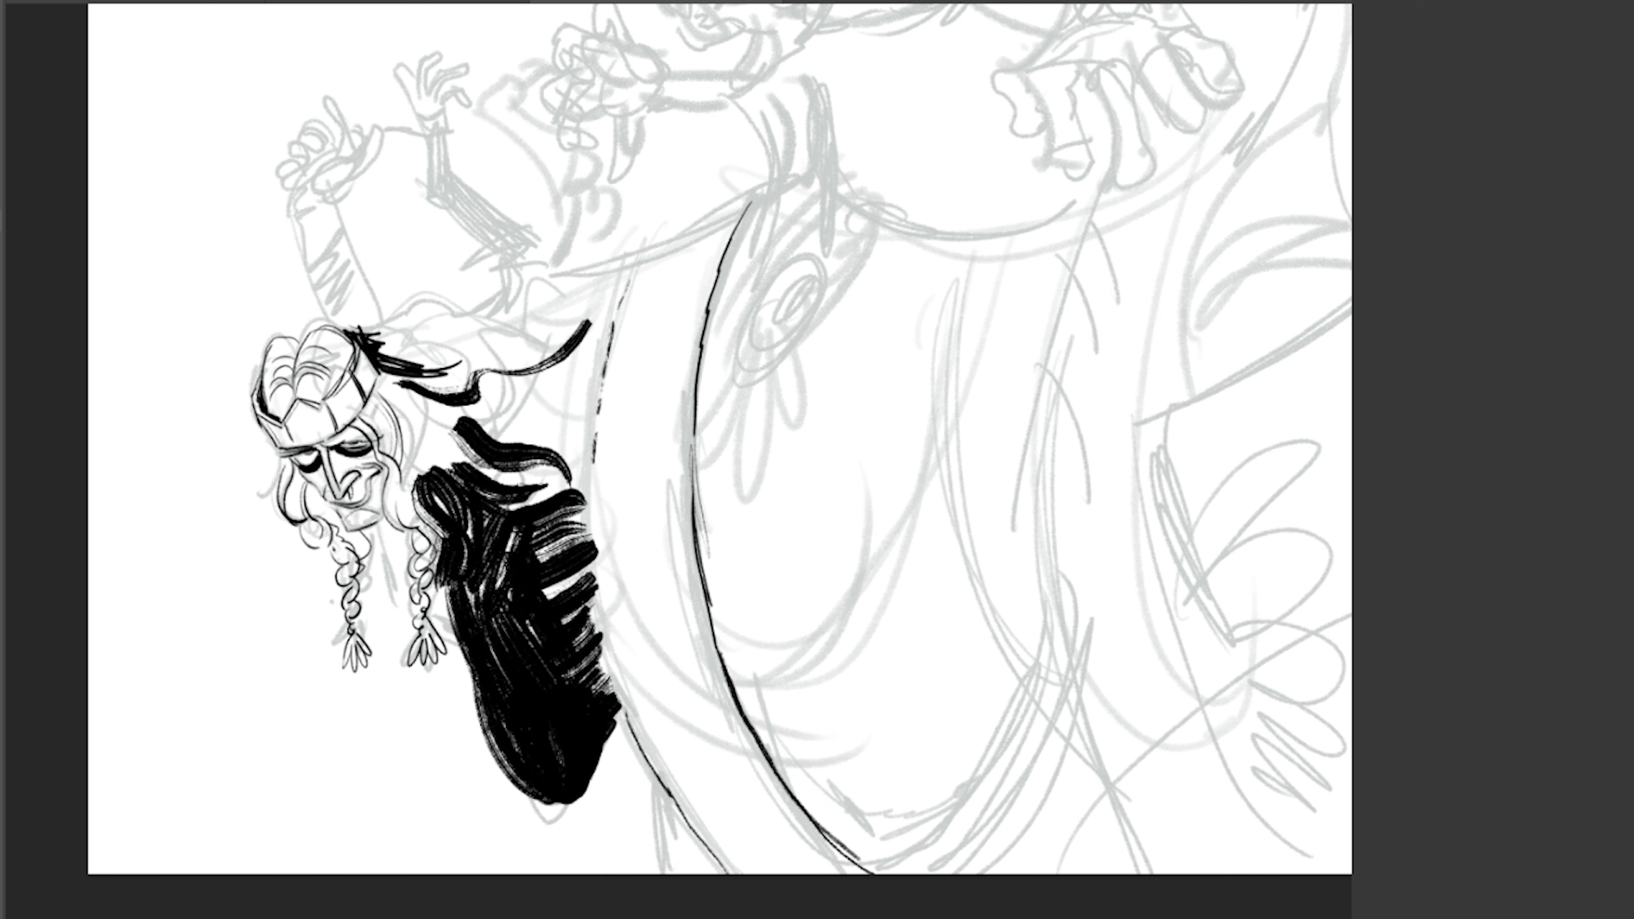
{"action": "mouse_move", "coordinate": [360, 332]}
{"action": "left_mouse_down"}
{"action": "mouse_move", "coordinate": [396, 372]}
{"action": "mouse_move", "coordinate": [466, 402]}
{"action": "left_mouse_up"}
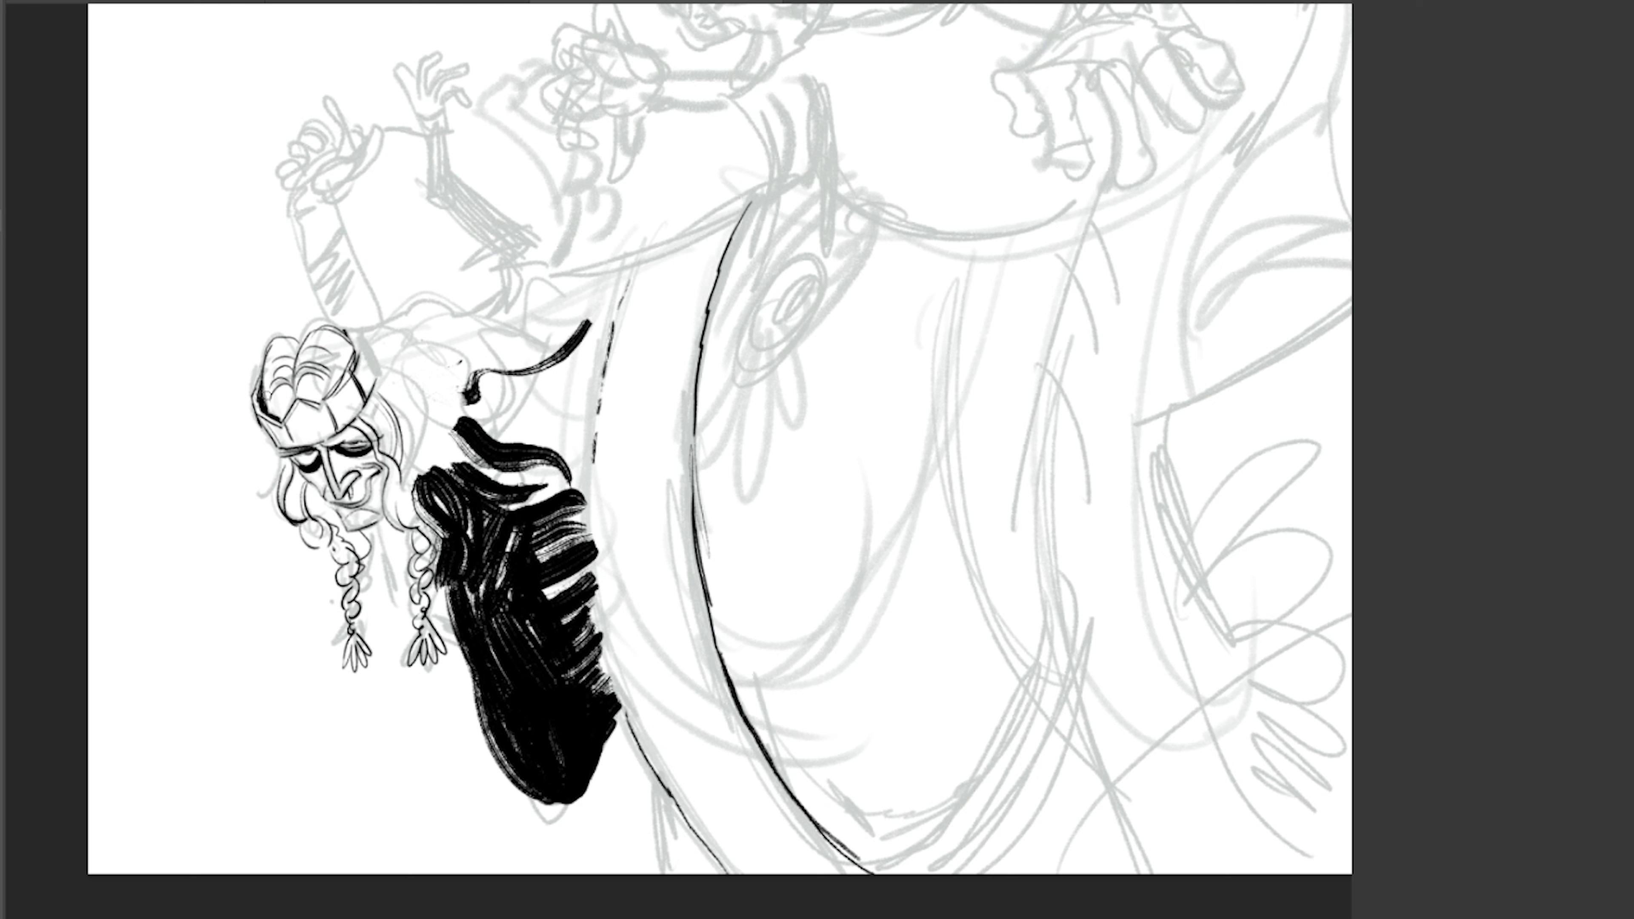
{"action": "left_click_drag", "start_coordinate": [262, 378], "coordinate": [269, 417]}
{"action": "left_click_drag", "start_coordinate": [380, 351], "coordinate": [496, 367]}
{"action": "mouse_move", "coordinate": [383, 367]}
{"action": "left_mouse_down"}
{"action": "mouse_move", "coordinate": [463, 402]}
{"action": "mouse_move", "coordinate": [409, 467]}
{"action": "mouse_move", "coordinate": [450, 496]}
{"action": "left_mouse_up"}
{"action": "left_click_drag", "start_coordinate": [400, 393], "coordinate": [361, 447]}
{"action": "left_click_drag", "start_coordinate": [390, 419], "coordinate": [351, 465]}
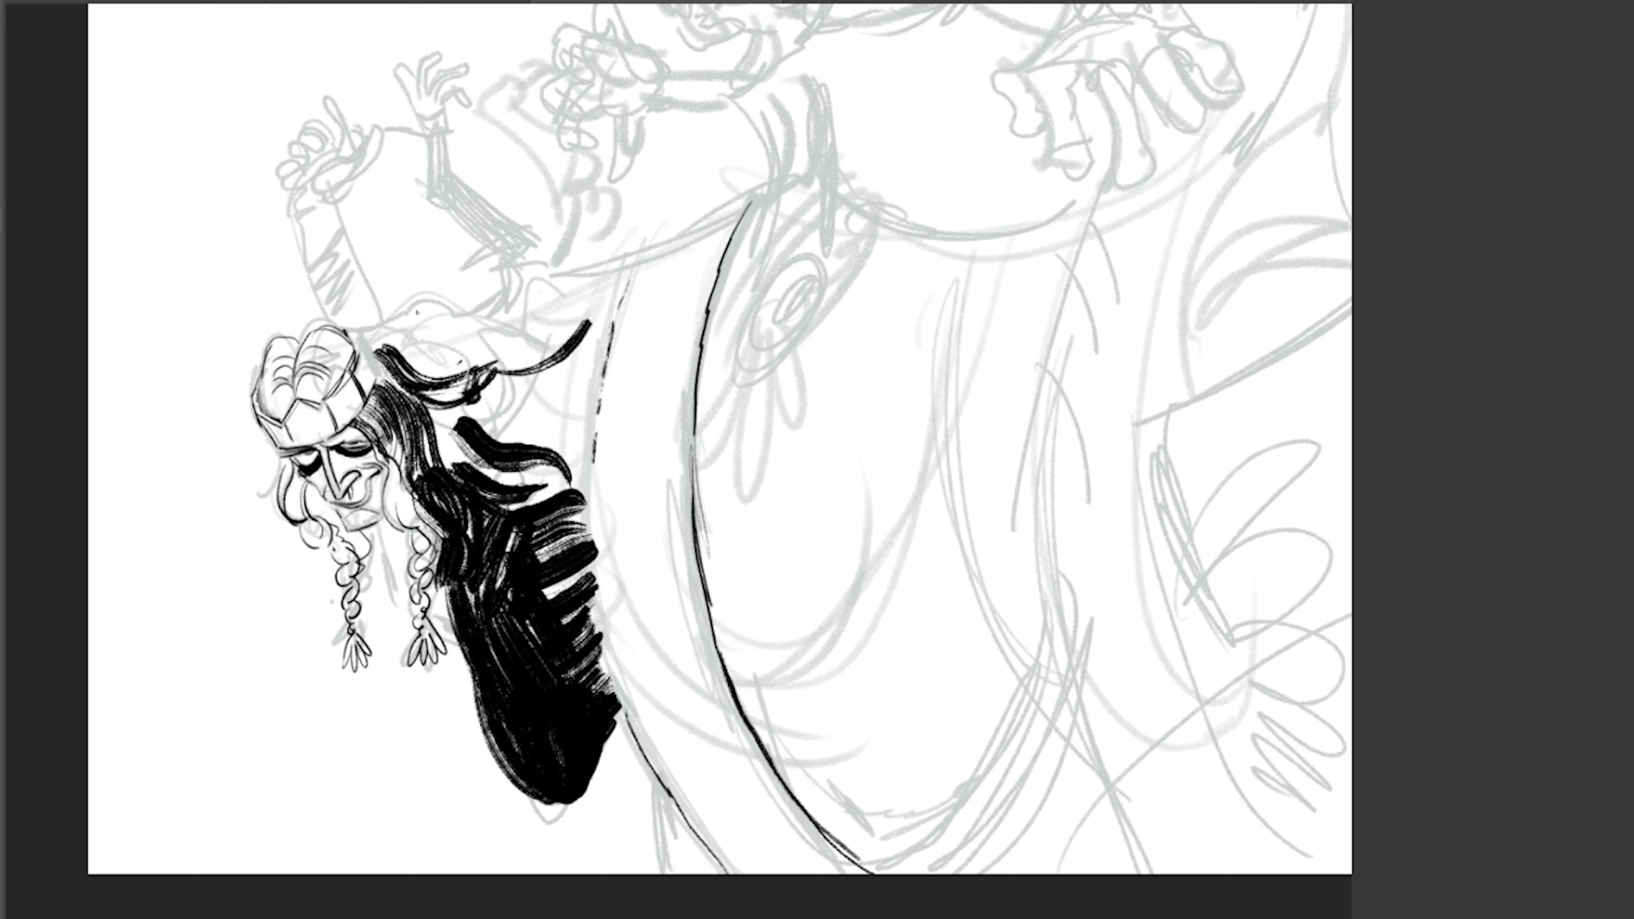
Draw thin strands sweeping right from the headband, curl the front lock, and add wisps beside the braids.
{"action": "mouse_move", "coordinate": [354, 338]}
{"action": "left_mouse_down"}
{"action": "mouse_move", "coordinate": [437, 310]}
{"action": "mouse_move", "coordinate": [560, 421]}
{"action": "left_mouse_up"}
{"action": "left_click_drag", "start_coordinate": [393, 342], "coordinate": [566, 416]}
{"action": "mouse_move", "coordinate": [398, 348]}
{"action": "left_mouse_down"}
{"action": "mouse_move", "coordinate": [537, 426]}
{"action": "mouse_move", "coordinate": [633, 440]}
{"action": "left_mouse_up"}
{"action": "mouse_move", "coordinate": [428, 416]}
{"action": "left_mouse_down"}
{"action": "mouse_move", "coordinate": [637, 443]}
{"action": "mouse_move", "coordinate": [498, 445]}
{"action": "left_mouse_up"}
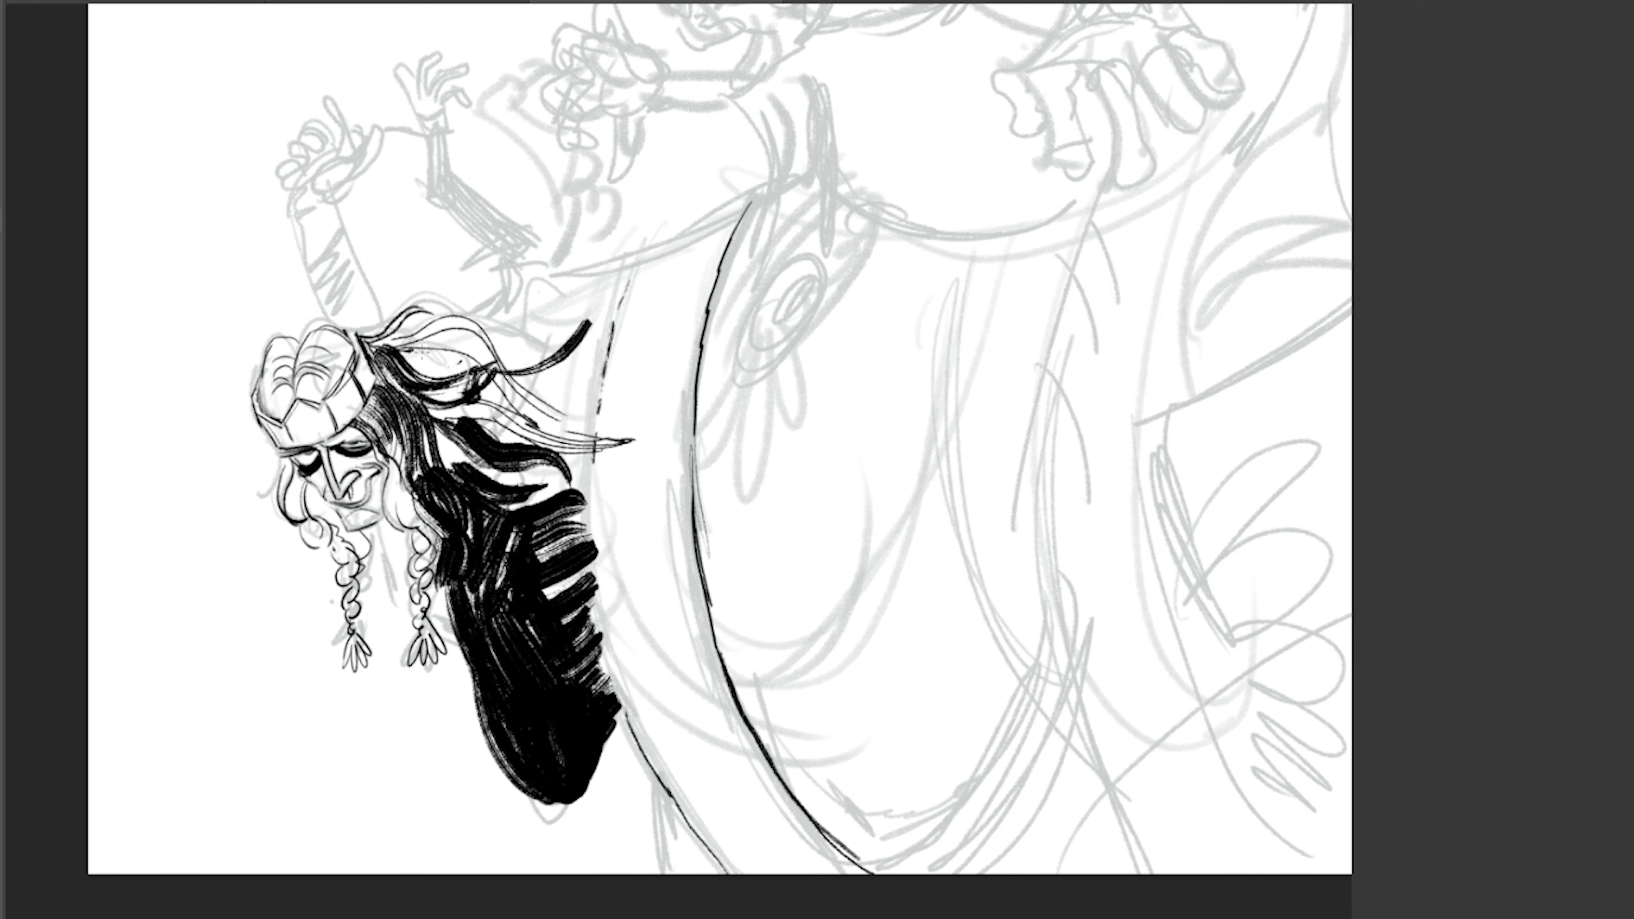
{"action": "left_click_drag", "start_coordinate": [365, 343], "coordinate": [553, 364]}
{"action": "left_click_drag", "start_coordinate": [300, 392], "coordinate": [267, 420]}
{"action": "left_click_drag", "start_coordinate": [298, 387], "coordinate": [331, 400]}
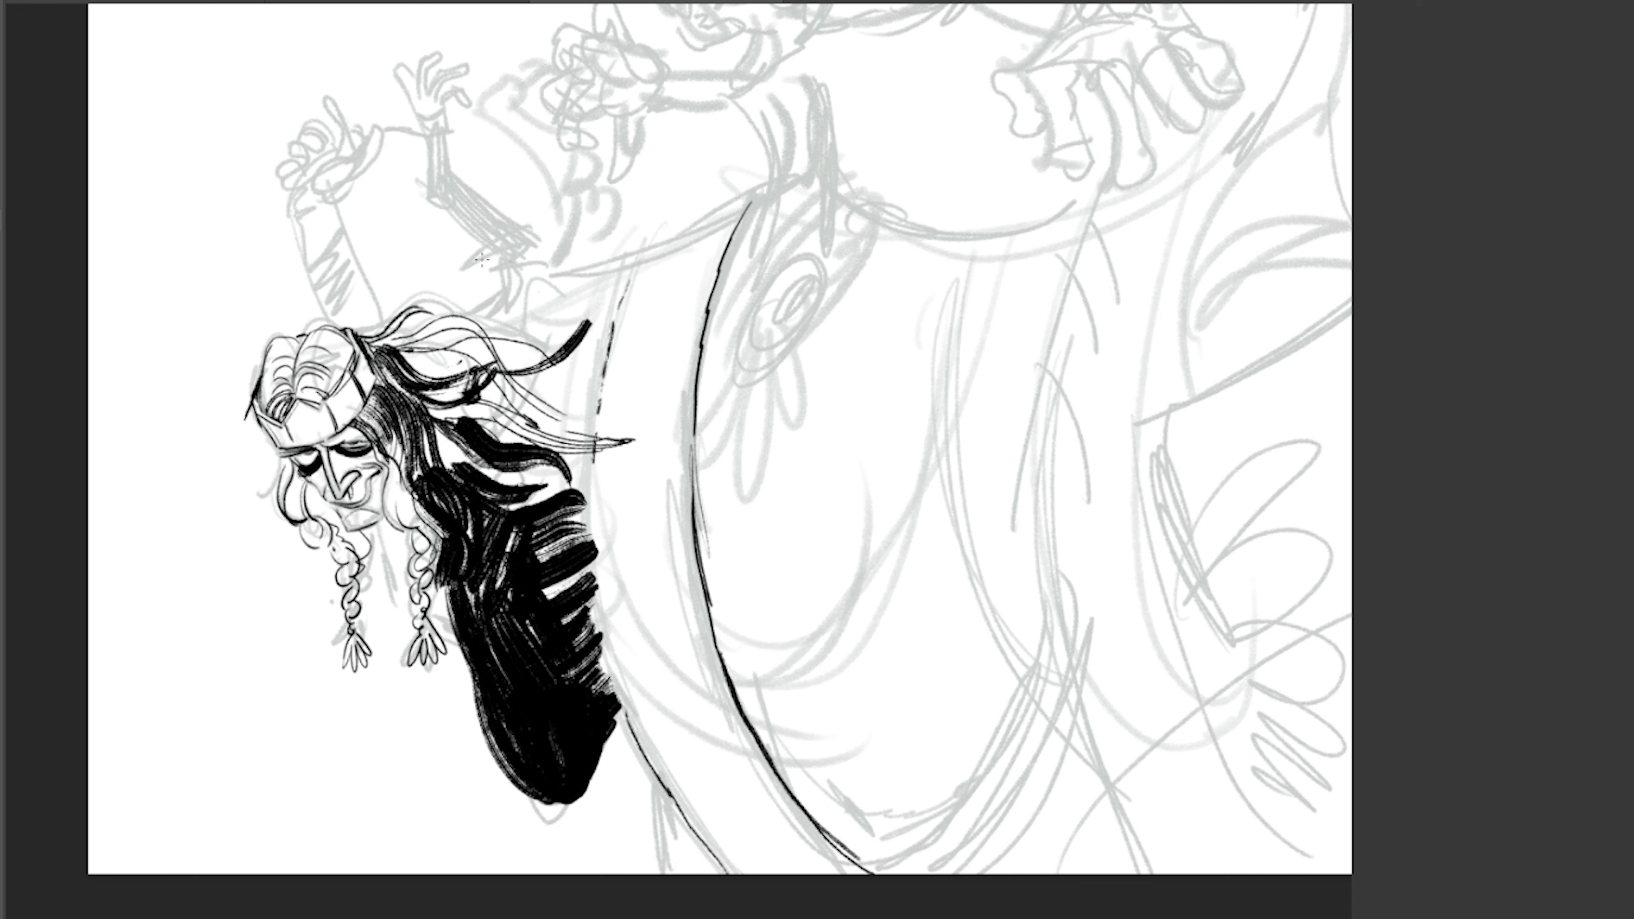
{"action": "left_click_drag", "start_coordinate": [489, 468], "coordinate": [624, 547]}
{"action": "left_click_drag", "start_coordinate": [547, 444], "coordinate": [671, 524]}
Sweep more thin wisps up across the top of the hair, then lasso-select a region freehand.
{"action": "left_click_drag", "start_coordinate": [425, 470], "coordinate": [360, 587]}
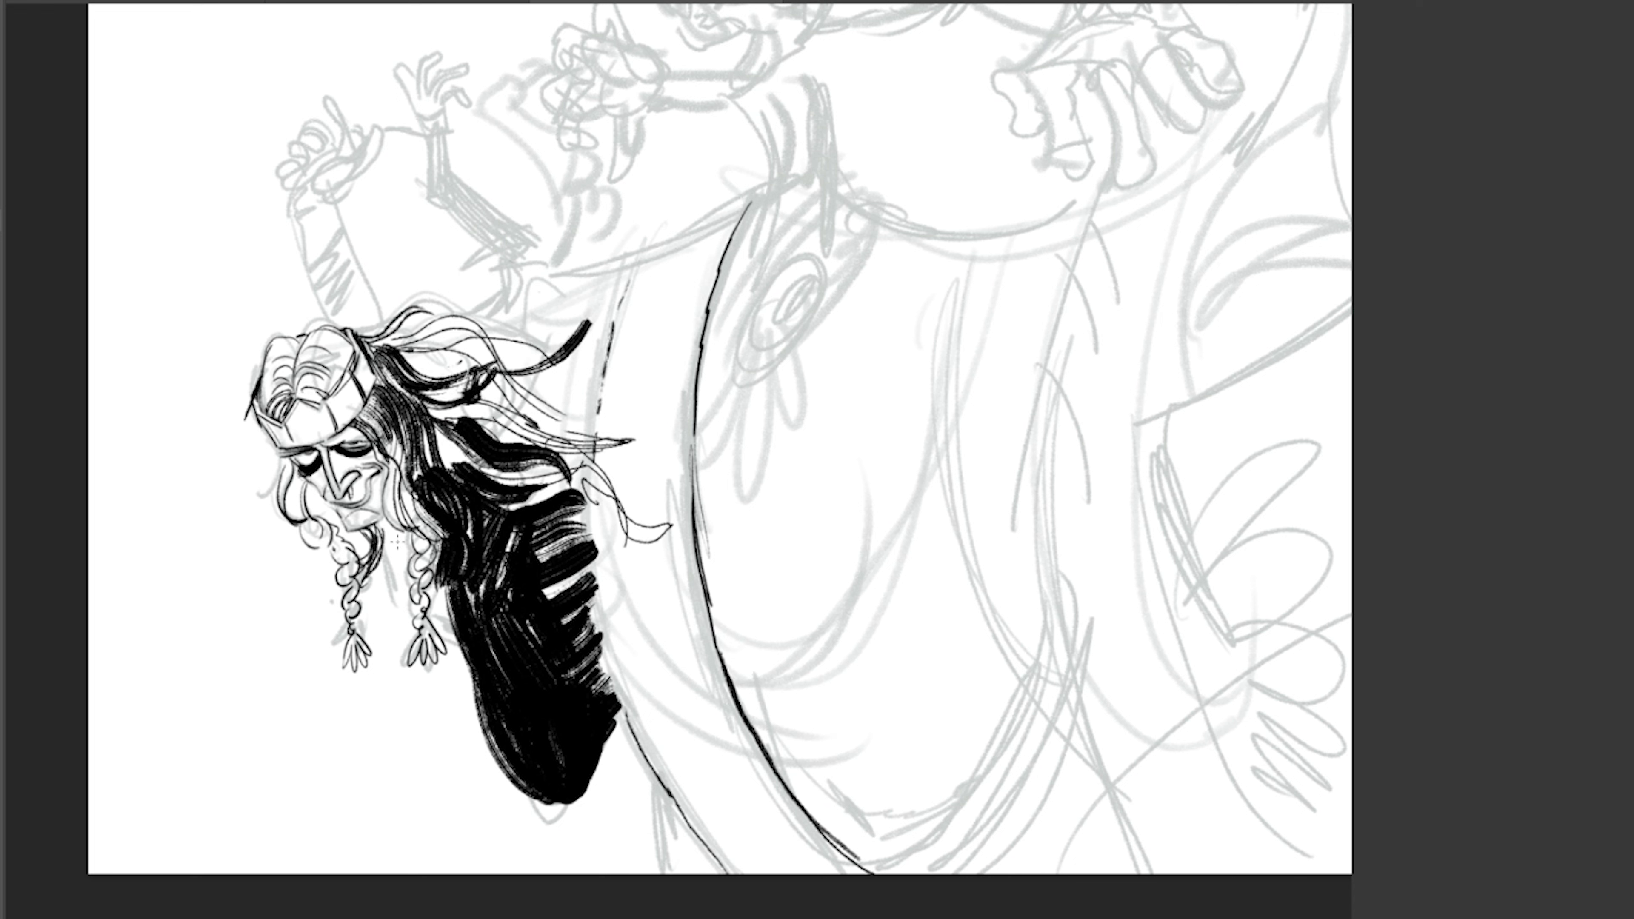
{"action": "left_click_drag", "start_coordinate": [515, 338], "coordinate": [634, 278]}
{"action": "mouse_move", "coordinate": [482, 309]}
{"action": "left_mouse_down"}
{"action": "mouse_move", "coordinate": [653, 273]}
{"action": "mouse_move", "coordinate": [652, 367]}
{"action": "left_mouse_up"}
{"action": "mouse_move", "coordinate": [419, 309]}
{"action": "left_mouse_down"}
{"action": "mouse_move", "coordinate": [515, 274]}
{"action": "mouse_move", "coordinate": [592, 274]}
{"action": "left_mouse_up"}
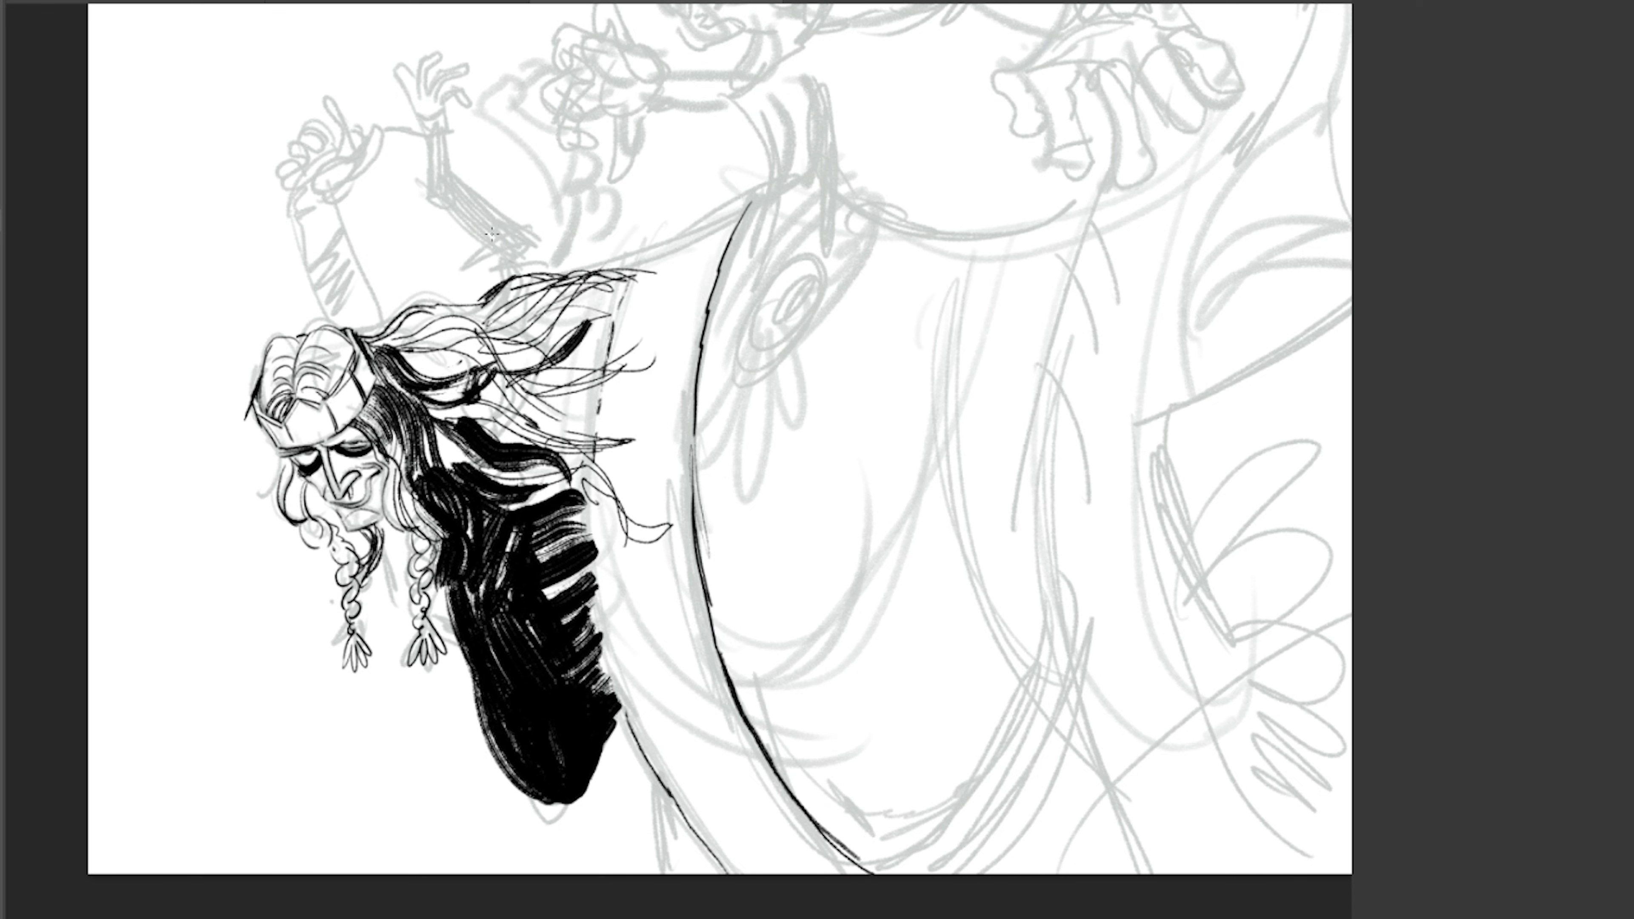
{"action": "mouse_move", "coordinate": [363, 335]}
{"action": "left_mouse_down"}
{"action": "mouse_move", "coordinate": [528, 270]}
{"action": "mouse_move", "coordinate": [351, 278]}
{"action": "left_mouse_up"}
{"action": "left_click_drag", "start_coordinate": [424, 313], "coordinate": [471, 290]}
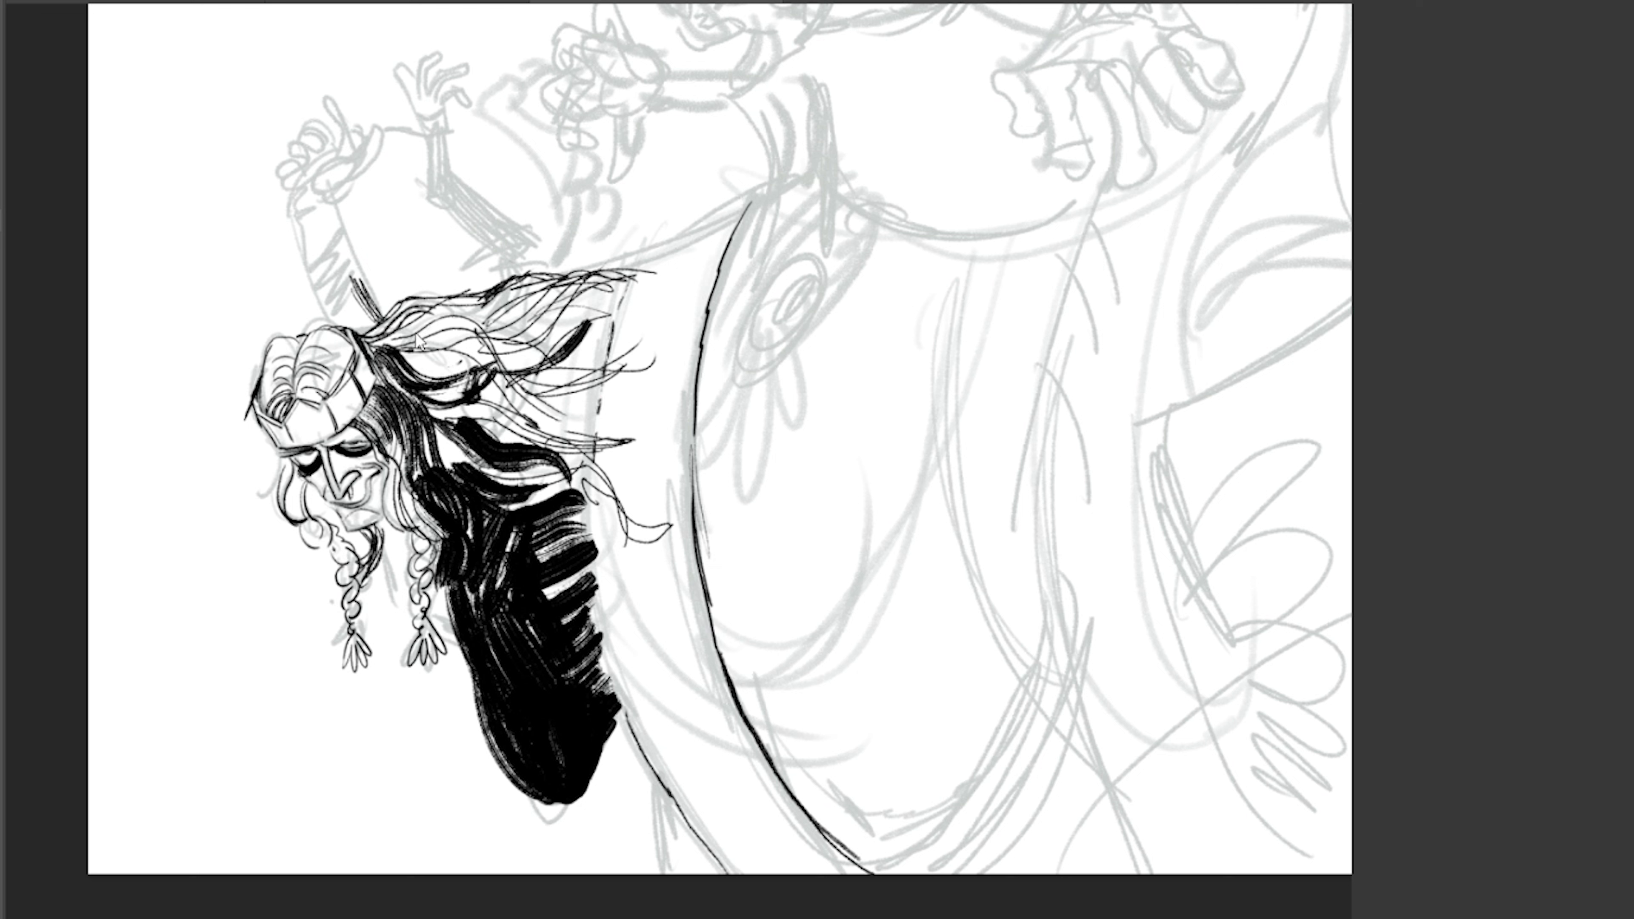
{"action": "left_click_drag", "start_coordinate": [683, 108], "coordinate": [926, 197]}
Clear the lasso selection and draw dotted braid lines along both dress edges up toward the hair.
{"action": "left_click_drag", "start_coordinate": [687, 246], "coordinate": [629, 417]}
{"action": "key", "text": "ctrl+z"}
{"action": "mouse_move", "coordinate": [679, 235]}
{"action": "left_mouse_down"}
{"action": "mouse_move", "coordinate": [634, 579]}
{"action": "mouse_move", "coordinate": [812, 872]}
{"action": "mouse_move", "coordinate": [618, 512]}
{"action": "mouse_move", "coordinate": [727, 834]}
{"action": "left_mouse_up"}
{"action": "mouse_move", "coordinate": [740, 205]}
{"action": "left_mouse_down"}
{"action": "mouse_move", "coordinate": [698, 309]}
{"action": "mouse_move", "coordinate": [703, 636]}
{"action": "mouse_move", "coordinate": [849, 874]}
{"action": "left_mouse_up"}
{"action": "left_click_drag", "start_coordinate": [615, 624], "coordinate": [749, 882]}
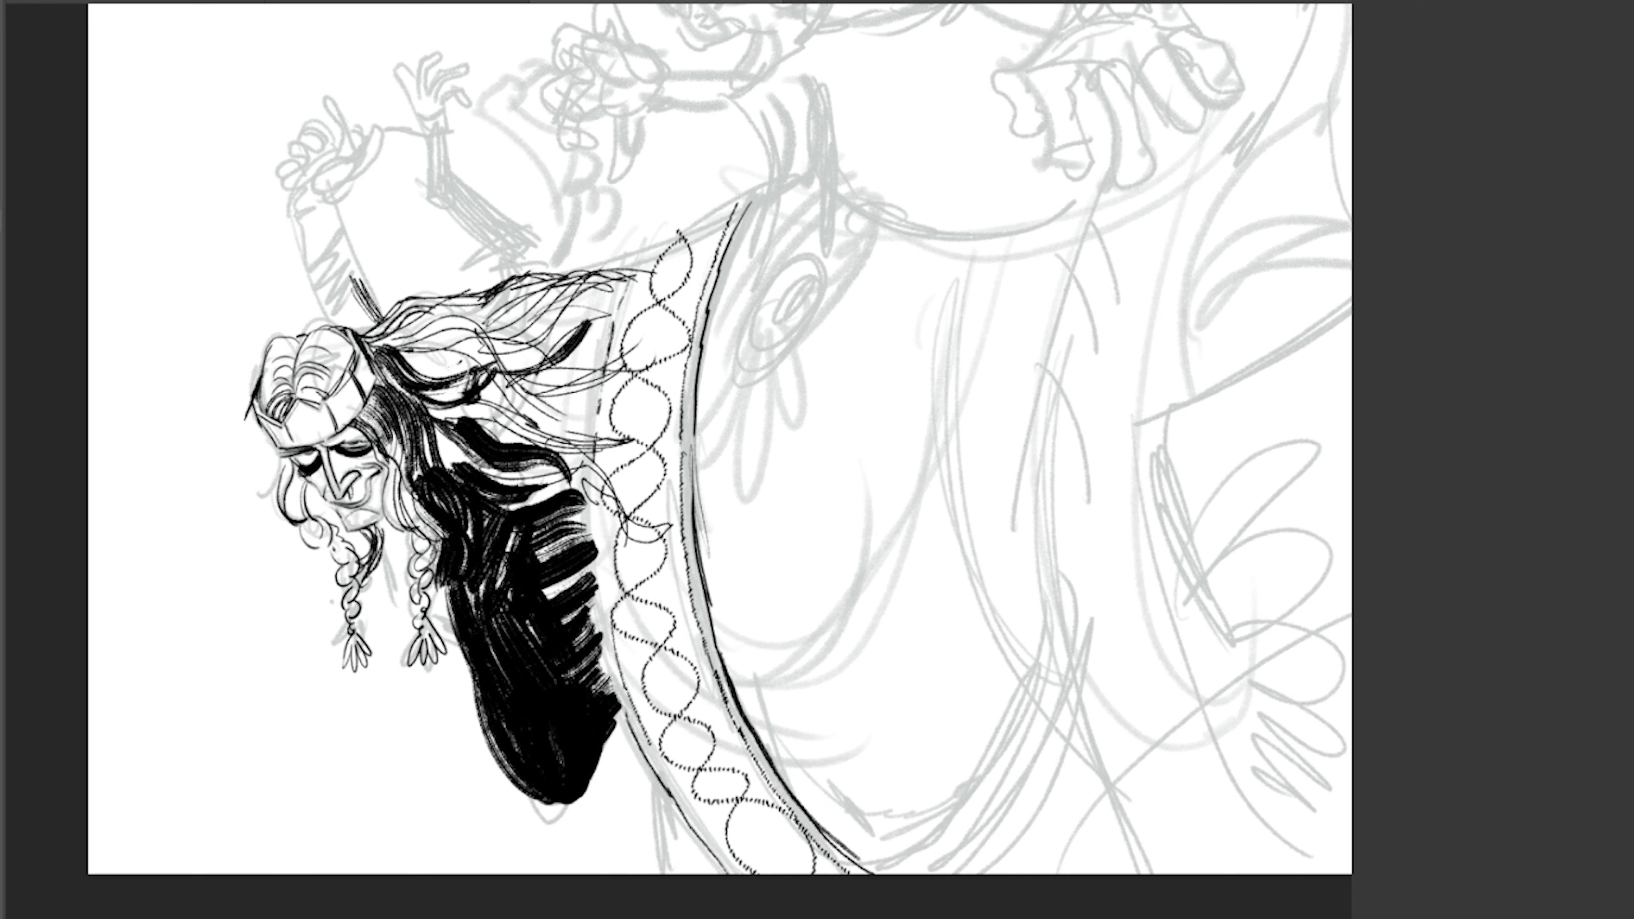
{"action": "left_click_drag", "start_coordinate": [611, 670], "coordinate": [579, 303]}
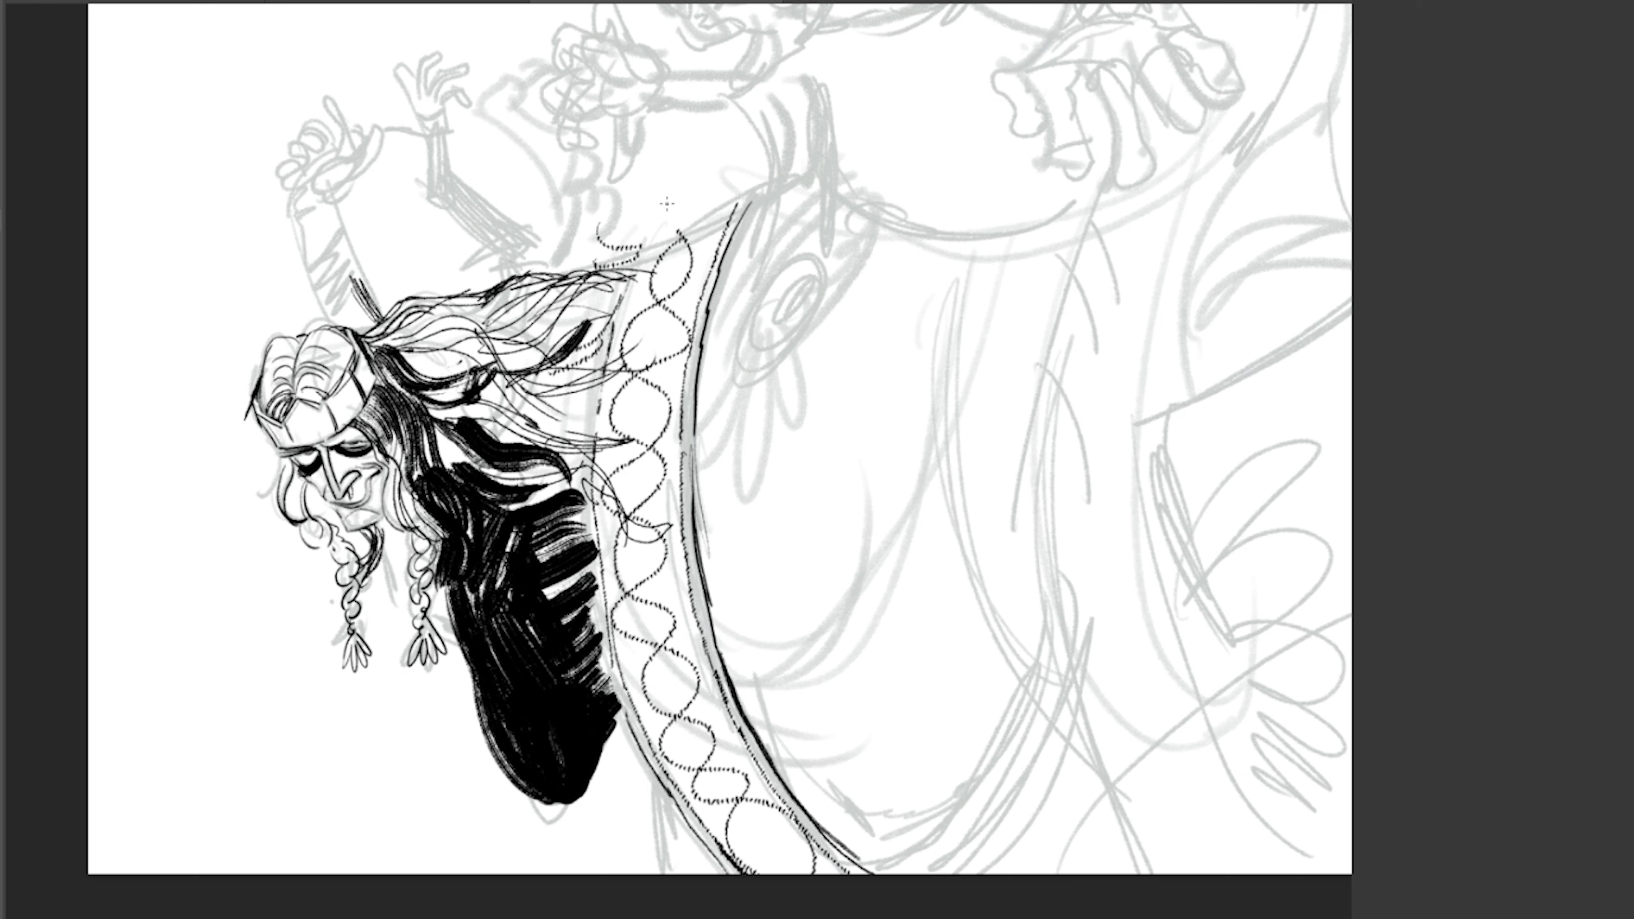
Zoom out, hatch the shadow left of the dress edge, and ink the looping ring near its top.
{"action": "key", "text": "ctrl+minus"}
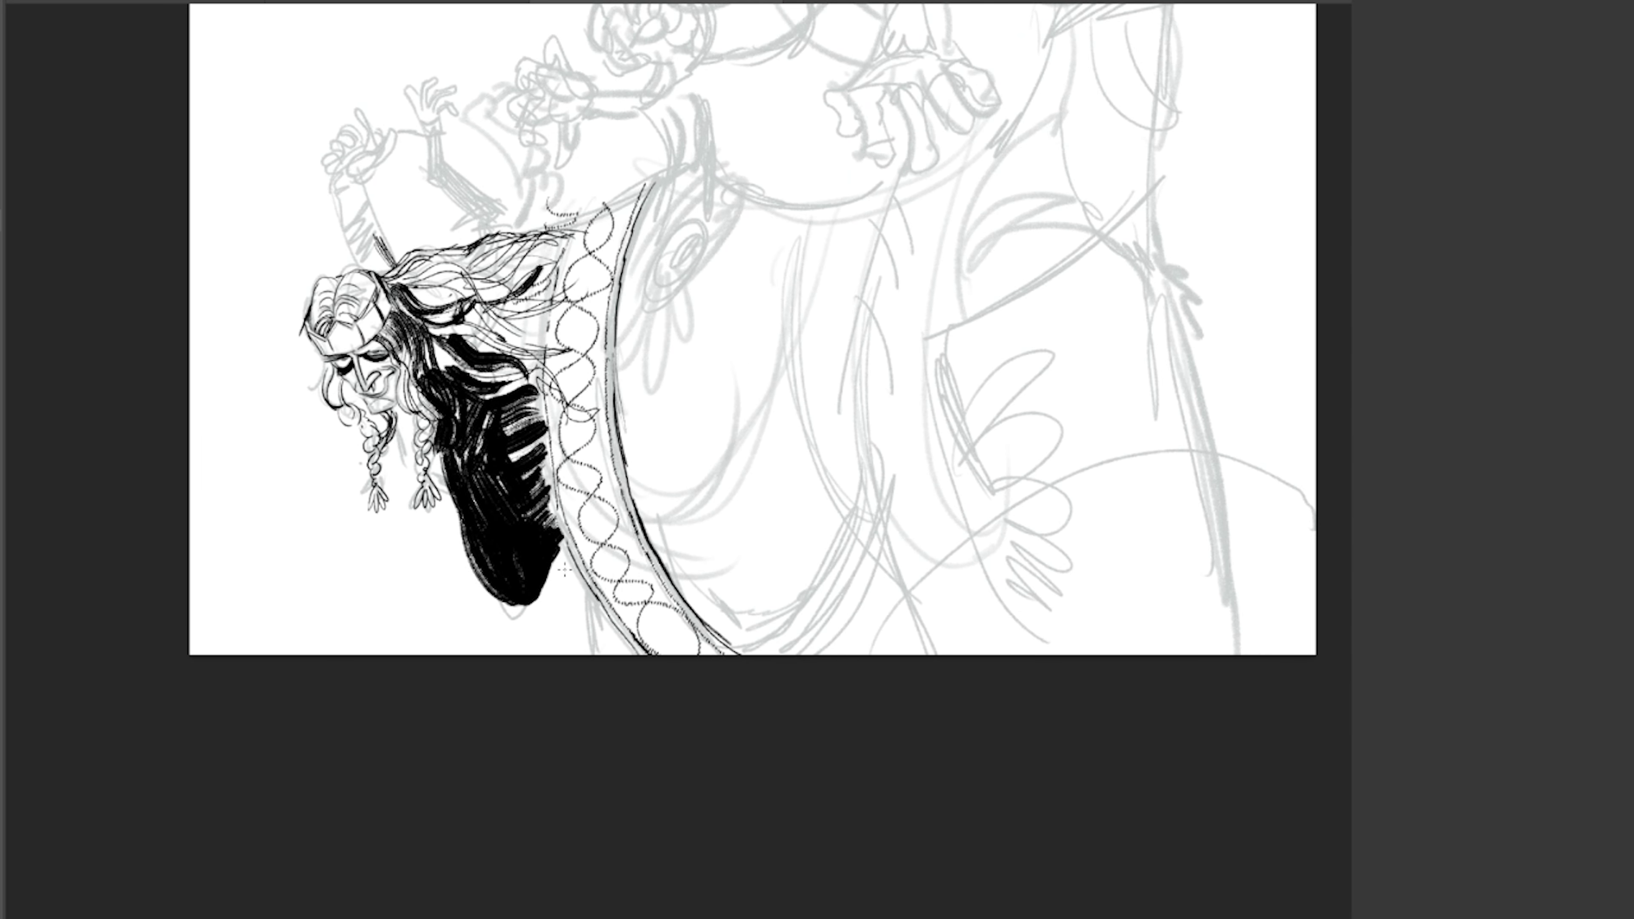
{"action": "left_click_drag", "start_coordinate": [564, 569], "coordinate": [598, 579]}
{"action": "left_click_drag", "start_coordinate": [563, 637], "coordinate": [611, 612]}
{"action": "left_click_drag", "start_coordinate": [573, 650], "coordinate": [623, 631]}
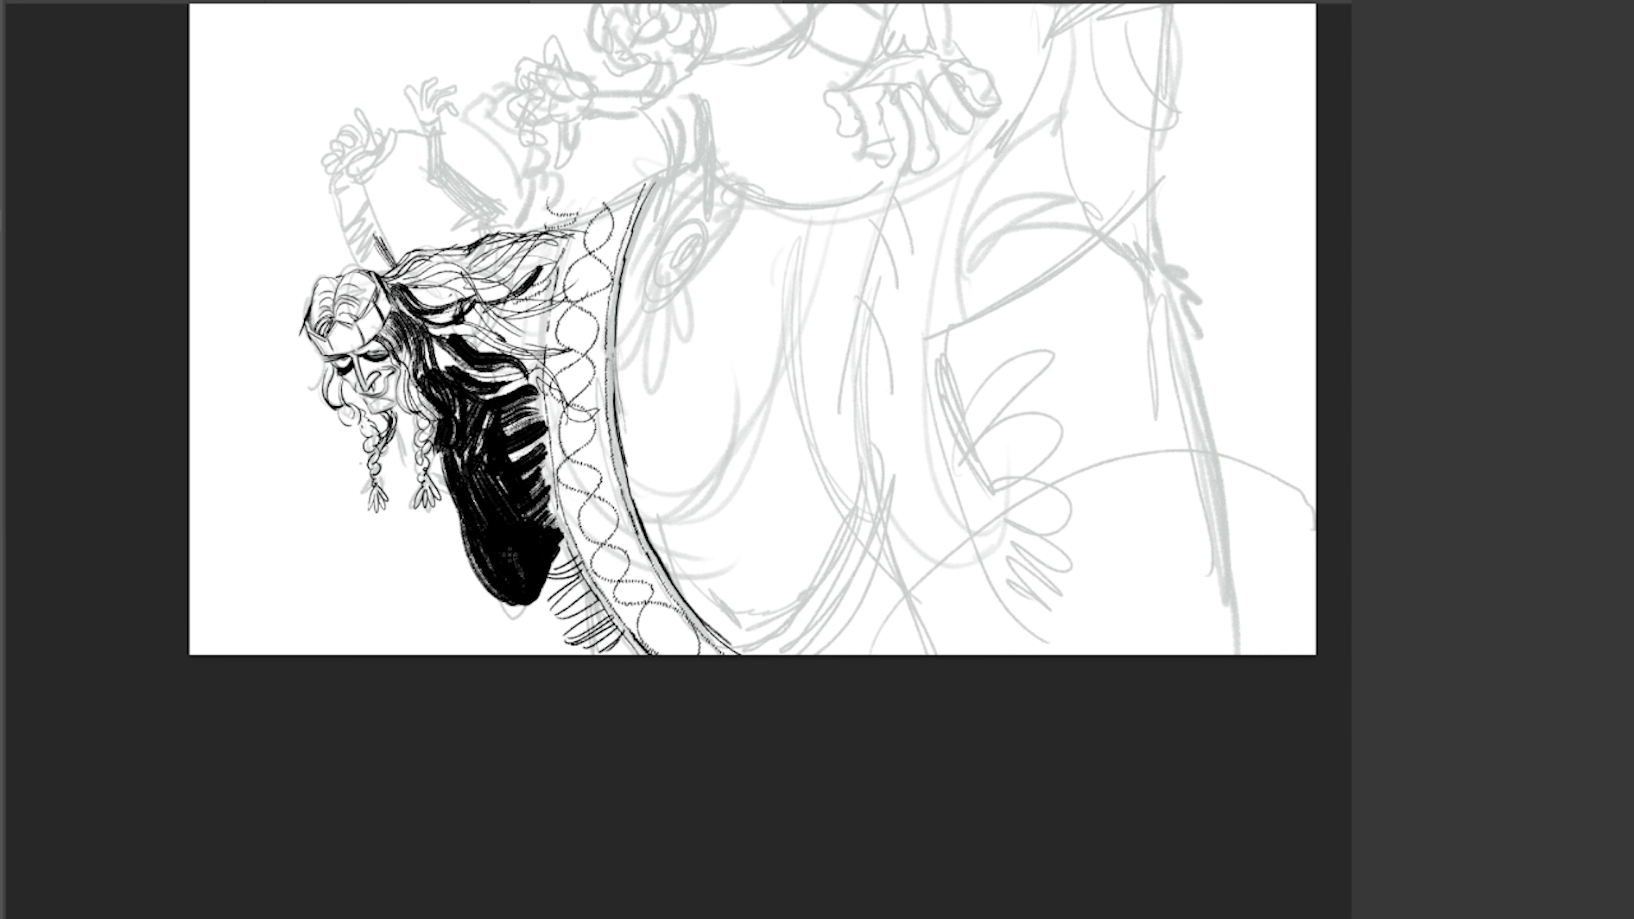
{"action": "left_click_drag", "start_coordinate": [705, 219], "coordinate": [643, 284]}
{"action": "left_click_drag", "start_coordinate": [656, 276], "coordinate": [693, 250]}
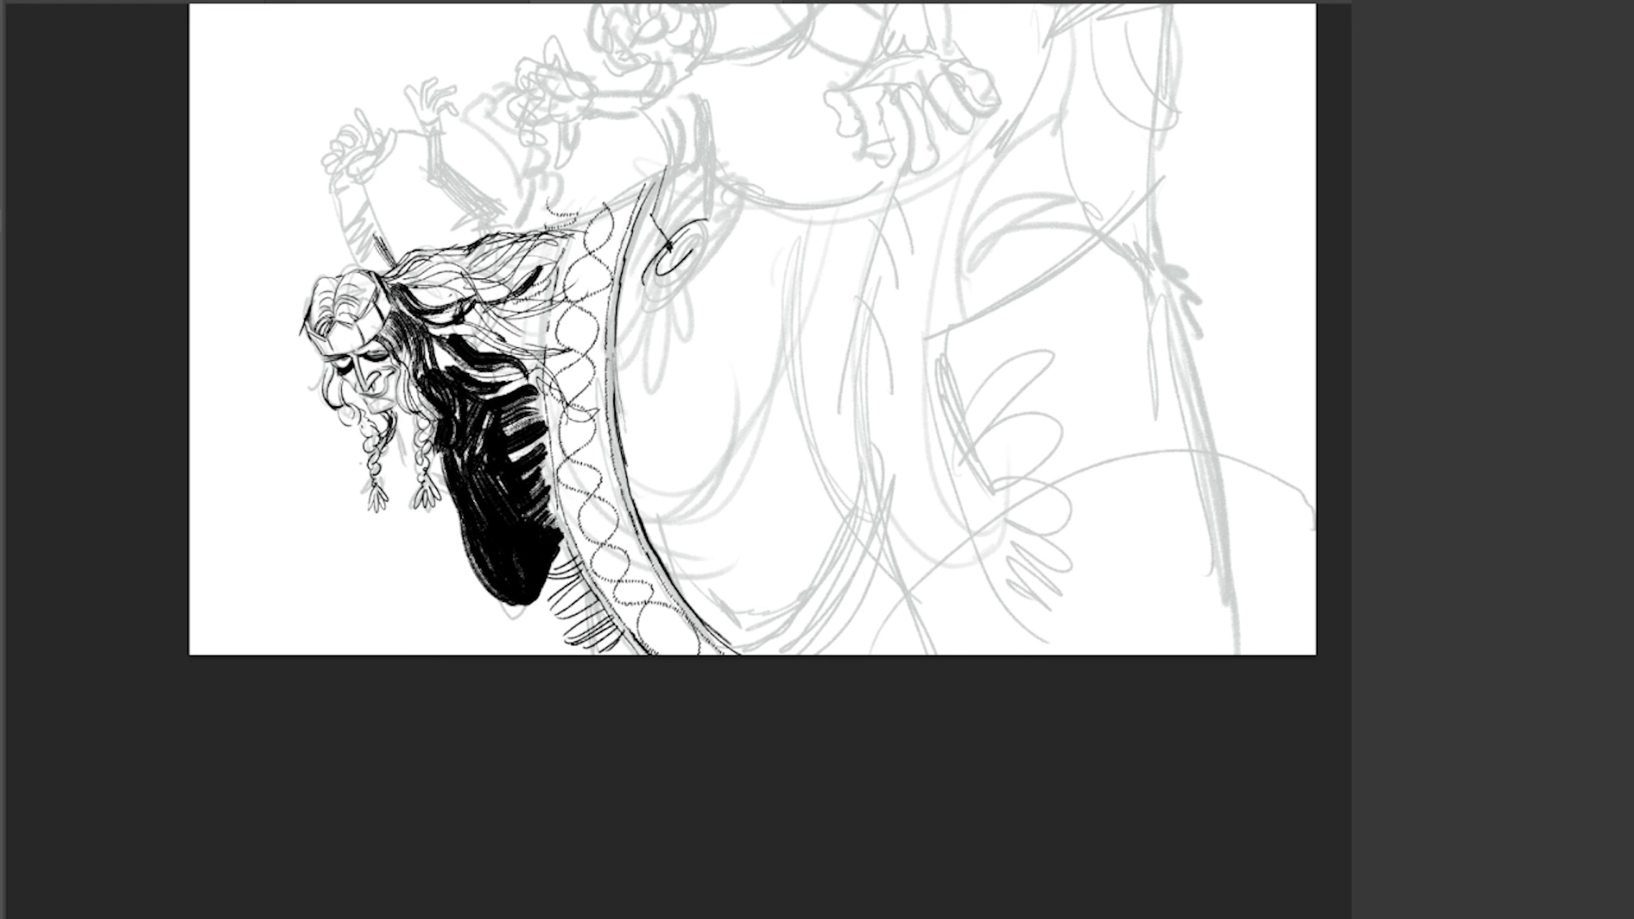
Hatch shading on the shoulder by the ring and below the black hair mass to the canvas bottom.
{"action": "mouse_move", "coordinate": [694, 220]}
{"action": "left_mouse_down"}
{"action": "mouse_move", "coordinate": [673, 368]}
{"action": "mouse_move", "coordinate": [625, 436]}
{"action": "left_mouse_up"}
{"action": "scroll", "coordinate": [752, 412], "scroll_direction": "up", "scroll_amount": 2}
{"action": "scroll", "coordinate": [752, 412], "scroll_direction": "up", "scroll_amount": 2}
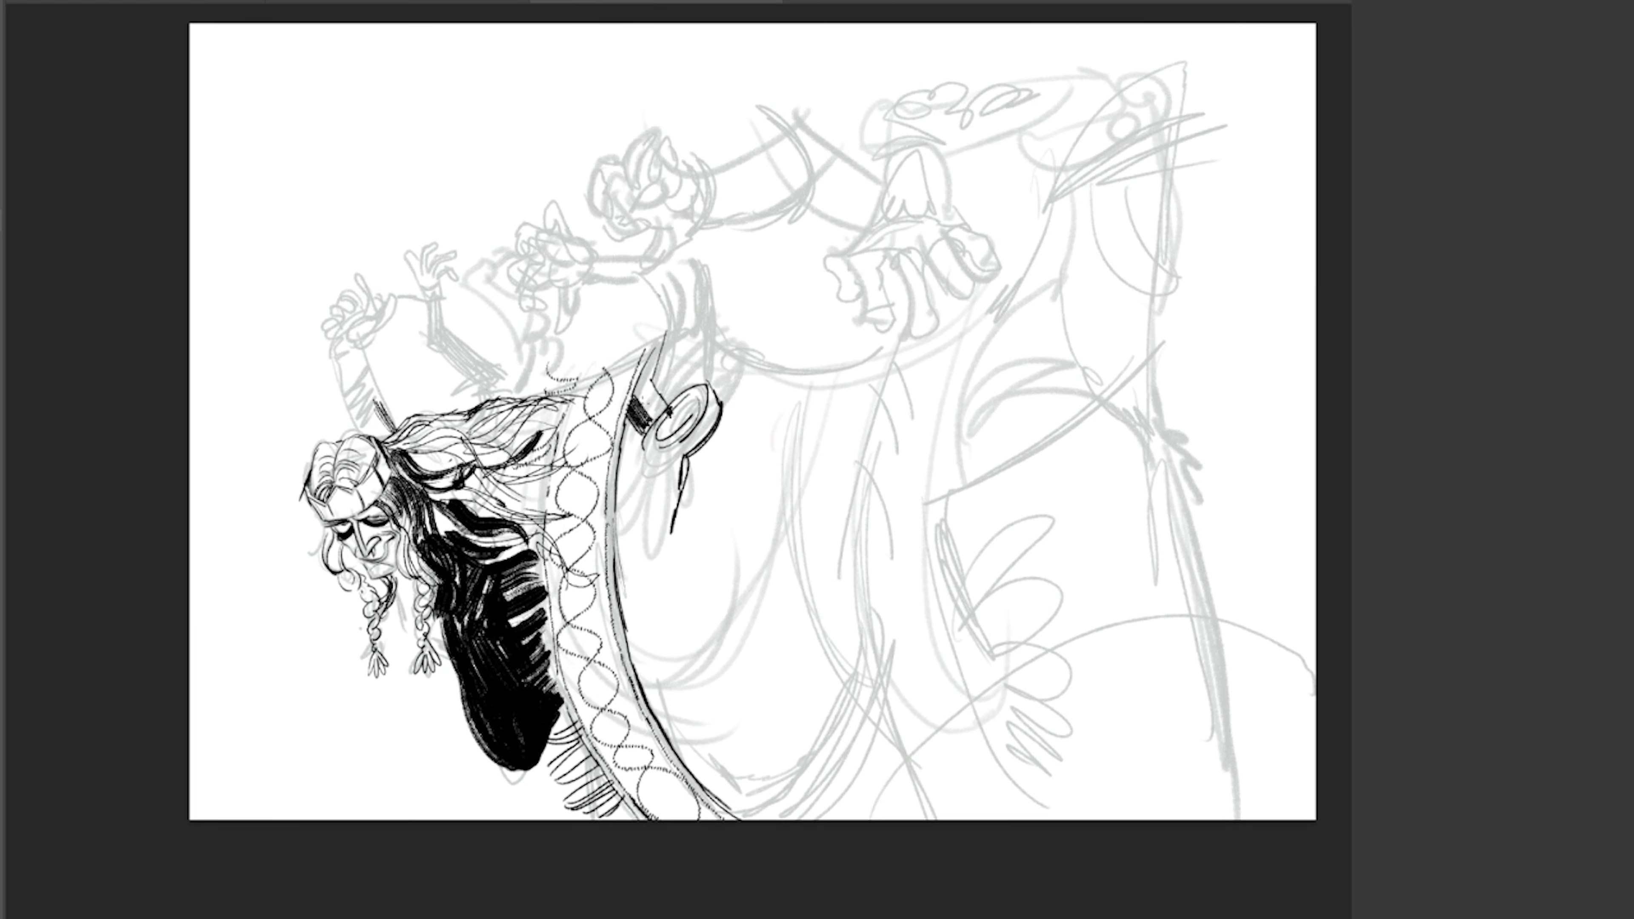
{"action": "left_click_drag", "start_coordinate": [663, 374], "coordinate": [636, 420]}
{"action": "mouse_move", "coordinate": [663, 337]}
{"action": "left_mouse_down"}
{"action": "mouse_move", "coordinate": [619, 446]}
{"action": "mouse_move", "coordinate": [634, 493]}
{"action": "mouse_move", "coordinate": [616, 582]}
{"action": "left_mouse_up"}
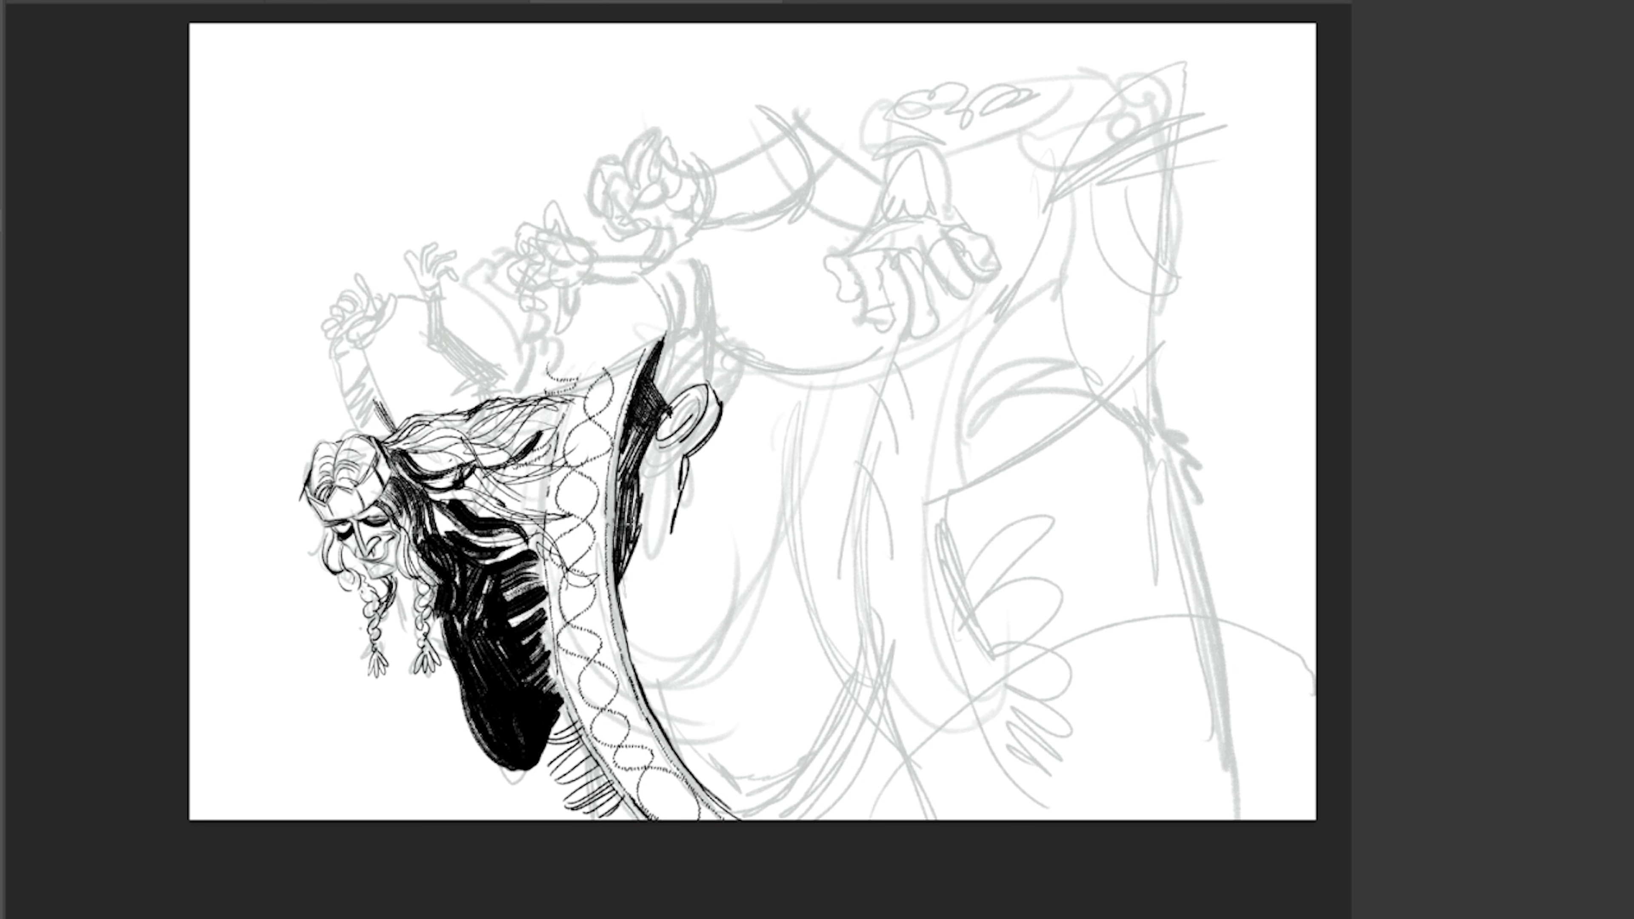
{"action": "left_click_drag", "start_coordinate": [645, 489], "coordinate": [627, 546]}
{"action": "left_click_drag", "start_coordinate": [566, 708], "coordinate": [539, 799]}
{"action": "left_click_drag", "start_coordinate": [582, 773], "coordinate": [553, 821]}
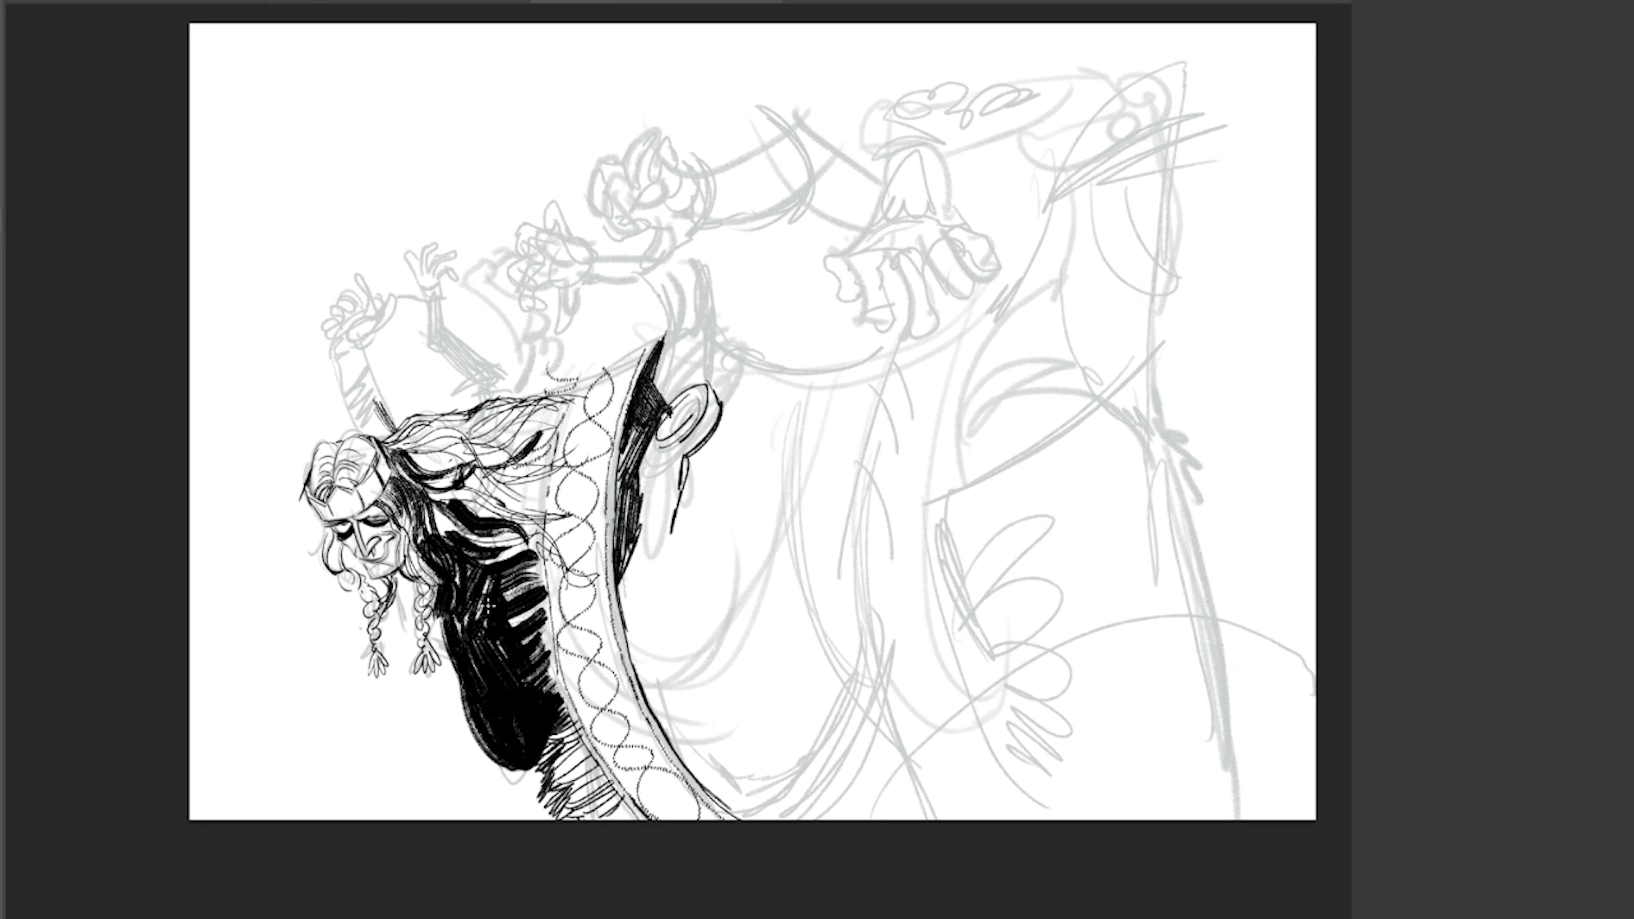
Add dark strokes right of the curved line and ink a hanging hand with fingers.
{"action": "left_click_drag", "start_coordinate": [683, 548], "coordinate": [668, 591]}
{"action": "left_click_drag", "start_coordinate": [666, 589], "coordinate": [695, 628]}
{"action": "mouse_move", "coordinate": [687, 546]}
{"action": "left_mouse_down"}
{"action": "mouse_move", "coordinate": [669, 583]}
{"action": "mouse_move", "coordinate": [719, 604]}
{"action": "mouse_move", "coordinate": [725, 577]}
{"action": "left_mouse_up"}
{"action": "left_click_drag", "start_coordinate": [683, 492], "coordinate": [669, 560]}
{"action": "mouse_move", "coordinate": [695, 465]}
{"action": "left_mouse_down"}
{"action": "mouse_move", "coordinate": [679, 560]}
{"action": "mouse_move", "coordinate": [741, 425]}
{"action": "mouse_move", "coordinate": [769, 499]}
{"action": "mouse_move", "coordinate": [795, 402]}
{"action": "mouse_move", "coordinate": [756, 441]}
{"action": "left_mouse_up"}
Hatch the sleeve and arm solidly dark, including the upper hand region.
{"action": "mouse_move", "coordinate": [701, 458]}
{"action": "left_mouse_down"}
{"action": "mouse_move", "coordinate": [677, 531]}
{"action": "mouse_move", "coordinate": [623, 589]}
{"action": "left_mouse_up"}
{"action": "left_click_drag", "start_coordinate": [666, 527], "coordinate": [621, 631]}
{"action": "left_click_drag", "start_coordinate": [690, 445], "coordinate": [635, 527]}
{"action": "mouse_move", "coordinate": [708, 390]}
{"action": "left_mouse_down"}
{"action": "mouse_move", "coordinate": [660, 439]}
{"action": "mouse_move", "coordinate": [709, 424]}
{"action": "left_mouse_up"}
{"action": "left_click_drag", "start_coordinate": [722, 400], "coordinate": [701, 441]}
{"action": "left_click_drag", "start_coordinate": [677, 463], "coordinate": [640, 542]}
{"action": "left_click_drag", "start_coordinate": [634, 439], "coordinate": [618, 537]}
Ink long doubled fold lines down the dress and a doubled curve up toward the sleeve.
{"action": "left_click_drag", "start_coordinate": [821, 564], "coordinate": [765, 821]}
{"action": "left_click_drag", "start_coordinate": [836, 480], "coordinate": [798, 821]}
{"action": "left_click_drag", "start_coordinate": [875, 702], "coordinate": [808, 821]}
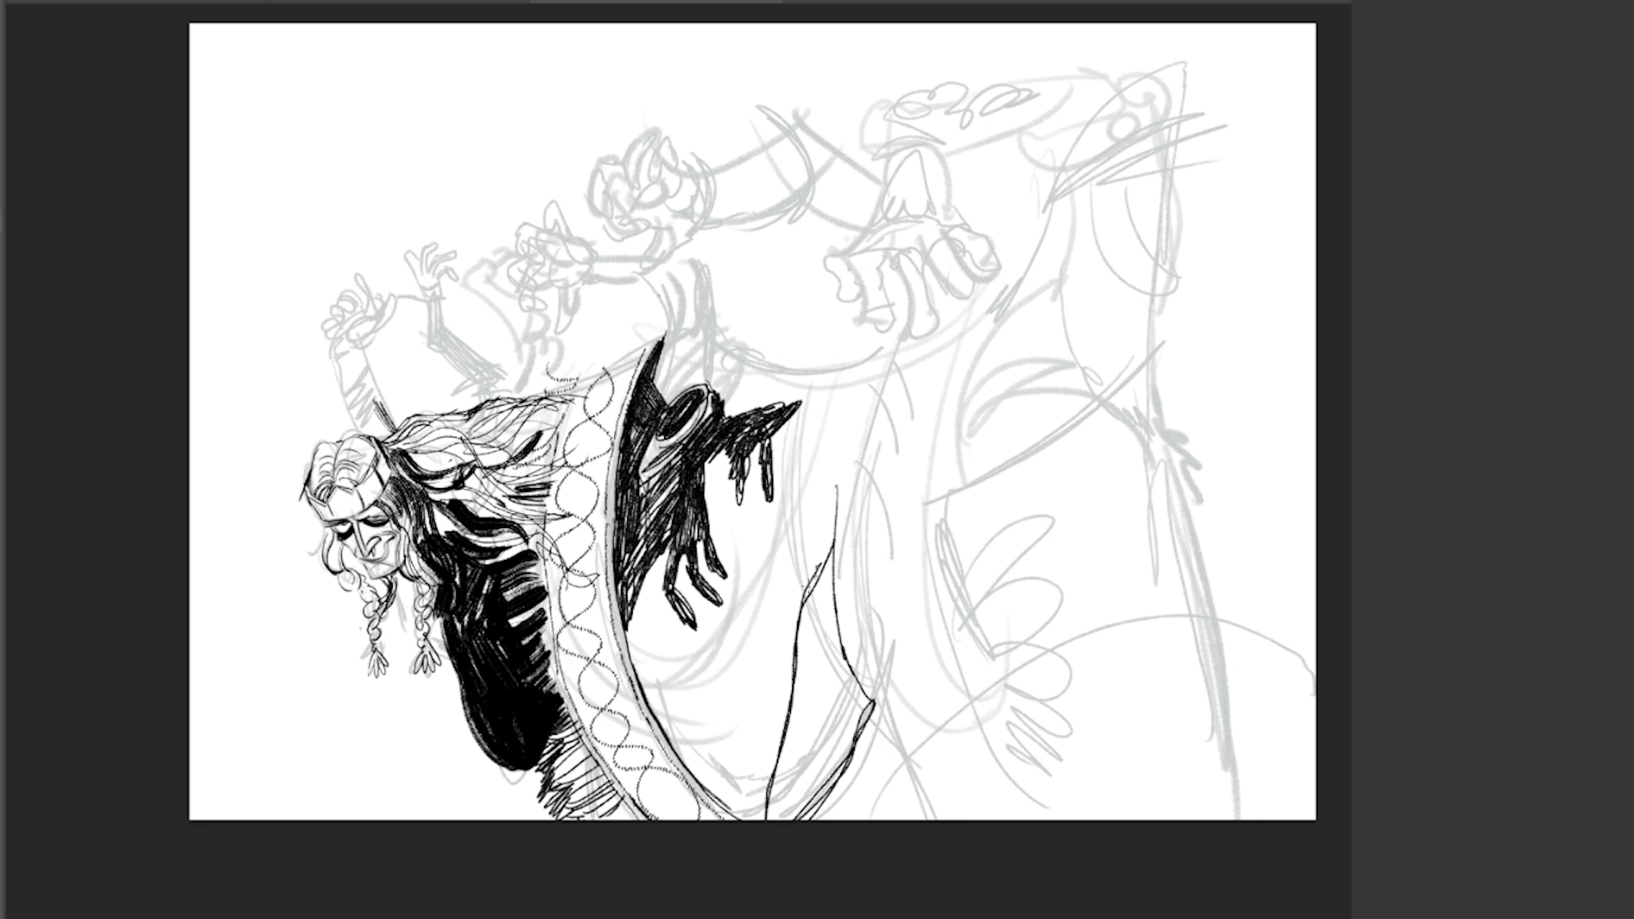
{"action": "mouse_move", "coordinate": [660, 738]}
{"action": "left_mouse_down"}
{"action": "mouse_move", "coordinate": [812, 575]}
{"action": "mouse_move", "coordinate": [837, 499]}
{"action": "left_mouse_up"}
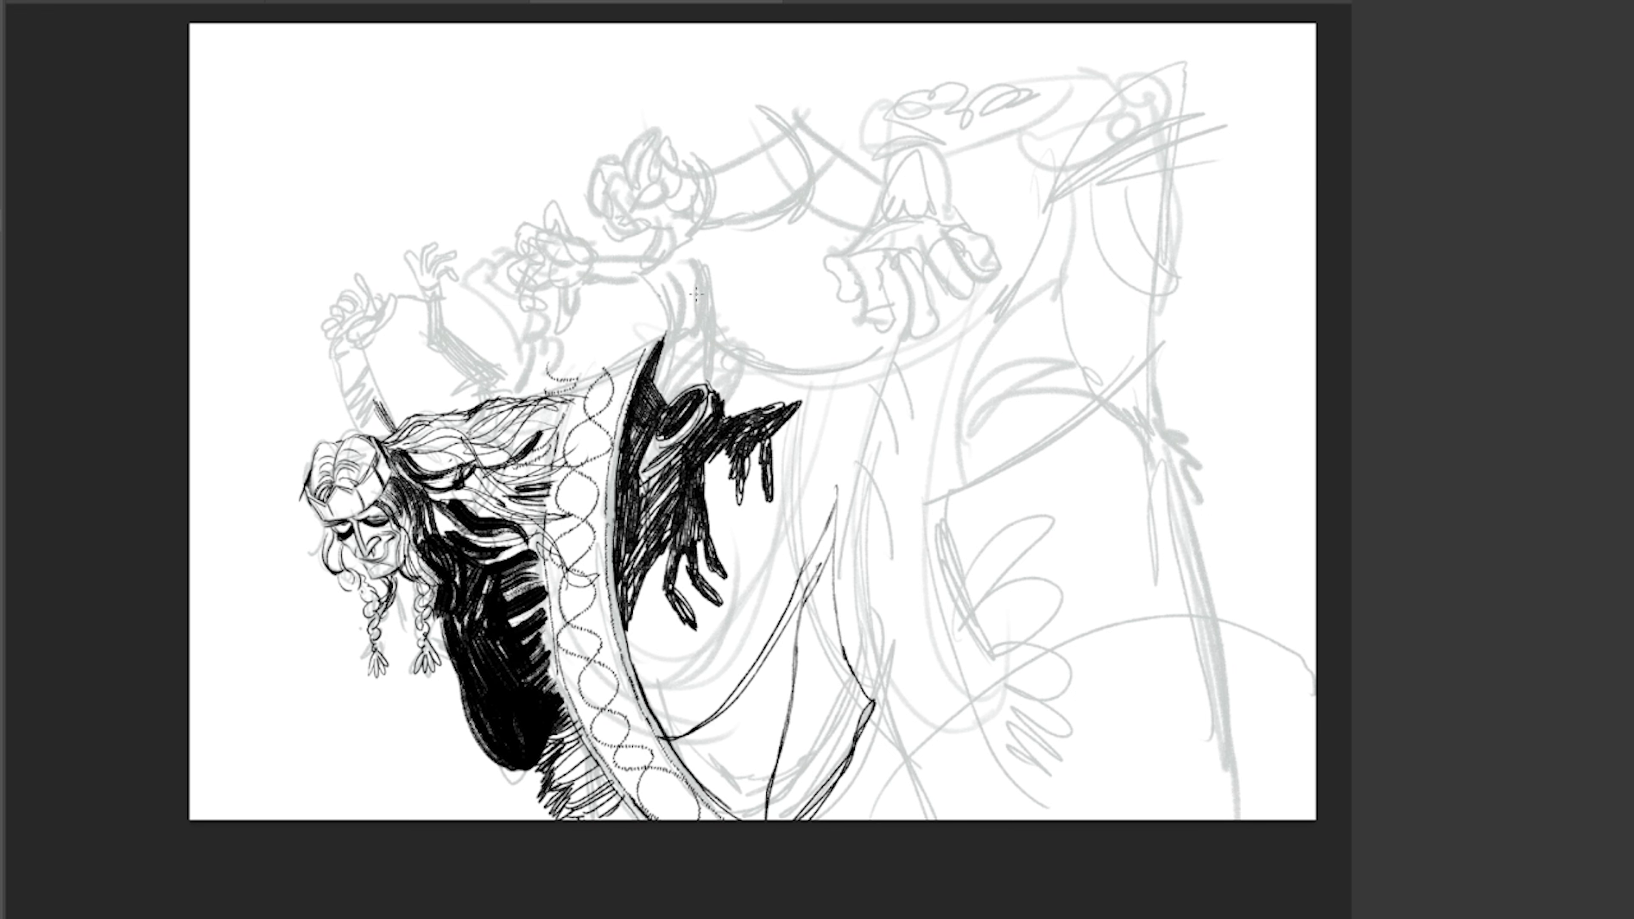
Ink the sleeve outline and edge line with hatching beneath, plus the upper hand's fingers.
{"action": "left_click_drag", "start_coordinate": [708, 395], "coordinate": [669, 451]}
{"action": "left_click_drag", "start_coordinate": [675, 325], "coordinate": [649, 383]}
{"action": "left_click_drag", "start_coordinate": [684, 263], "coordinate": [716, 367]}
{"action": "left_click_drag", "start_coordinate": [733, 315], "coordinate": [721, 361]}
{"action": "left_click_drag", "start_coordinate": [692, 341], "coordinate": [704, 387]}
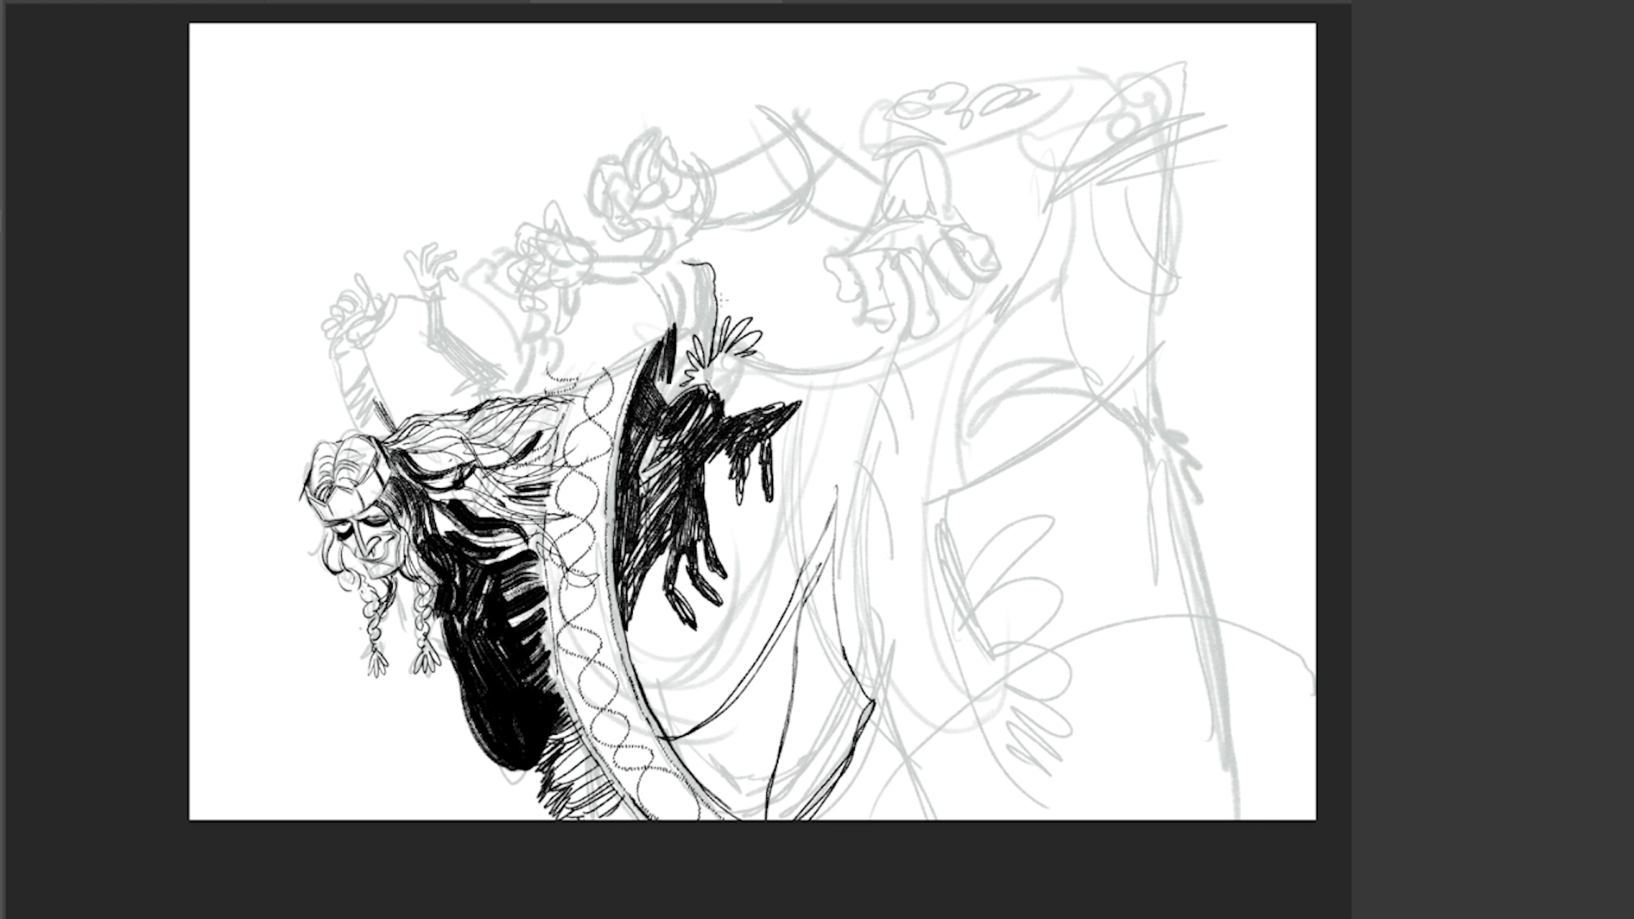
{"action": "mouse_move", "coordinate": [550, 391]}
{"action": "left_mouse_down"}
{"action": "mouse_move", "coordinate": [673, 325]}
{"action": "mouse_move", "coordinate": [882, 348]}
{"action": "mouse_move", "coordinate": [745, 412]}
{"action": "left_mouse_up"}
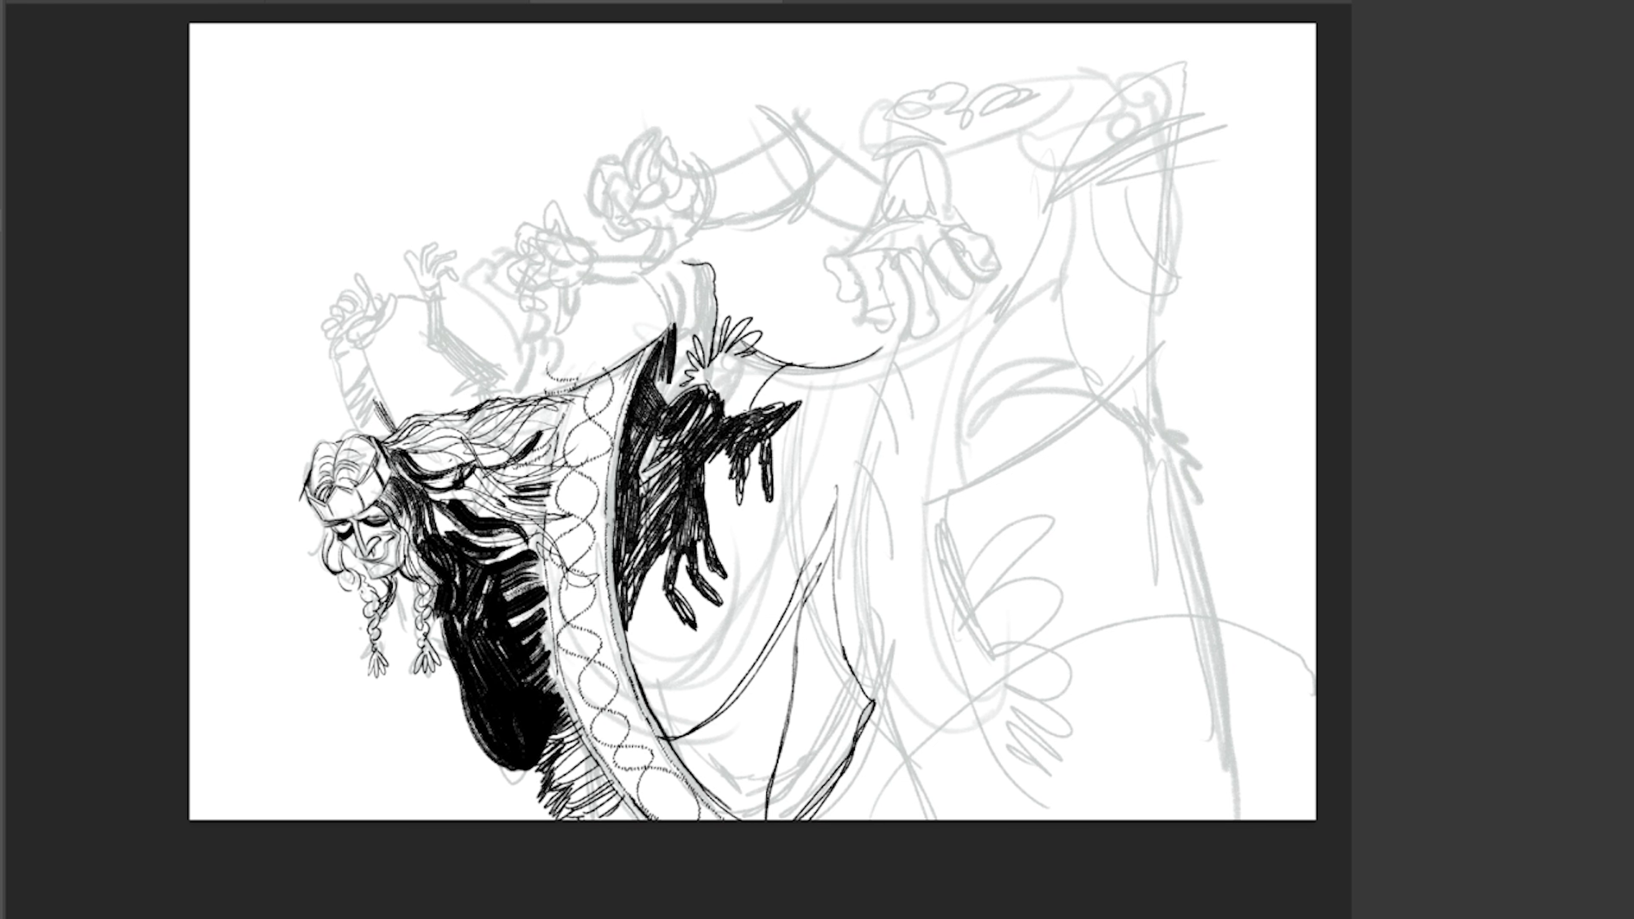
{"action": "left_click_drag", "start_coordinate": [829, 362], "coordinate": [760, 420]}
{"action": "left_click_drag", "start_coordinate": [642, 338], "coordinate": [605, 387]}
{"action": "scroll", "coordinate": [1285, 117], "scroll_direction": "up", "scroll_amount": 3}
Ink a black horn beside the figure's head, then the giant's fingers, knuckles and hand outline.
{"action": "left_click_drag", "start_coordinate": [364, 447], "coordinate": [396, 521]}
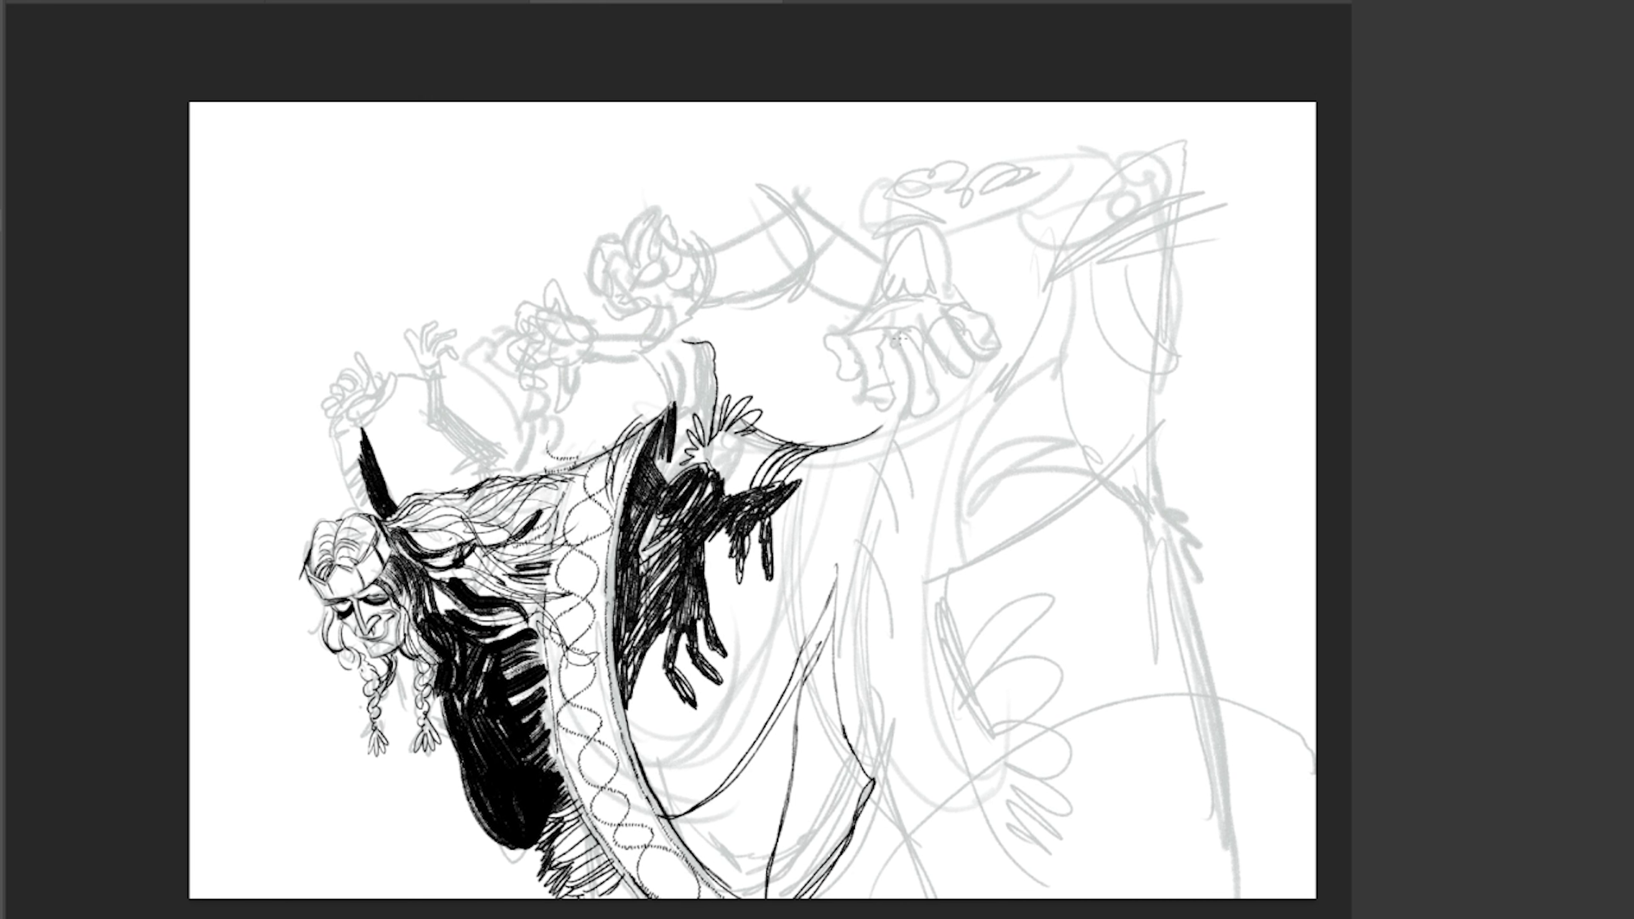
{"action": "left_click_drag", "start_coordinate": [921, 332], "coordinate": [959, 377]}
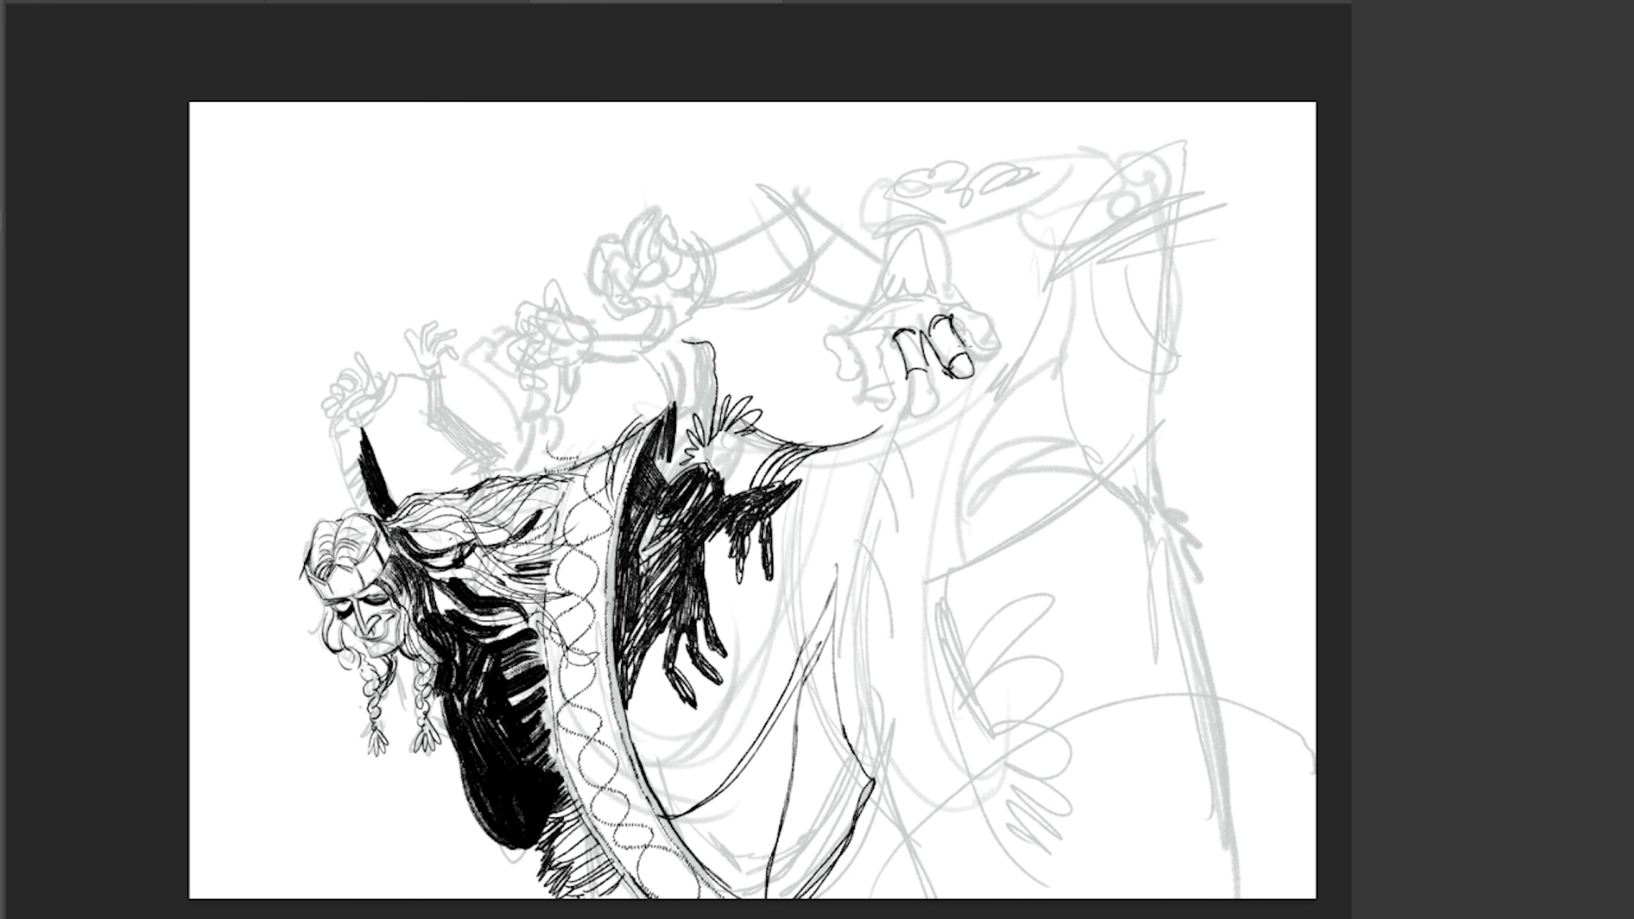
{"action": "left_click_drag", "start_coordinate": [959, 300], "coordinate": [996, 315]}
{"action": "left_click_drag", "start_coordinate": [909, 380], "coordinate": [934, 406]}
{"action": "mouse_move", "coordinate": [875, 353]}
{"action": "left_mouse_down"}
{"action": "mouse_move", "coordinate": [902, 335]}
{"action": "mouse_move", "coordinate": [885, 342]}
{"action": "left_mouse_up"}
{"action": "mouse_move", "coordinate": [849, 338]}
{"action": "left_mouse_down"}
{"action": "mouse_move", "coordinate": [862, 394]}
{"action": "mouse_move", "coordinate": [892, 368]}
{"action": "mouse_move", "coordinate": [883, 403]}
{"action": "mouse_move", "coordinate": [901, 404]}
{"action": "left_mouse_up"}
{"action": "mouse_move", "coordinate": [930, 286]}
{"action": "left_mouse_down"}
{"action": "mouse_move", "coordinate": [948, 318]}
{"action": "mouse_move", "coordinate": [941, 291]}
{"action": "mouse_move", "coordinate": [958, 297]}
{"action": "left_mouse_up"}
{"action": "left_click_drag", "start_coordinate": [827, 335], "coordinate": [859, 387]}
Ink the cuff band and rim above the hand, with arcs, hair curves and hatching inside.
{"action": "left_click_drag", "start_coordinate": [875, 357], "coordinate": [891, 366]}
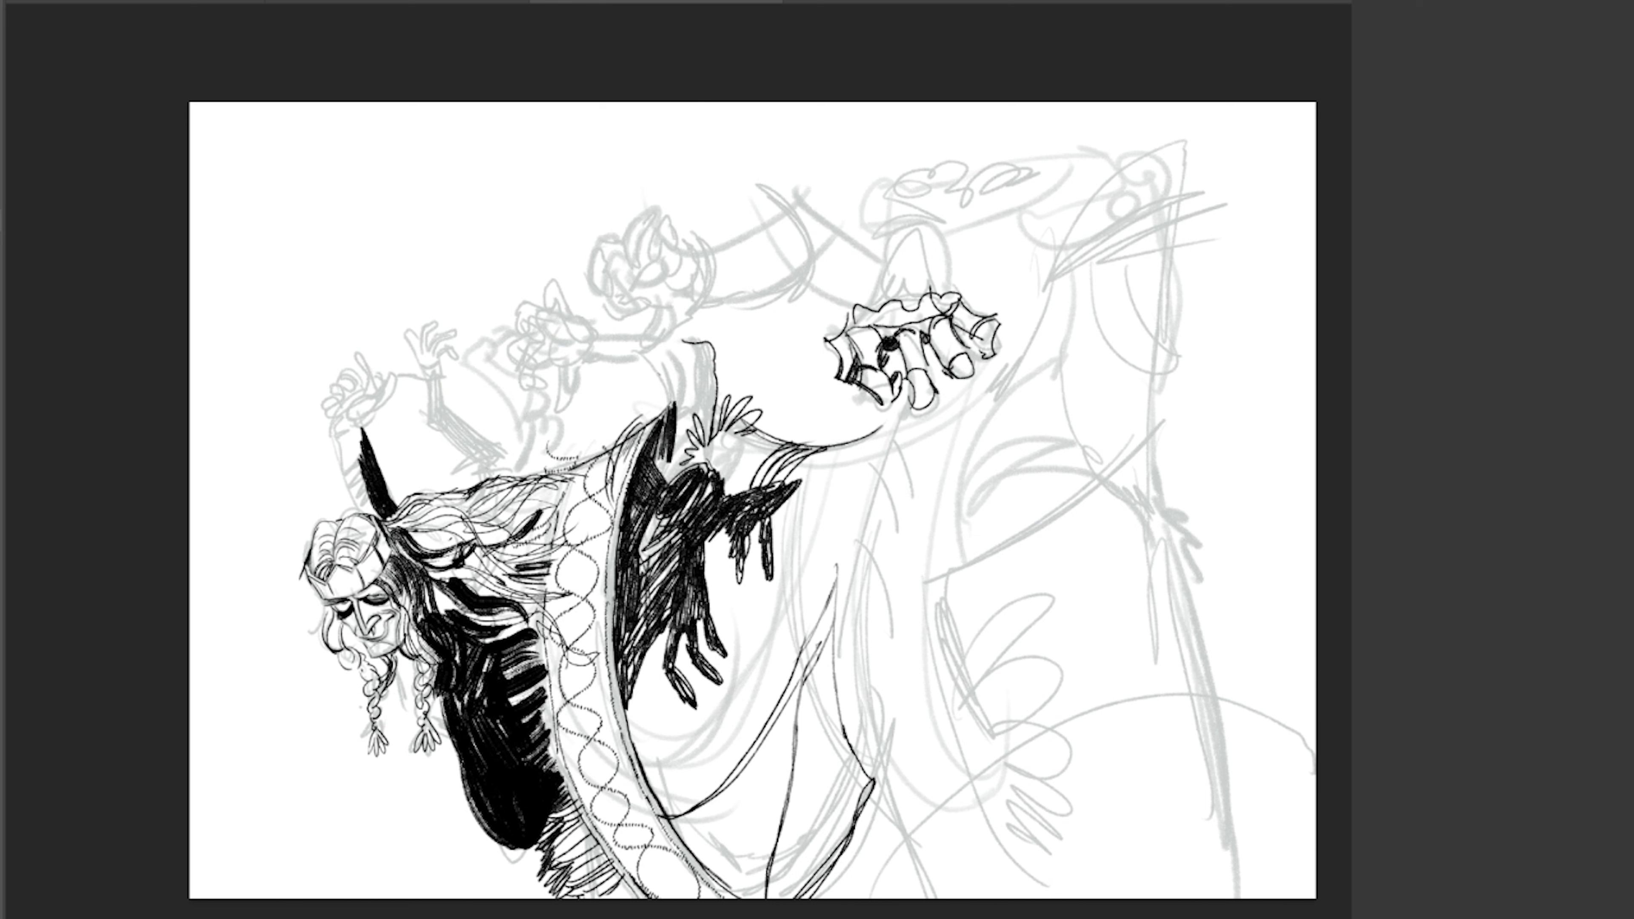
{"action": "left_click_drag", "start_coordinate": [859, 293], "coordinate": [956, 276]}
{"action": "left_click_drag", "start_coordinate": [865, 264], "coordinate": [872, 296]}
{"action": "mouse_move", "coordinate": [862, 258]}
{"action": "left_mouse_down"}
{"action": "mouse_move", "coordinate": [950, 242]}
{"action": "mouse_move", "coordinate": [943, 222]}
{"action": "left_mouse_up"}
{"action": "mouse_move", "coordinate": [885, 229]}
{"action": "left_mouse_down"}
{"action": "mouse_move", "coordinate": [945, 251]}
{"action": "mouse_move", "coordinate": [969, 158]}
{"action": "left_mouse_up"}
{"action": "mouse_move", "coordinate": [899, 227]}
{"action": "left_mouse_down"}
{"action": "mouse_move", "coordinate": [904, 275]}
{"action": "mouse_move", "coordinate": [980, 213]}
{"action": "mouse_move", "coordinate": [1097, 183]}
{"action": "mouse_move", "coordinate": [962, 235]}
{"action": "left_mouse_up"}
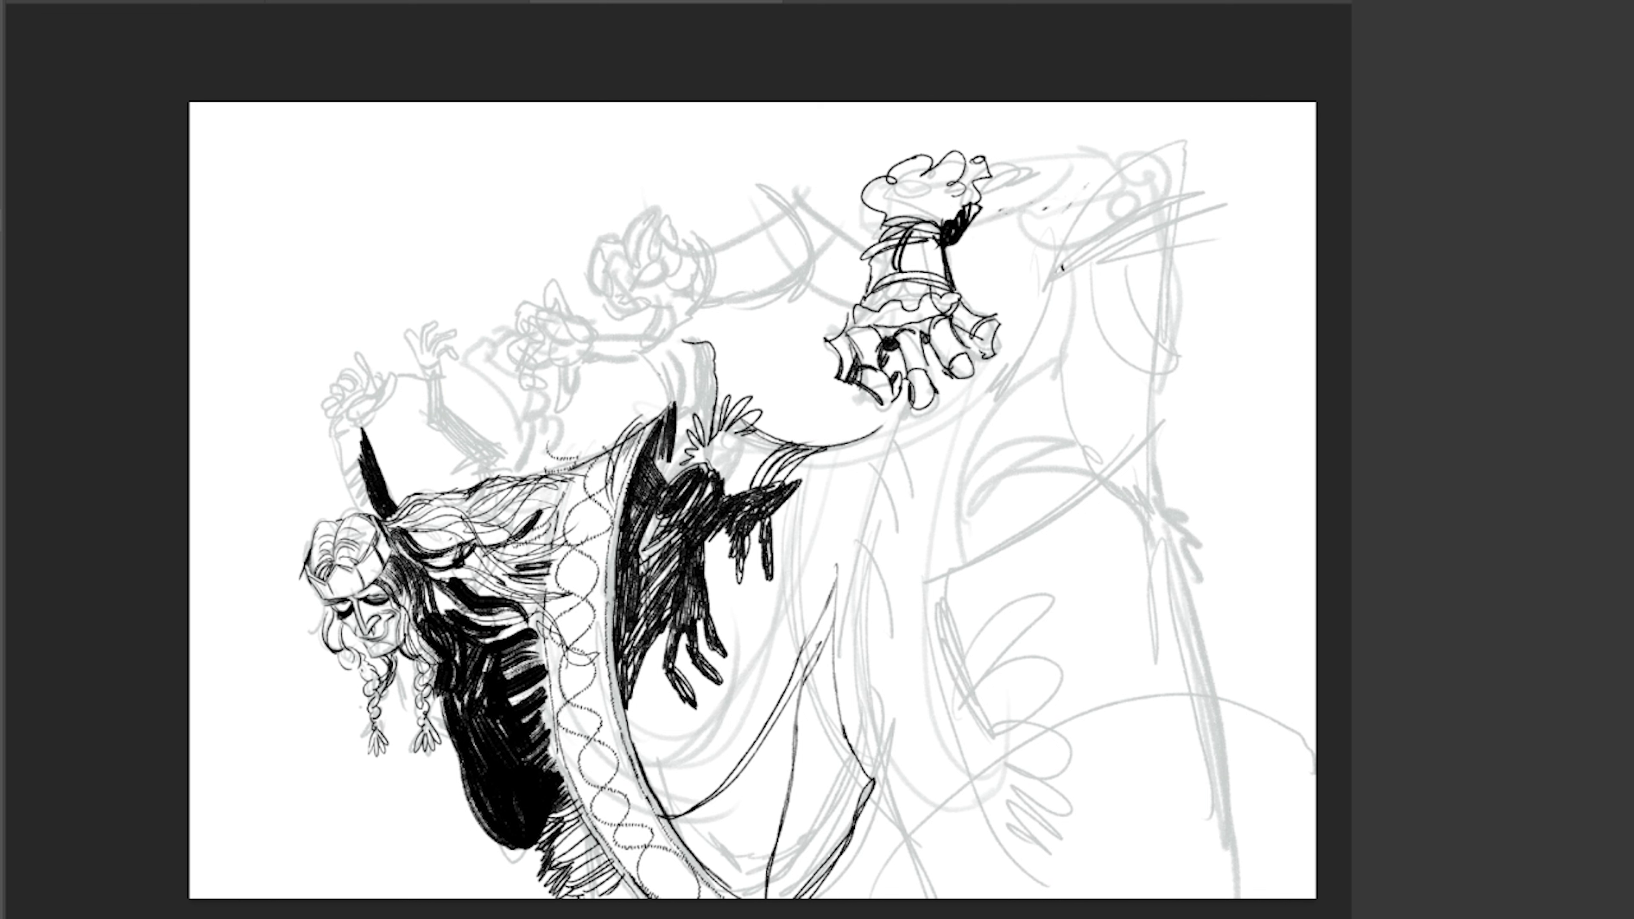
{"action": "mouse_move", "coordinate": [996, 154]}
{"action": "left_mouse_down"}
{"action": "mouse_move", "coordinate": [987, 216]}
{"action": "mouse_move", "coordinate": [1001, 209]}
{"action": "left_mouse_up"}
{"action": "left_click_drag", "start_coordinate": [926, 244], "coordinate": [904, 276]}
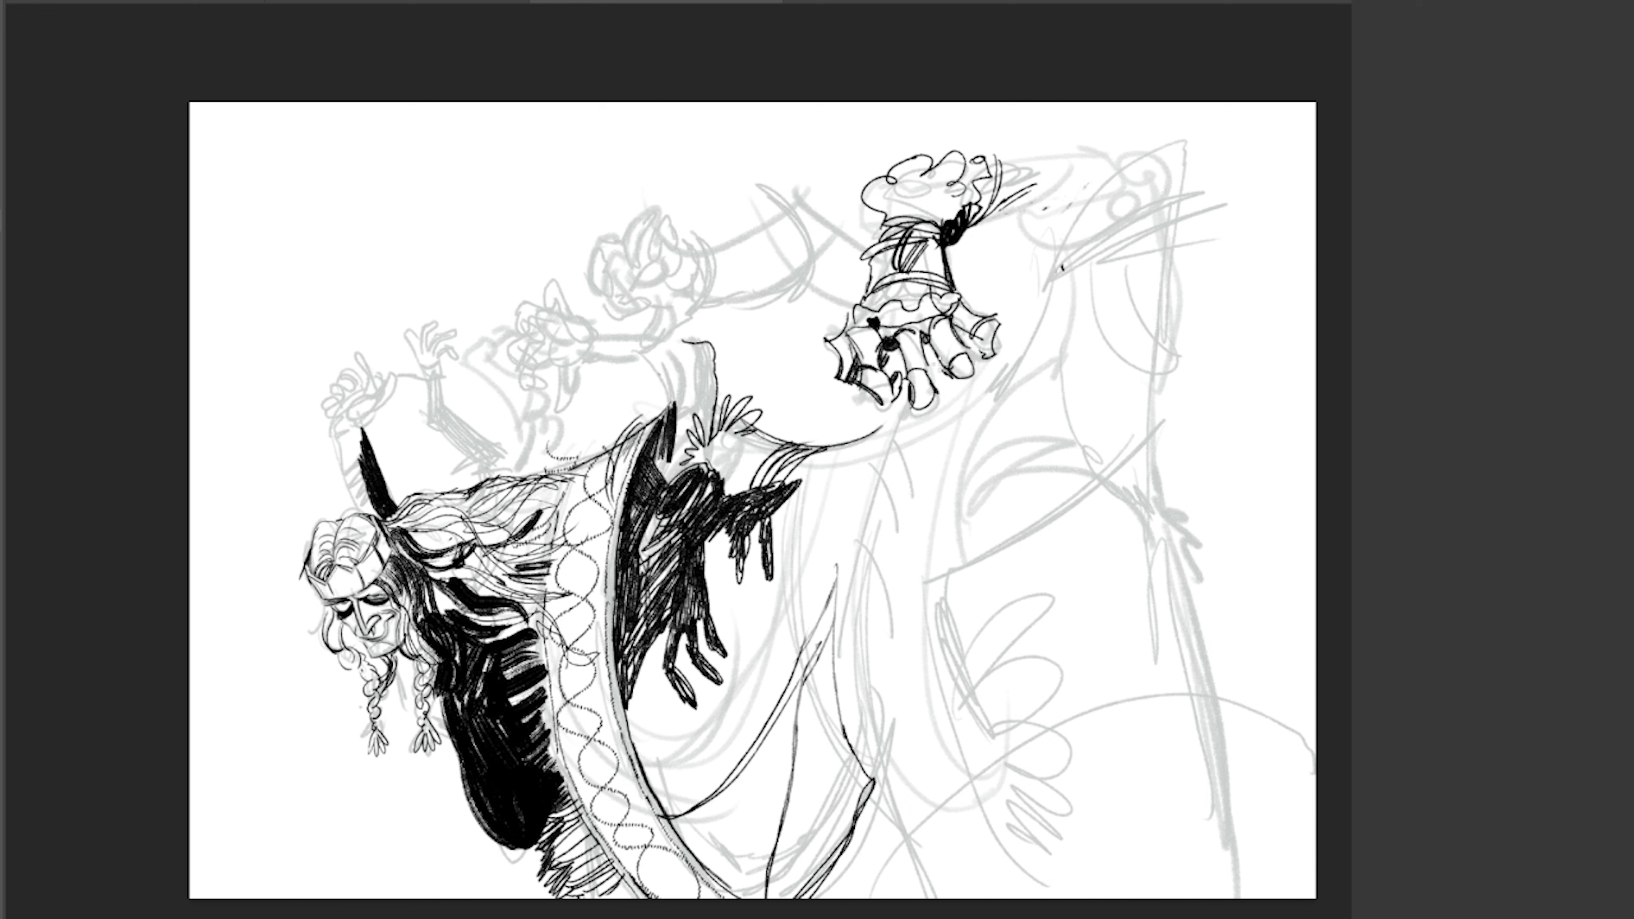
Outline the upper arm and sleeve up to the shoulder, with a long curve down the sleeve.
{"action": "mouse_move", "coordinate": [944, 168]}
{"action": "left_mouse_down"}
{"action": "mouse_move", "coordinate": [944, 207]}
{"action": "mouse_move", "coordinate": [1136, 139]}
{"action": "left_mouse_up"}
{"action": "left_click_drag", "start_coordinate": [1030, 209], "coordinate": [1110, 171]}
{"action": "left_click_drag", "start_coordinate": [1061, 257], "coordinate": [1177, 151]}
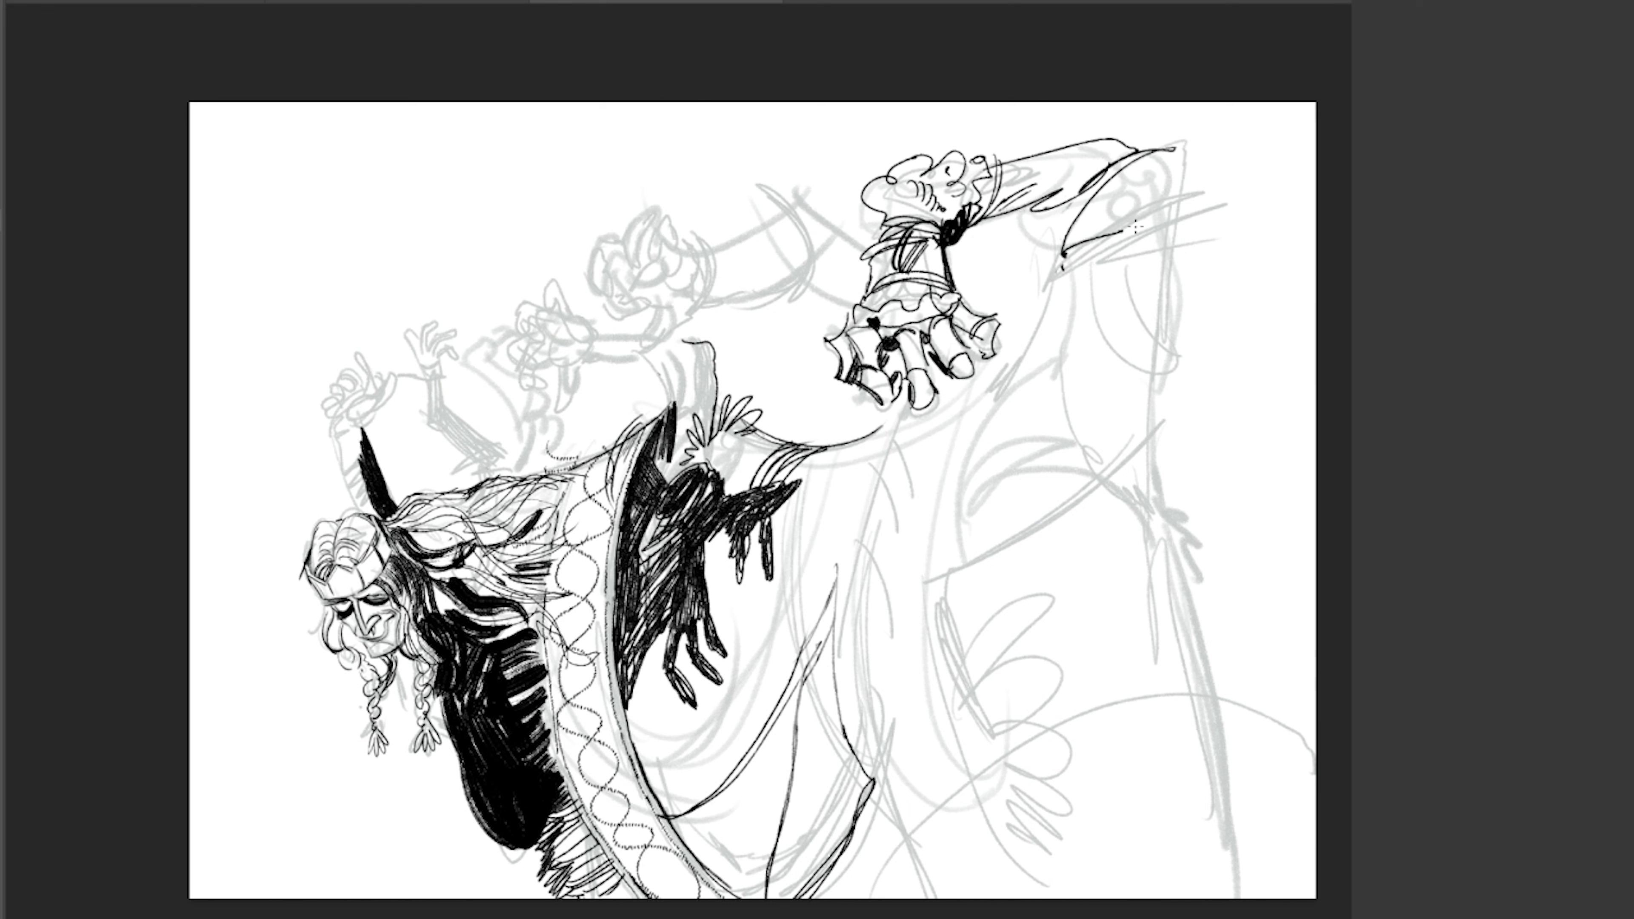
{"action": "mouse_move", "coordinate": [1094, 232]}
{"action": "left_mouse_down"}
{"action": "mouse_move", "coordinate": [1203, 187]}
{"action": "mouse_move", "coordinate": [1135, 213]}
{"action": "left_mouse_up"}
{"action": "left_click_drag", "start_coordinate": [1110, 138], "coordinate": [1192, 126]}
{"action": "left_click_drag", "start_coordinate": [1174, 219], "coordinate": [1152, 370]}
{"action": "mouse_move", "coordinate": [1063, 244]}
{"action": "left_mouse_down"}
{"action": "mouse_move", "coordinate": [1045, 338]}
{"action": "mouse_move", "coordinate": [1093, 464]}
{"action": "left_mouse_up"}
{"action": "mouse_move", "coordinate": [1152, 399]}
{"action": "left_mouse_down"}
{"action": "mouse_move", "coordinate": [1040, 499]}
{"action": "mouse_move", "coordinate": [1073, 483]}
{"action": "left_mouse_up"}
Ink the elbow curve, forearm line, sleeve folds and long contour lines down the giant's body.
{"action": "mouse_move", "coordinate": [1029, 364]}
{"action": "left_mouse_down"}
{"action": "mouse_move", "coordinate": [994, 537]}
{"action": "mouse_move", "coordinate": [1090, 464]}
{"action": "mouse_move", "coordinate": [902, 438]}
{"action": "left_mouse_up"}
{"action": "mouse_move", "coordinate": [910, 431]}
{"action": "left_mouse_down"}
{"action": "mouse_move", "coordinate": [846, 613]}
{"action": "mouse_move", "coordinate": [899, 436]}
{"action": "left_mouse_up"}
{"action": "mouse_move", "coordinate": [856, 571]}
{"action": "left_mouse_down"}
{"action": "mouse_move", "coordinate": [864, 733]}
{"action": "mouse_move", "coordinate": [911, 812]}
{"action": "left_mouse_up"}
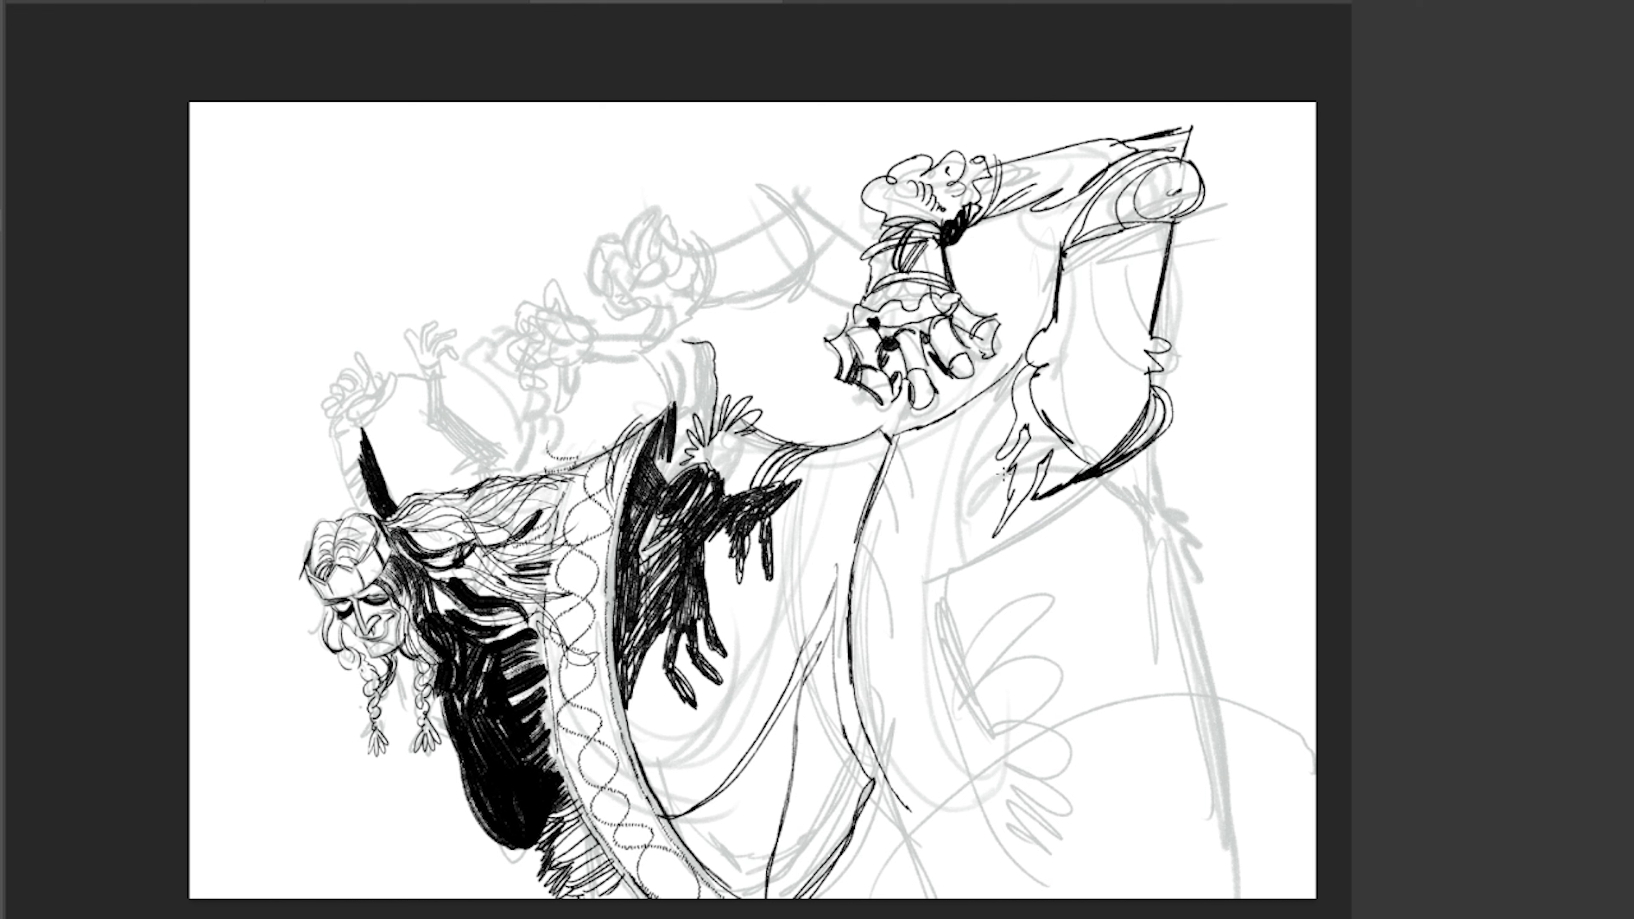
{"action": "mouse_move", "coordinate": [1016, 354]}
{"action": "left_mouse_down"}
{"action": "mouse_move", "coordinate": [989, 491]}
{"action": "mouse_move", "coordinate": [976, 769]}
{"action": "left_mouse_up"}
{"action": "left_click_drag", "start_coordinate": [978, 602], "coordinate": [1026, 841]}
{"action": "left_click_drag", "start_coordinate": [1003, 451], "coordinate": [981, 608]}
{"action": "left_click_drag", "start_coordinate": [875, 772], "coordinate": [938, 898]}
{"action": "left_click_drag", "start_coordinate": [1113, 467], "coordinate": [1036, 544]}
{"action": "mouse_move", "coordinate": [1029, 534]}
{"action": "left_mouse_down"}
{"action": "mouse_move", "coordinate": [1014, 692]}
{"action": "mouse_move", "coordinate": [1045, 815]}
{"action": "left_mouse_up"}
Add hatching by the braided figure's shoulder, jagged sleeve folds, and hatching over the hand and cuff.
{"action": "mouse_move", "coordinate": [1148, 451]}
{"action": "left_mouse_down"}
{"action": "mouse_move", "coordinate": [1081, 532]}
{"action": "mouse_move", "coordinate": [1167, 554]}
{"action": "left_mouse_up"}
{"action": "left_click_drag", "start_coordinate": [807, 444], "coordinate": [724, 502]}
{"action": "mouse_move", "coordinate": [724, 399]}
{"action": "left_mouse_down"}
{"action": "mouse_move", "coordinate": [691, 451]}
{"action": "mouse_move", "coordinate": [711, 444]}
{"action": "left_mouse_up"}
{"action": "left_click_drag", "start_coordinate": [762, 412], "coordinate": [705, 479]}
{"action": "left_click_drag", "start_coordinate": [776, 441], "coordinate": [724, 489]}
{"action": "left_click_drag", "start_coordinate": [695, 435], "coordinate": [650, 499]}
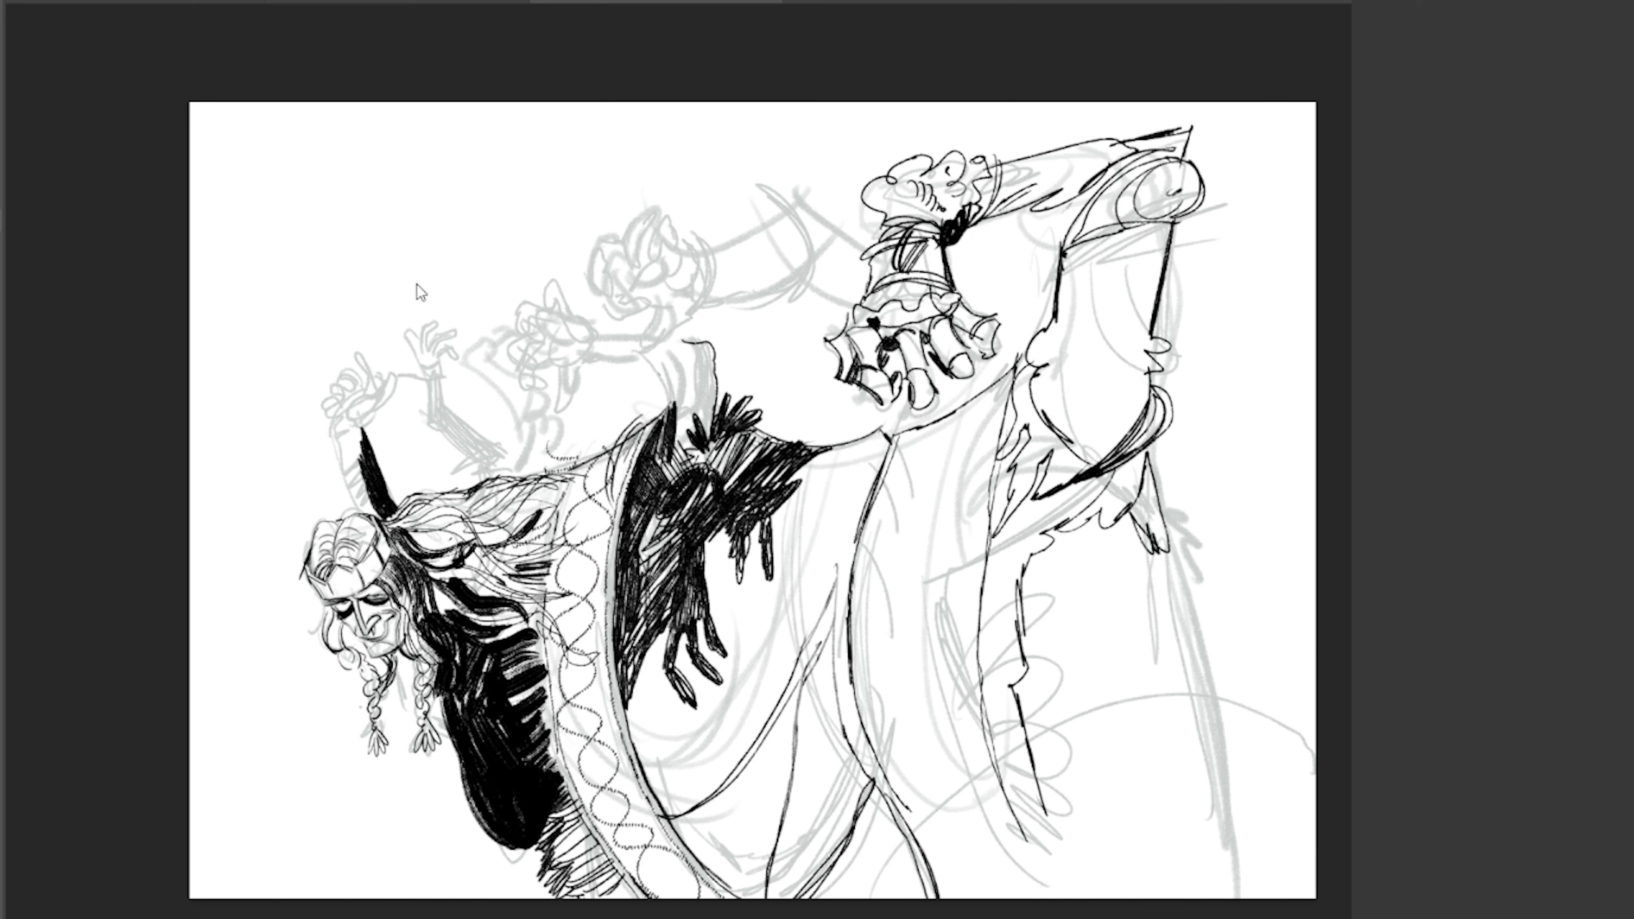
Paint heavy black strokes on the right leg and knee, and hatch the left leg and robe bottom.
{"action": "mouse_move", "coordinate": [1004, 547]}
{"action": "left_mouse_down"}
{"action": "mouse_move", "coordinate": [1023, 818]}
{"action": "mouse_move", "coordinate": [1003, 683]}
{"action": "mouse_move", "coordinate": [1075, 502]}
{"action": "left_mouse_up"}
{"action": "left_click_drag", "start_coordinate": [1046, 560], "coordinate": [1146, 457]}
{"action": "left_click_drag", "start_coordinate": [1165, 554], "coordinate": [1152, 457]}
{"action": "left_click_drag", "start_coordinate": [946, 415], "coordinate": [901, 598]}
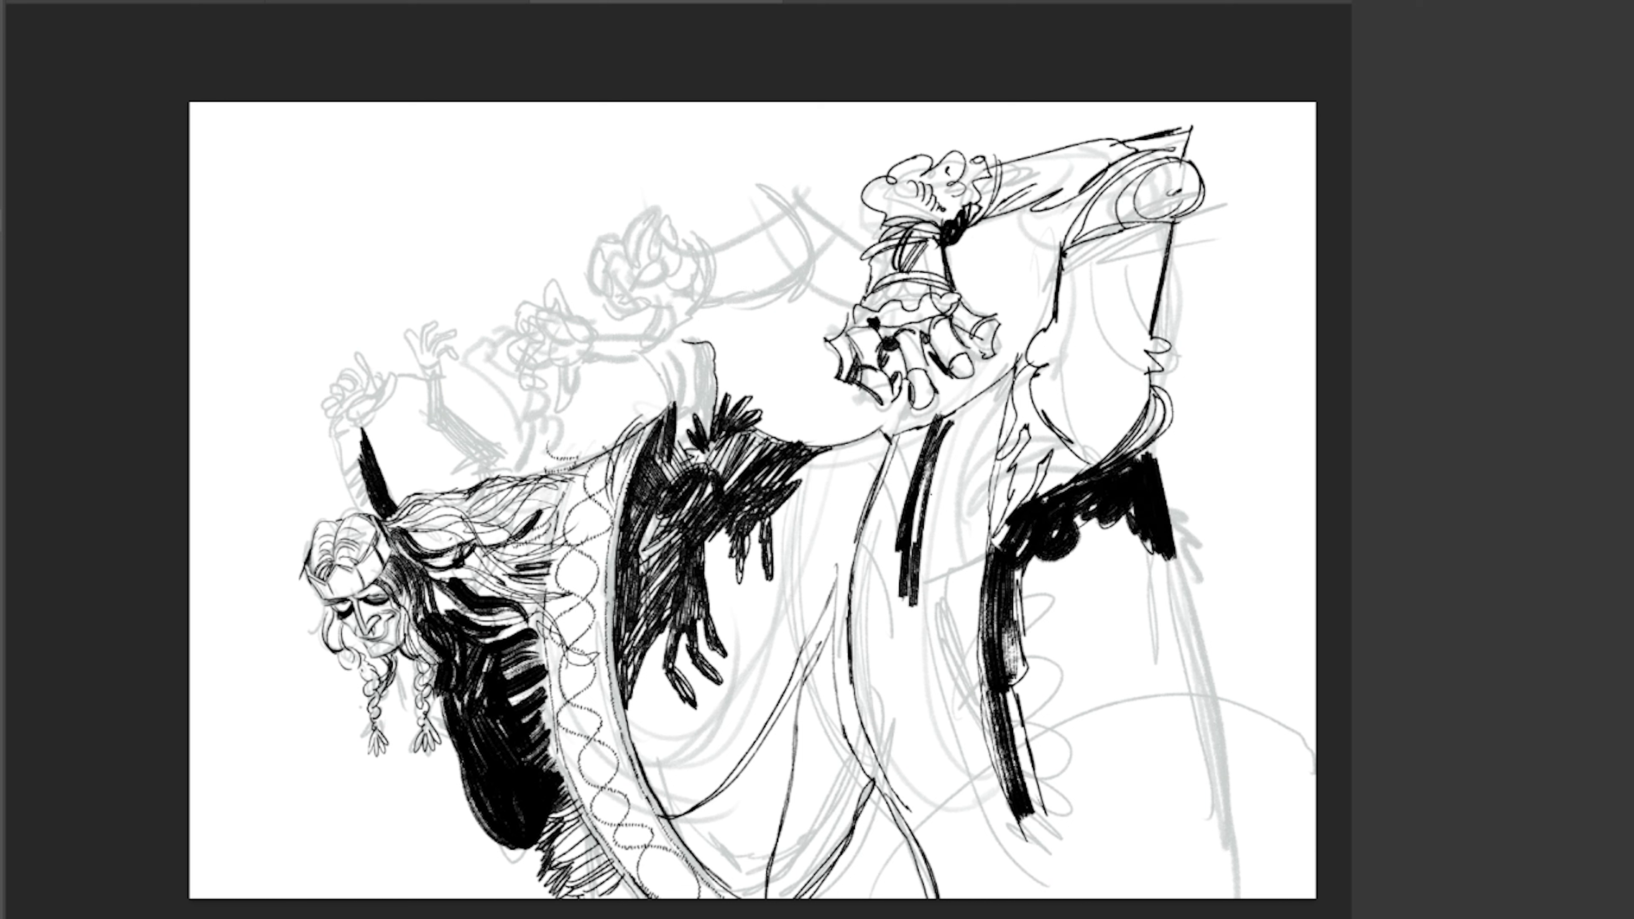
{"action": "left_click_drag", "start_coordinate": [985, 383], "coordinate": [927, 625]}
{"action": "left_click_drag", "start_coordinate": [1001, 387], "coordinate": [956, 644]}
{"action": "mouse_move", "coordinate": [873, 795]}
{"action": "left_mouse_down"}
{"action": "mouse_move", "coordinate": [817, 895]}
{"action": "mouse_move", "coordinate": [849, 898]}
{"action": "left_mouse_up"}
Shade the upper right thigh in solid black and hatch the wrist and cuff.
{"action": "left_click_drag", "start_coordinate": [1049, 387], "coordinate": [1123, 461]}
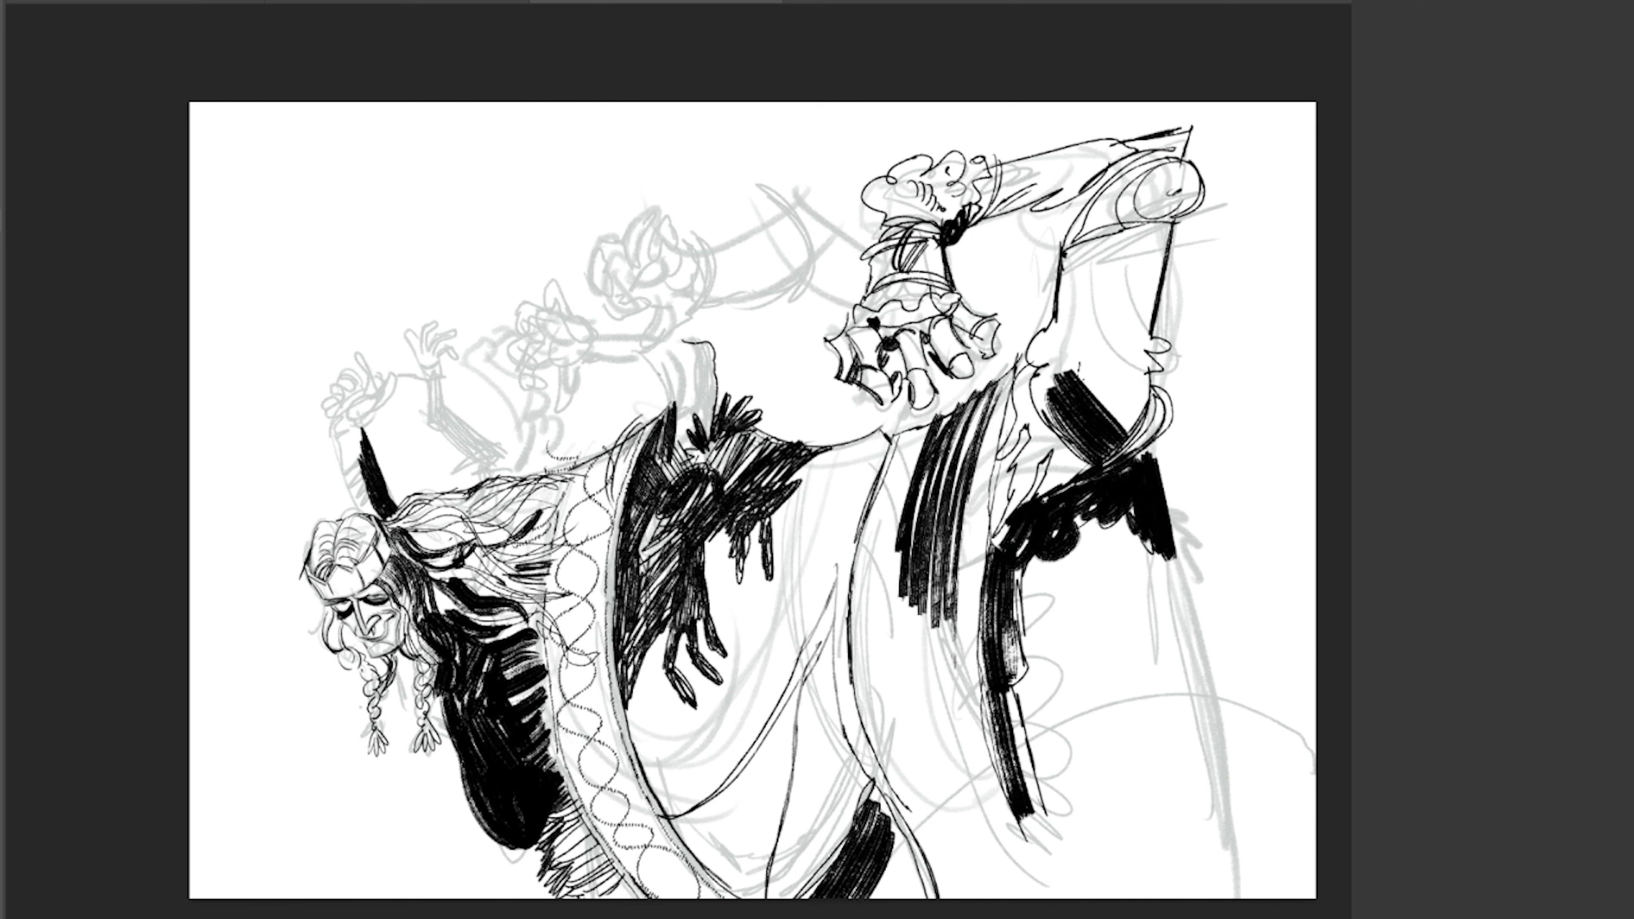
{"action": "left_click_drag", "start_coordinate": [1071, 254], "coordinate": [1094, 425]}
{"action": "left_click_drag", "start_coordinate": [1117, 241], "coordinate": [1106, 402]}
{"action": "left_click_drag", "start_coordinate": [991, 206], "coordinate": [1106, 165]}
{"action": "left_click_drag", "start_coordinate": [914, 308], "coordinate": [959, 336]}
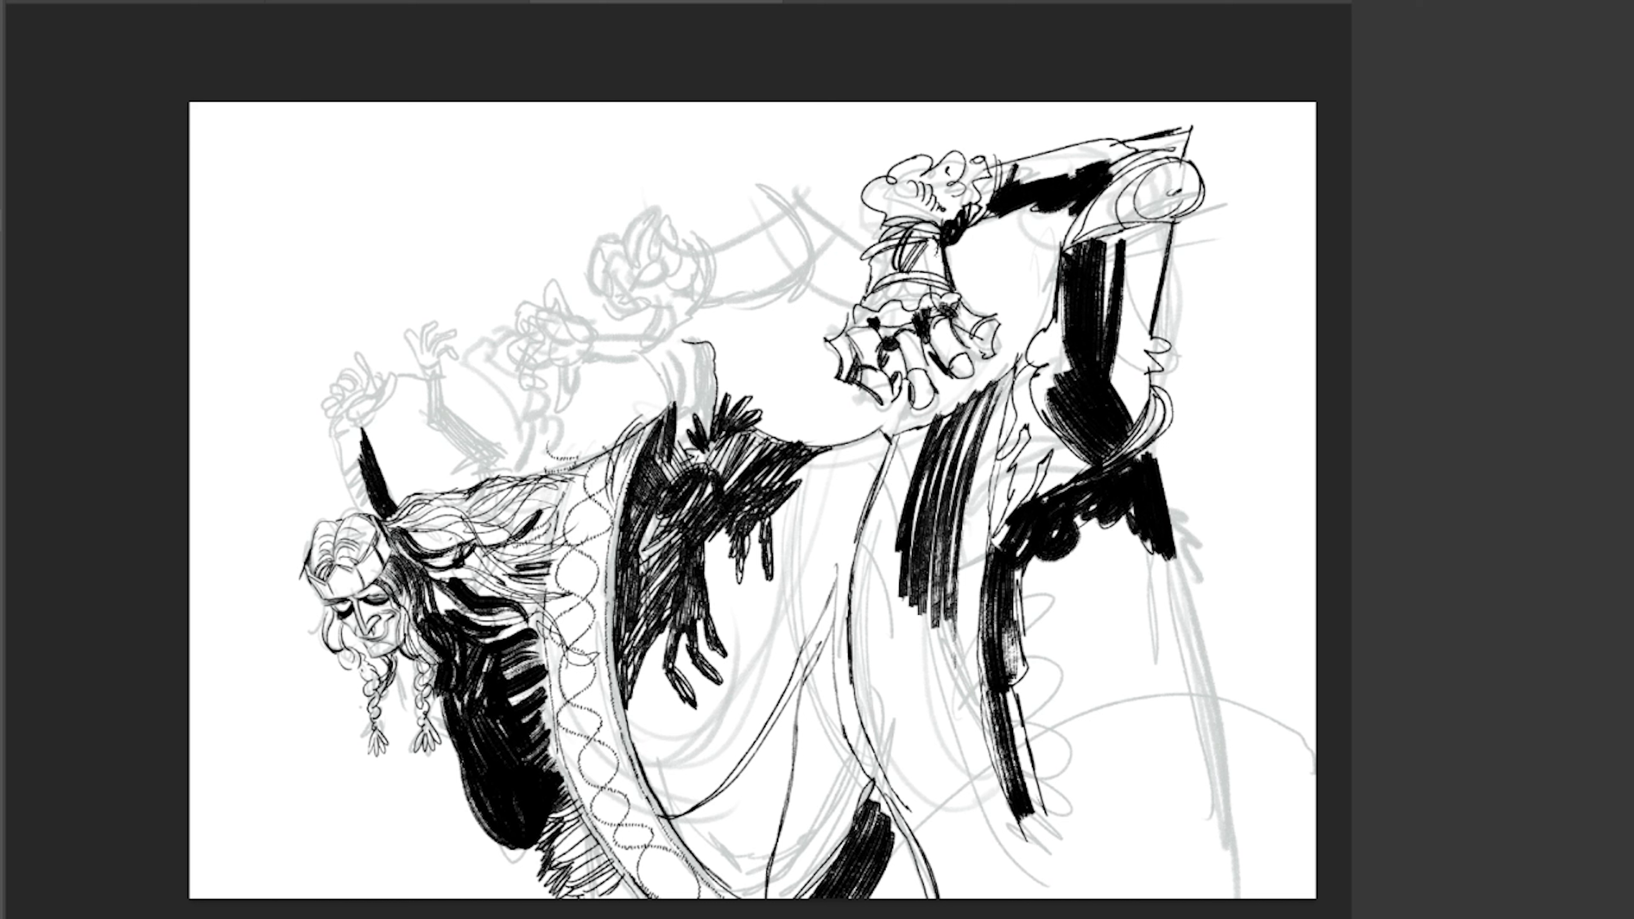
{"action": "left_click_drag", "start_coordinate": [946, 219], "coordinate": [895, 267]}
Erase the left-leg hatching down to grey and paint two thick curves on the lower right leg.
{"action": "left_click_drag", "start_coordinate": [882, 194], "coordinate": [950, 232]}
{"action": "left_click_drag", "start_coordinate": [1000, 379], "coordinate": [940, 637]}
{"action": "left_click_drag", "start_coordinate": [966, 399], "coordinate": [926, 618]}
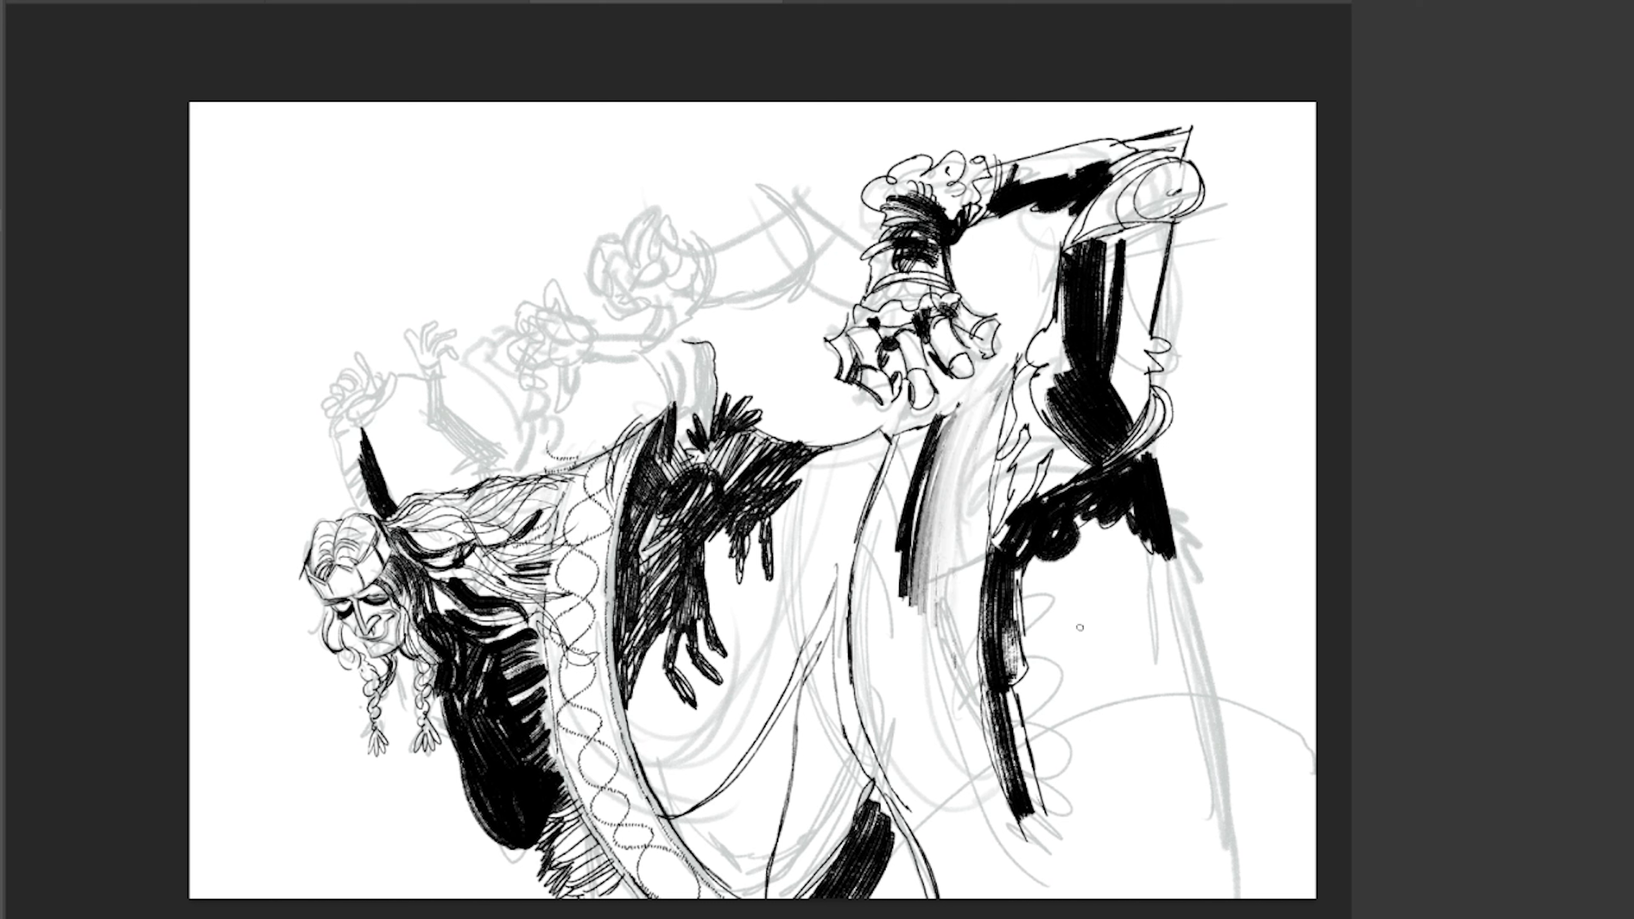
{"action": "left_click_drag", "start_coordinate": [1014, 802], "coordinate": [1203, 718]}
{"action": "left_click_drag", "start_coordinate": [985, 754], "coordinate": [1187, 695]}
Darken the cape with dense black shading, trying and undoing a textured grey pass.
{"action": "left_click_drag", "start_coordinate": [646, 509], "coordinate": [650, 593]}
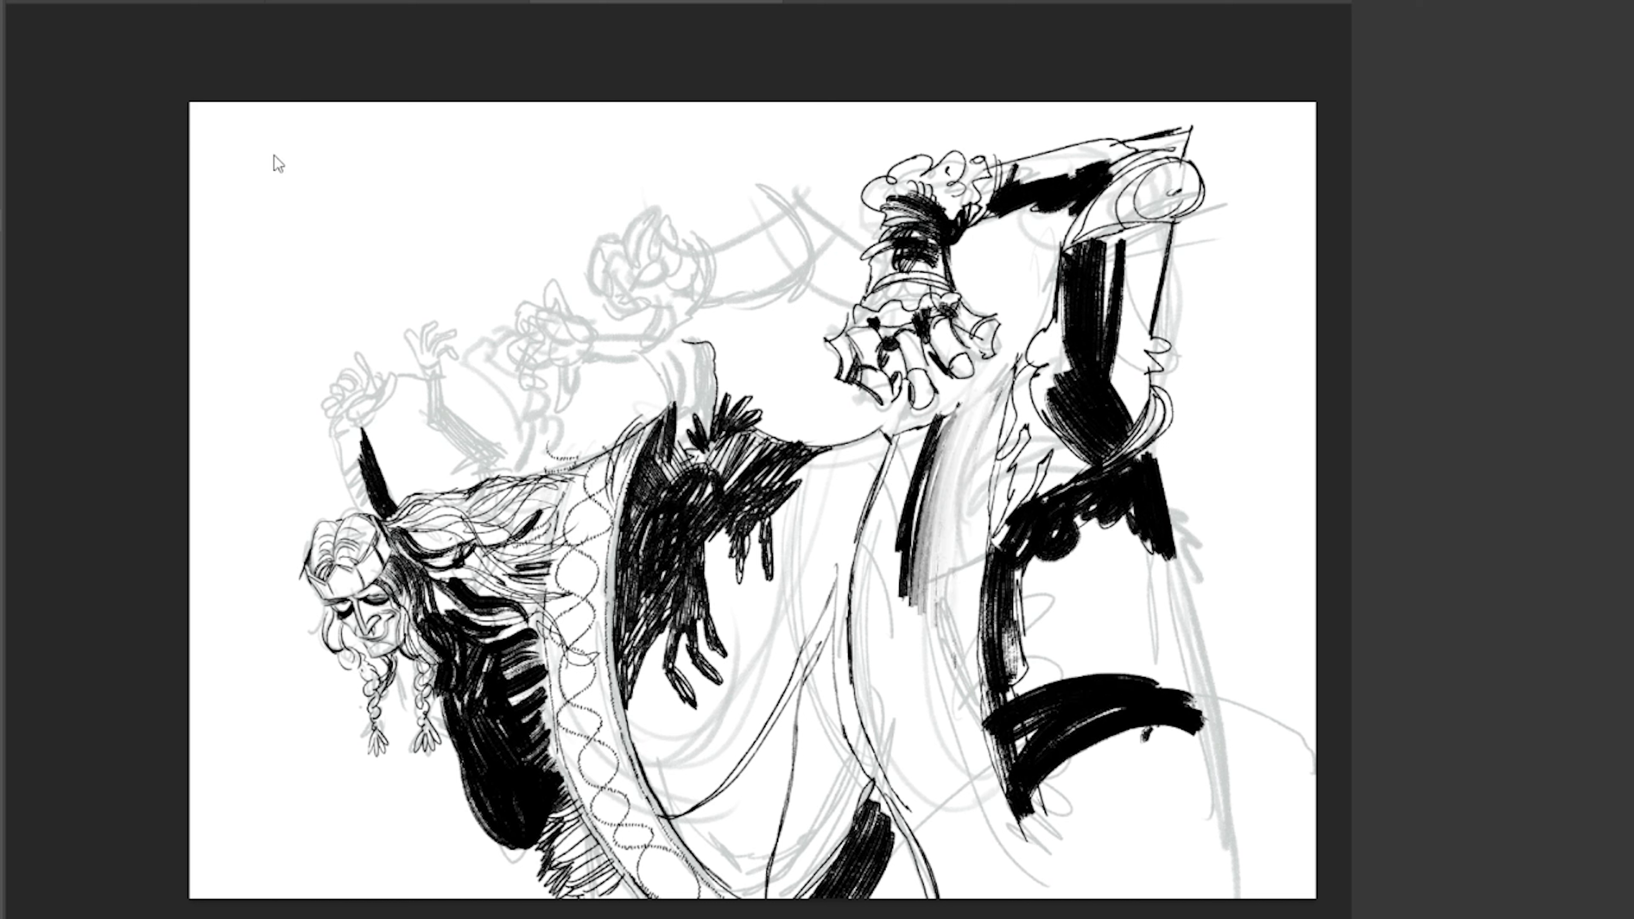
{"action": "left_click_drag", "start_coordinate": [740, 425], "coordinate": [695, 509]}
{"action": "left_click_drag", "start_coordinate": [702, 345], "coordinate": [708, 482]}
{"action": "left_click_drag", "start_coordinate": [637, 425], "coordinate": [644, 631]}
{"action": "left_click_drag", "start_coordinate": [959, 412], "coordinate": [914, 682]}
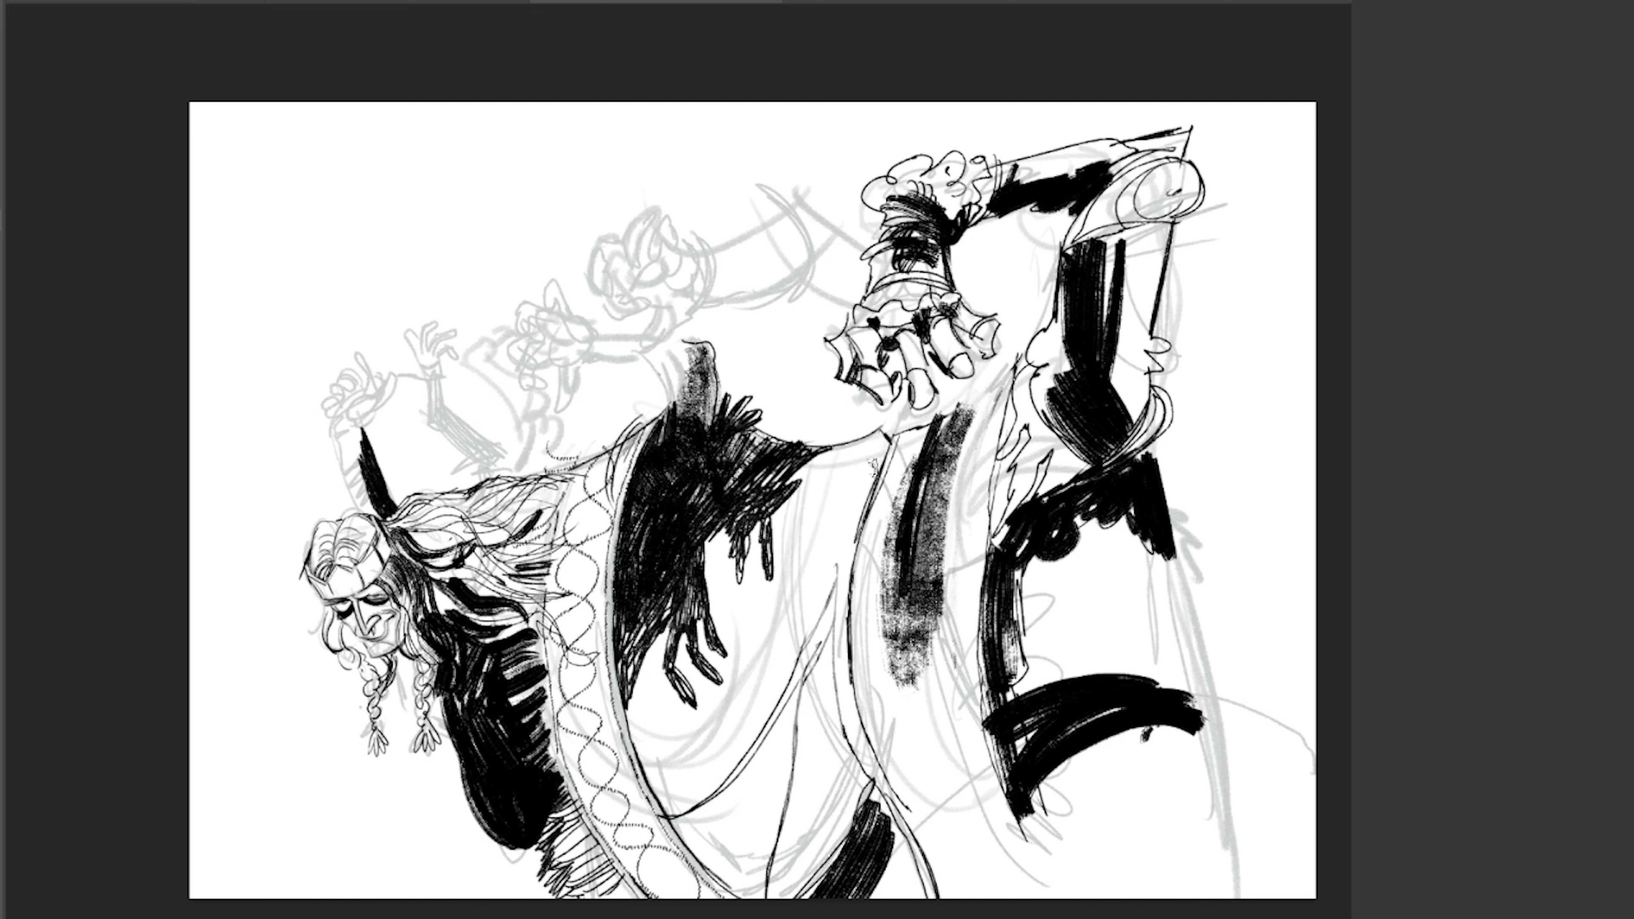
{"action": "mouse_move", "coordinate": [836, 451]}
{"action": "left_mouse_down"}
{"action": "mouse_move", "coordinate": [792, 567]}
{"action": "mouse_move", "coordinate": [830, 624]}
{"action": "left_mouse_up"}
{"action": "key", "text": "ctrl+z"}
{"action": "key", "text": "ctrl+z"}
{"action": "key", "text": "ctrl+z"}
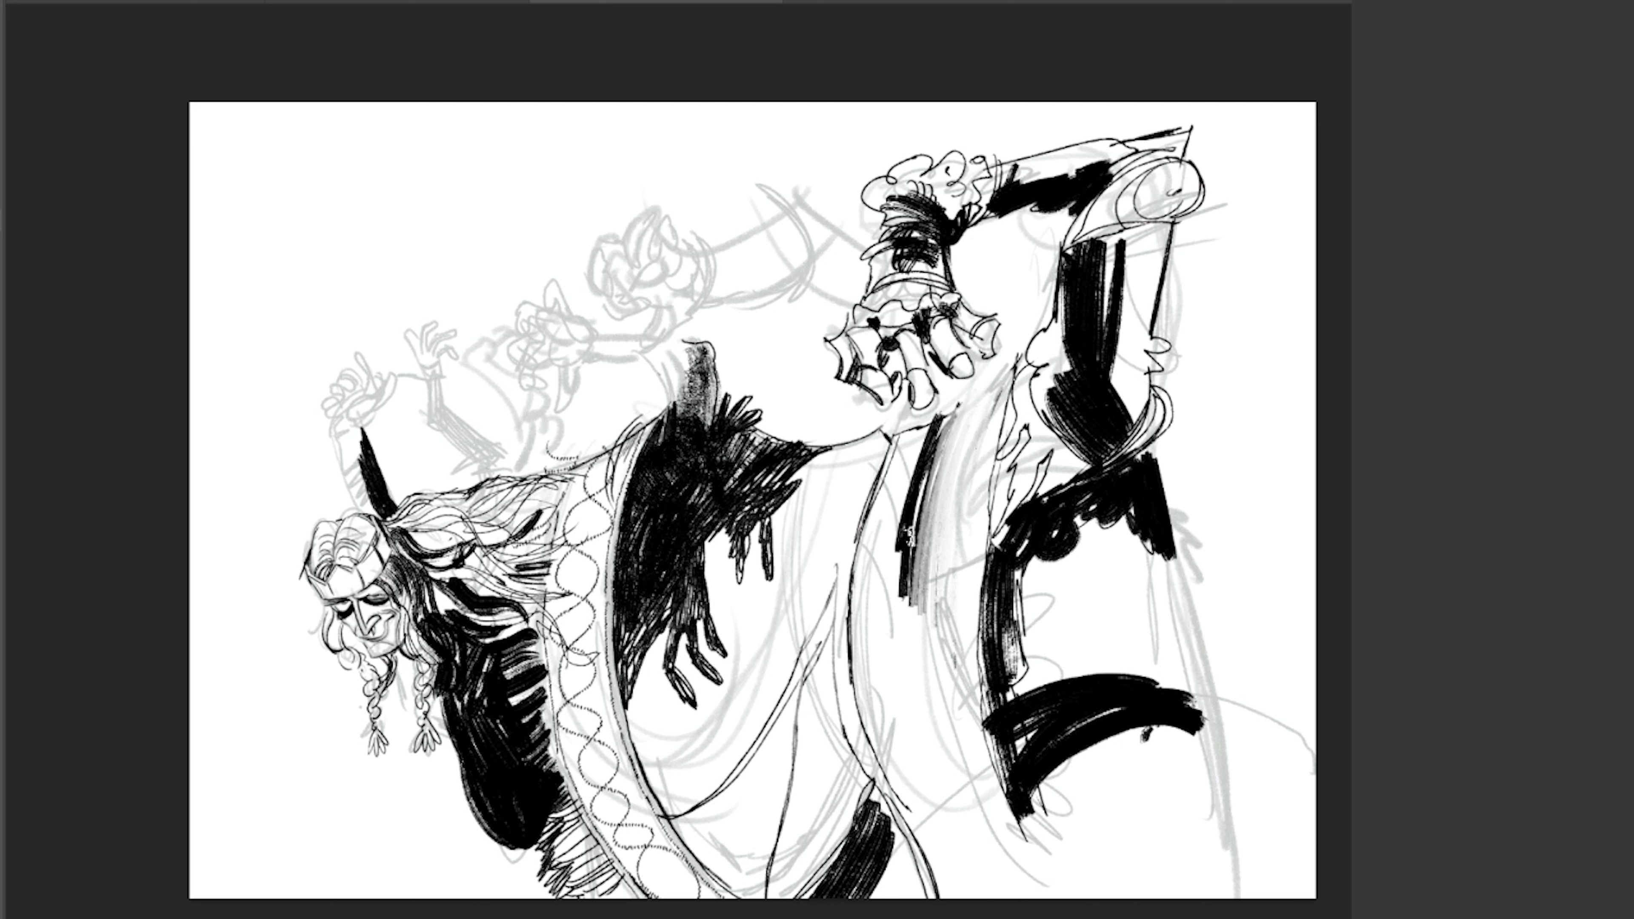
Shade the cape and lower robe in dark ink, with textured strokes on the raised arm and lower leg.
{"action": "left_click_drag", "start_coordinate": [772, 509], "coordinate": [766, 605]}
{"action": "left_click_drag", "start_coordinate": [811, 457], "coordinate": [772, 612]}
{"action": "left_click_drag", "start_coordinate": [842, 728], "coordinate": [791, 896]}
{"action": "left_click_drag", "start_coordinate": [836, 683], "coordinate": [811, 850]}
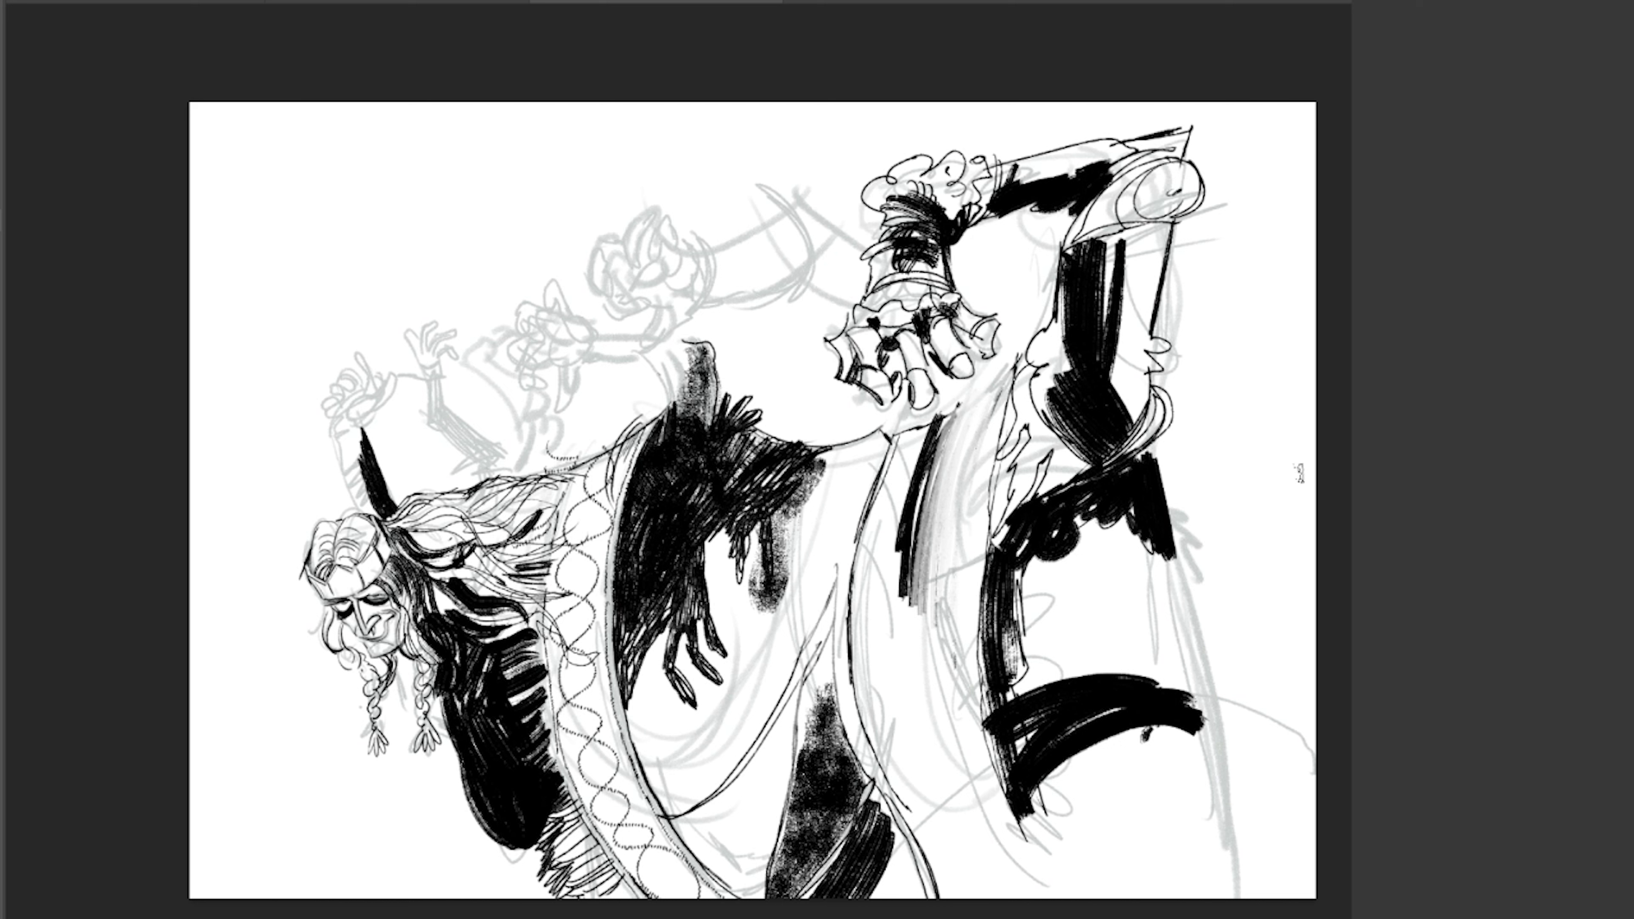
{"action": "left_click_drag", "start_coordinate": [971, 180], "coordinate": [1107, 145]}
{"action": "left_click_drag", "start_coordinate": [1078, 756], "coordinate": [1081, 895]}
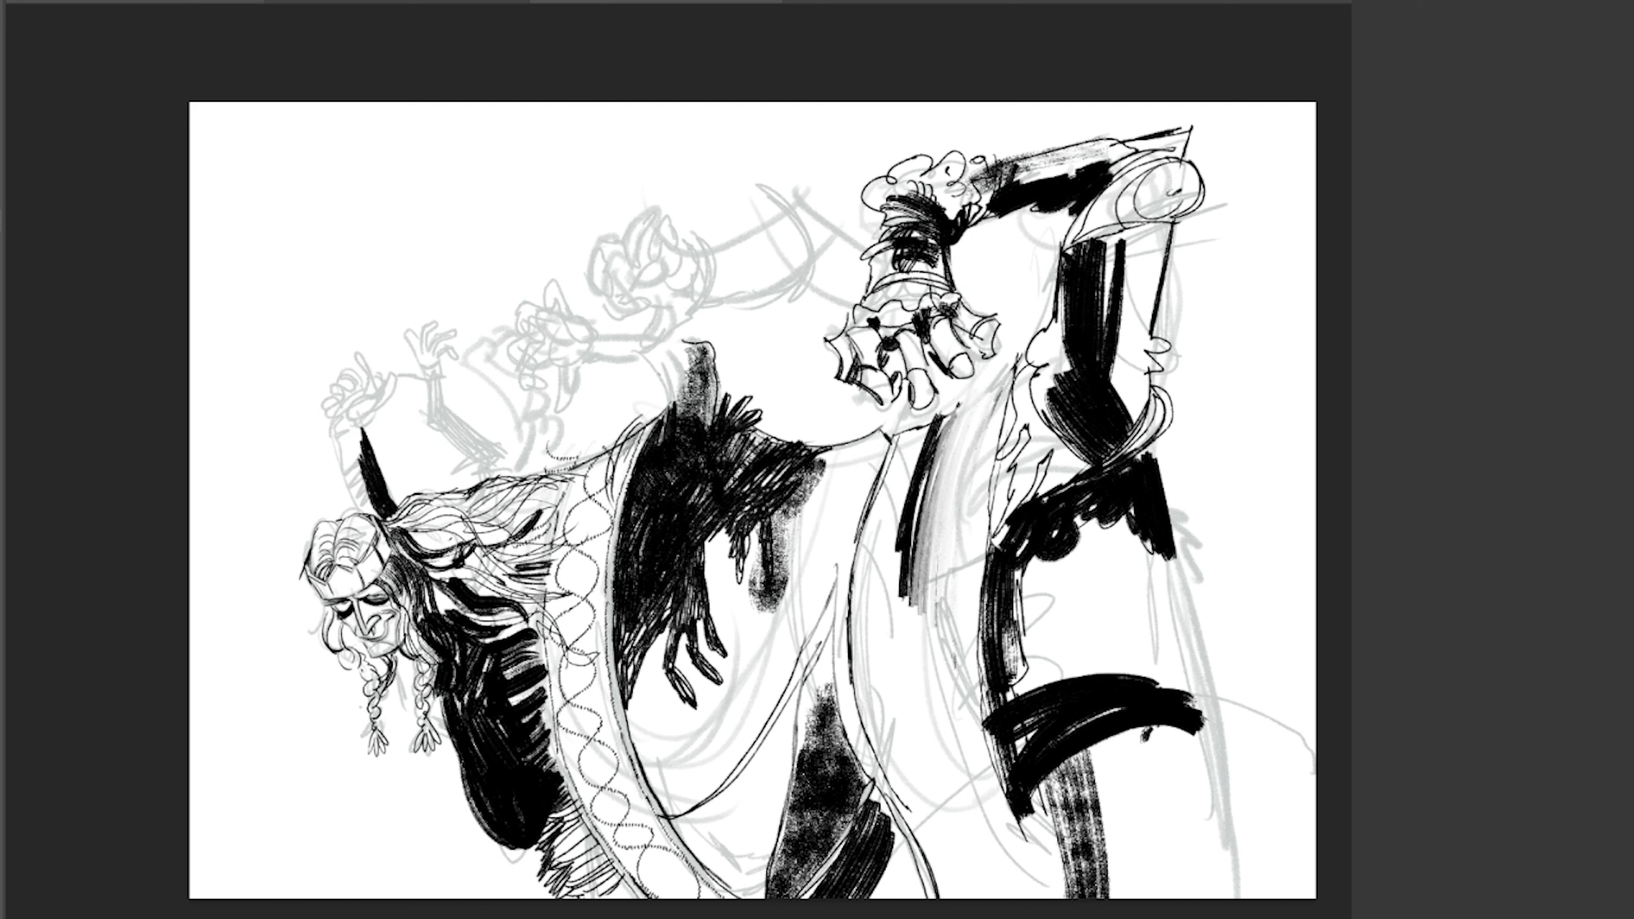
{"action": "left_click_drag", "start_coordinate": [1046, 787], "coordinate": [1036, 898]}
Fill the lower-right leg with dense vertical black strokes and add dark strokes on the raised arm.
{"action": "mouse_move", "coordinate": [1029, 560]}
{"action": "left_mouse_down"}
{"action": "mouse_move", "coordinate": [1042, 734]}
{"action": "mouse_move", "coordinate": [1003, 895]}
{"action": "left_mouse_up"}
{"action": "left_click_drag", "start_coordinate": [1100, 502], "coordinate": [1087, 676]}
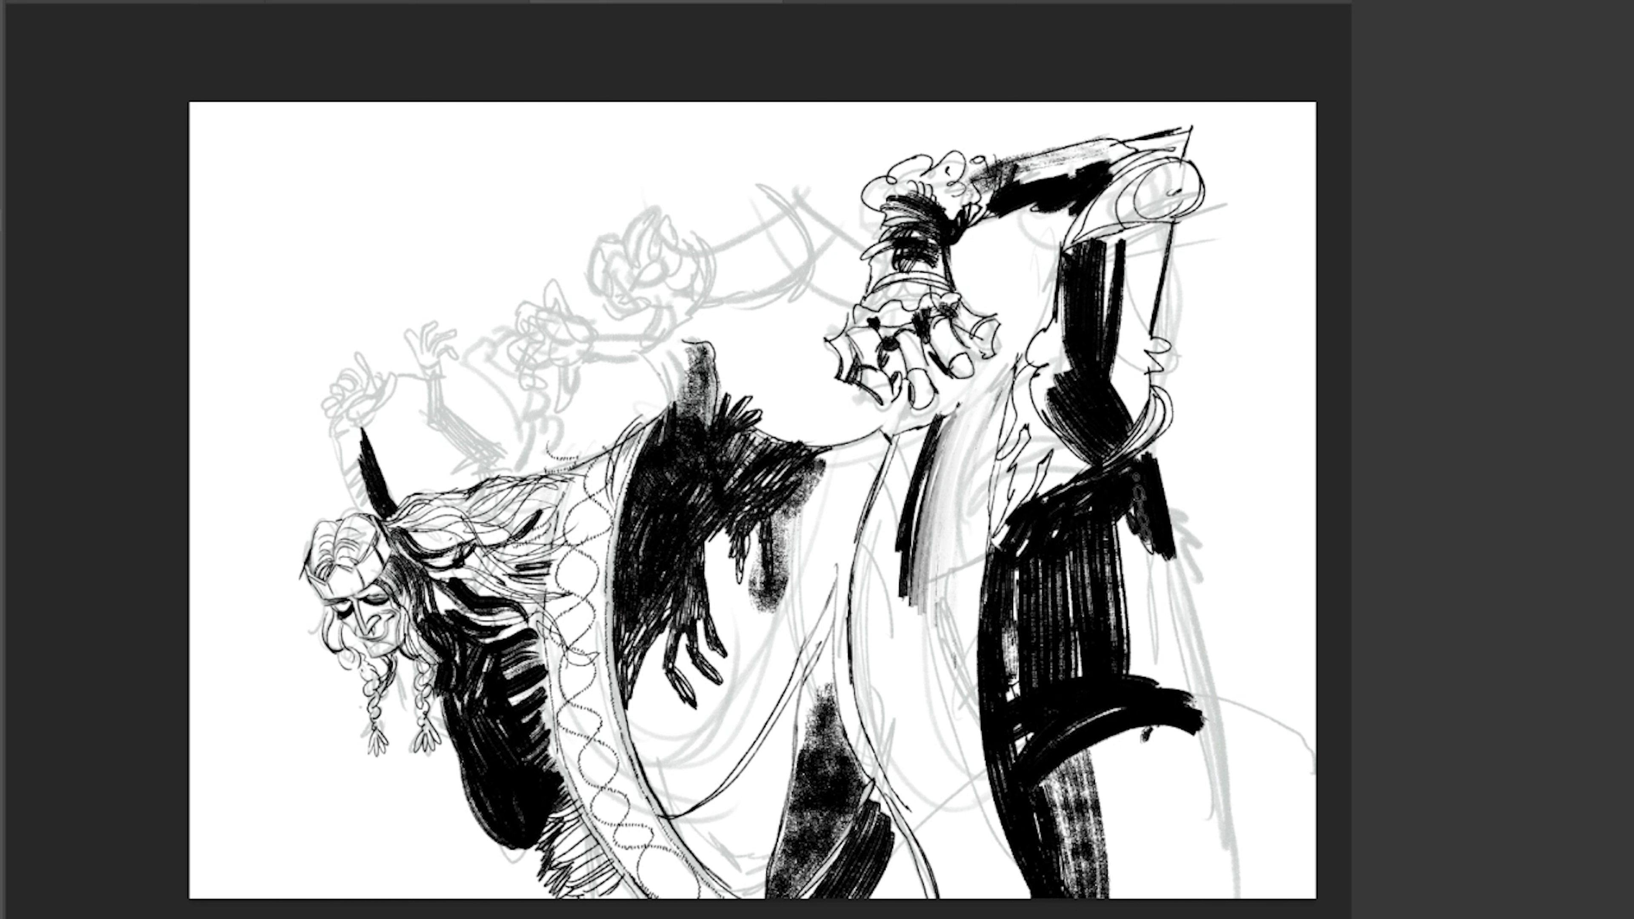
{"action": "left_click_drag", "start_coordinate": [1152, 477], "coordinate": [1158, 689]}
{"action": "left_click_drag", "start_coordinate": [1158, 637], "coordinate": [1210, 914]}
{"action": "left_click_drag", "start_coordinate": [1197, 850], "coordinate": [1200, 914]}
{"action": "left_click_drag", "start_coordinate": [1144, 218], "coordinate": [1139, 275]}
{"action": "left_click_drag", "start_coordinate": [1110, 183], "coordinate": [1152, 277]}
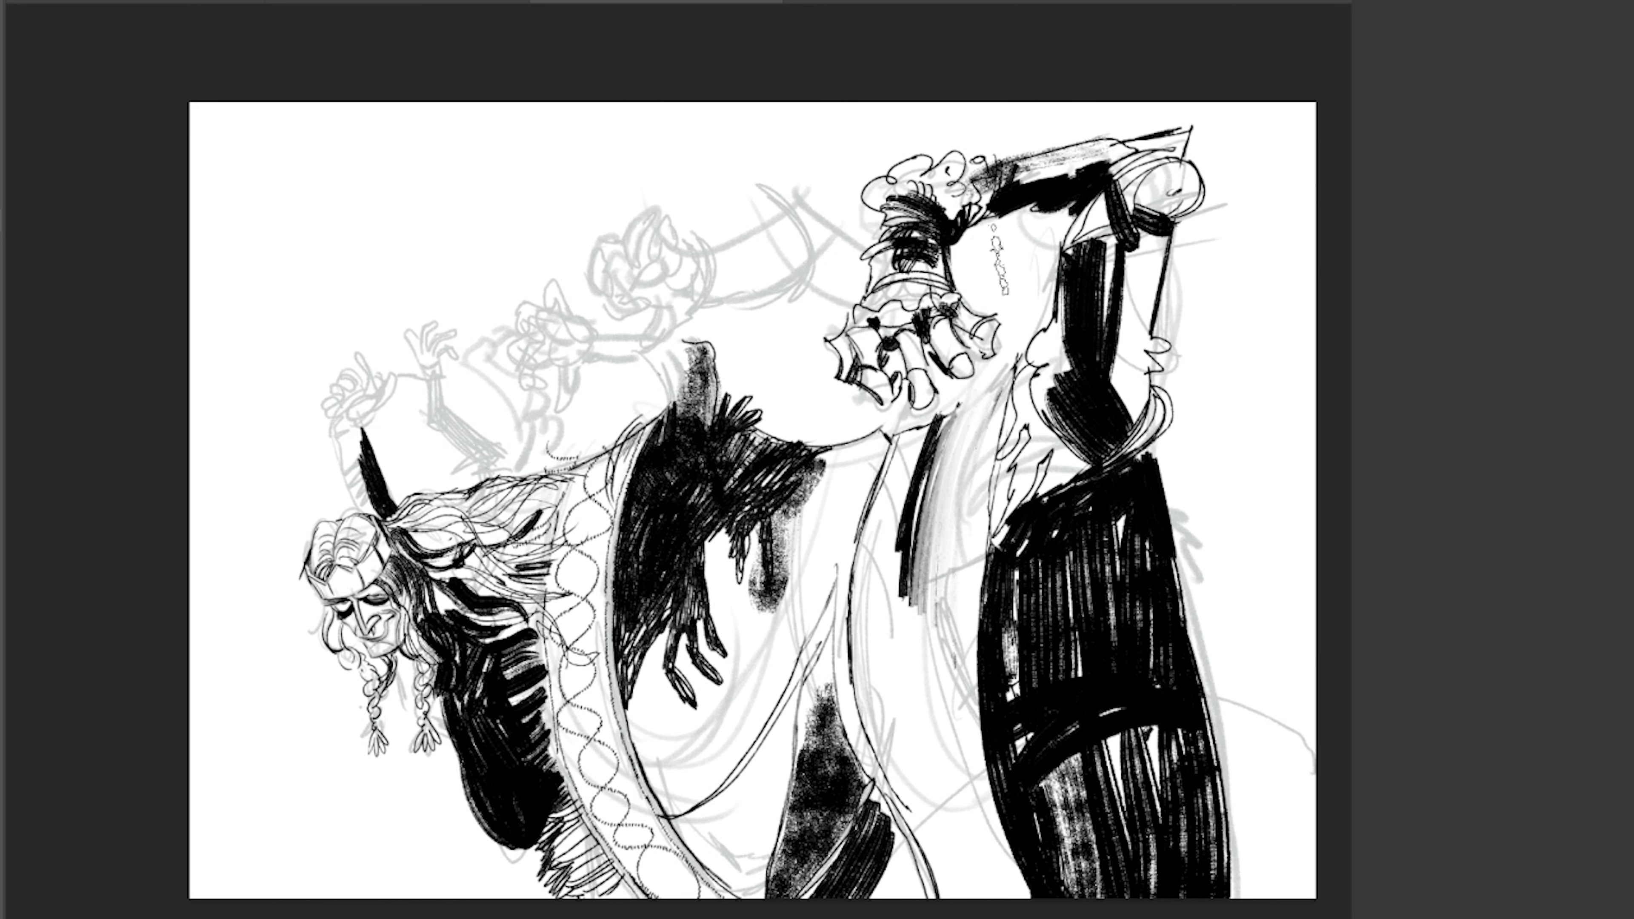
Zoom in and ink the outline of the forearm reaching left.
{"action": "scroll", "coordinate": [419, 359], "scroll_direction": "down", "scroll_amount": 3}
{"action": "left_click", "coordinate": [554, 360]}
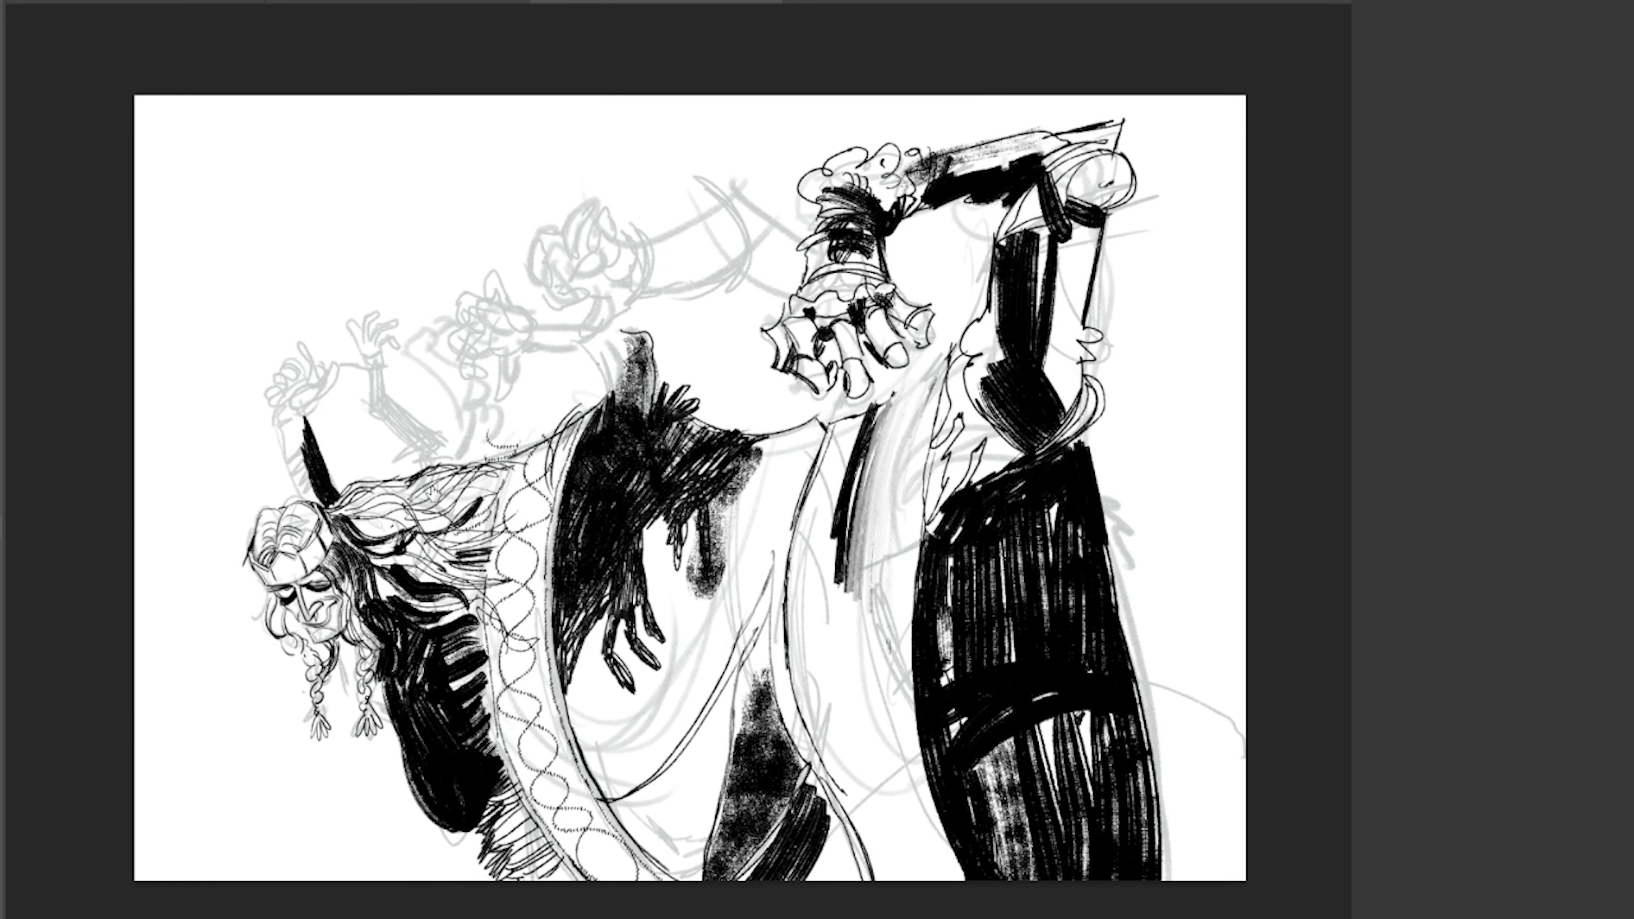
{"action": "scroll", "coordinate": [560, 411], "scroll_direction": "up", "scroll_amount": 3}
{"action": "scroll", "coordinate": [559, 411], "scroll_direction": "down", "scroll_amount": 3}
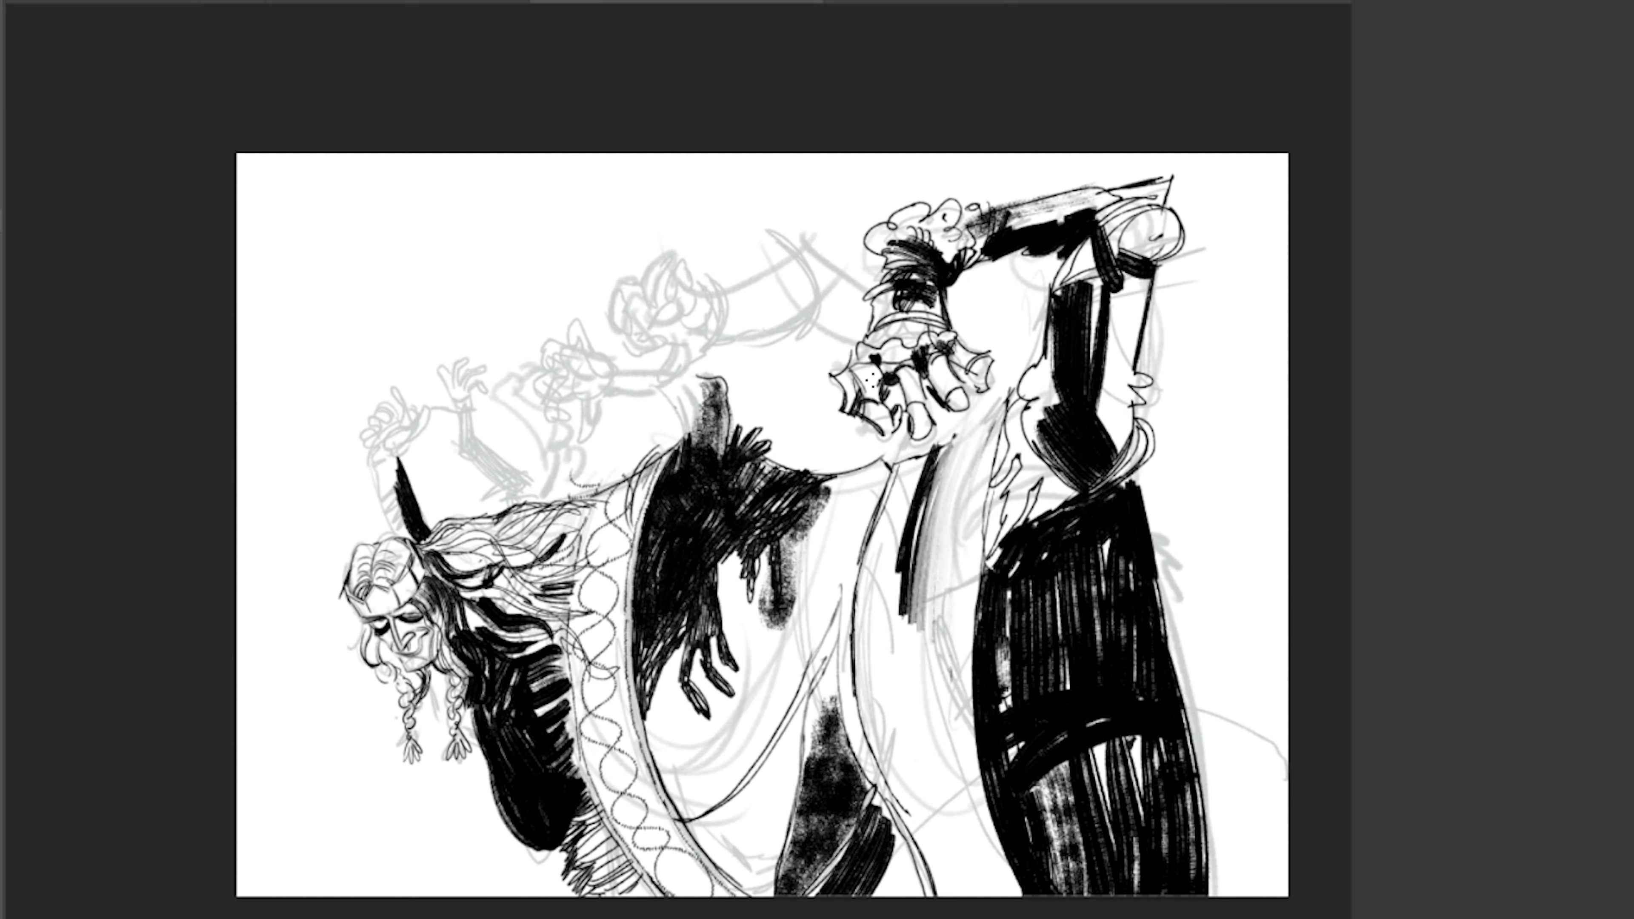
{"action": "scroll", "coordinate": [560, 410], "scroll_direction": "up", "scroll_amount": 2}
{"action": "scroll", "coordinate": [670, 298], "scroll_direction": "up", "scroll_amount": 2}
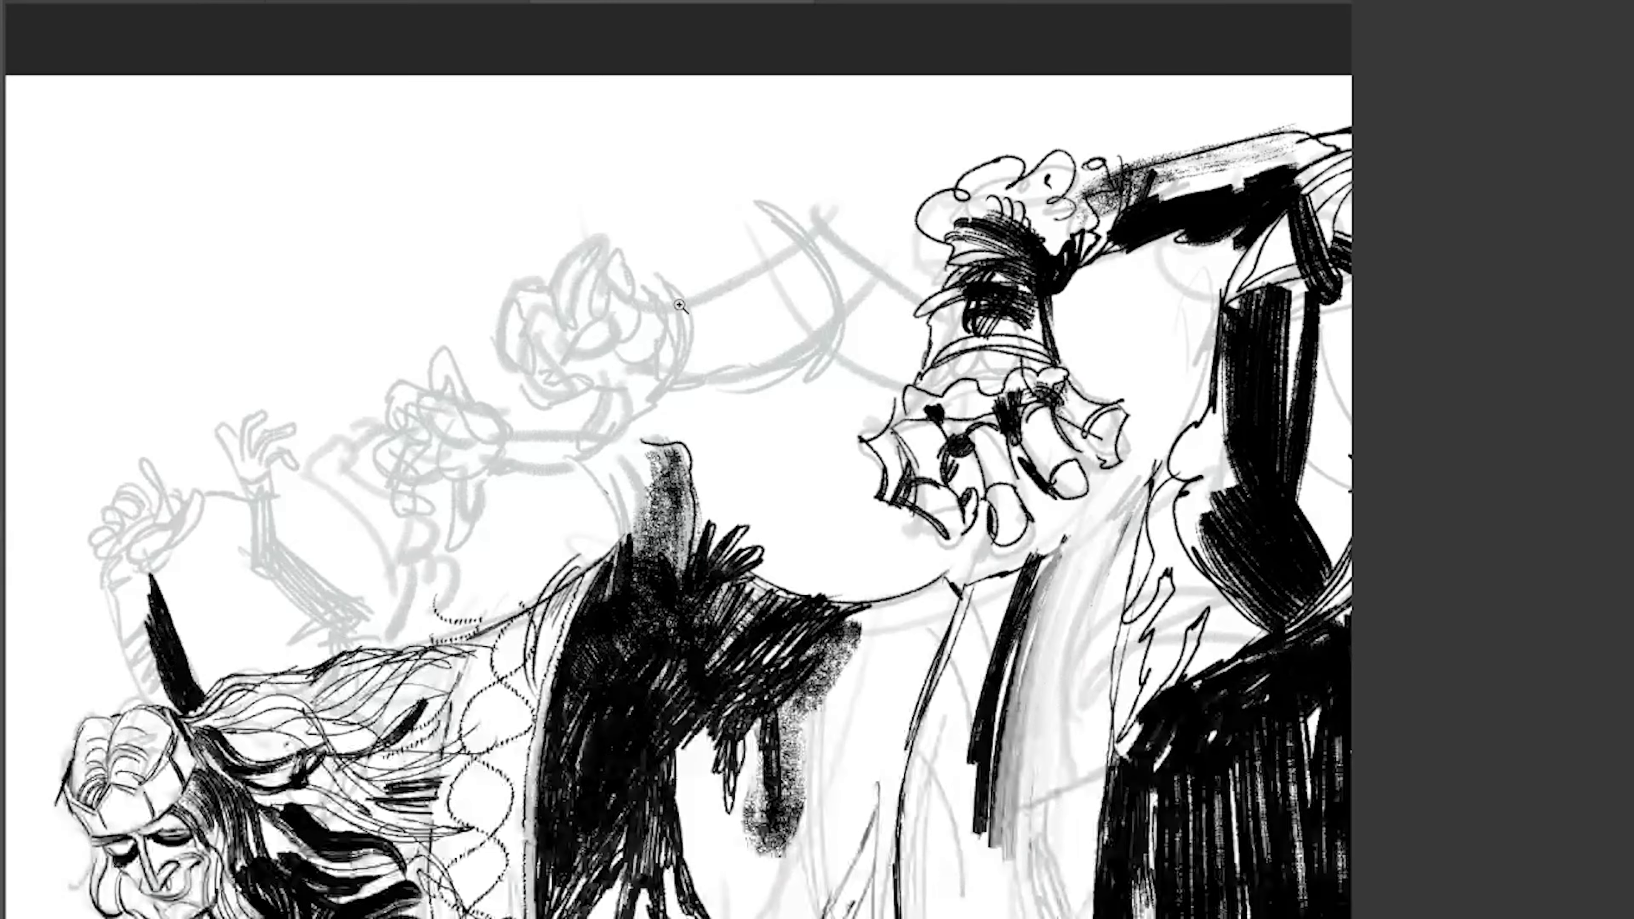
{"action": "mouse_move", "coordinate": [659, 288]}
{"action": "left_mouse_down"}
{"action": "mouse_move", "coordinate": [682, 349]}
{"action": "mouse_move", "coordinate": [664, 392]}
{"action": "mouse_move", "coordinate": [787, 248]}
{"action": "left_mouse_up"}
{"action": "mouse_move", "coordinate": [704, 285]}
{"action": "left_mouse_down"}
{"action": "mouse_move", "coordinate": [791, 252]}
{"action": "mouse_move", "coordinate": [860, 261]}
{"action": "left_mouse_up"}
{"action": "left_click_drag", "start_coordinate": [847, 263], "coordinate": [823, 380]}
{"action": "left_click_drag", "start_coordinate": [662, 379], "coordinate": [852, 352]}
Add cuff details: a short line, right-hand arc, V-shaped lines below, and a U-curve at the wrist.
{"action": "left_click_drag", "start_coordinate": [818, 258], "coordinate": [855, 306]}
{"action": "left_click_drag", "start_coordinate": [872, 247], "coordinate": [930, 302]}
{"action": "left_click_drag", "start_coordinate": [848, 361], "coordinate": [888, 391]}
{"action": "left_click_drag", "start_coordinate": [889, 389], "coordinate": [915, 354]}
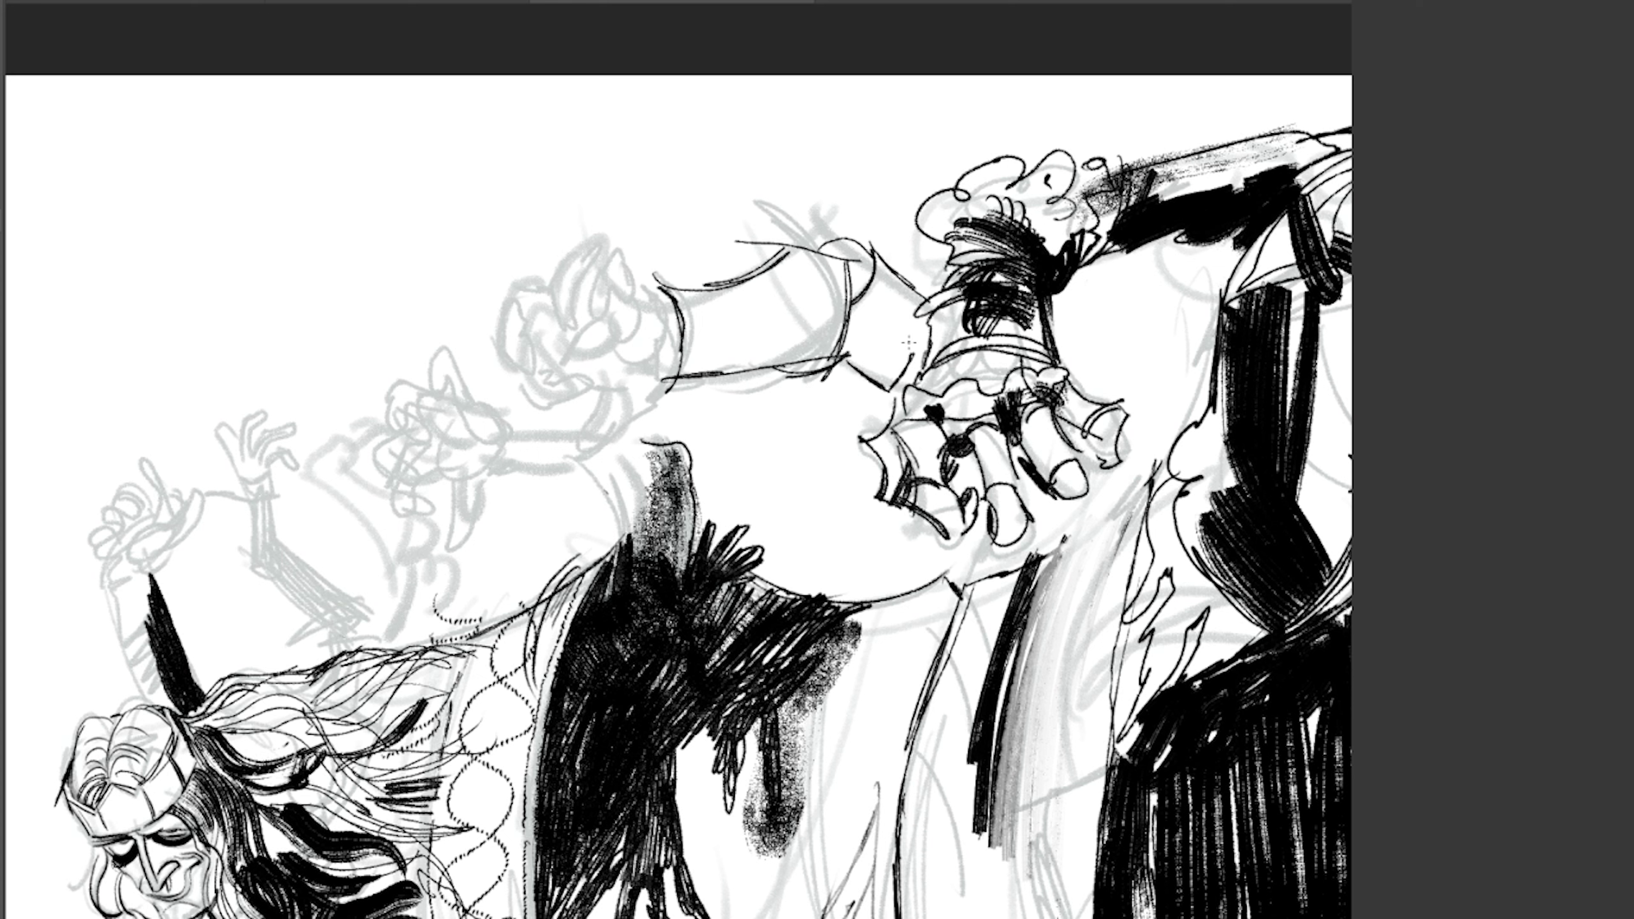
{"action": "mouse_move", "coordinate": [624, 343]}
{"action": "left_mouse_down"}
{"action": "mouse_move", "coordinate": [666, 340]}
{"action": "mouse_move", "coordinate": [637, 415]}
{"action": "mouse_move", "coordinate": [595, 435]}
{"action": "mouse_move", "coordinate": [611, 425]}
{"action": "left_mouse_up"}
Ink the thumb and finger outlines of the raised clenched hand.
{"action": "mouse_move", "coordinate": [602, 252]}
{"action": "left_mouse_down"}
{"action": "mouse_move", "coordinate": [591, 322]}
{"action": "mouse_move", "coordinate": [616, 258]}
{"action": "left_mouse_up"}
{"action": "mouse_move", "coordinate": [615, 277]}
{"action": "left_mouse_down"}
{"action": "mouse_move", "coordinate": [598, 318]}
{"action": "mouse_move", "coordinate": [638, 312]}
{"action": "left_mouse_up"}
{"action": "left_click_drag", "start_coordinate": [634, 288], "coordinate": [660, 309]}
{"action": "mouse_move", "coordinate": [583, 259]}
{"action": "left_mouse_down"}
{"action": "mouse_move", "coordinate": [554, 308]}
{"action": "mouse_move", "coordinate": [579, 331]}
{"action": "left_mouse_up"}
{"action": "mouse_move", "coordinate": [559, 270]}
{"action": "left_mouse_down"}
{"action": "mouse_move", "coordinate": [604, 243]}
{"action": "mouse_move", "coordinate": [558, 306]}
{"action": "mouse_move", "coordinate": [497, 334]}
{"action": "left_mouse_up"}
{"action": "left_click_drag", "start_coordinate": [496, 333], "coordinate": [527, 377]}
{"action": "left_click_drag", "start_coordinate": [535, 303], "coordinate": [530, 379]}
{"action": "mouse_move", "coordinate": [563, 302]}
{"action": "left_mouse_down"}
{"action": "mouse_move", "coordinate": [537, 360]}
{"action": "mouse_move", "coordinate": [590, 395]}
{"action": "mouse_move", "coordinate": [582, 376]}
{"action": "mouse_move", "coordinate": [611, 386]}
{"action": "left_mouse_up"}
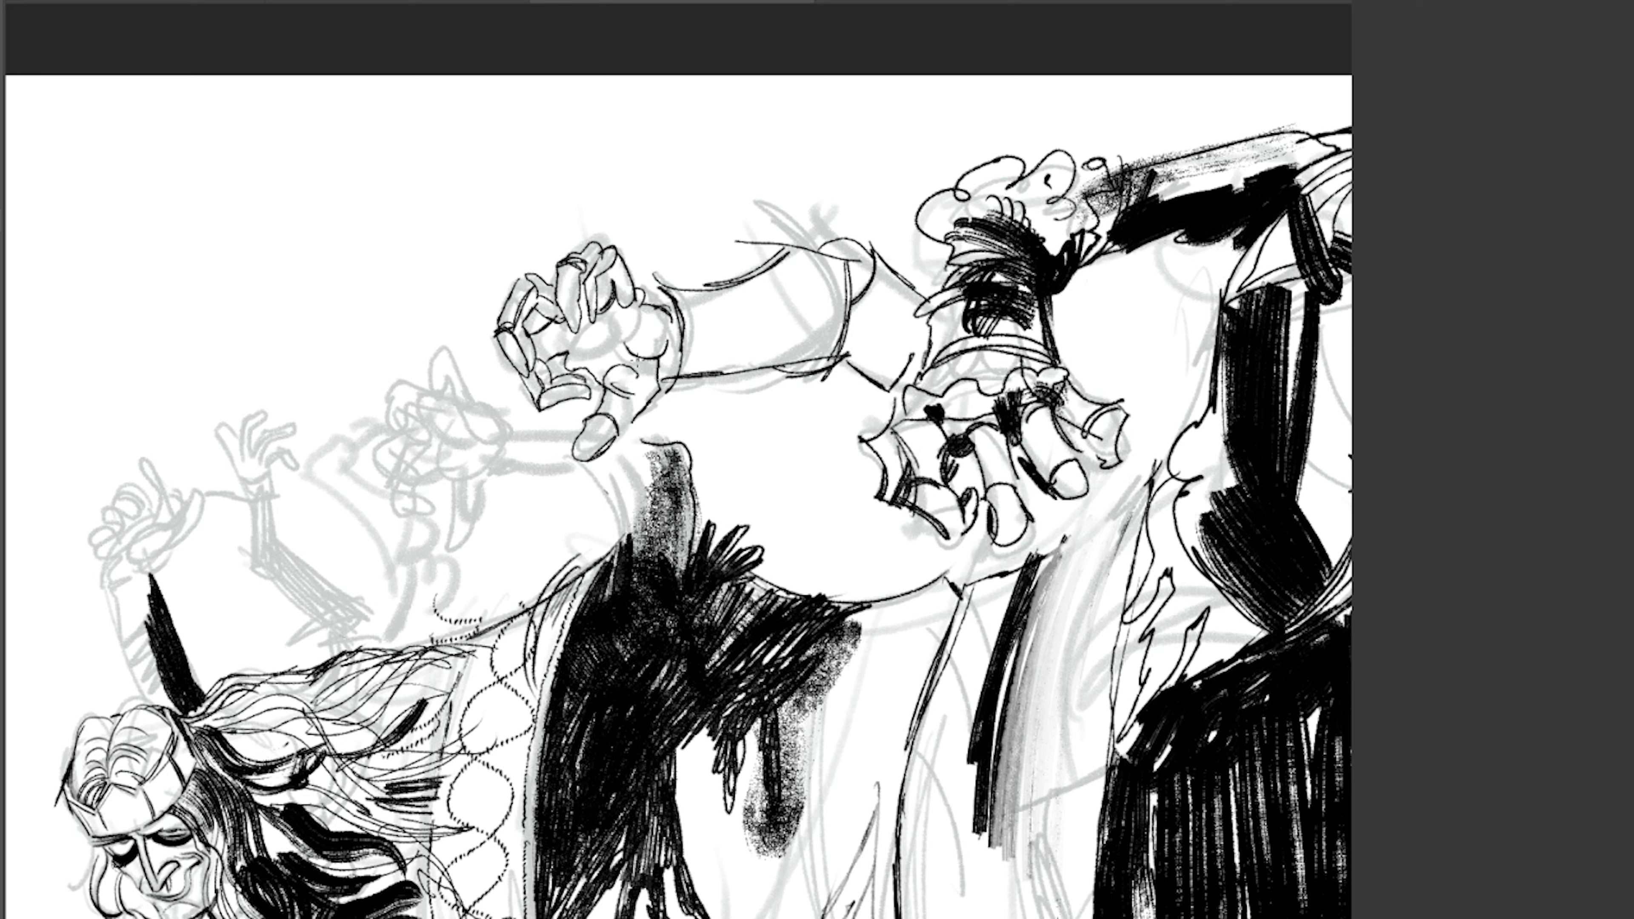
Darken the fingernails and hand edge, and ink a thick curve along the wrist.
{"action": "left_click_drag", "start_coordinate": [505, 334], "coordinate": [520, 373]}
{"action": "left_click_drag", "start_coordinate": [544, 404], "coordinate": [582, 392]}
{"action": "left_click_drag", "start_coordinate": [515, 283], "coordinate": [499, 315]}
{"action": "mouse_move", "coordinate": [560, 290]}
{"action": "left_mouse_down"}
{"action": "mouse_move", "coordinate": [573, 332]}
{"action": "mouse_move", "coordinate": [591, 319]}
{"action": "left_mouse_up"}
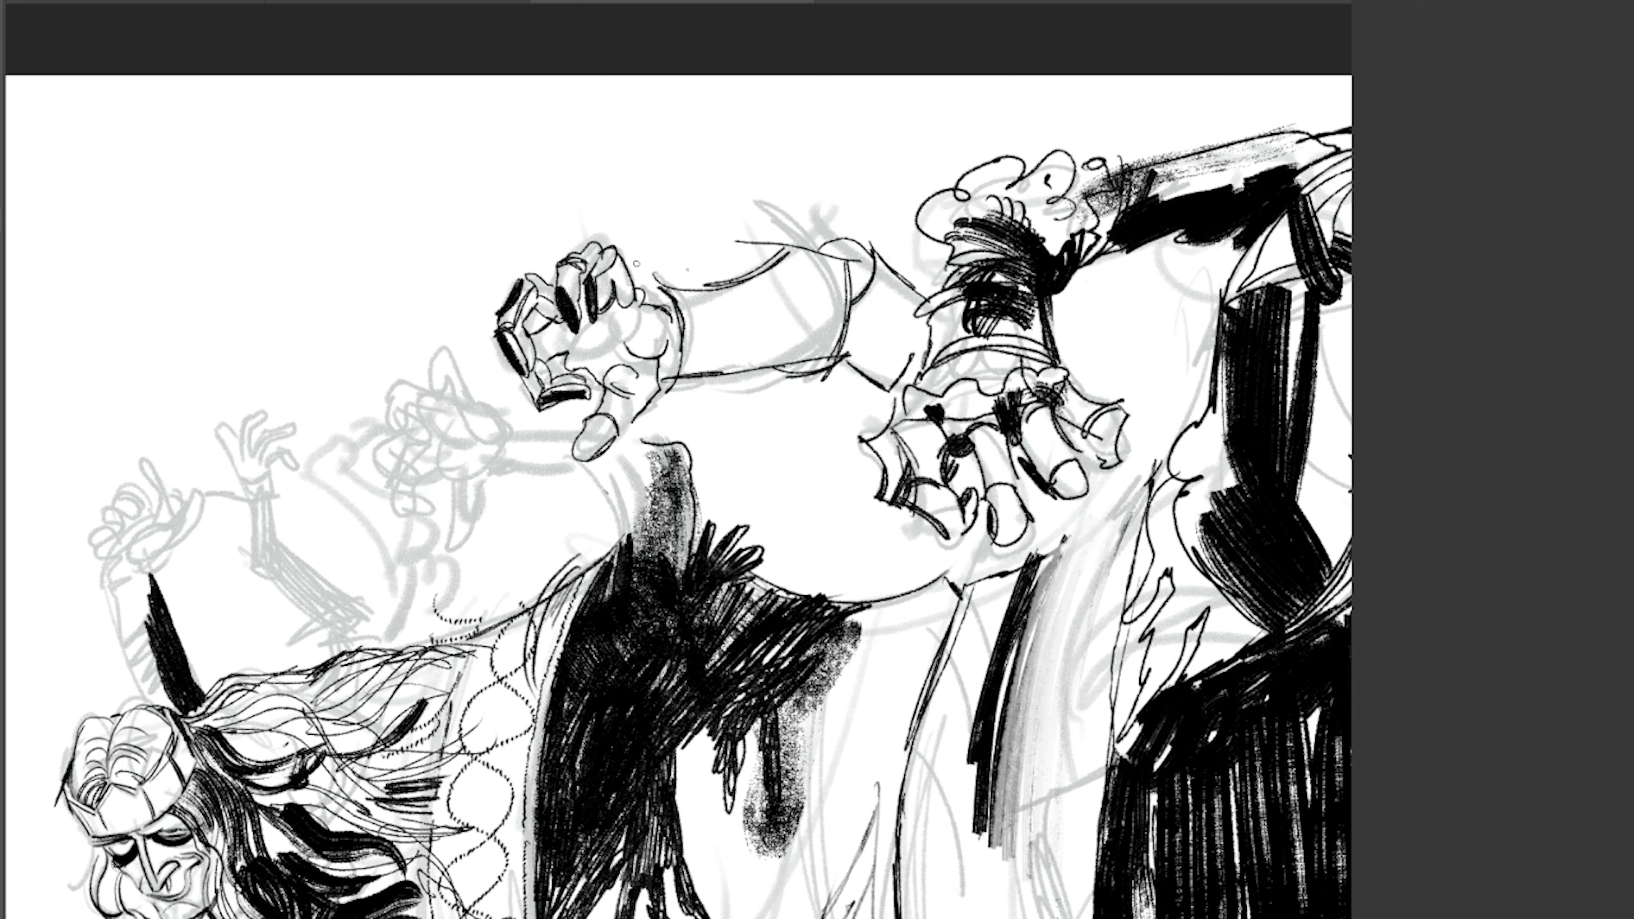
{"action": "left_click_drag", "start_coordinate": [662, 373], "coordinate": [637, 422]}
{"action": "left_click_drag", "start_coordinate": [657, 298], "coordinate": [679, 354]}
Ink a long line across the forearm, hatch the cuff, and add dark strokes beneath the giant's finger.
{"action": "left_click_drag", "start_coordinate": [851, 261], "coordinate": [696, 315]}
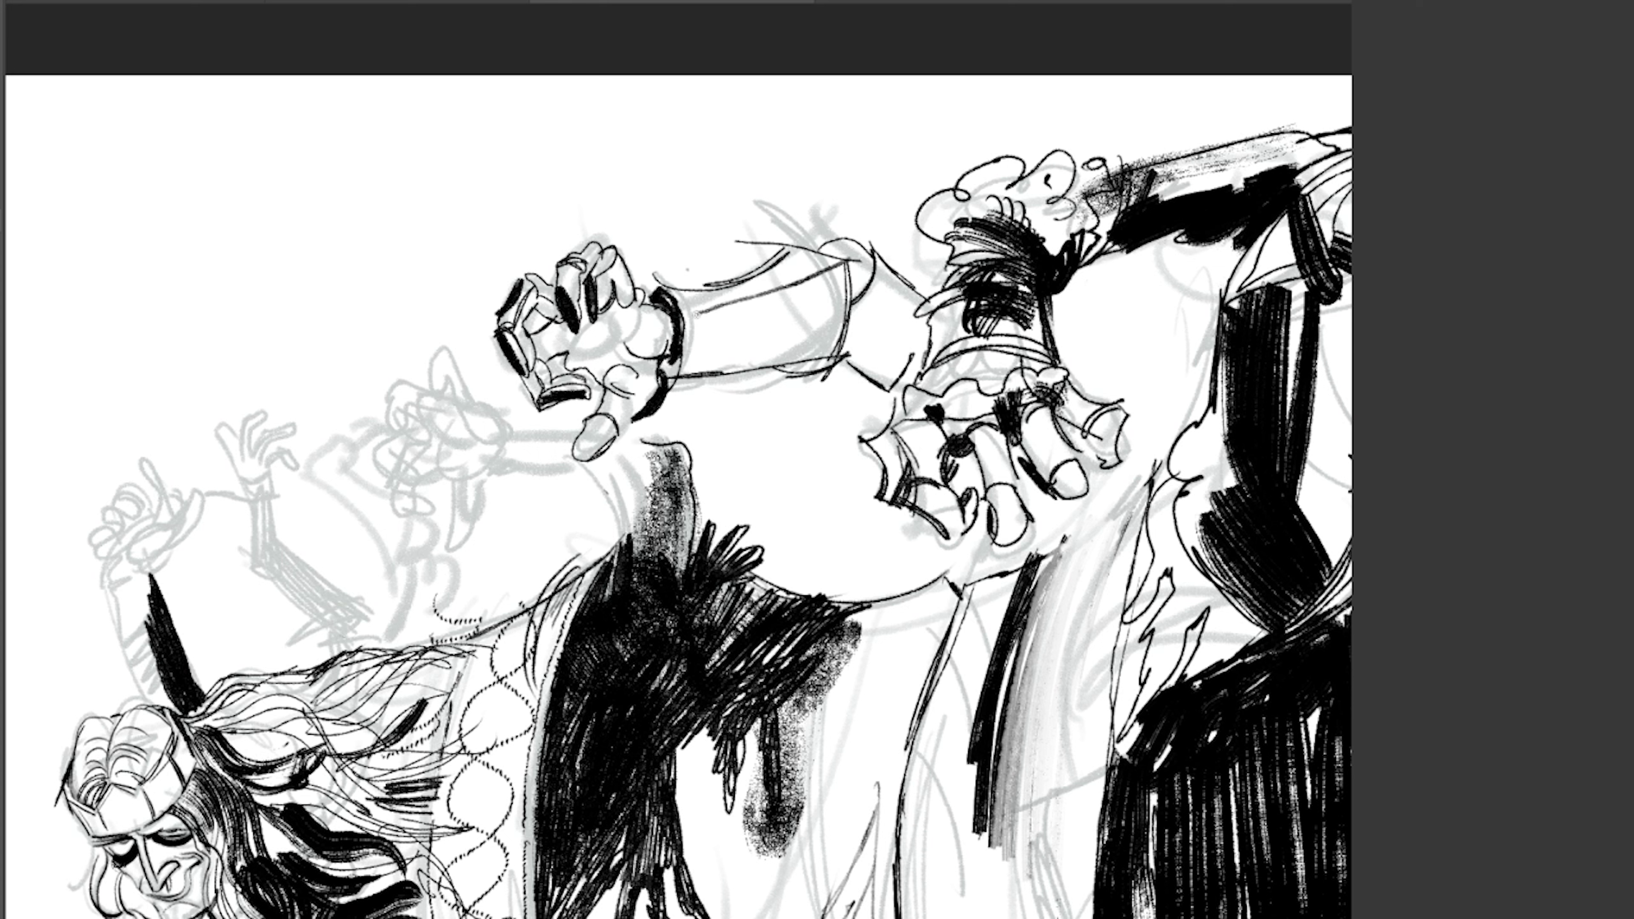
{"action": "mouse_move", "coordinate": [853, 270]}
{"action": "left_mouse_down"}
{"action": "mouse_move", "coordinate": [884, 303]}
{"action": "mouse_move", "coordinate": [866, 367]}
{"action": "left_mouse_up"}
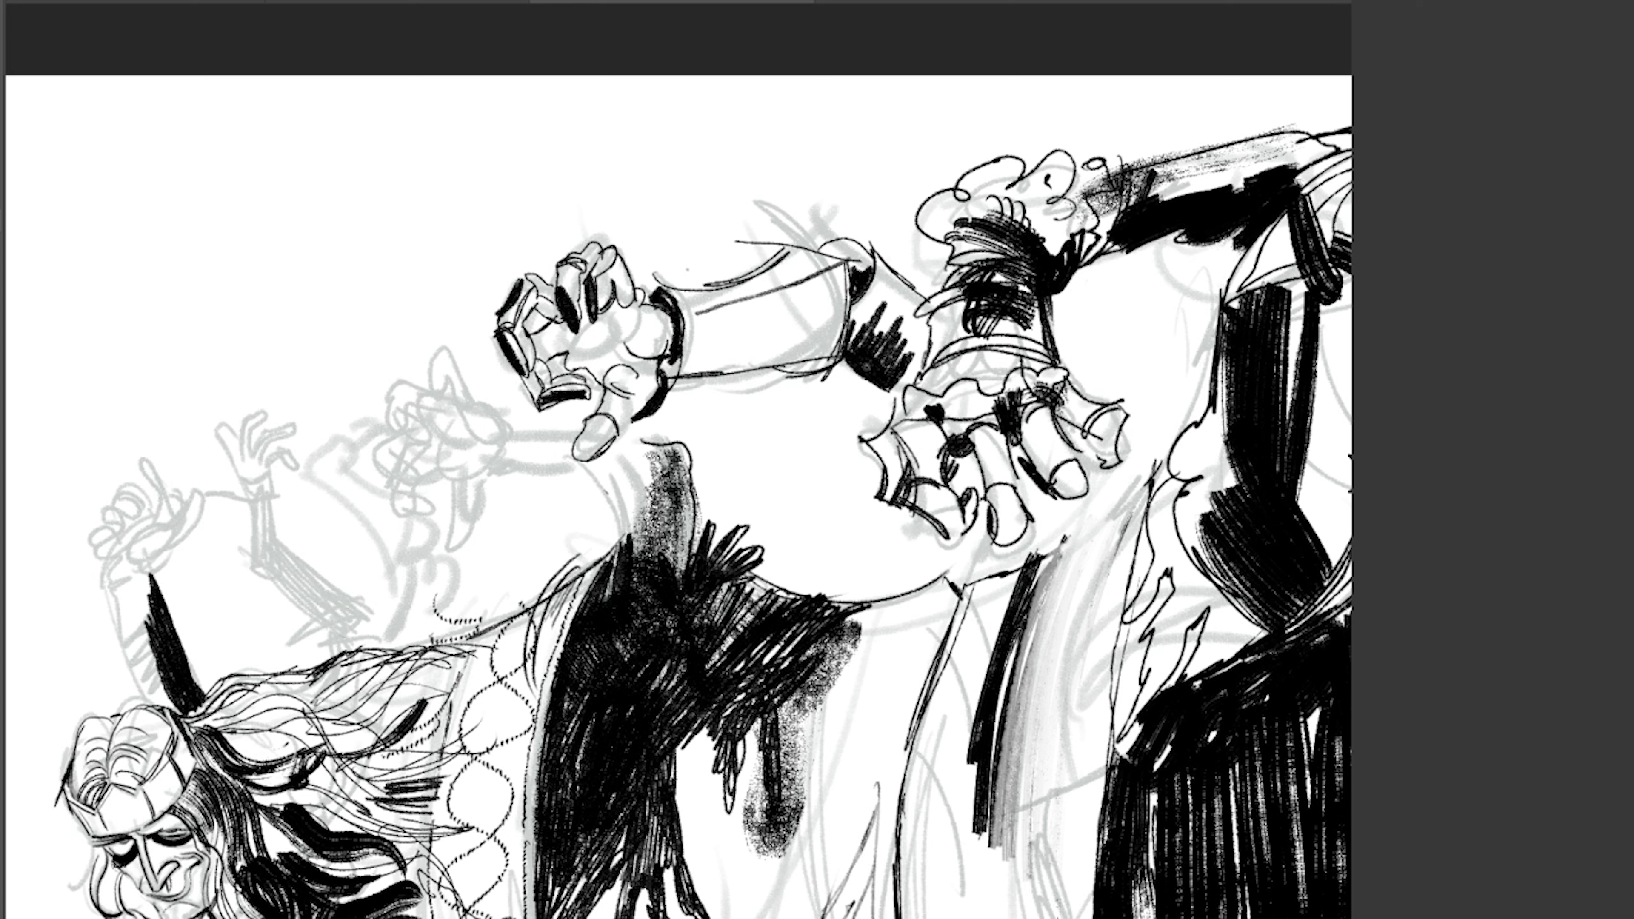
{"action": "left_click_drag", "start_coordinate": [1025, 480], "coordinate": [1054, 543]}
{"action": "left_click_drag", "start_coordinate": [1116, 484], "coordinate": [1065, 531]}
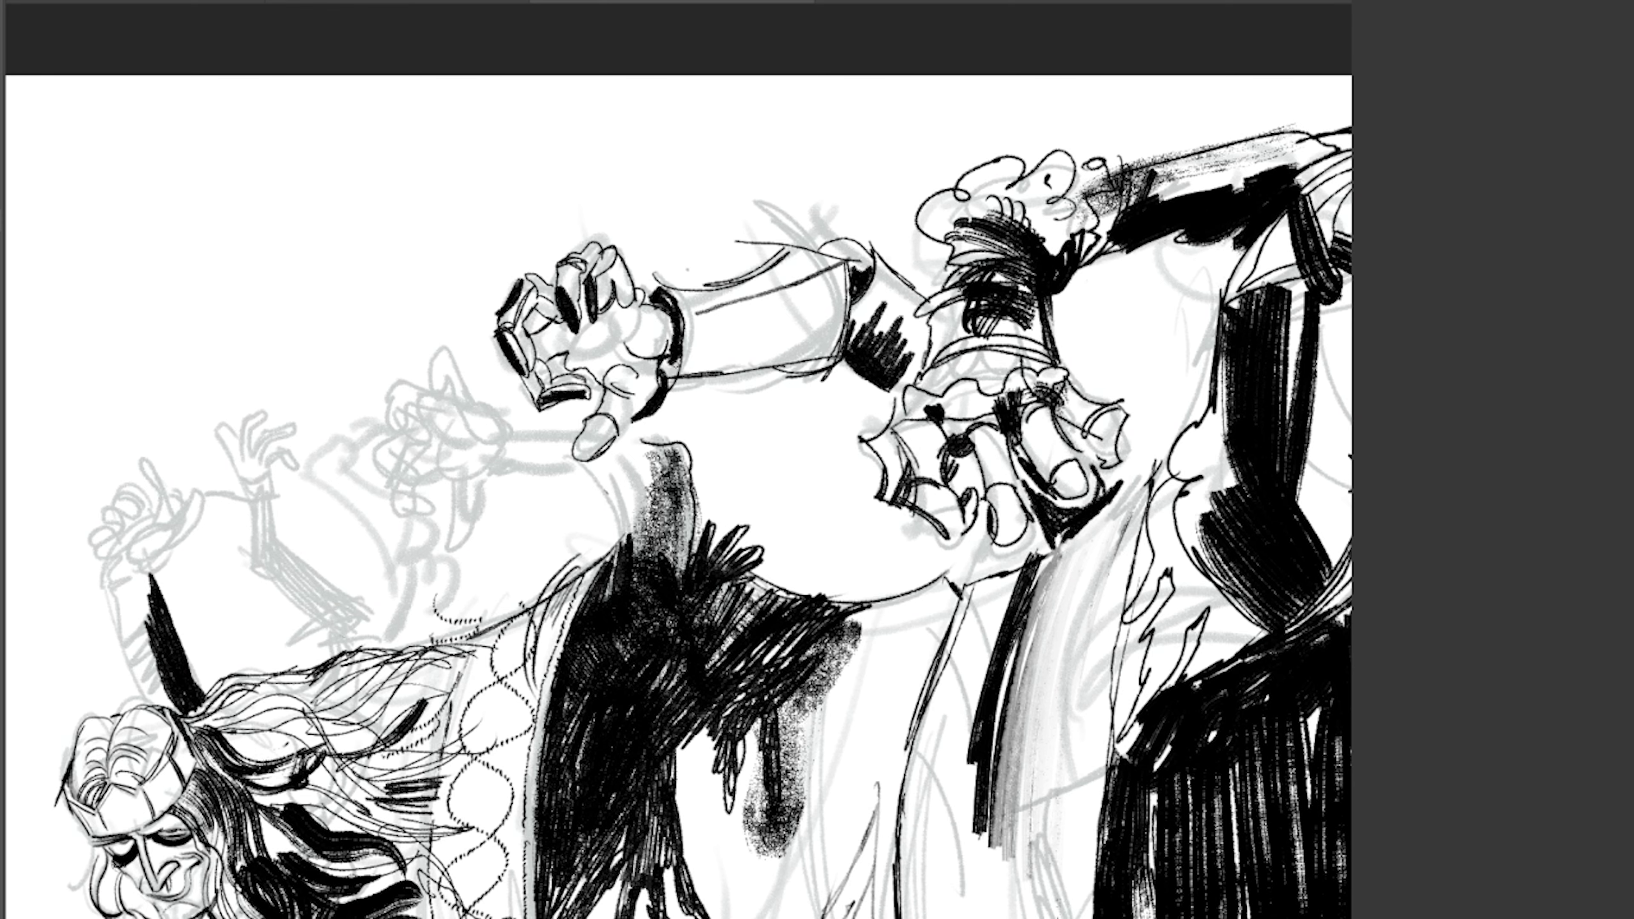
{"action": "scroll", "coordinate": [607, 426], "scroll_direction": "down", "scroll_amount": 5}
{"action": "scroll", "coordinate": [608, 426], "scroll_direction": "up", "scroll_amount": 4}
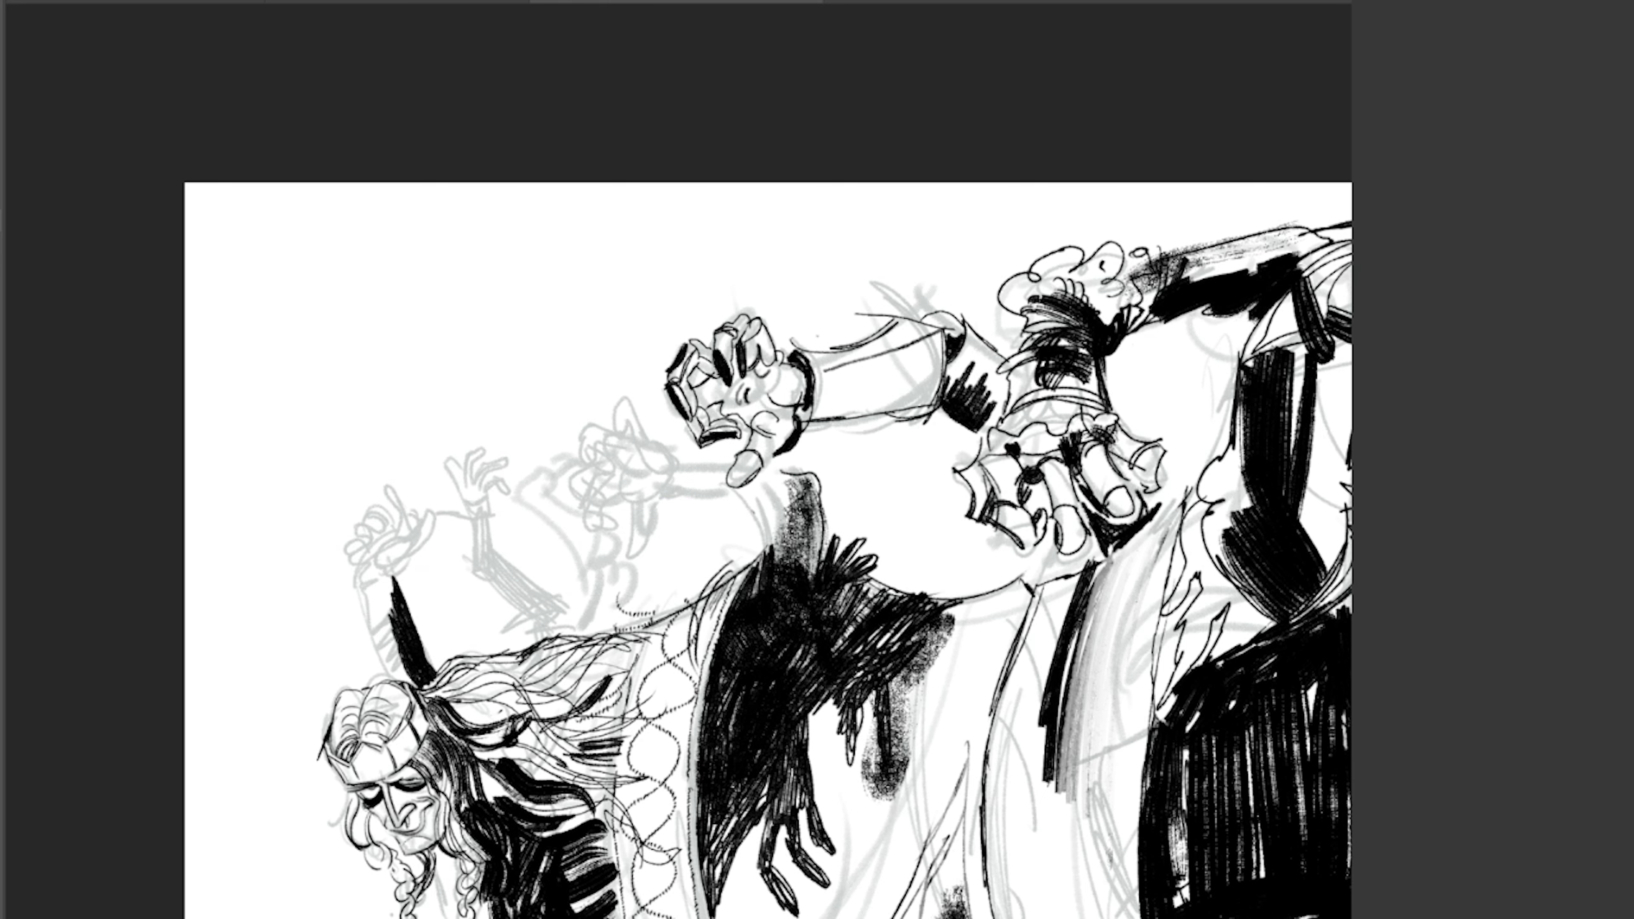
Fill the wrist cuff with dense dark hatching.
{"action": "scroll", "coordinate": [19, 373], "scroll_direction": "down", "scroll_amount": 1}
{"action": "left_click_drag", "start_coordinate": [824, 380], "coordinate": [933, 341]}
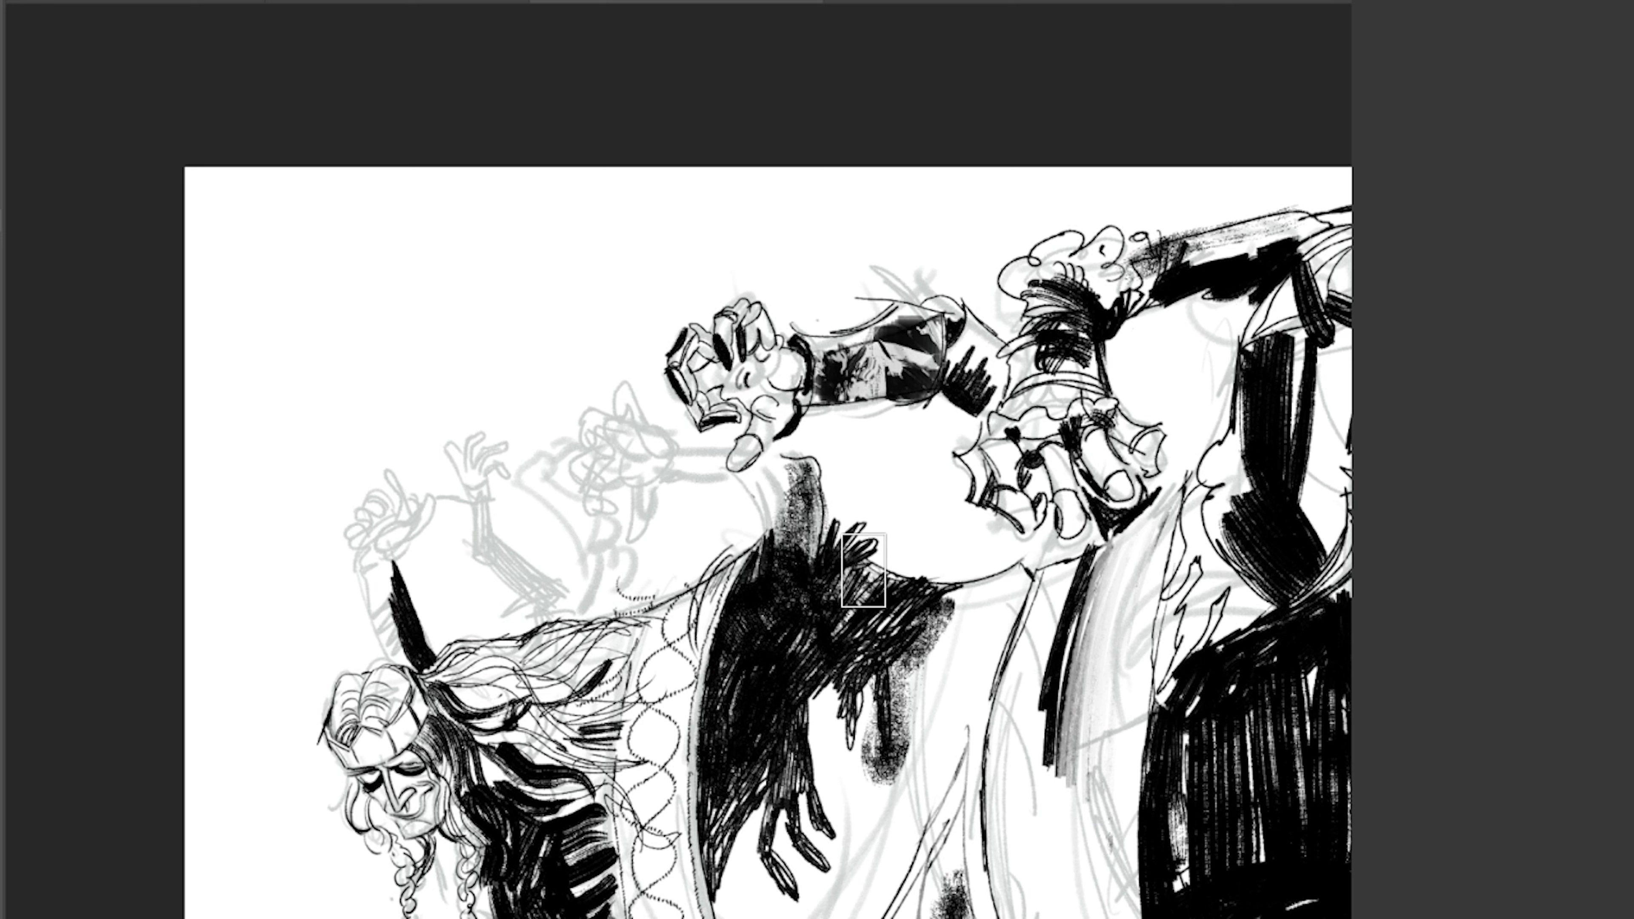
{"action": "left_click_drag", "start_coordinate": [959, 341], "coordinate": [991, 425]}
{"action": "mouse_move", "coordinate": [978, 367]}
{"action": "left_mouse_down"}
{"action": "mouse_move", "coordinate": [1010, 425]}
{"action": "mouse_move", "coordinate": [1006, 409]}
{"action": "left_mouse_up"}
{"action": "left_click_drag", "start_coordinate": [946, 344], "coordinate": [997, 415]}
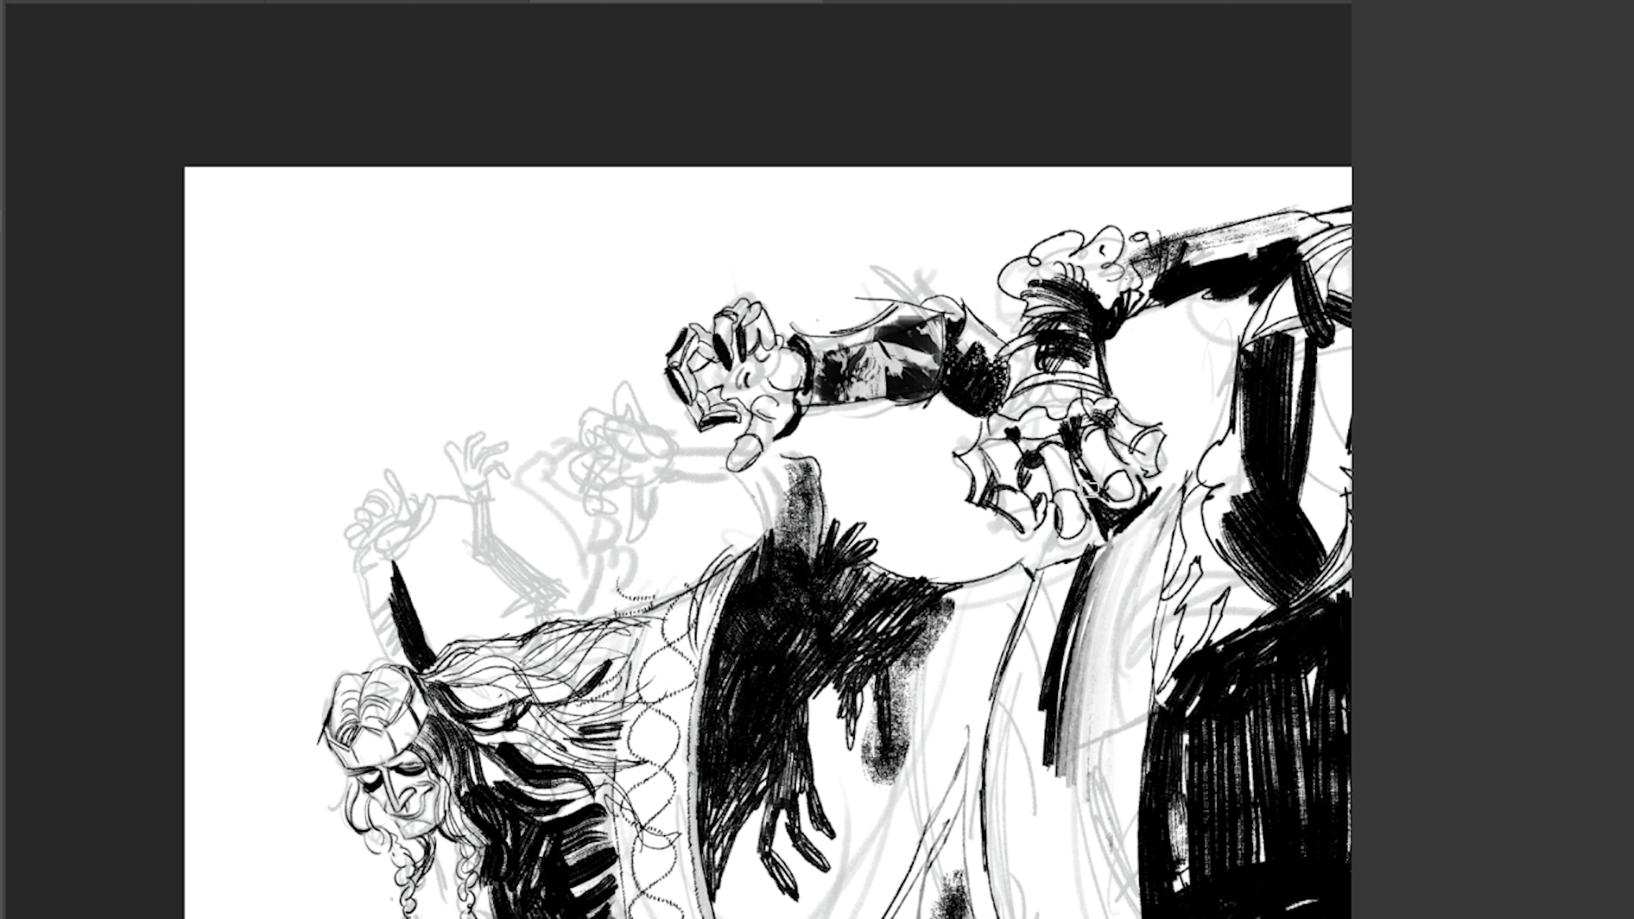
Add dark strokes around the hand and stipple dark texture over the cuff and along the sleeve.
{"action": "left_click_drag", "start_coordinate": [1087, 541], "coordinate": [1152, 450]}
{"action": "left_click_drag", "start_coordinate": [1075, 505], "coordinate": [1133, 470]}
{"action": "scroll", "coordinate": [944, 480], "scroll_direction": "left", "scroll_amount": 3}
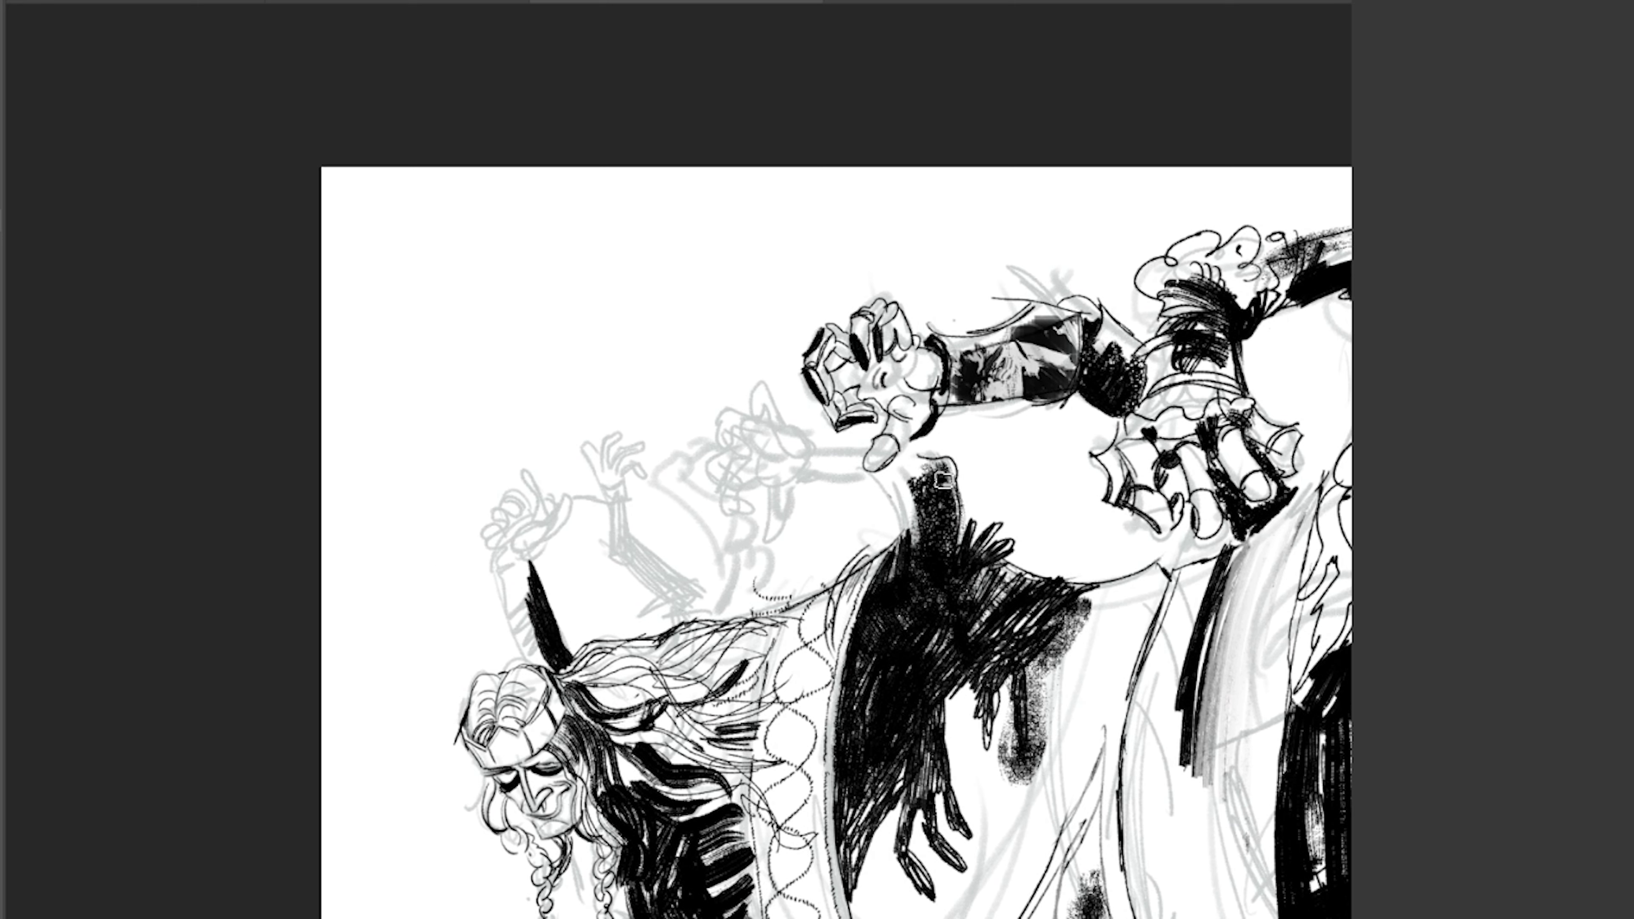
{"action": "left_click_drag", "start_coordinate": [943, 480], "coordinate": [888, 554]}
{"action": "mouse_move", "coordinate": [872, 467]}
{"action": "left_mouse_down"}
{"action": "mouse_move", "coordinate": [801, 470]}
{"action": "mouse_move", "coordinate": [766, 502]}
{"action": "left_mouse_up"}
{"action": "scroll", "coordinate": [782, 489], "scroll_direction": "down", "scroll_amount": 3}
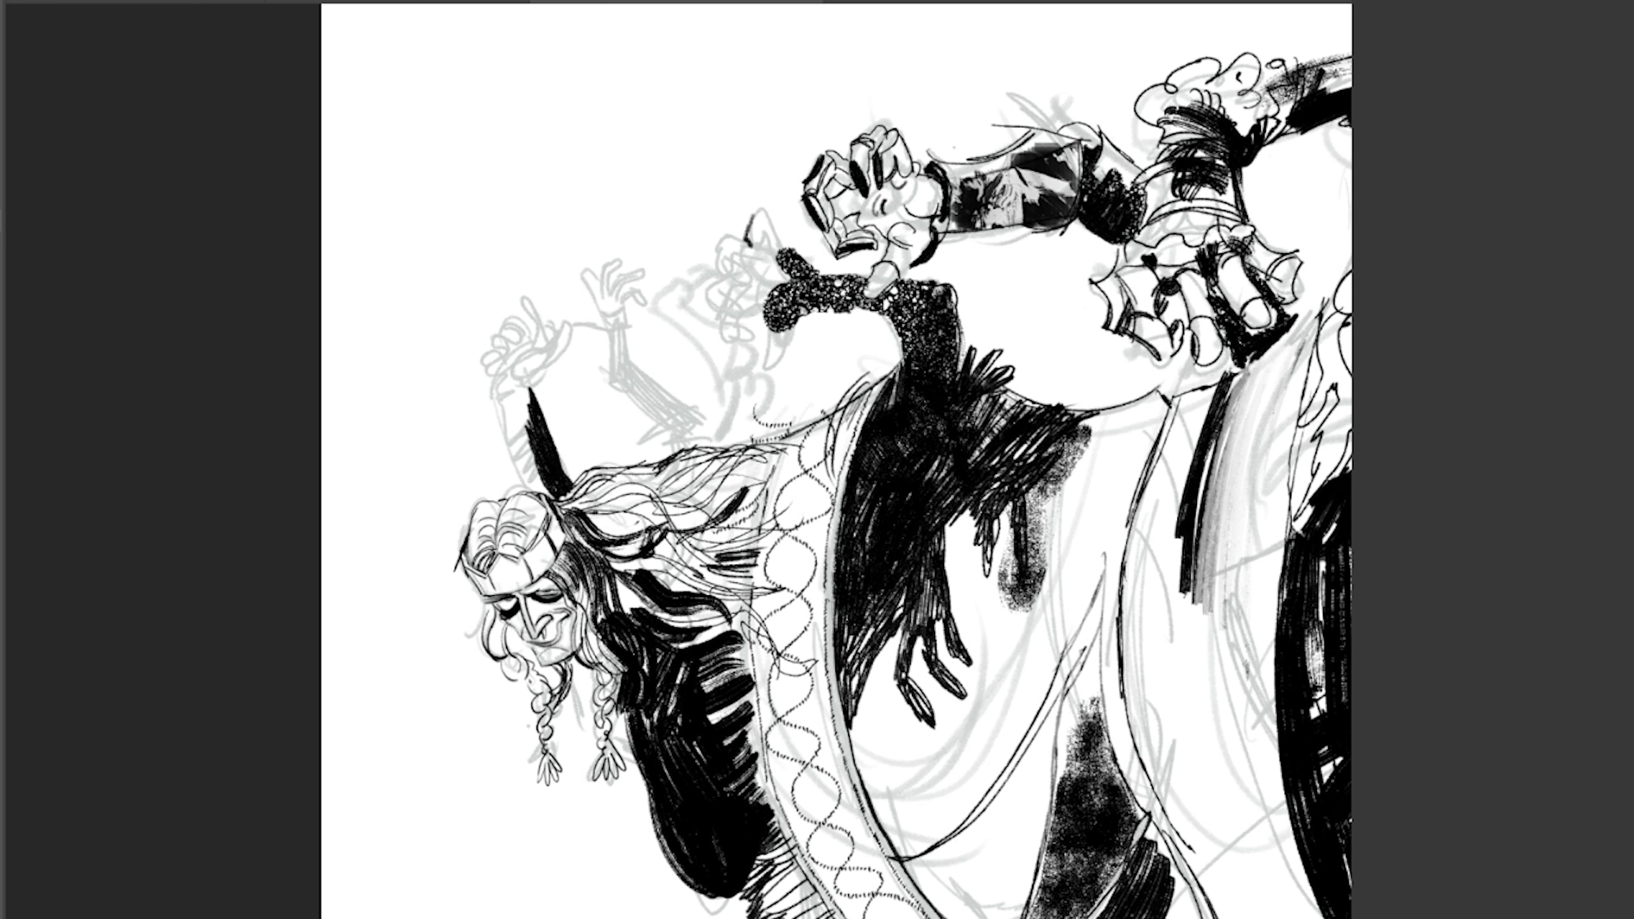
Ink the new clawed hand's fingers and wrist with dark fill, plus the sleeve's top edge.
{"action": "mouse_move", "coordinate": [758, 220]}
{"action": "left_mouse_down"}
{"action": "mouse_move", "coordinate": [747, 254]}
{"action": "mouse_move", "coordinate": [769, 261]}
{"action": "mouse_move", "coordinate": [719, 283]}
{"action": "mouse_move", "coordinate": [748, 265]}
{"action": "mouse_move", "coordinate": [721, 300]}
{"action": "mouse_move", "coordinate": [754, 362]}
{"action": "left_mouse_up"}
{"action": "left_click_drag", "start_coordinate": [795, 306], "coordinate": [772, 383]}
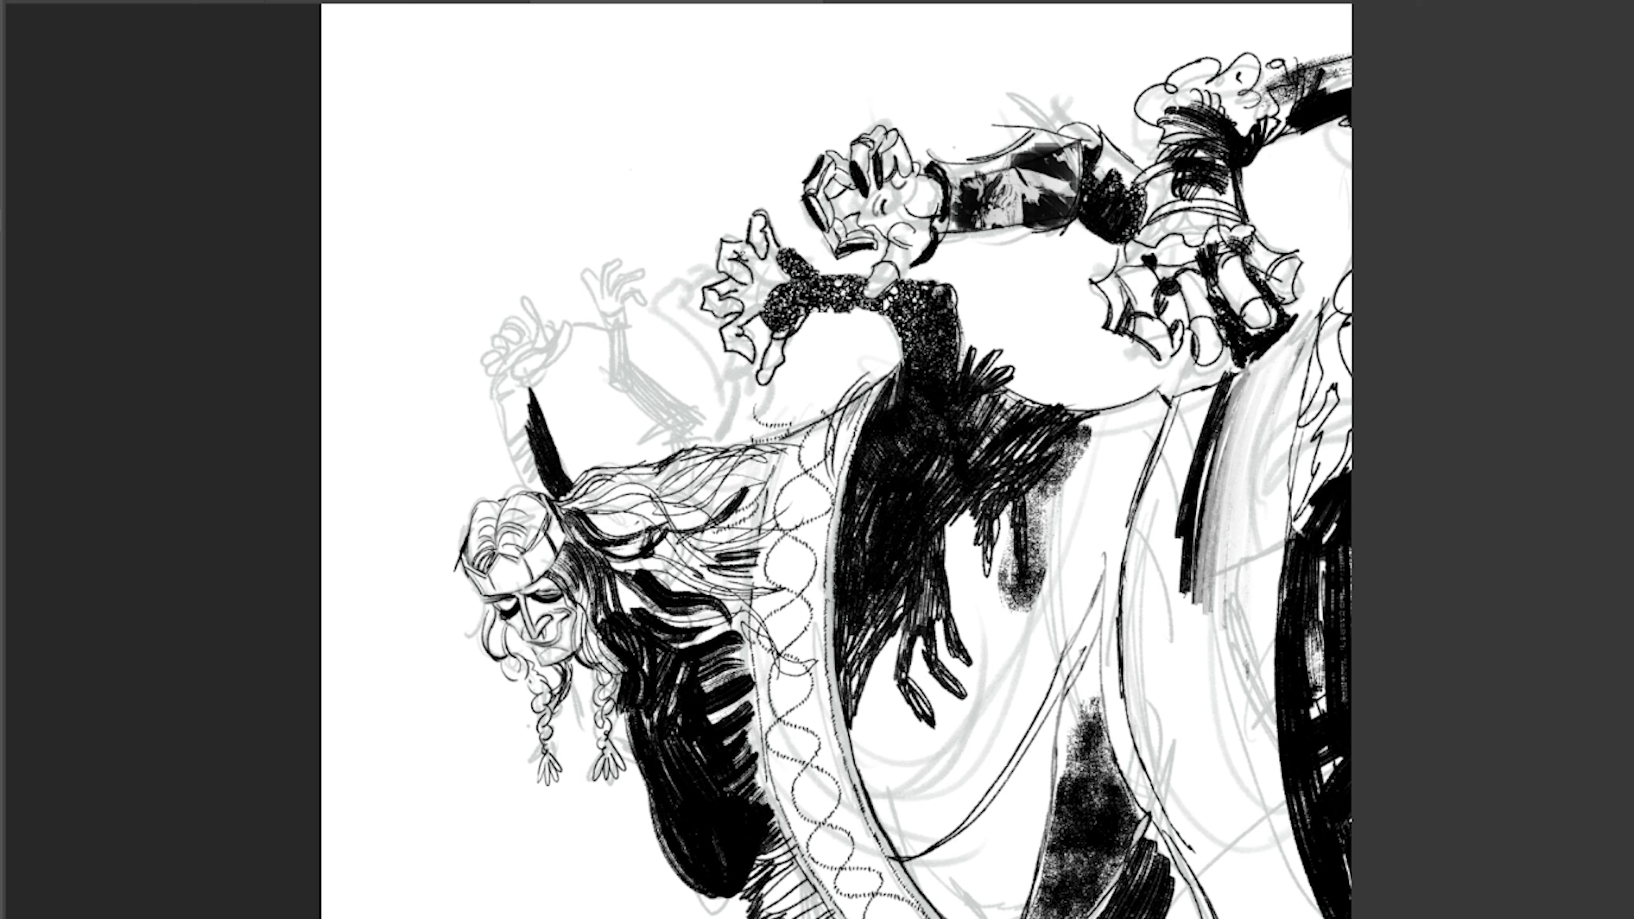
{"action": "mouse_move", "coordinate": [730, 248]}
{"action": "left_mouse_down"}
{"action": "mouse_move", "coordinate": [792, 293]}
{"action": "mouse_move", "coordinate": [724, 331]}
{"action": "mouse_move", "coordinate": [781, 364]}
{"action": "left_mouse_up"}
{"action": "left_click_drag", "start_coordinate": [813, 302], "coordinate": [762, 378]}
{"action": "mouse_move", "coordinate": [802, 269]}
{"action": "left_mouse_down"}
{"action": "mouse_move", "coordinate": [959, 285]}
{"action": "mouse_move", "coordinate": [920, 321]}
{"action": "left_mouse_up"}
{"action": "left_click_drag", "start_coordinate": [933, 267], "coordinate": [898, 325]}
{"action": "mouse_move", "coordinate": [830, 306]}
{"action": "left_mouse_down"}
{"action": "mouse_move", "coordinate": [827, 331]}
{"action": "mouse_move", "coordinate": [851, 339]}
{"action": "left_mouse_up"}
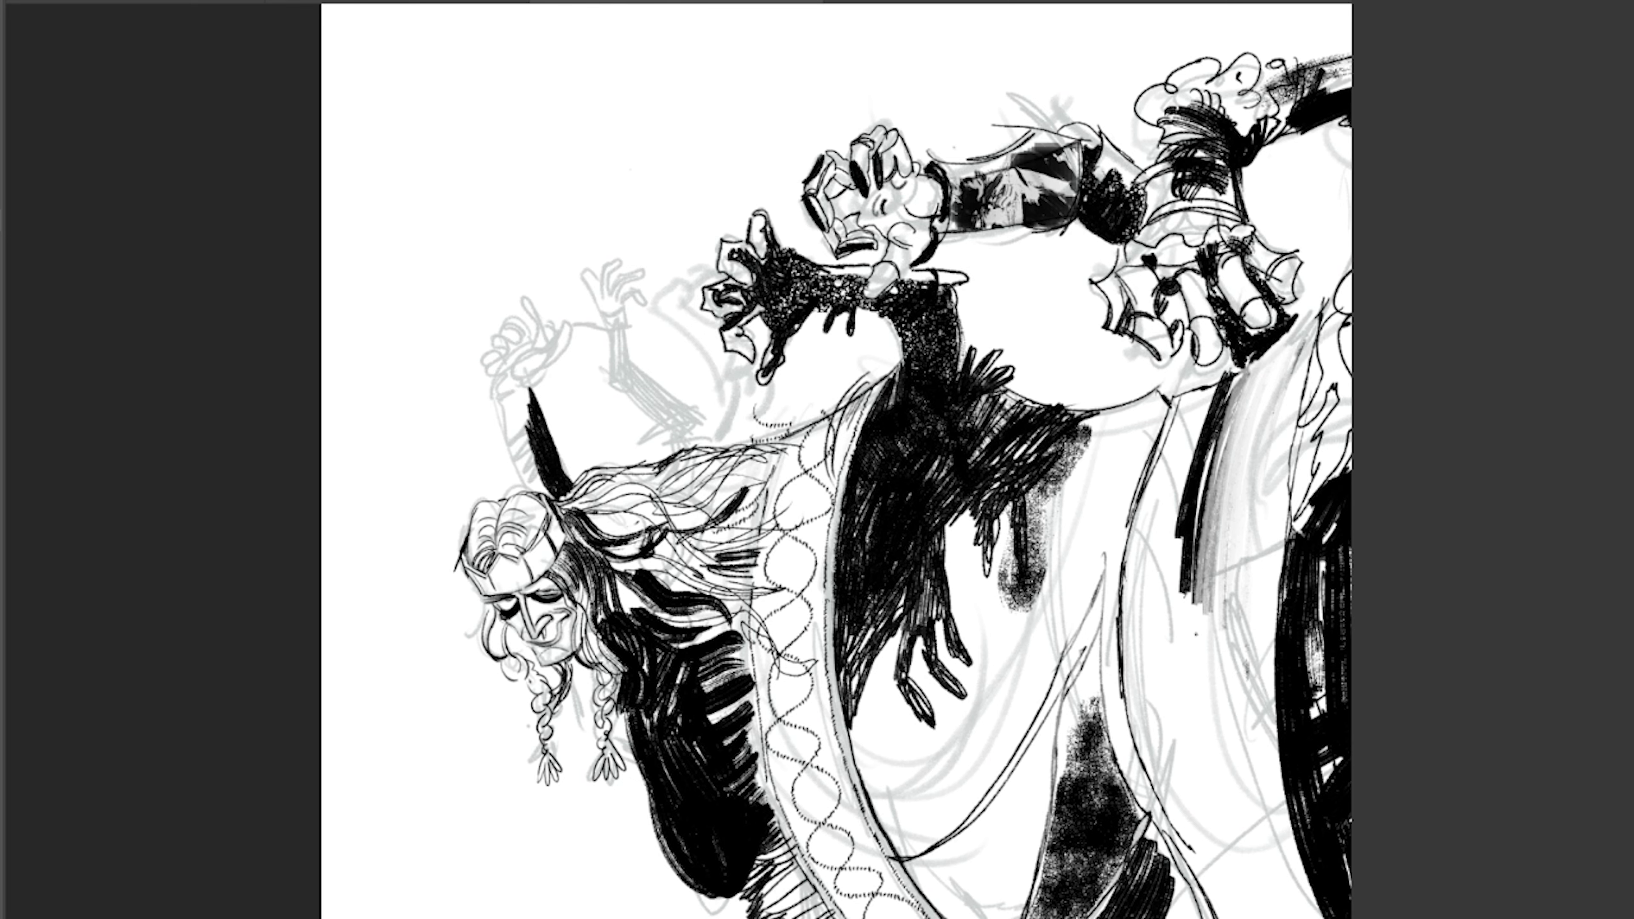
{"action": "scroll", "coordinate": [837, 460], "scroll_direction": "left", "scroll_amount": 5}
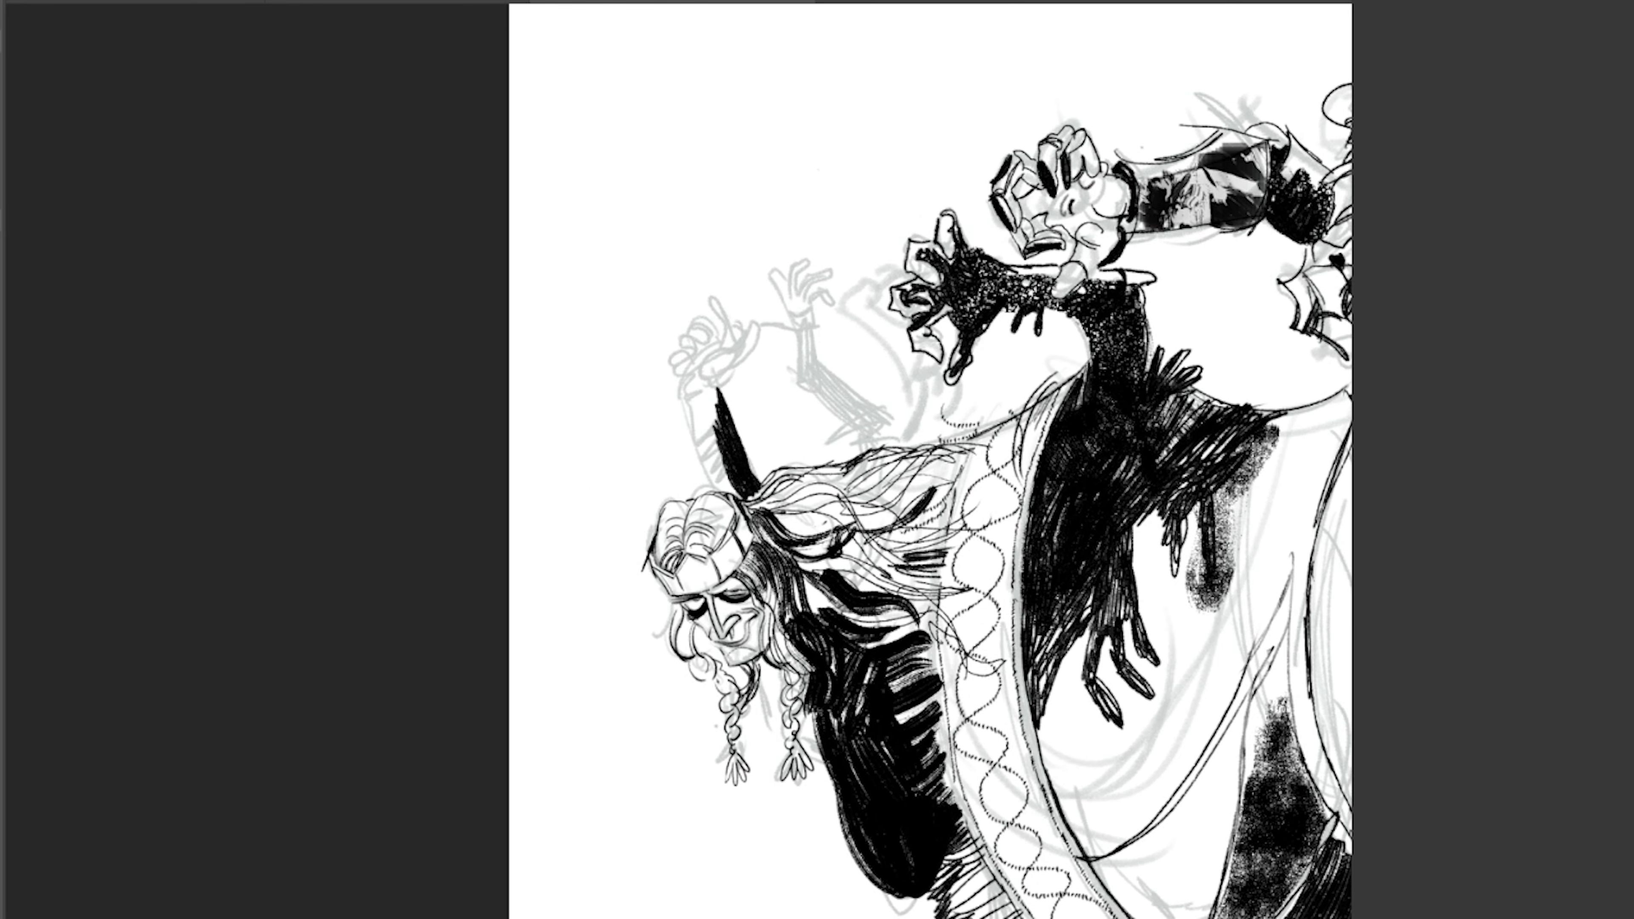
Ink the wrist sleeve, arm outlines and a new hand with palm and fingers over the sketch.
{"action": "left_click_drag", "start_coordinate": [965, 451], "coordinate": [997, 450]}
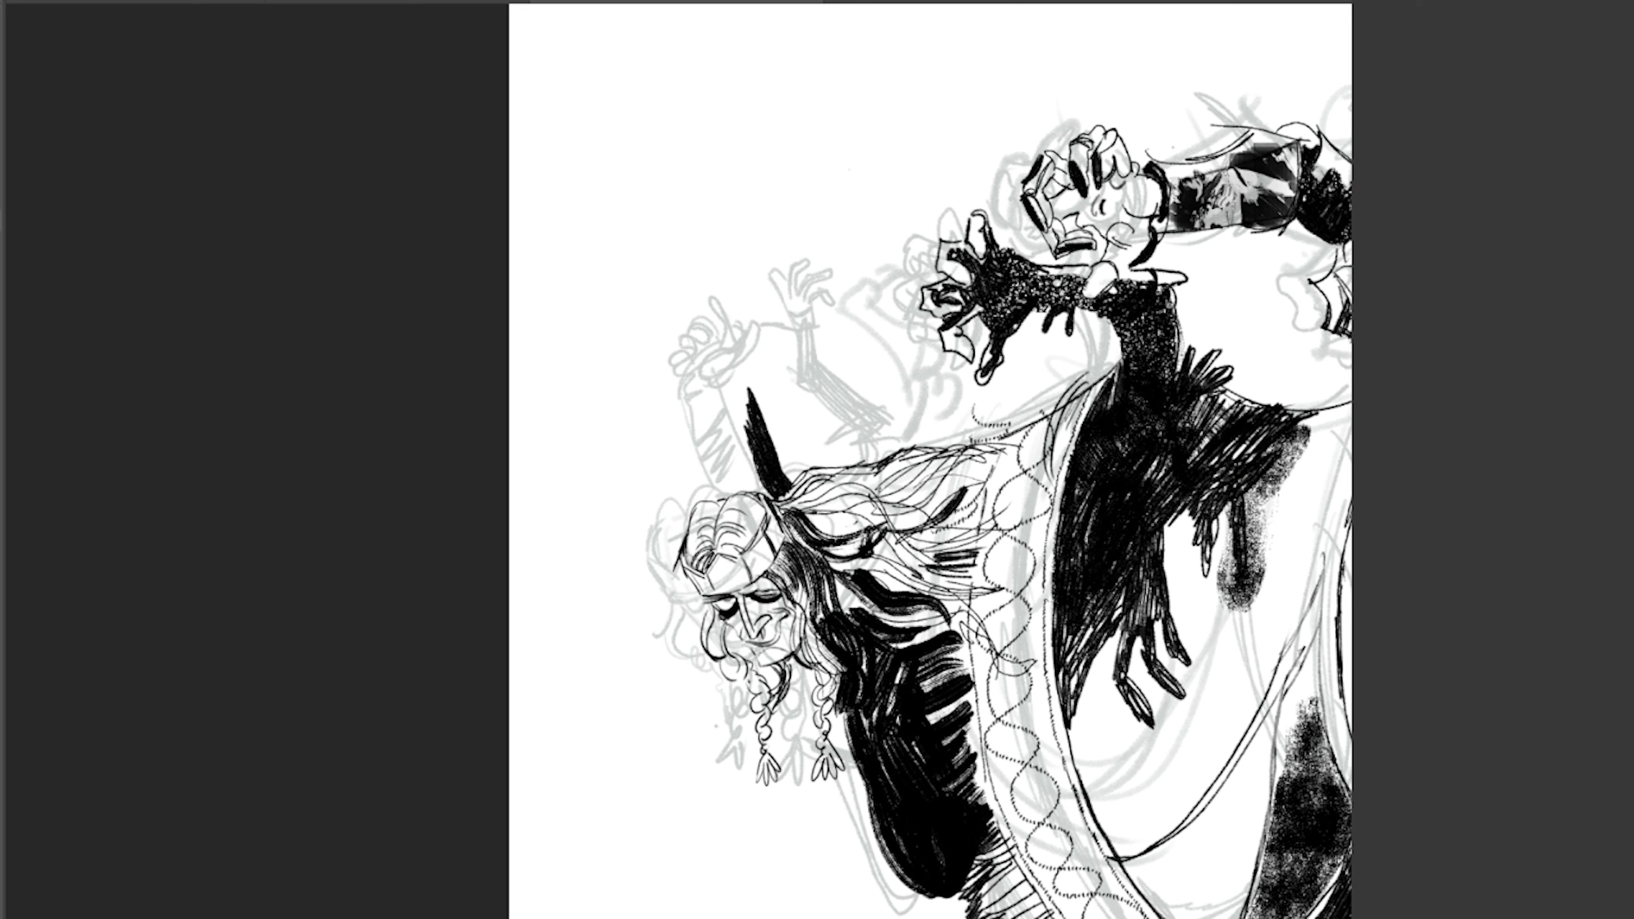
{"action": "mouse_move", "coordinate": [843, 303]}
{"action": "left_mouse_down"}
{"action": "mouse_move", "coordinate": [880, 283]}
{"action": "mouse_move", "coordinate": [914, 389]}
{"action": "mouse_move", "coordinate": [965, 386]}
{"action": "mouse_move", "coordinate": [927, 448]}
{"action": "left_mouse_up"}
{"action": "left_click_drag", "start_coordinate": [965, 386], "coordinate": [973, 444]}
{"action": "mouse_move", "coordinate": [849, 290]}
{"action": "left_mouse_down"}
{"action": "mouse_move", "coordinate": [889, 270]}
{"action": "mouse_move", "coordinate": [917, 283]}
{"action": "left_mouse_up"}
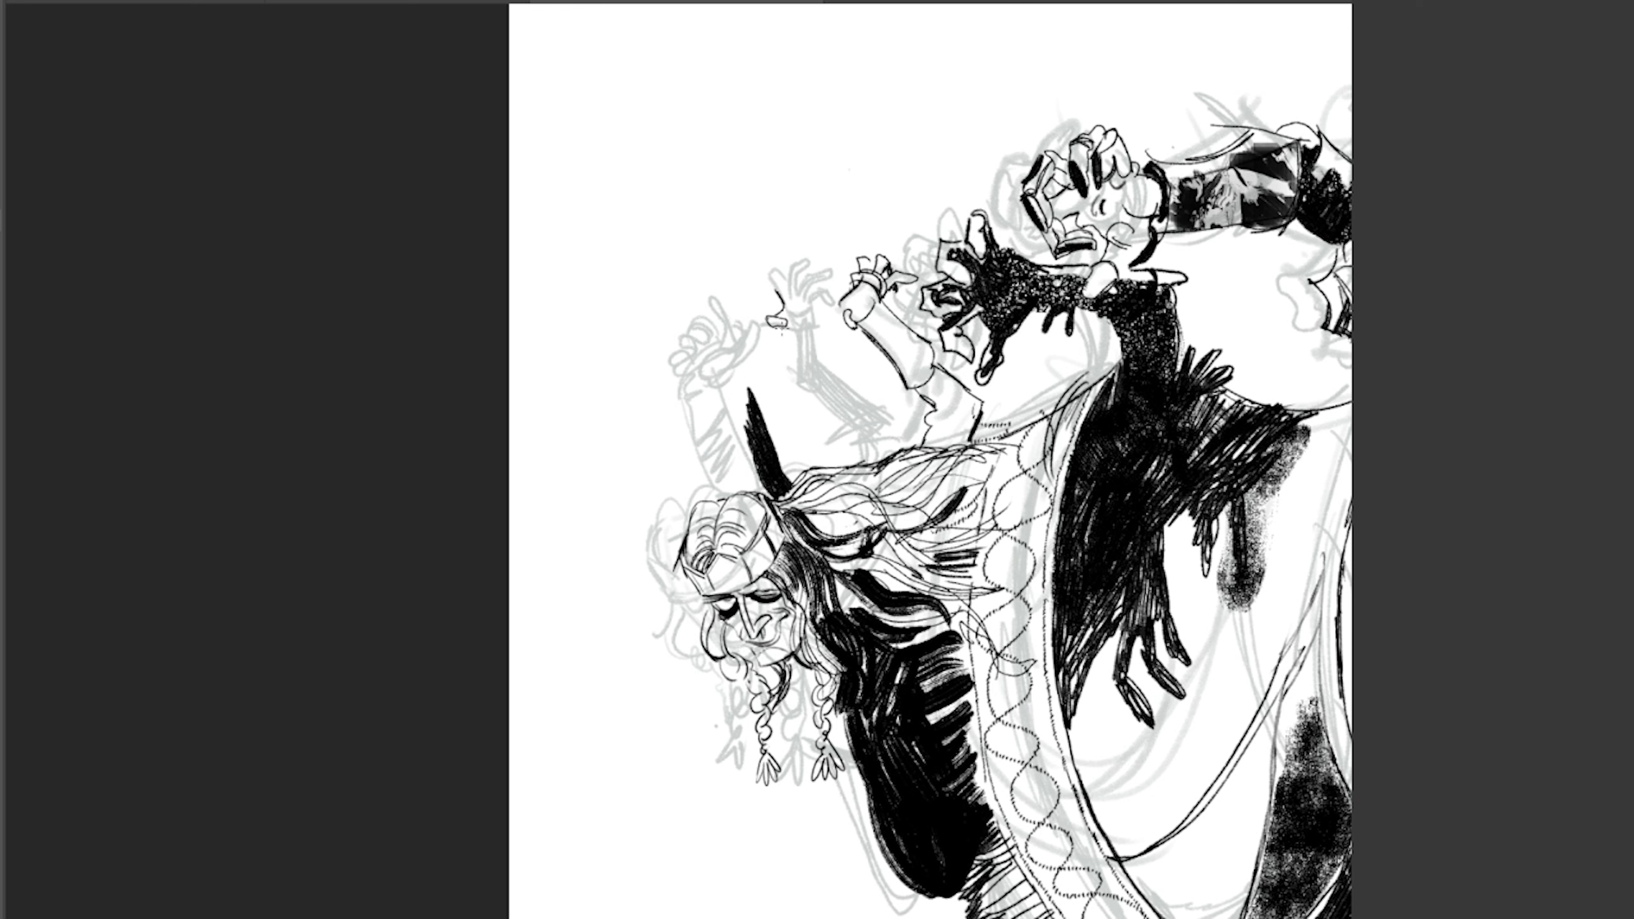
{"action": "left_click_drag", "start_coordinate": [798, 316], "coordinate": [776, 335]}
{"action": "mouse_move", "coordinate": [778, 278]}
{"action": "left_mouse_down"}
{"action": "mouse_move", "coordinate": [821, 316]}
{"action": "mouse_move", "coordinate": [799, 331]}
{"action": "left_mouse_up"}
{"action": "left_click_drag", "start_coordinate": [801, 290], "coordinate": [837, 270]}
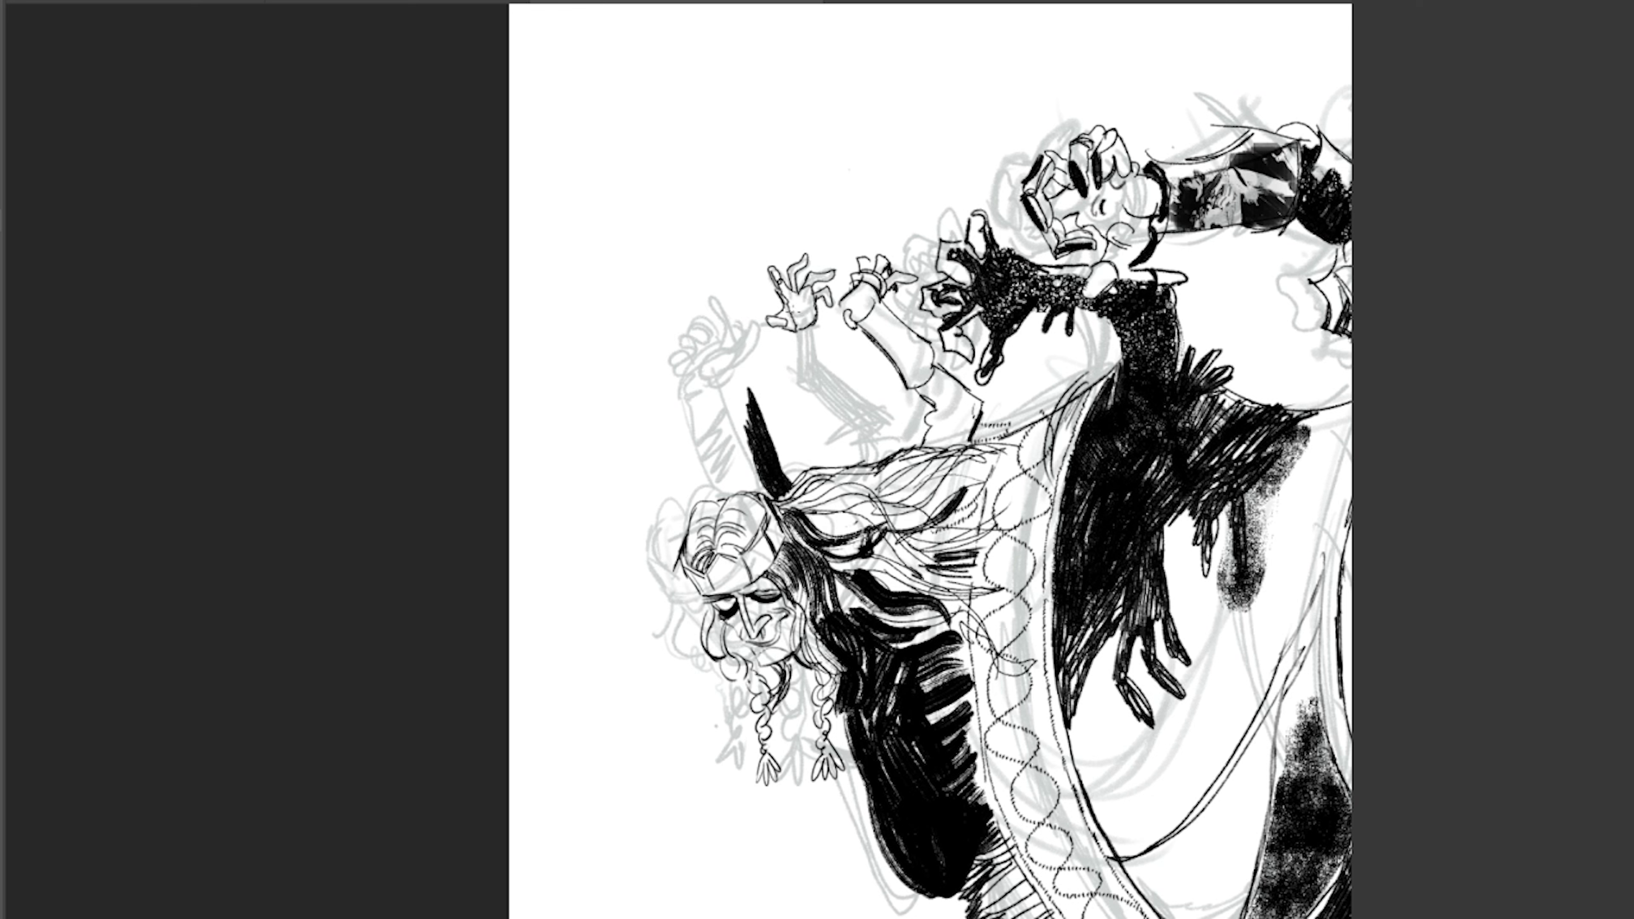
Ink the left sleeve cuff, the lower arm's cuff and edges, and the fist's knuckle lines.
{"action": "left_click_drag", "start_coordinate": [791, 333], "coordinate": [827, 354]}
{"action": "left_click_drag", "start_coordinate": [815, 320], "coordinate": [829, 354]}
{"action": "left_click_drag", "start_coordinate": [859, 438], "coordinate": [902, 425]}
{"action": "left_click_drag", "start_coordinate": [826, 357], "coordinate": [890, 417]}
{"action": "left_click_drag", "start_coordinate": [862, 444], "coordinate": [866, 463]}
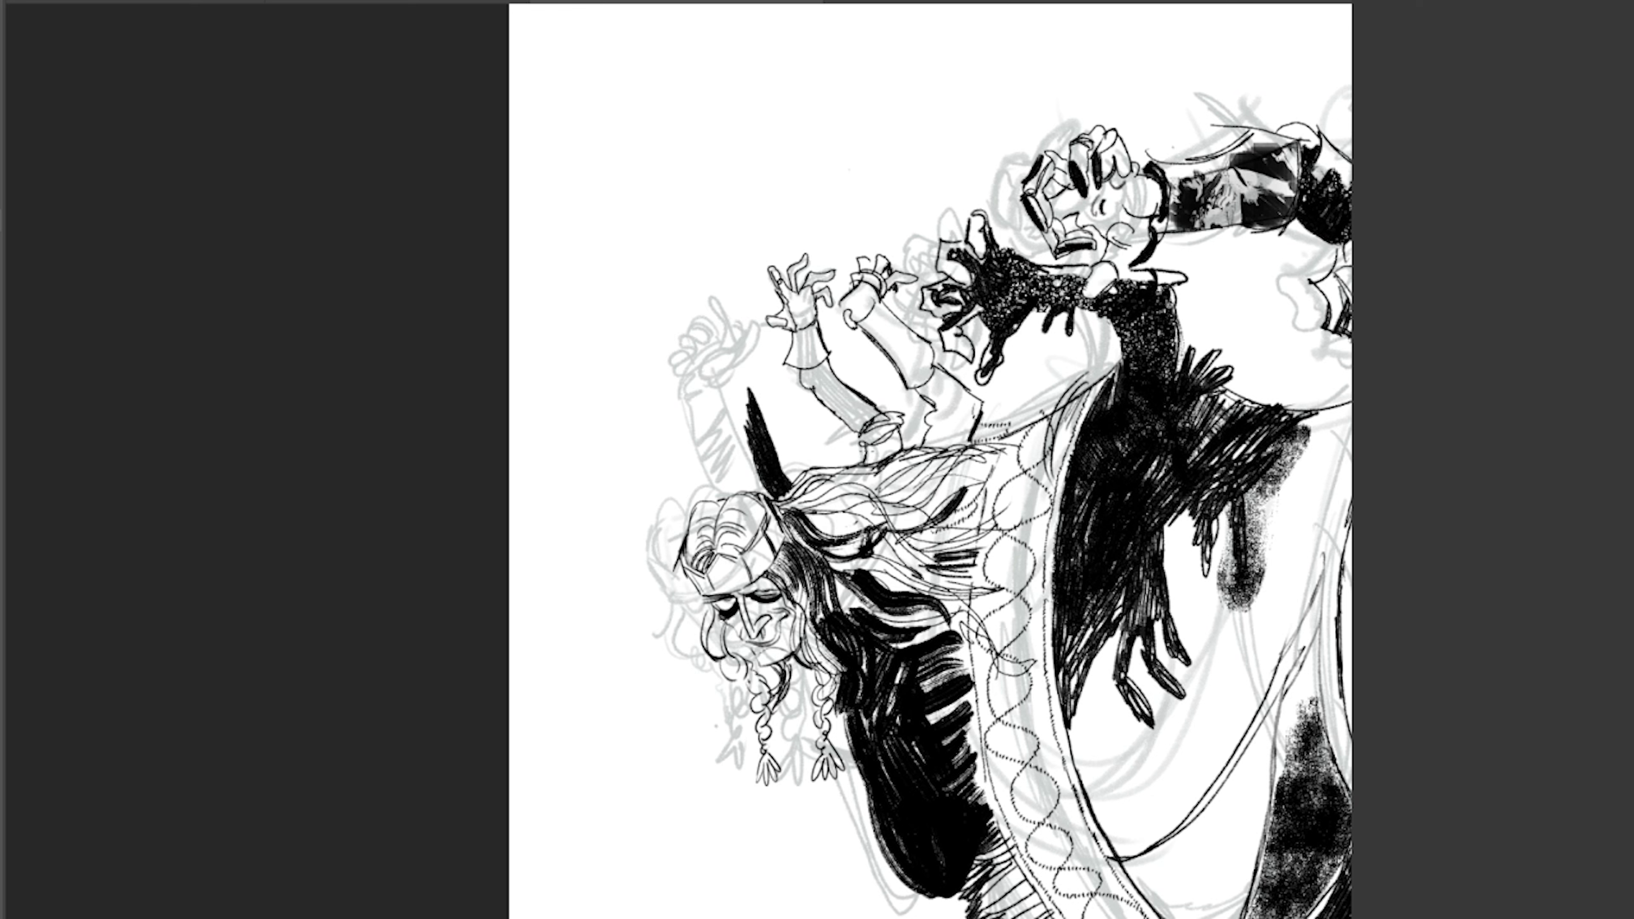
{"action": "left_click_drag", "start_coordinate": [847, 302], "coordinate": [865, 341]}
{"action": "mouse_move", "coordinate": [872, 300]}
{"action": "left_mouse_down"}
{"action": "mouse_move", "coordinate": [891, 342]}
{"action": "mouse_move", "coordinate": [991, 395]}
{"action": "mouse_move", "coordinate": [995, 428]}
{"action": "left_mouse_up"}
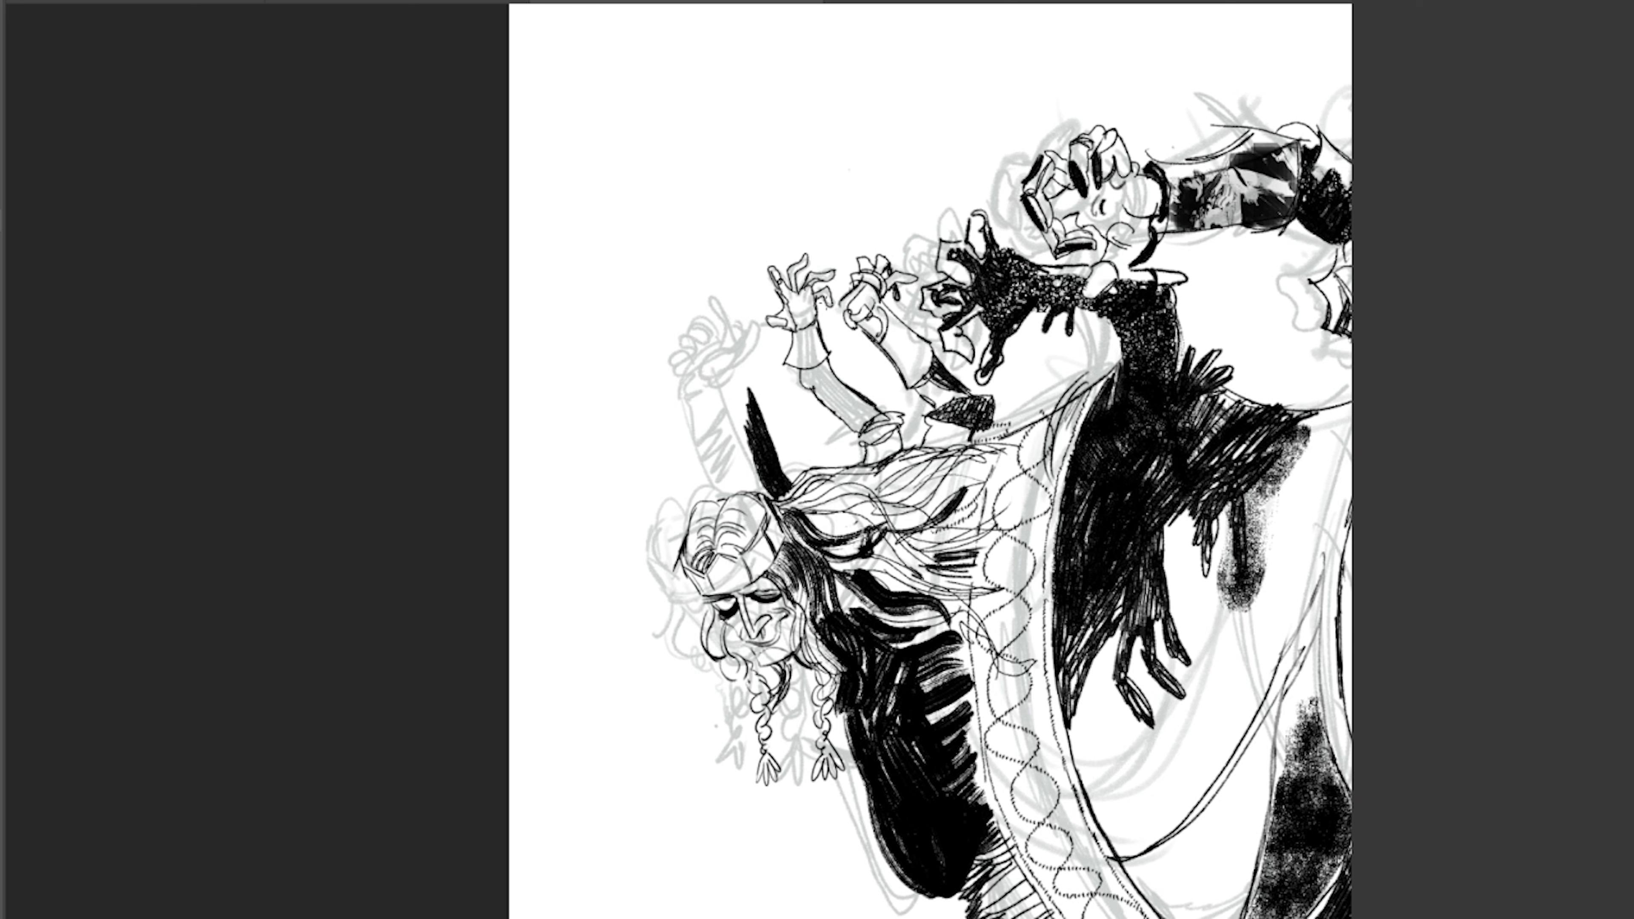
Hatch the left wrist cuff and darken solid bands across both forearms.
{"action": "left_click_drag", "start_coordinate": [803, 325], "coordinate": [790, 365]}
{"action": "mouse_move", "coordinate": [812, 309]}
{"action": "left_mouse_down"}
{"action": "mouse_move", "coordinate": [850, 416]}
{"action": "mouse_move", "coordinate": [875, 317]}
{"action": "left_mouse_up"}
{"action": "mouse_move", "coordinate": [859, 289]}
{"action": "left_mouse_down"}
{"action": "mouse_move", "coordinate": [897, 357]}
{"action": "mouse_move", "coordinate": [869, 336]}
{"action": "left_mouse_up"}
{"action": "left_click_drag", "start_coordinate": [875, 325], "coordinate": [904, 375]}
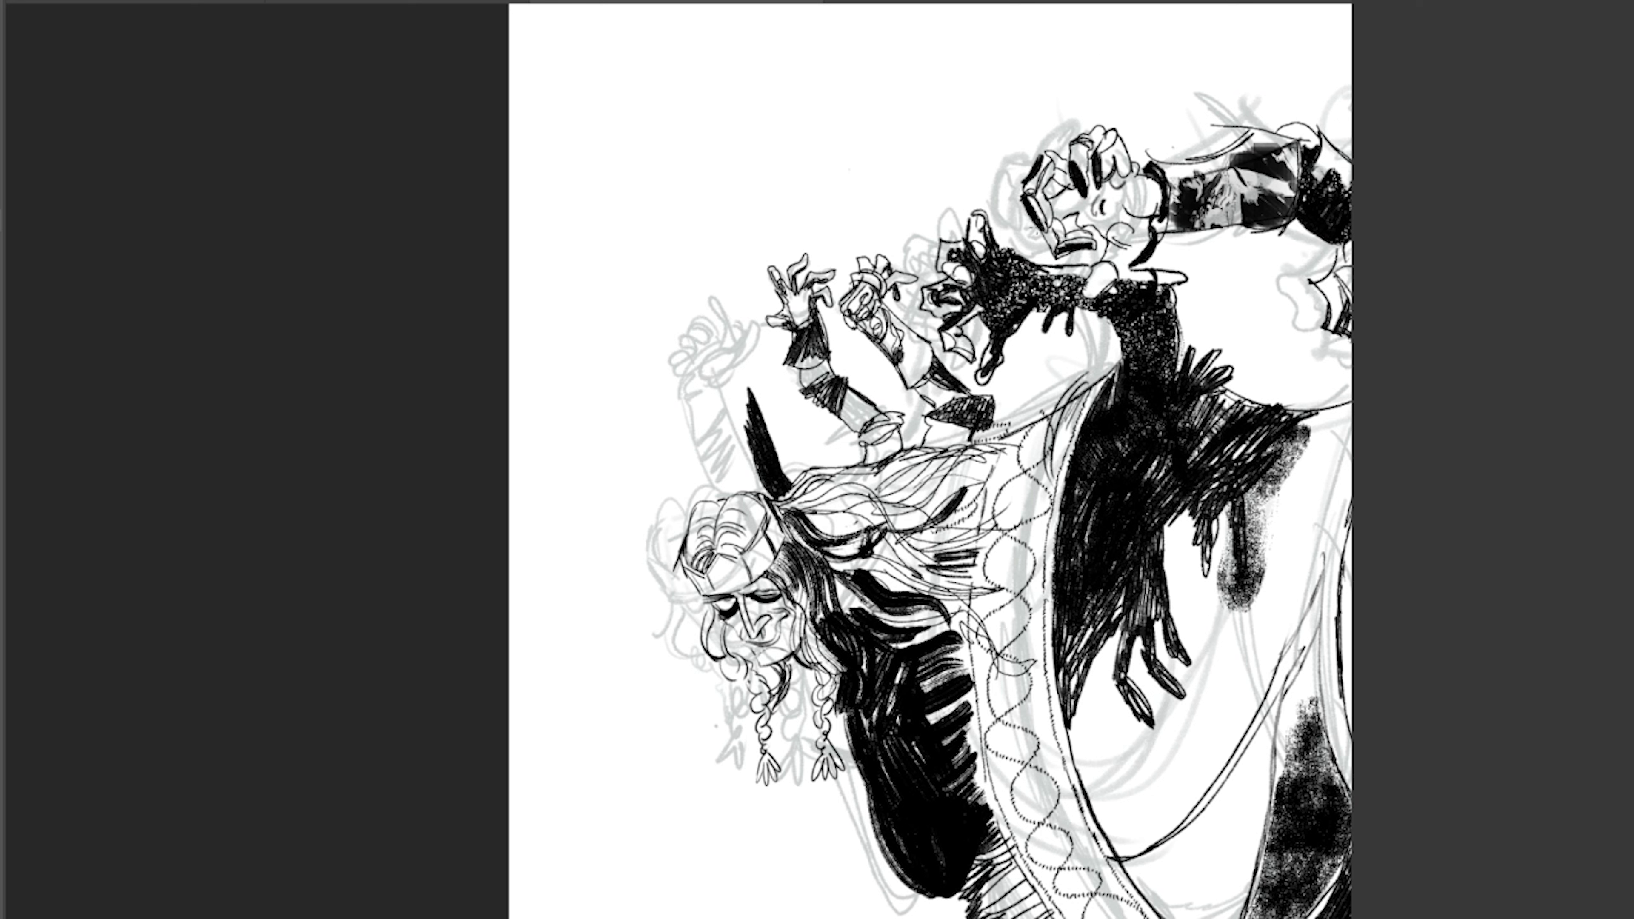
{"action": "mouse_move", "coordinate": [1001, 245]}
{"action": "left_mouse_down"}
{"action": "mouse_move", "coordinate": [1068, 277]}
{"action": "mouse_move", "coordinate": [1184, 275]}
{"action": "left_mouse_up"}
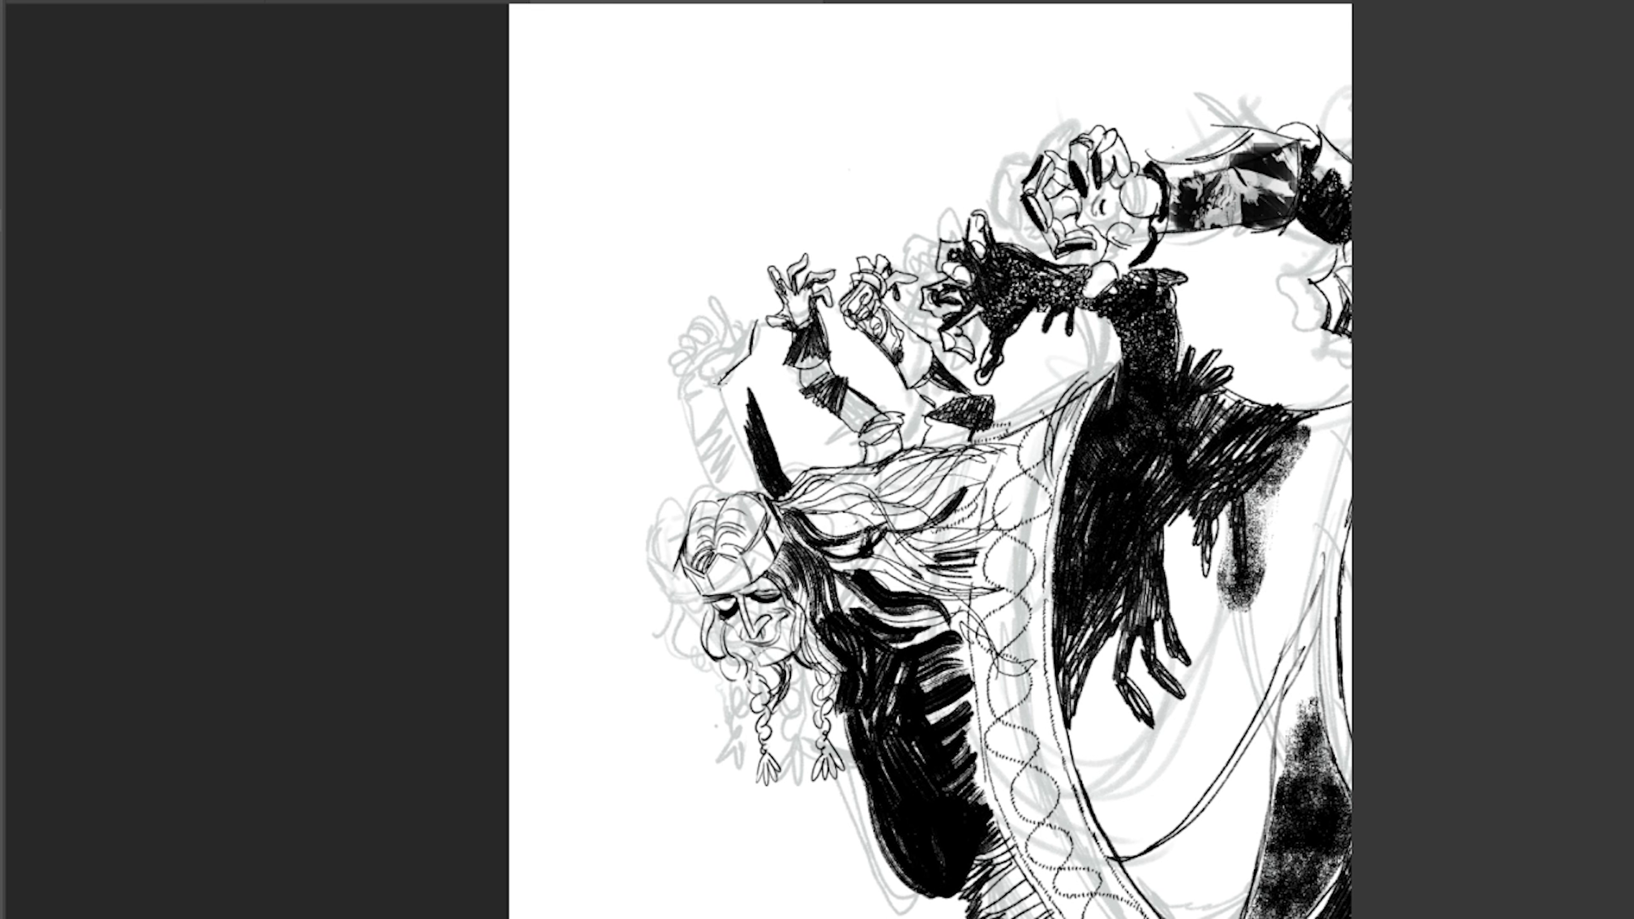
Undo the stray curved side contour and select the entire canvas.
{"action": "mouse_move", "coordinate": [725, 347]}
{"action": "left_mouse_down"}
{"action": "mouse_move", "coordinate": [714, 403]}
{"action": "mouse_move", "coordinate": [753, 480]}
{"action": "left_mouse_up"}
{"action": "key", "text": "ctrl+z"}
{"action": "key", "text": "ctrl+a"}
Erase the black pointed horn shape beside the crowned figure's head.
{"action": "scroll", "coordinate": [732, 269], "scroll_direction": "down", "scroll_amount": 3}
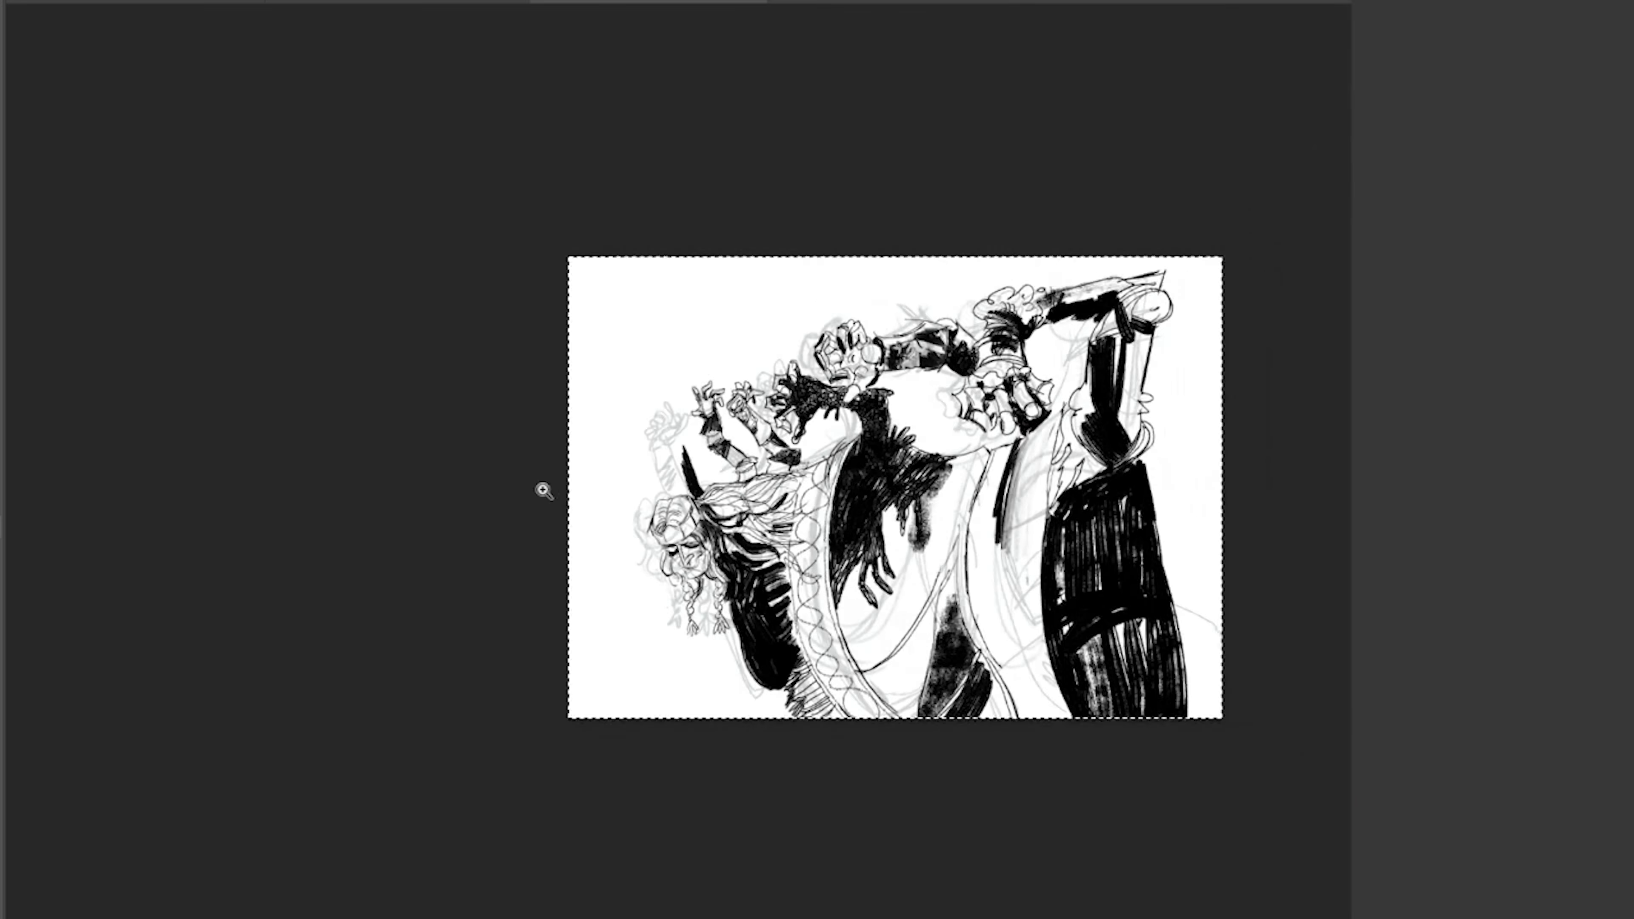
{"action": "scroll", "coordinate": [671, 300], "scroll_direction": "up", "scroll_amount": 3}
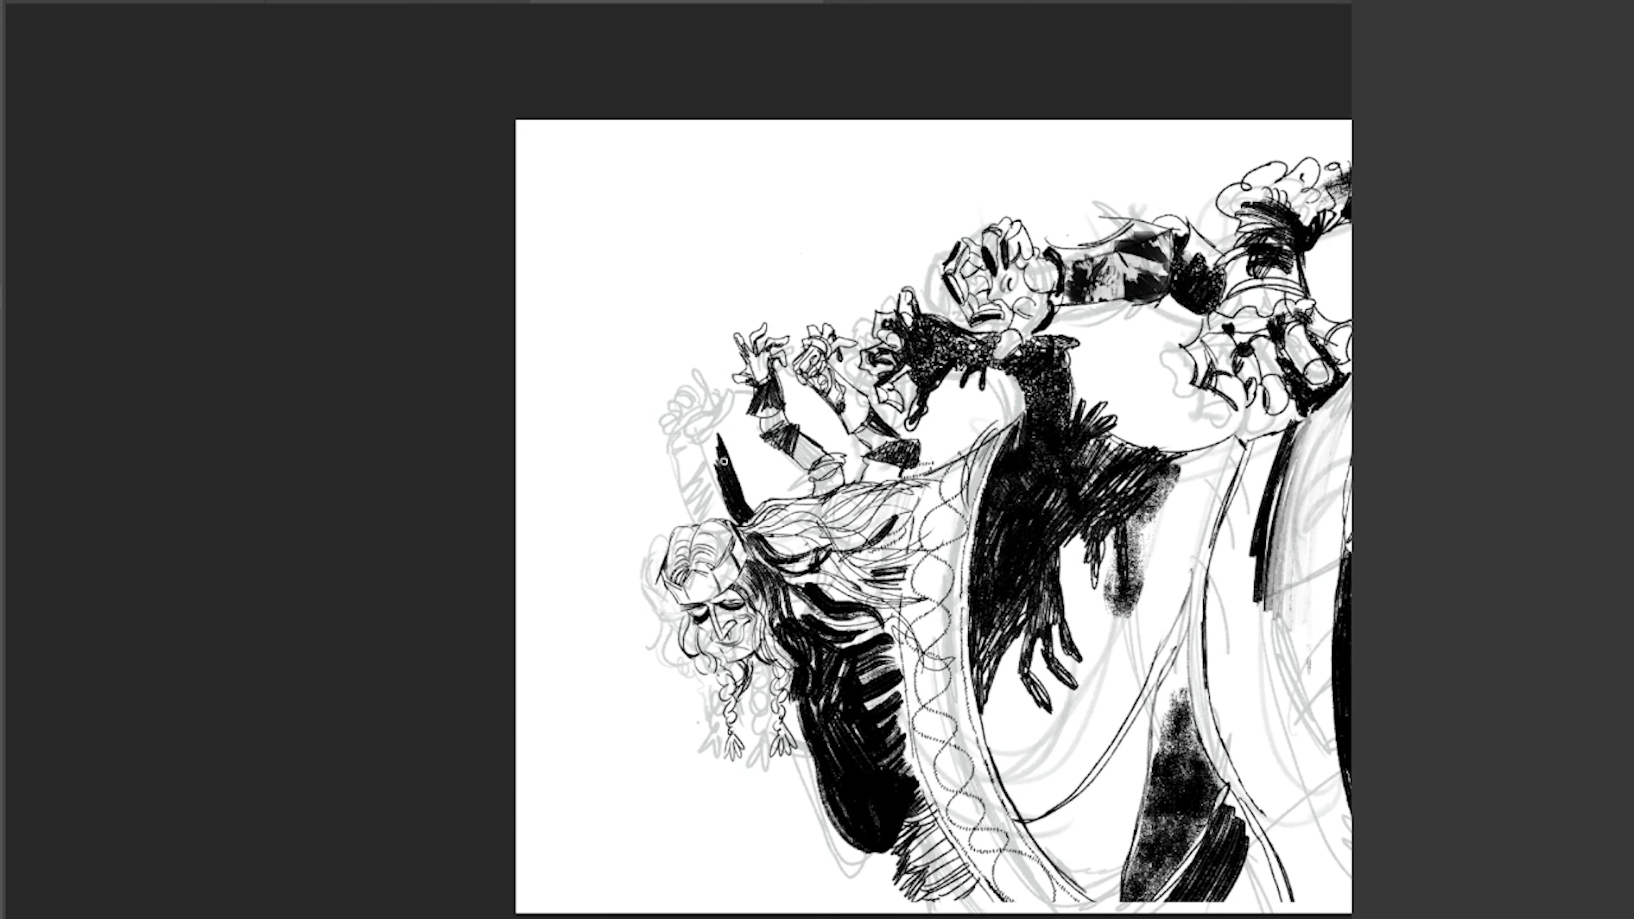
{"action": "left_click_drag", "start_coordinate": [723, 461], "coordinate": [740, 506]}
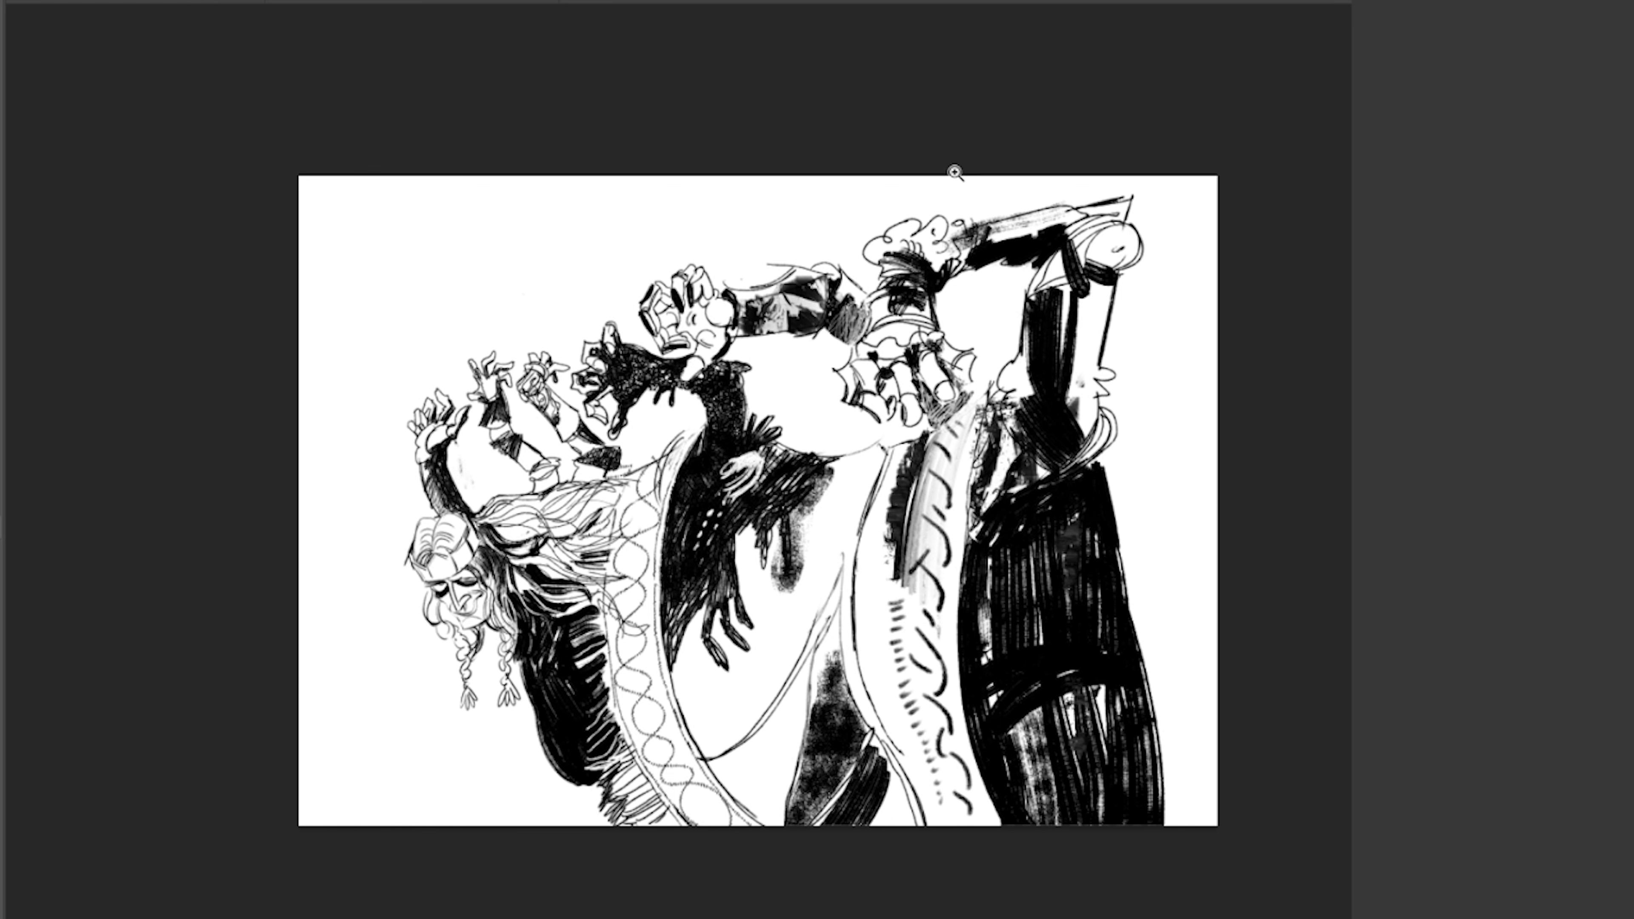
Paint green texture over the central body and hair, smoothing it into grey-olive.
{"action": "scroll", "coordinate": [954, 173], "scroll_direction": "up", "scroll_amount": 1}
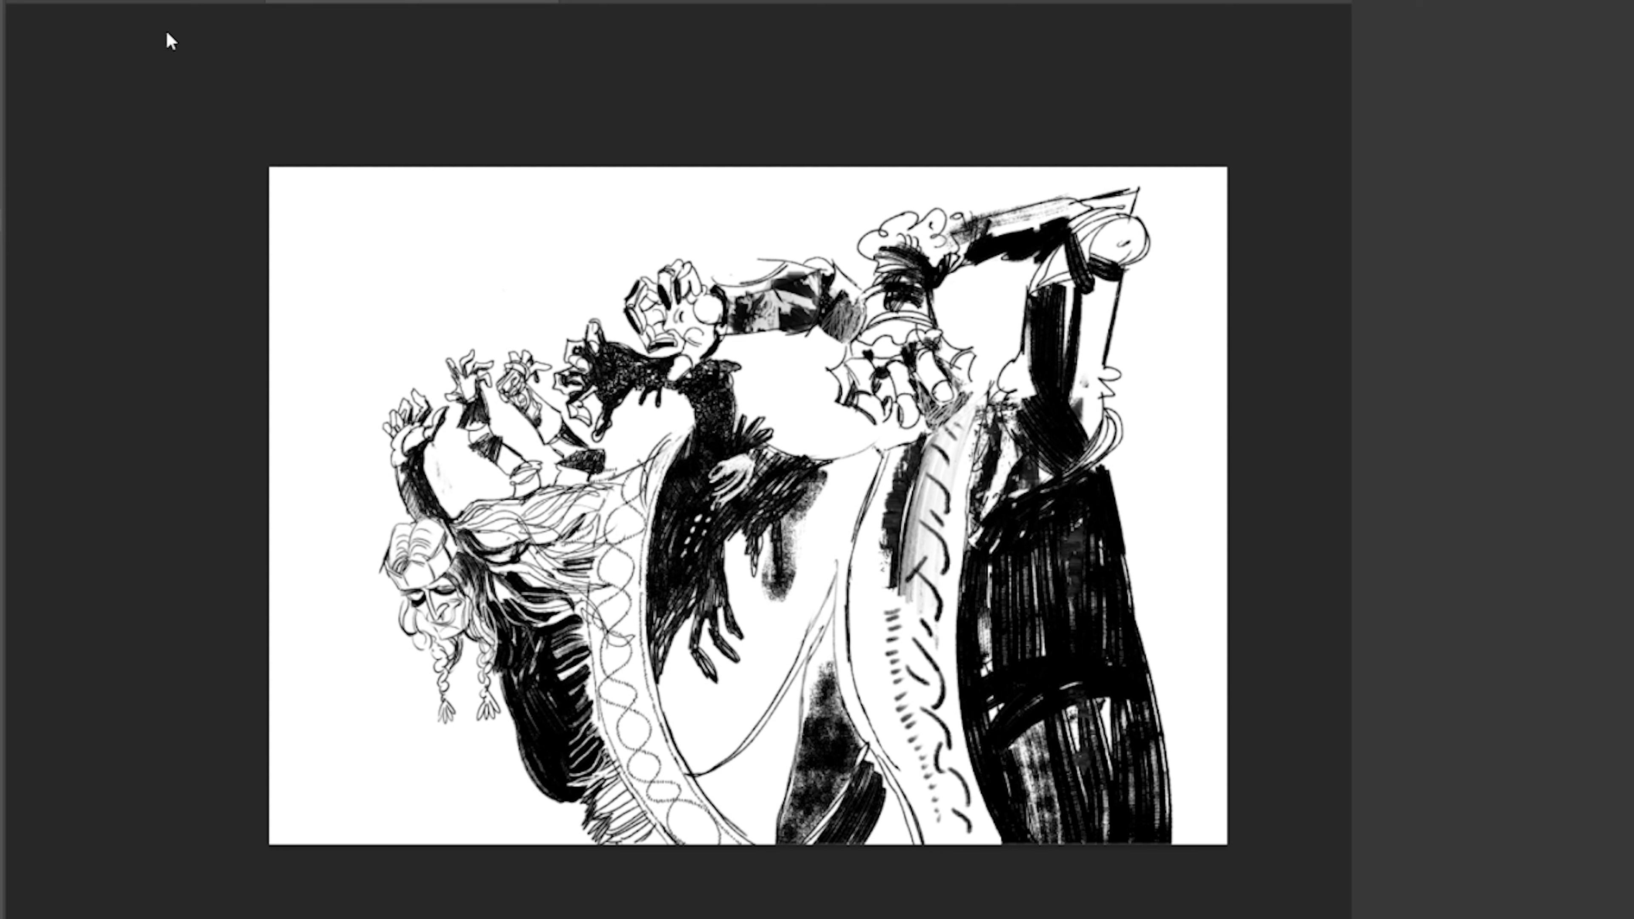
{"action": "mouse_move", "coordinate": [740, 618]}
{"action": "left_mouse_down"}
{"action": "mouse_move", "coordinate": [789, 779]}
{"action": "mouse_move", "coordinate": [856, 489]}
{"action": "mouse_move", "coordinate": [913, 773]}
{"action": "left_mouse_up"}
{"action": "mouse_move", "coordinate": [418, 547]}
{"action": "left_mouse_down"}
{"action": "mouse_move", "coordinate": [566, 579]}
{"action": "mouse_move", "coordinate": [592, 618]}
{"action": "left_mouse_up"}
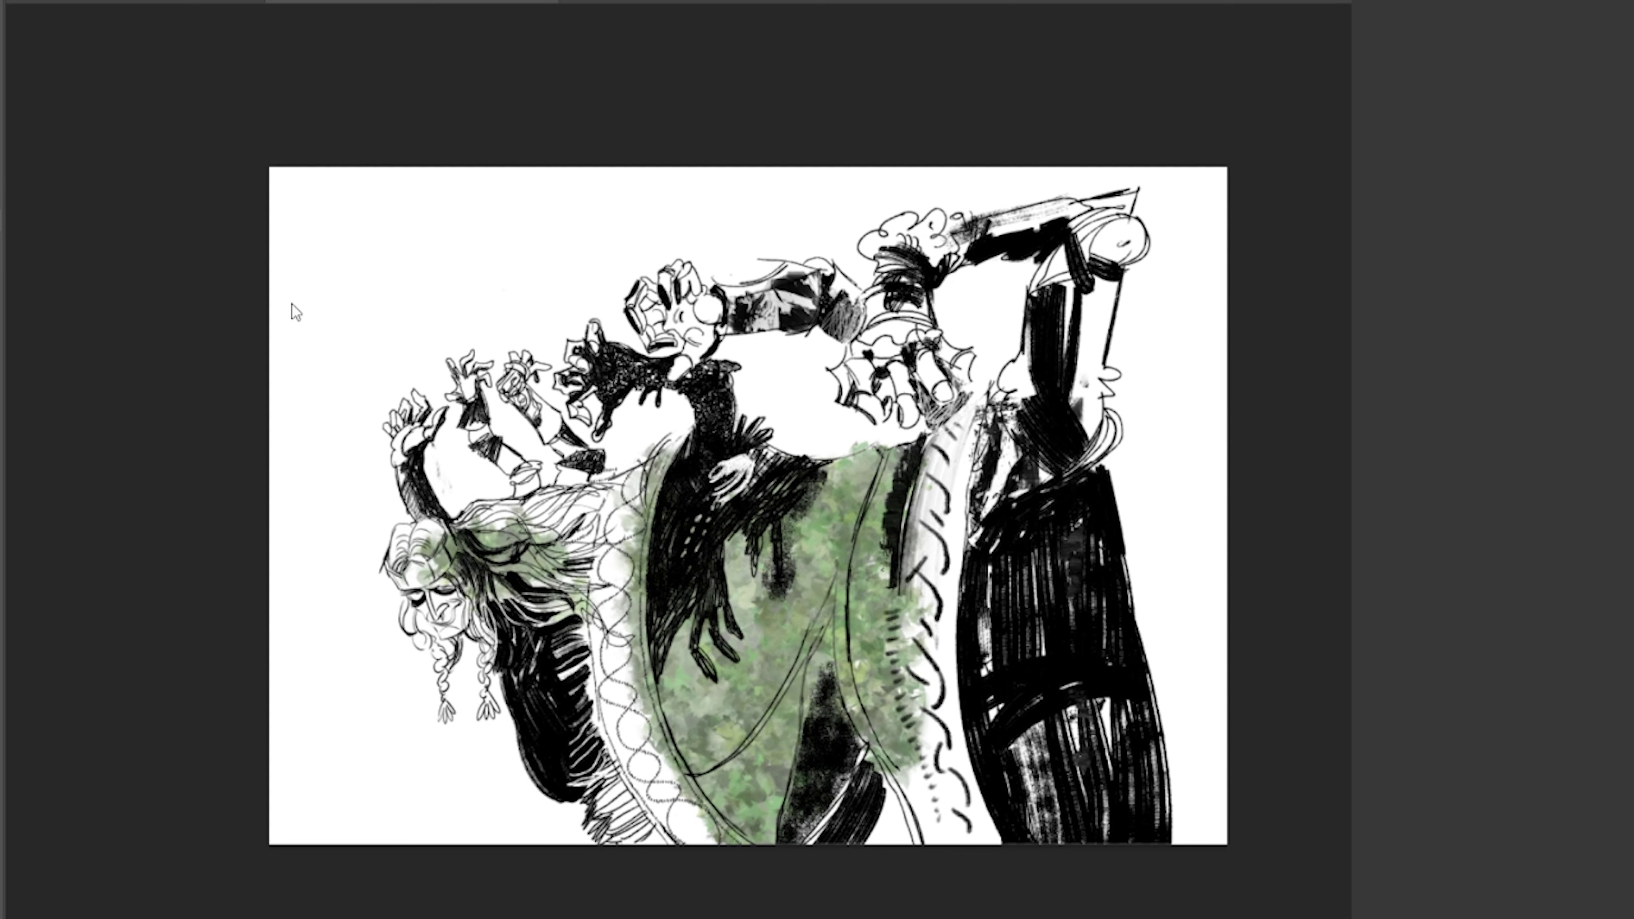
{"action": "left_click_drag", "start_coordinate": [708, 708], "coordinate": [792, 515]}
{"action": "left_click_drag", "start_coordinate": [676, 740], "coordinate": [836, 515]}
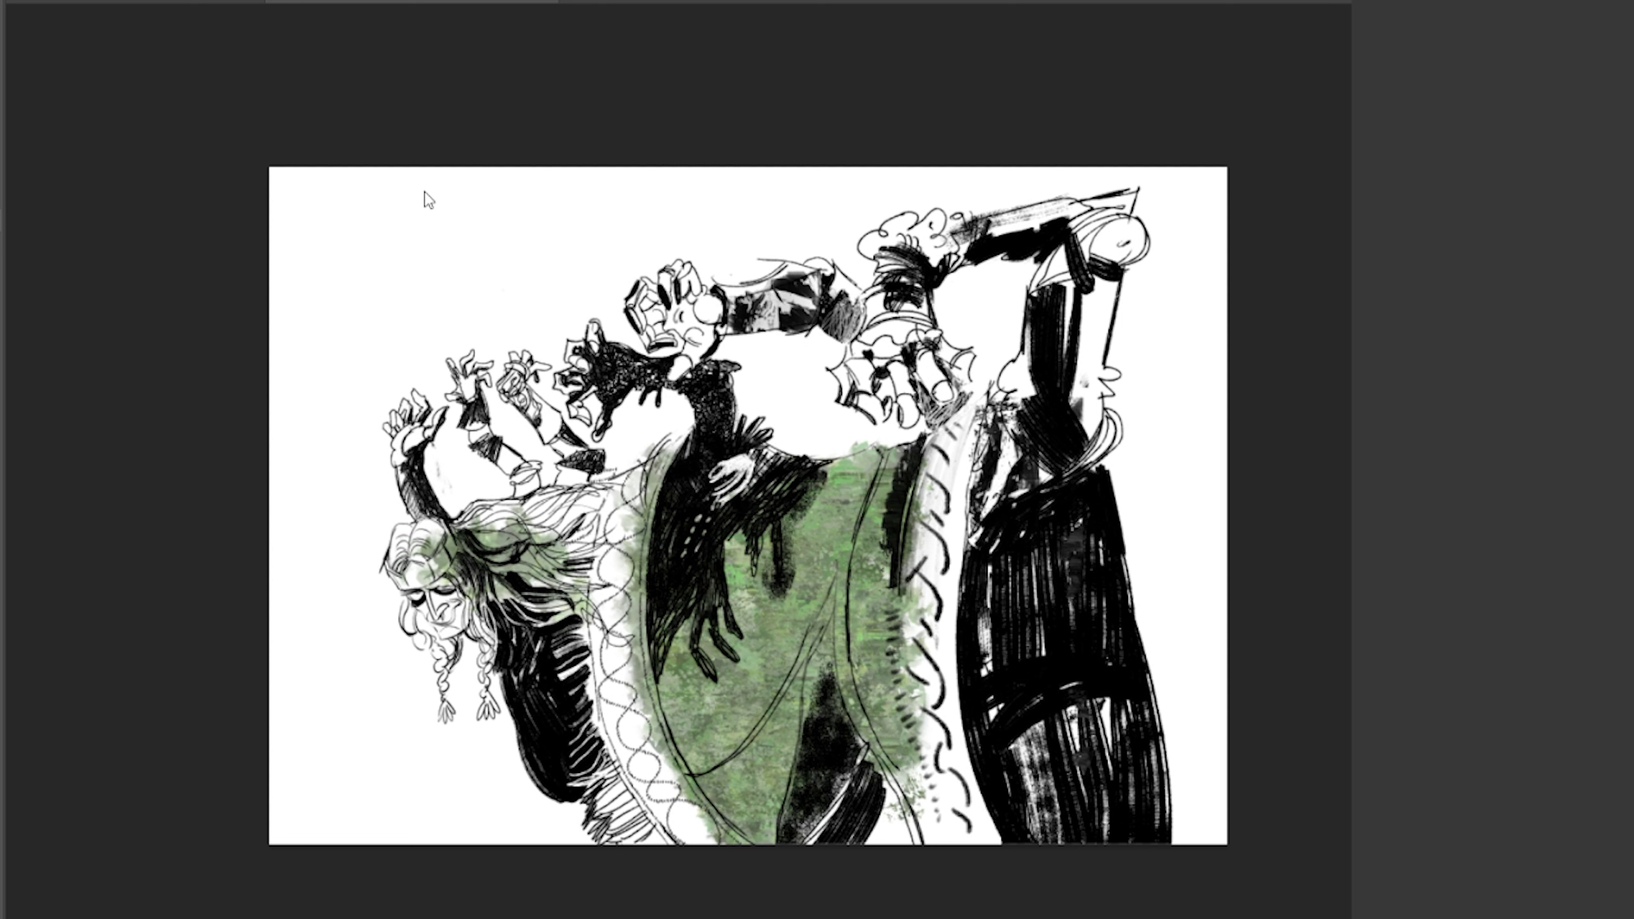
{"action": "left_click_drag", "start_coordinate": [707, 805], "coordinate": [890, 644]}
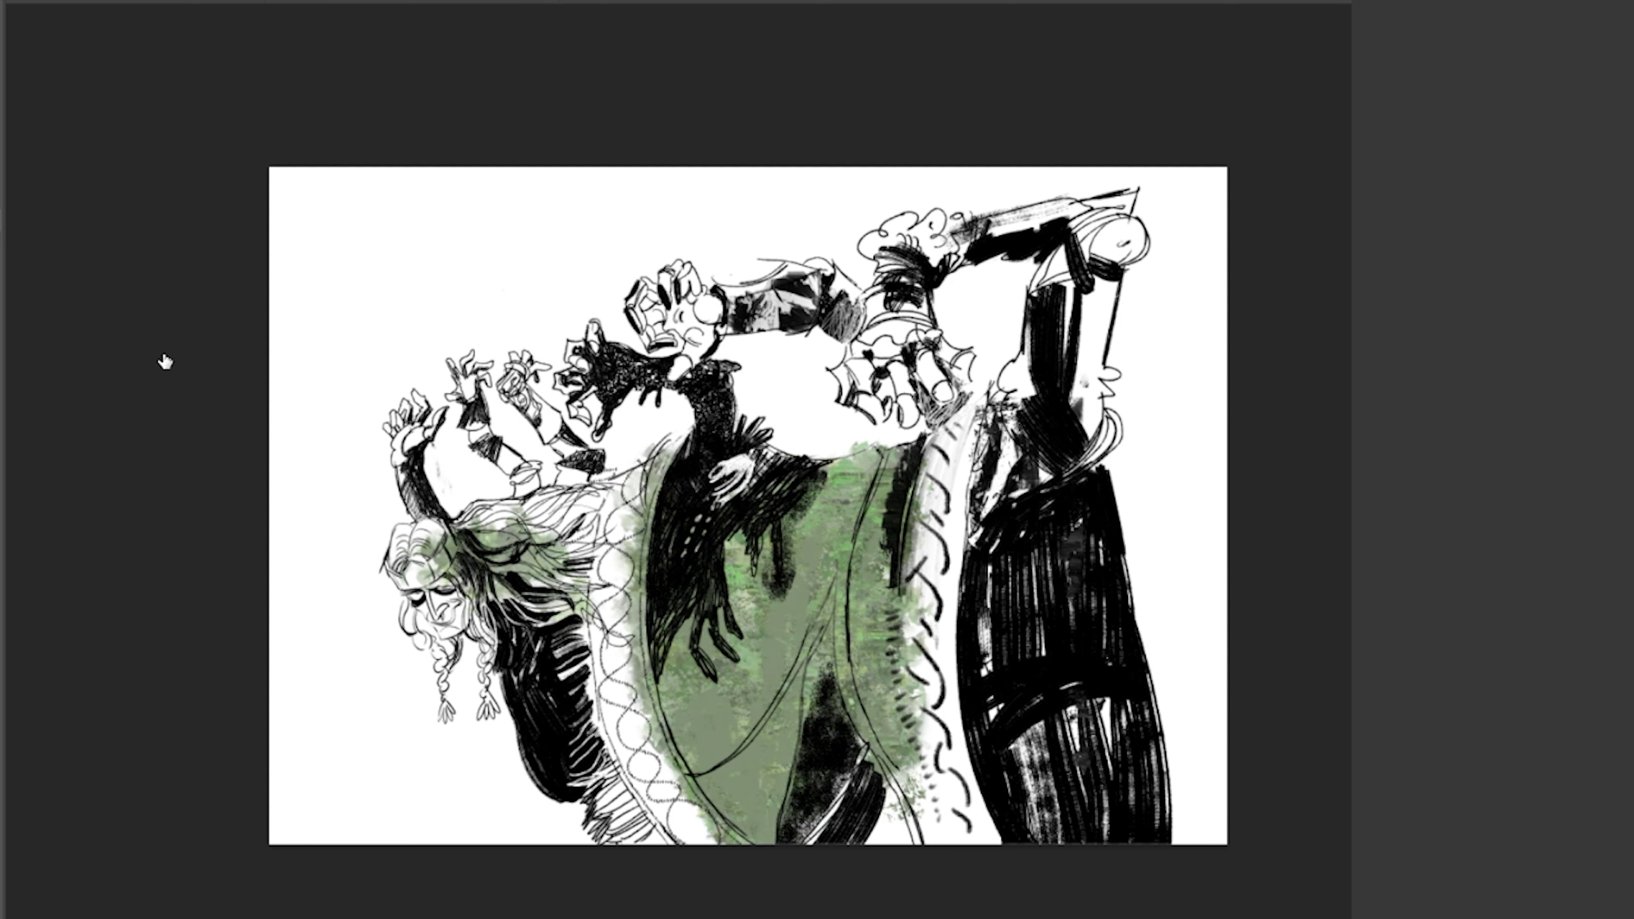
Fill the lace strip beside the cloak with brown-olive paint.
{"action": "left_click_drag", "start_coordinate": [927, 509], "coordinate": [917, 728]}
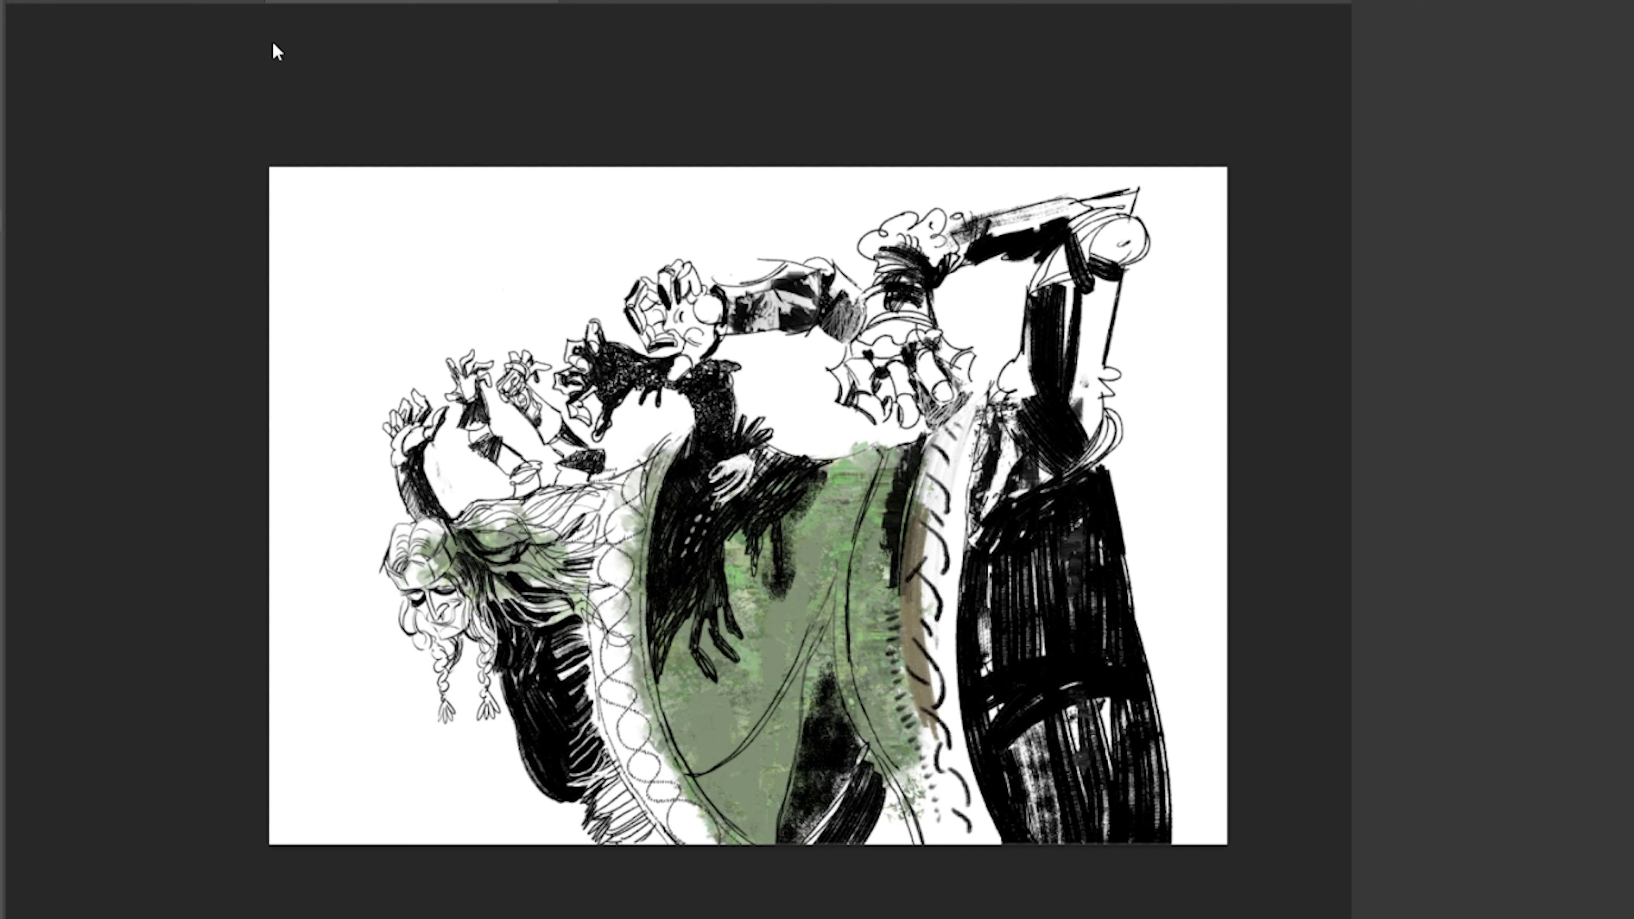
{"action": "left_click_drag", "start_coordinate": [952, 431], "coordinate": [939, 760]}
{"action": "left_click_drag", "start_coordinate": [921, 650], "coordinate": [1029, 837]}
{"action": "left_click_drag", "start_coordinate": [985, 405], "coordinate": [1043, 837]}
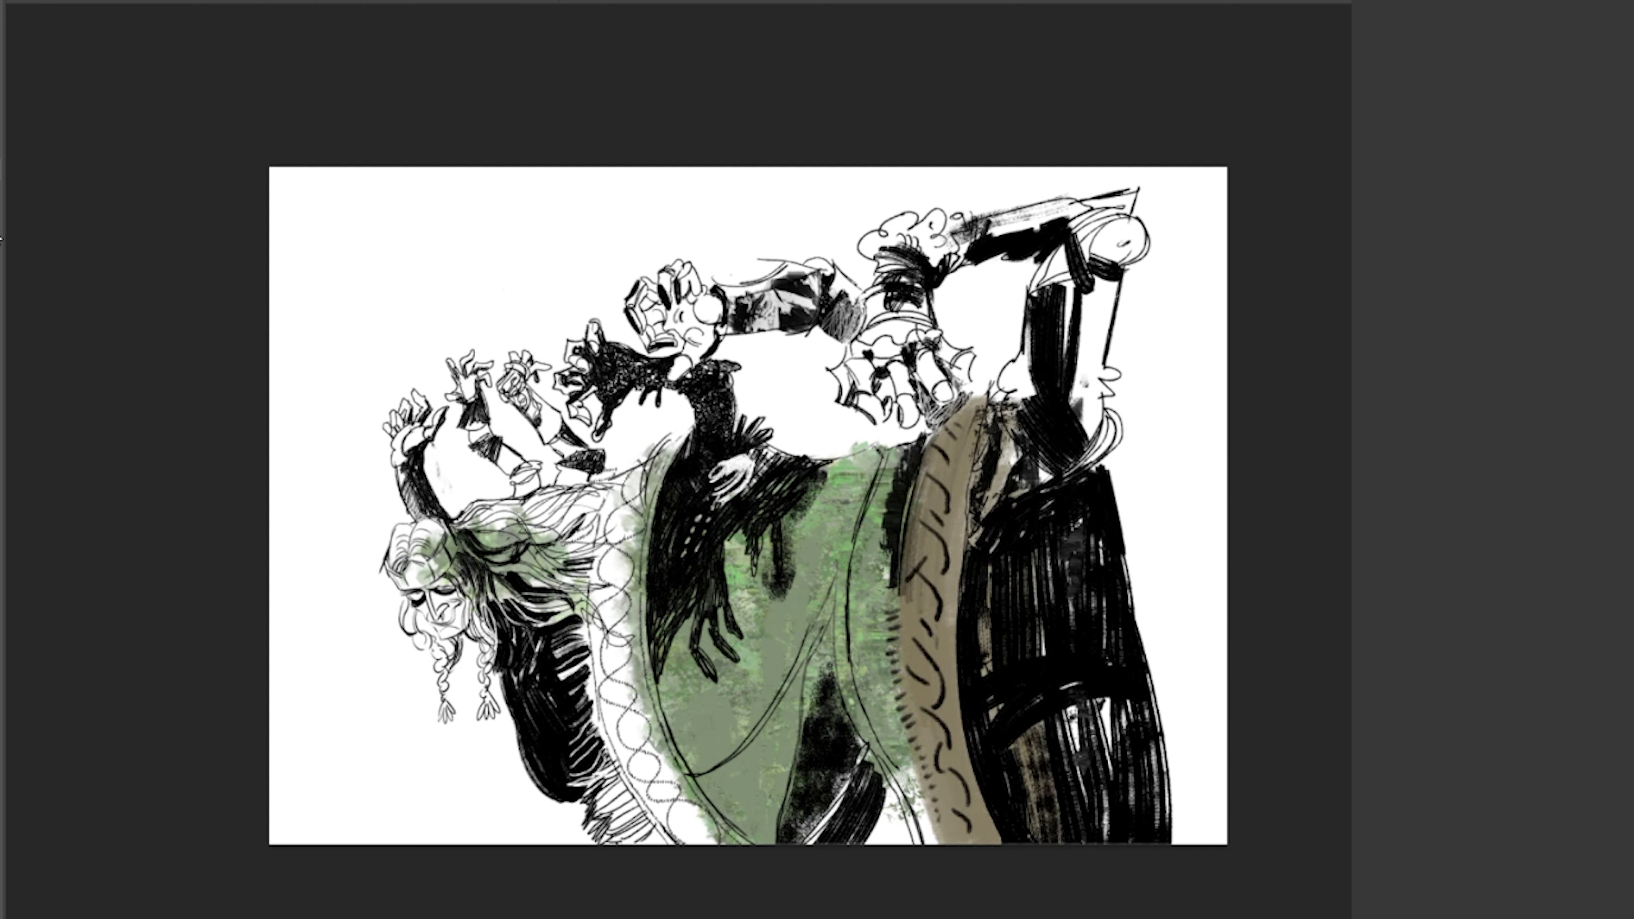
Repaint the lace strip and the strip to its left a lighter beige, including the gap beside the leg.
{"action": "left_click_drag", "start_coordinate": [933, 435], "coordinate": [921, 692]}
{"action": "left_click_drag", "start_coordinate": [952, 406], "coordinate": [940, 734]}
{"action": "left_click_drag", "start_coordinate": [901, 567], "coordinate": [972, 847]}
{"action": "left_click_drag", "start_coordinate": [952, 696], "coordinate": [982, 846]}
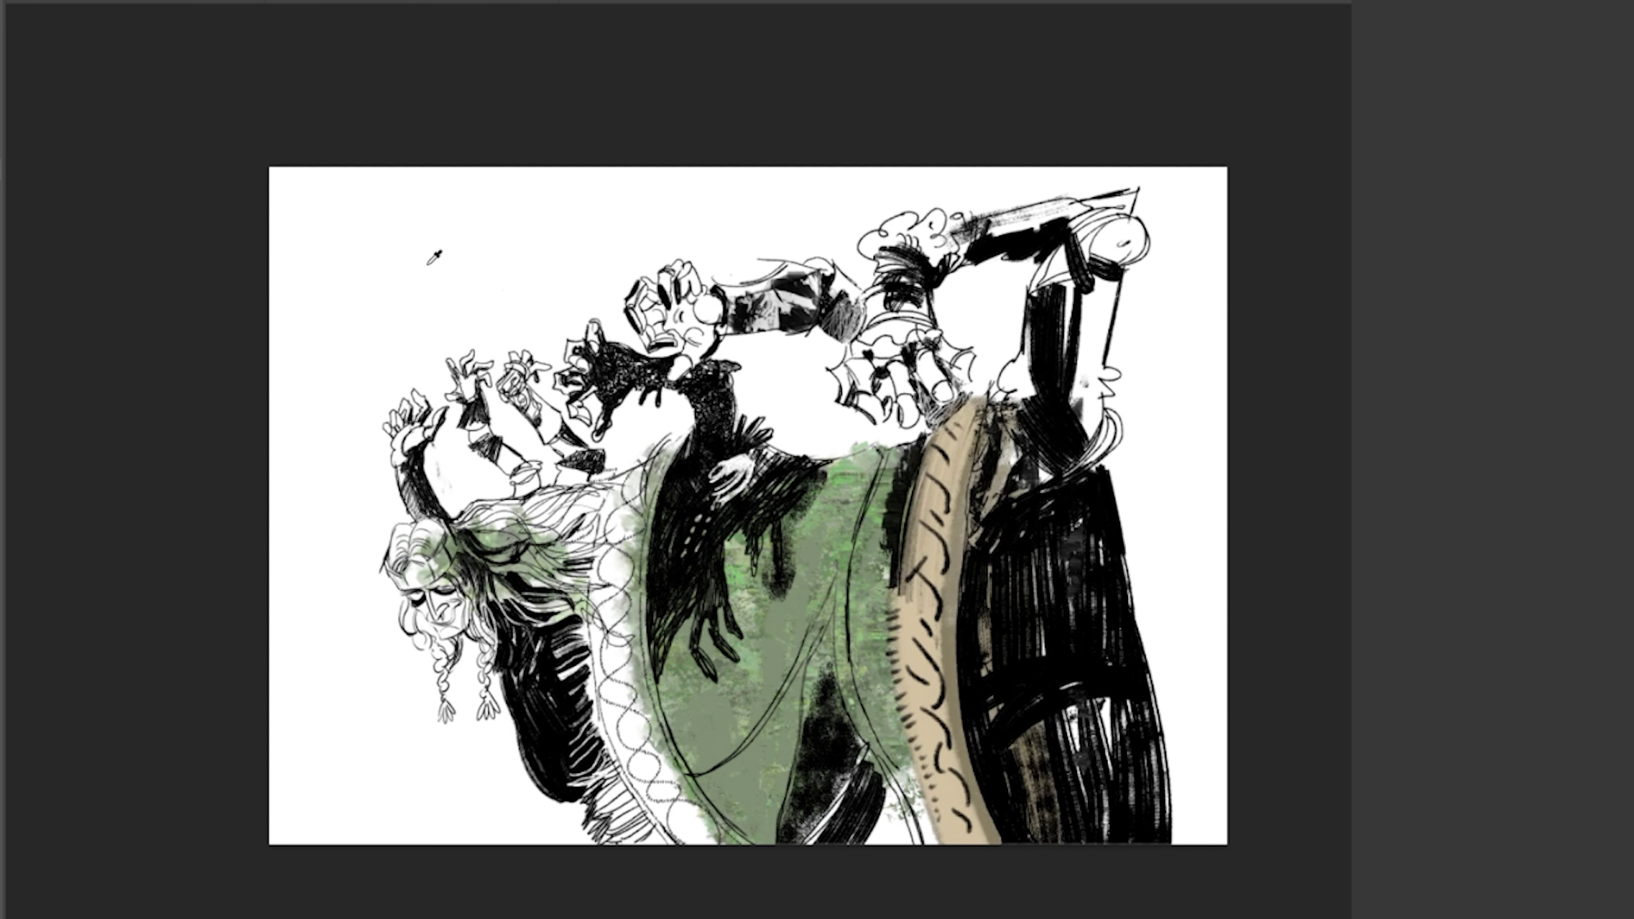
{"action": "left_click_drag", "start_coordinate": [856, 589], "coordinate": [901, 843]}
{"action": "left_click_drag", "start_coordinate": [869, 531], "coordinate": [836, 837]}
{"action": "left_click_drag", "start_coordinate": [817, 624], "coordinate": [894, 843]}
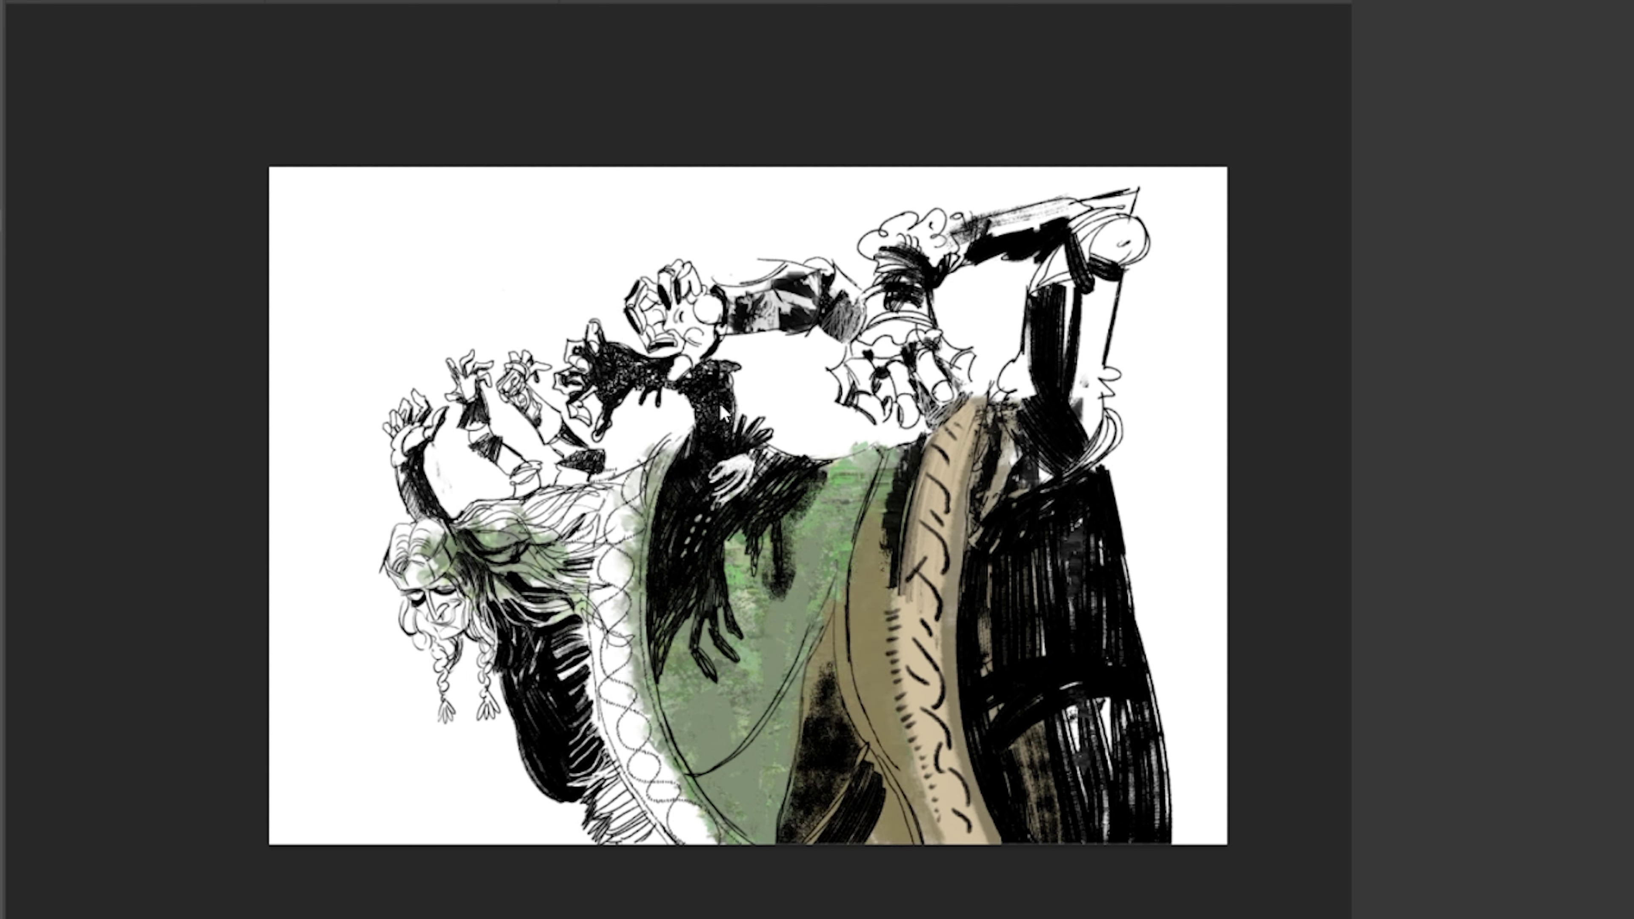
{"action": "left_click_drag", "start_coordinate": [1024, 354], "coordinate": [1007, 463]}
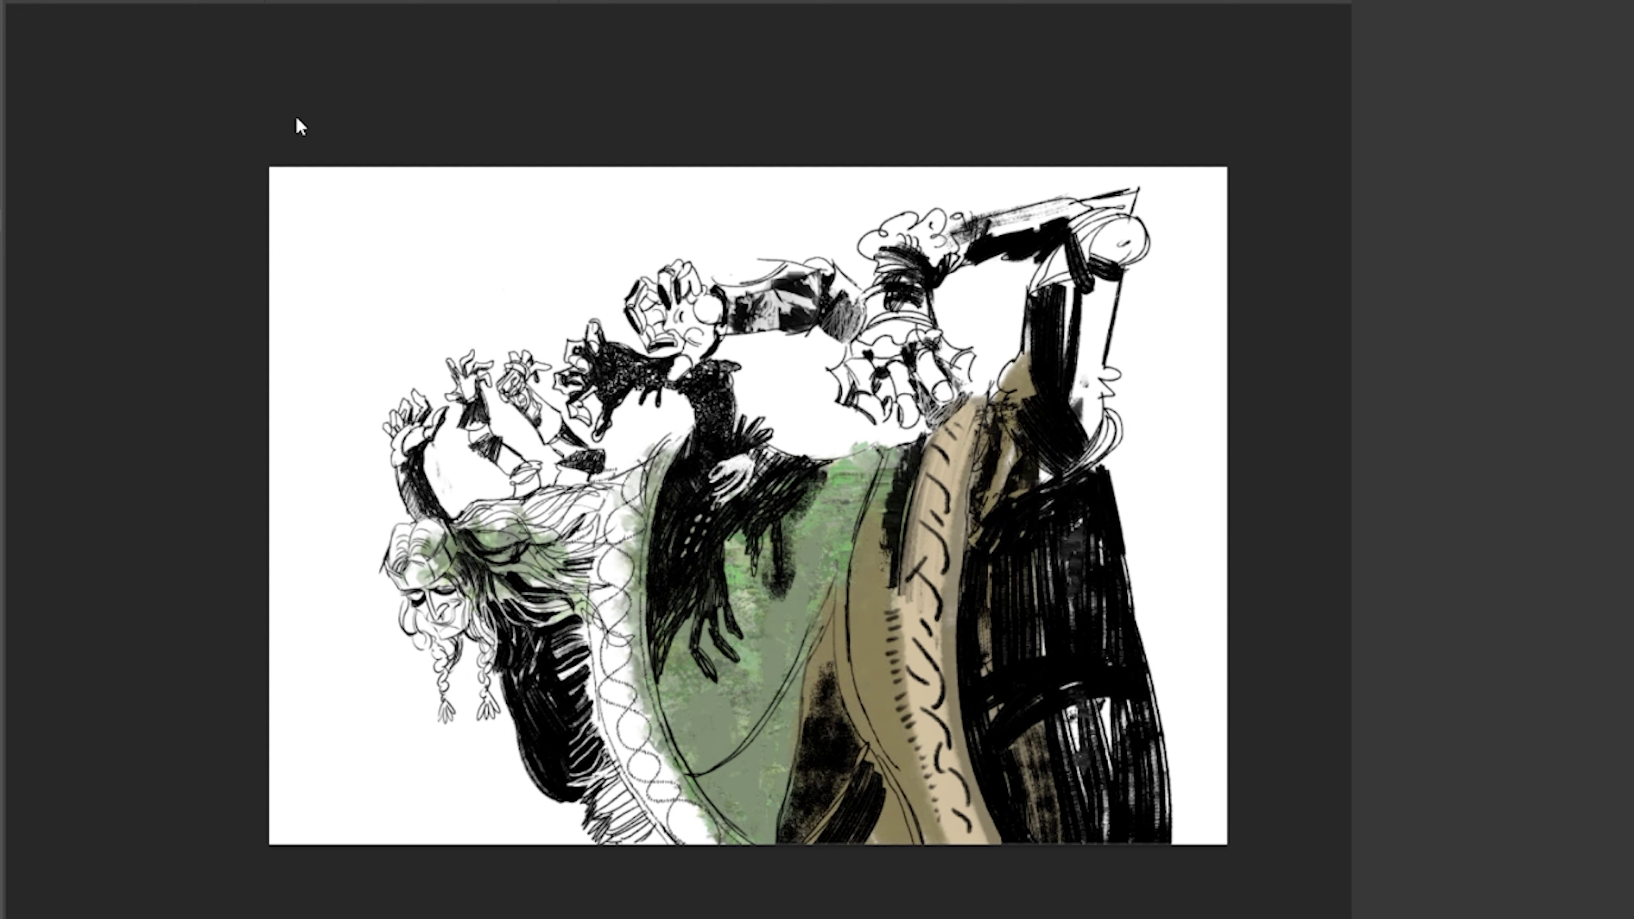
Paint the lace strip left of the green olive-brown, filling the gap below the hair.
{"action": "left_click_drag", "start_coordinate": [622, 509], "coordinate": [669, 840]}
{"action": "left_click_drag", "start_coordinate": [608, 451], "coordinate": [683, 844]}
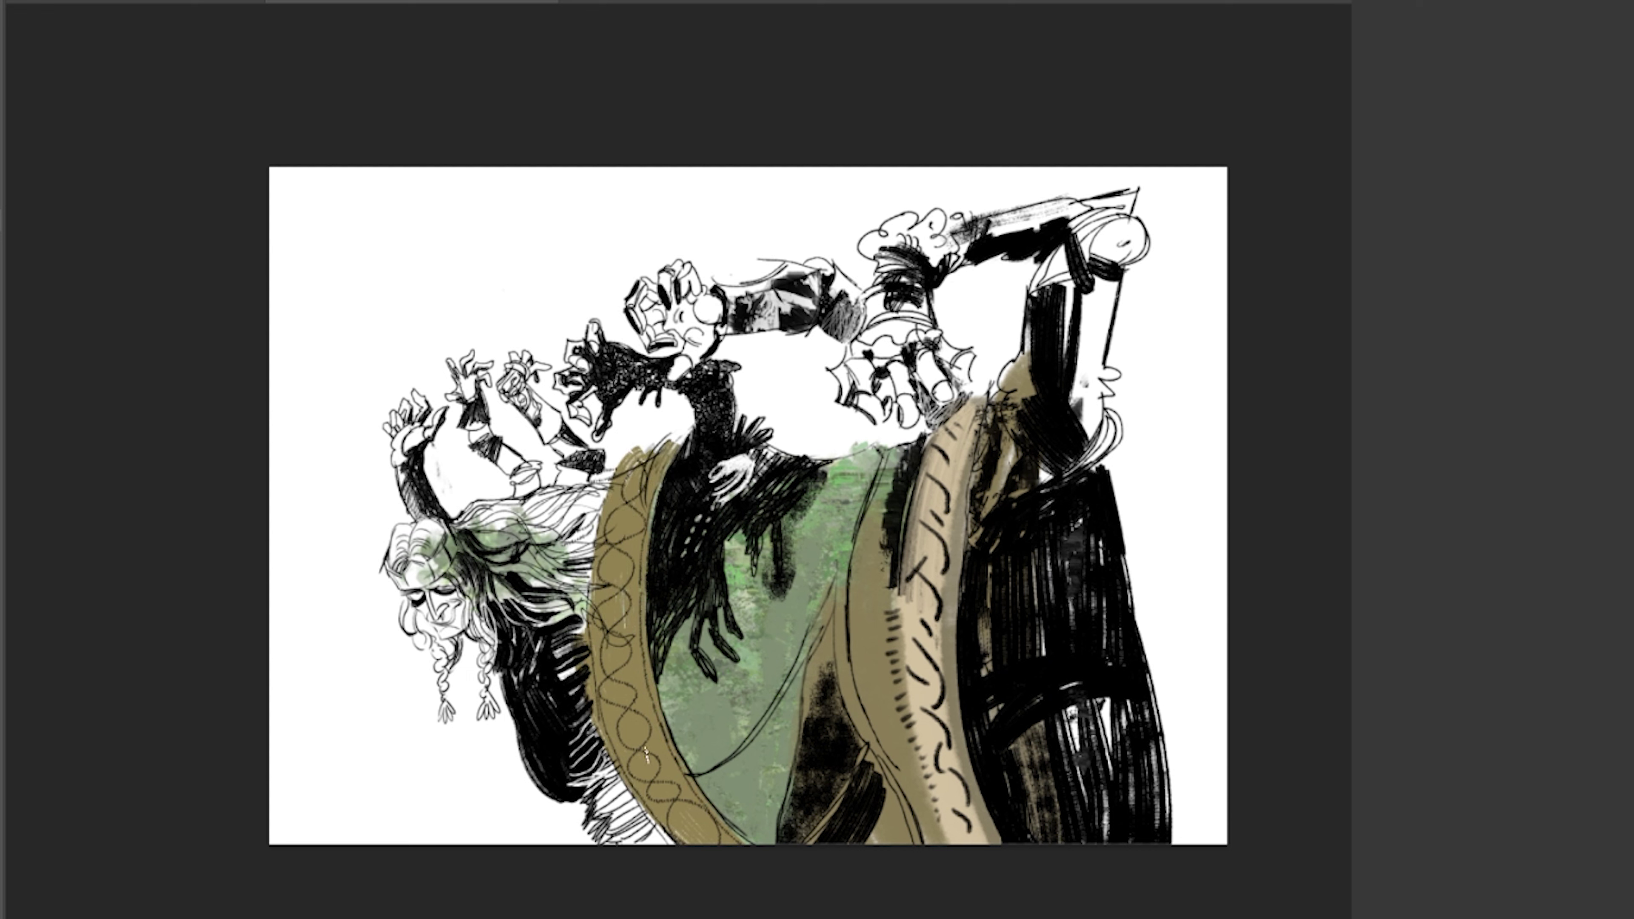
{"action": "left_click_drag", "start_coordinate": [580, 750], "coordinate": [669, 844]}
{"action": "left_click_drag", "start_coordinate": [581, 566], "coordinate": [595, 482]}
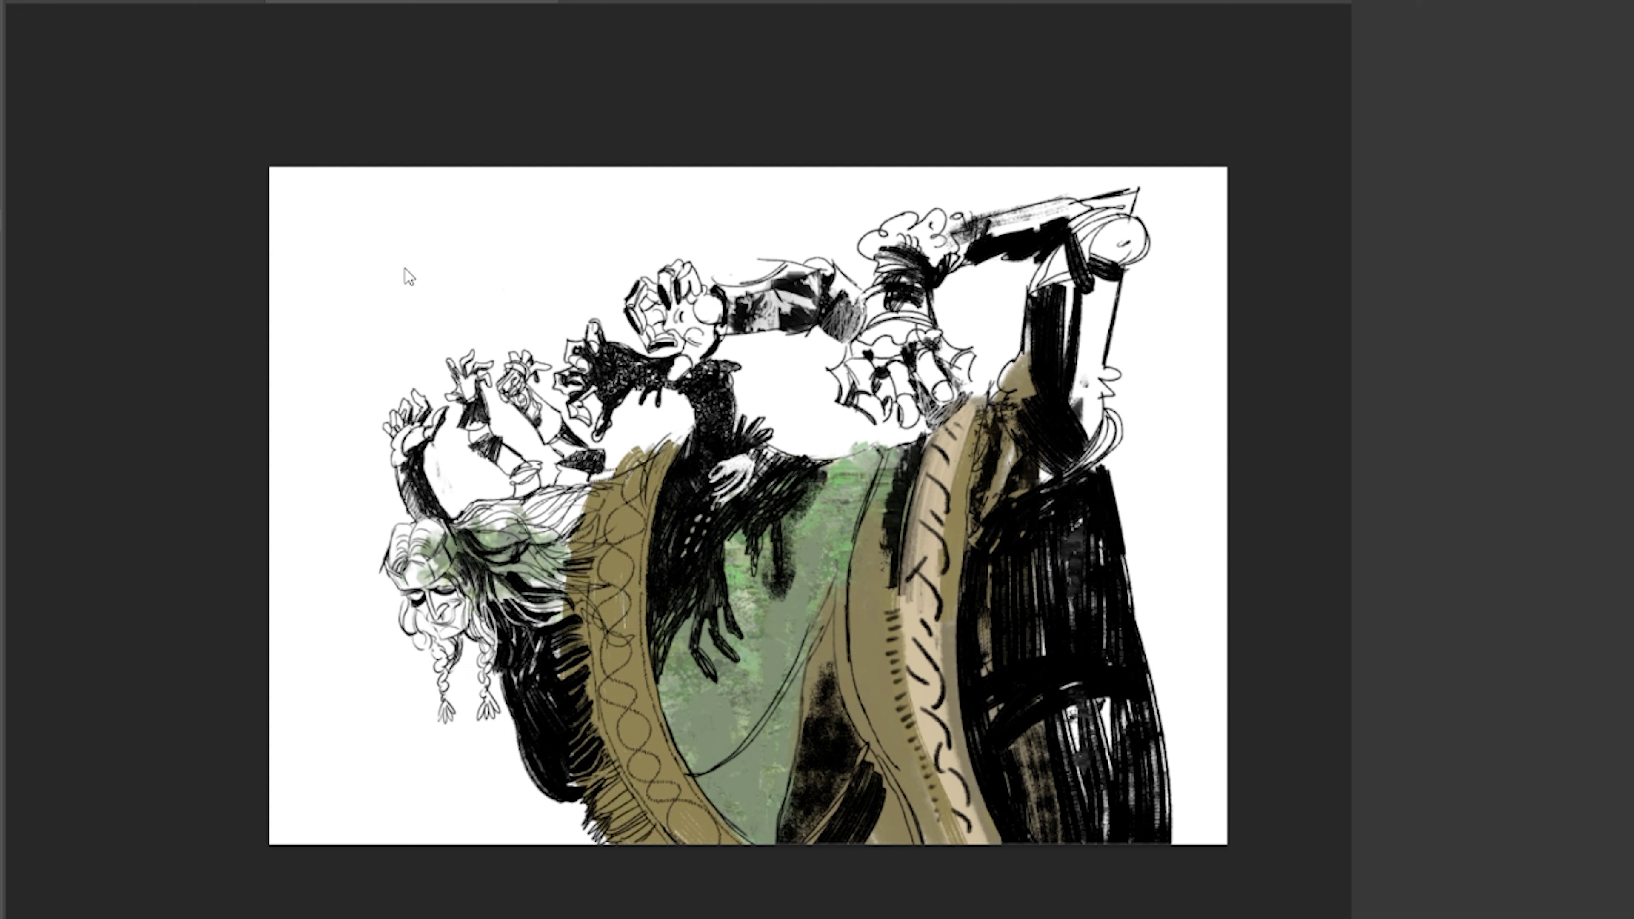
{"action": "left_click_drag", "start_coordinate": [788, 737], "coordinate": [734, 798]}
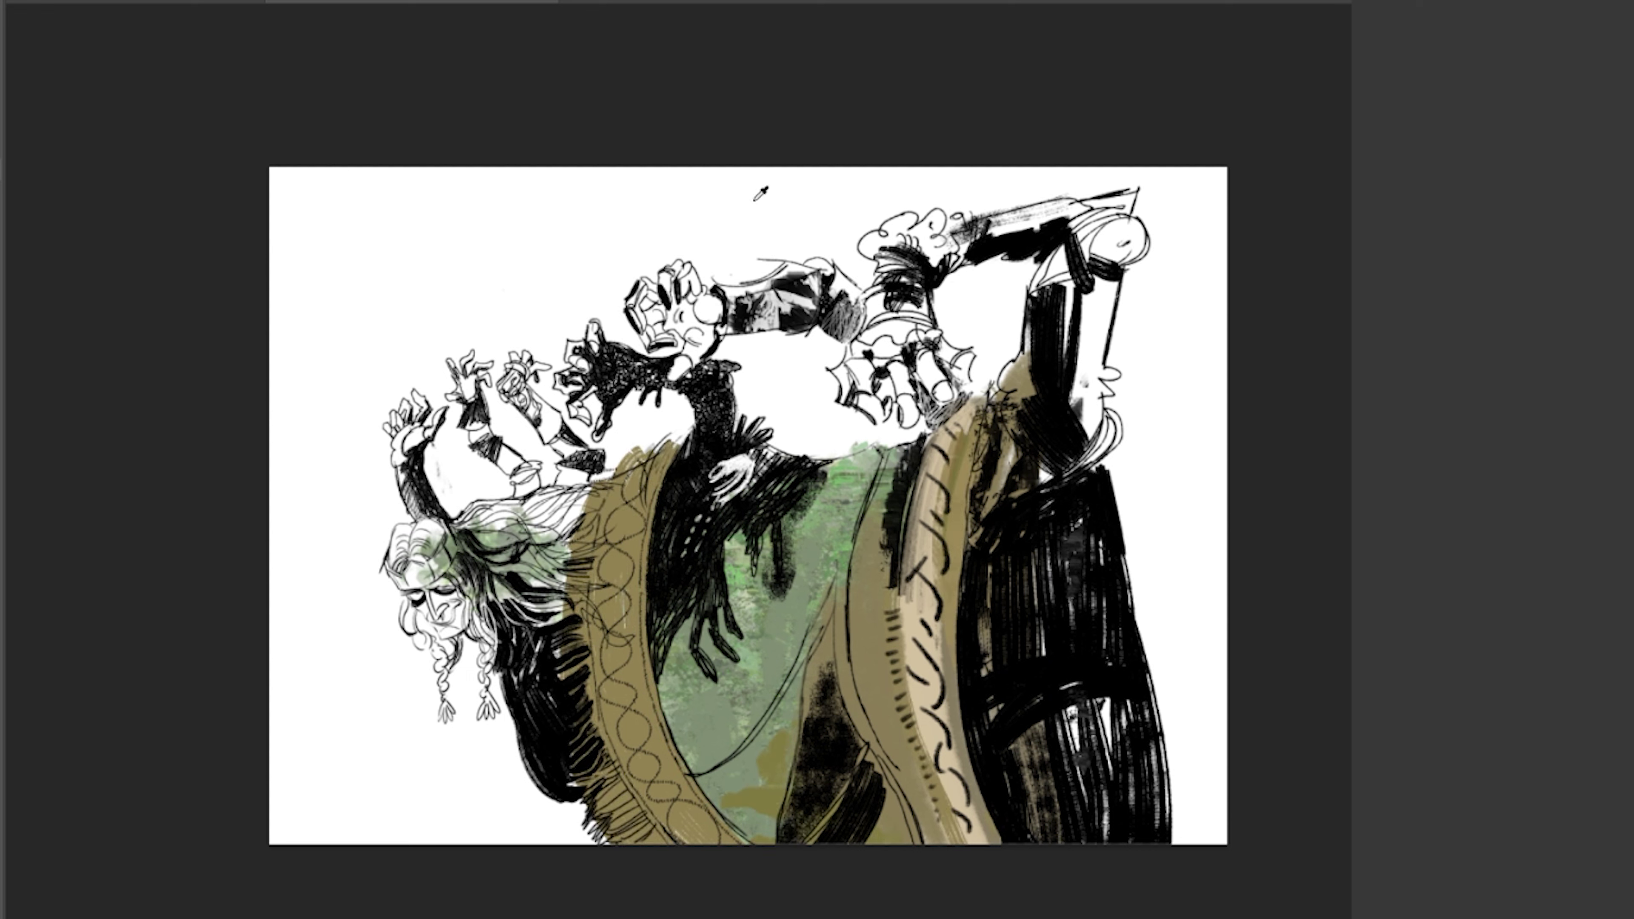
Paint the raised sleeve at upper right textured grey-green with a tan-olive arm band.
{"action": "mouse_move", "coordinate": [1094, 461]}
{"action": "left_mouse_down"}
{"action": "mouse_move", "coordinate": [1087, 254]}
{"action": "mouse_move", "coordinate": [1097, 438]}
{"action": "left_mouse_up"}
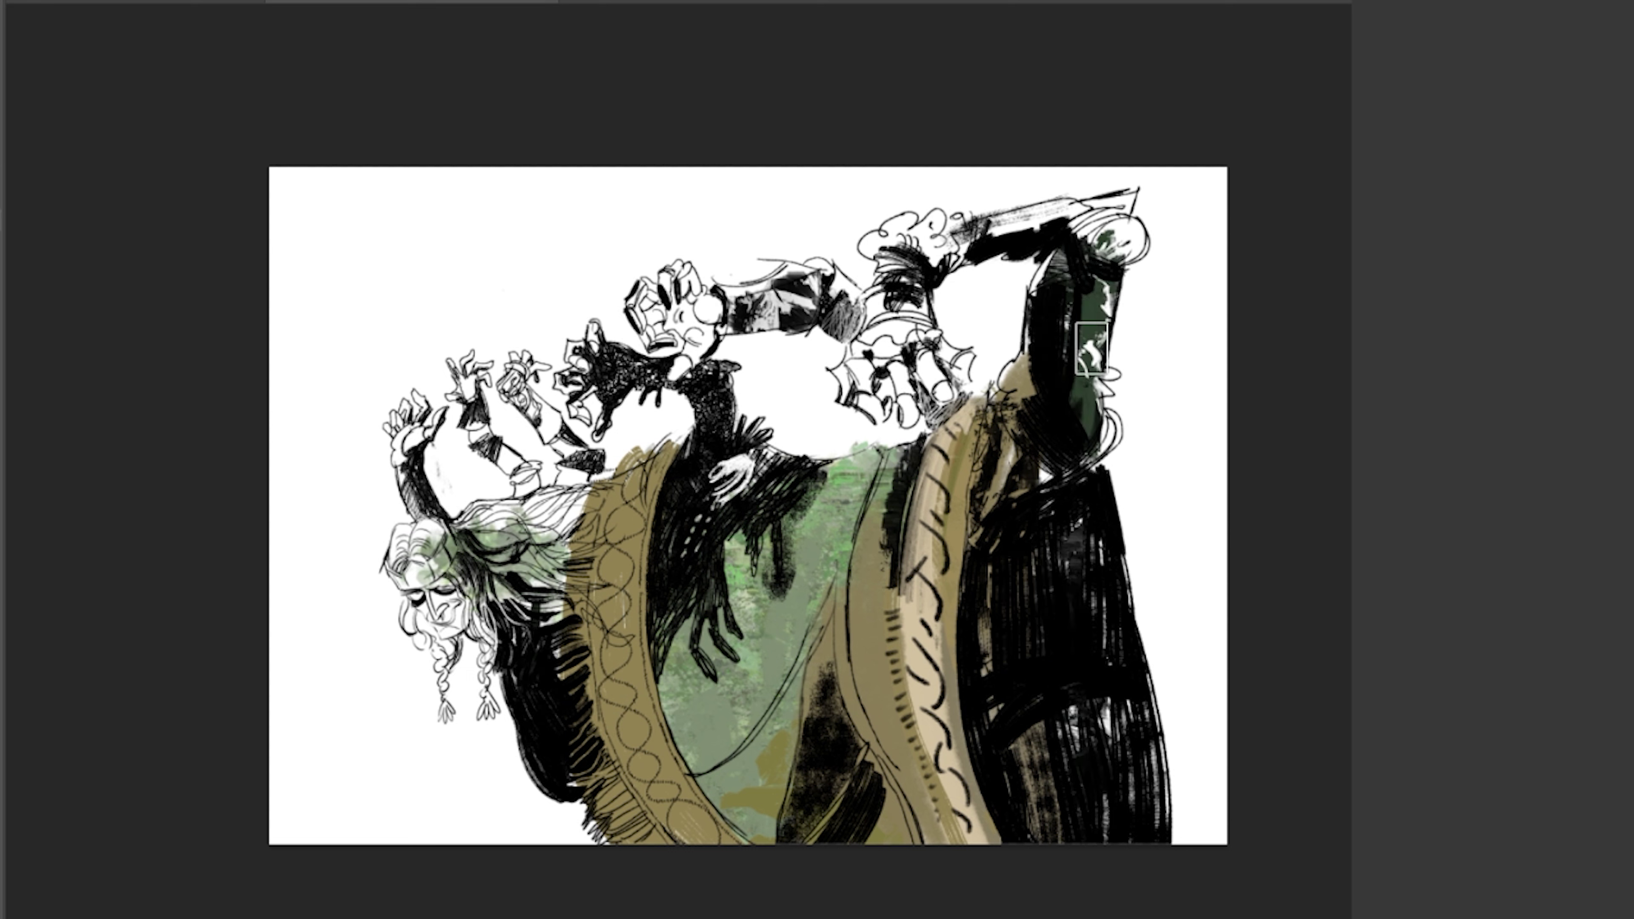
{"action": "mouse_move", "coordinate": [1087, 276]}
{"action": "left_mouse_down"}
{"action": "mouse_move", "coordinate": [1084, 431]}
{"action": "mouse_move", "coordinate": [1036, 444]}
{"action": "left_mouse_up"}
{"action": "left_click_drag", "start_coordinate": [1043, 361], "coordinate": [1004, 527]}
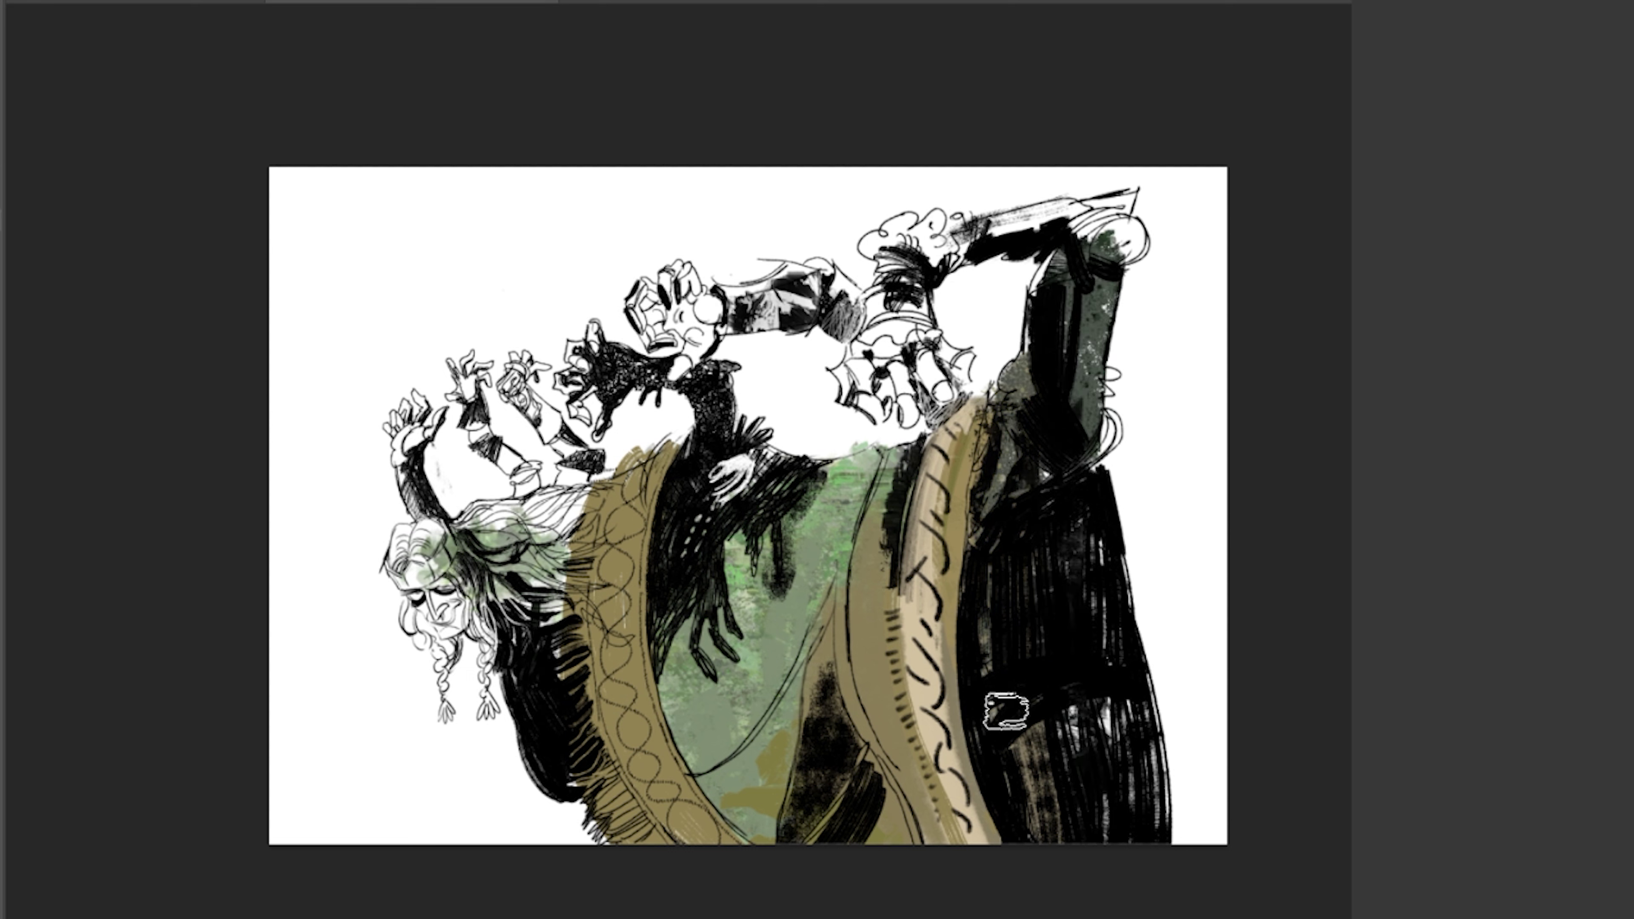
{"action": "left_click_drag", "start_coordinate": [1097, 222], "coordinate": [1100, 389]}
{"action": "left_click_drag", "start_coordinate": [1046, 248], "coordinate": [1039, 367]}
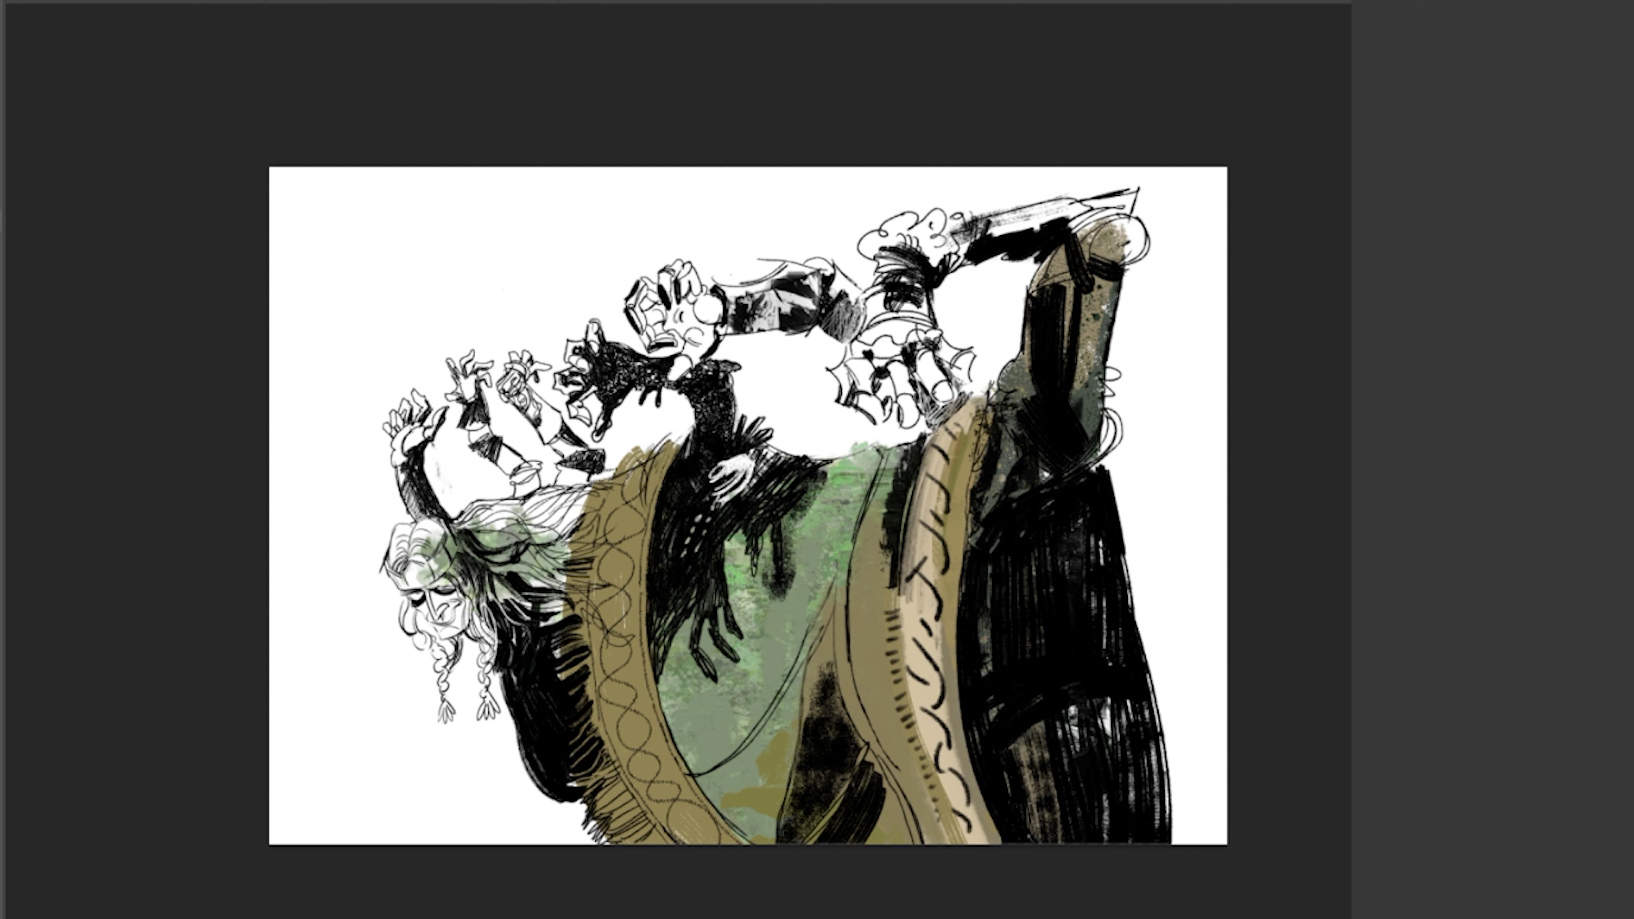
{"action": "left_click_drag", "start_coordinate": [991, 216], "coordinate": [1134, 228]}
Speckle the gloved hands tan, erase the gauntlet halo, and paint the hand on the cloak tan.
{"action": "mouse_move", "coordinate": [959, 241]}
{"action": "left_mouse_down"}
{"action": "mouse_move", "coordinate": [862, 232]}
{"action": "mouse_move", "coordinate": [862, 412]}
{"action": "mouse_move", "coordinate": [907, 271]}
{"action": "left_mouse_up"}
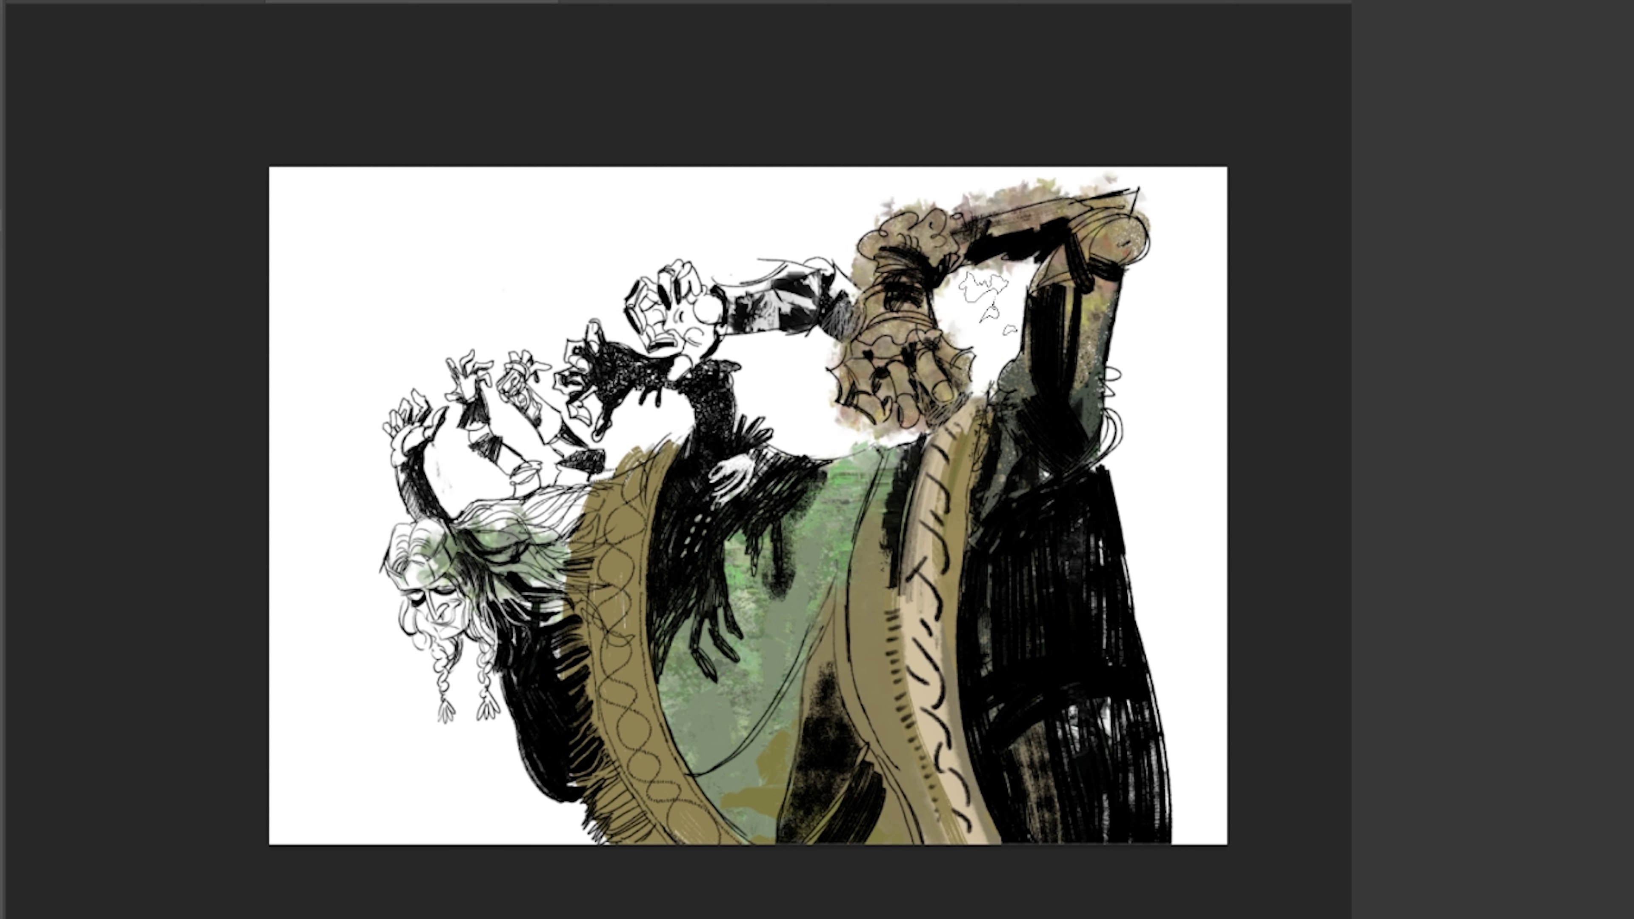
{"action": "mouse_move", "coordinate": [985, 296]}
{"action": "left_mouse_down"}
{"action": "mouse_move", "coordinate": [1011, 199]}
{"action": "mouse_move", "coordinate": [1029, 273]}
{"action": "left_mouse_up"}
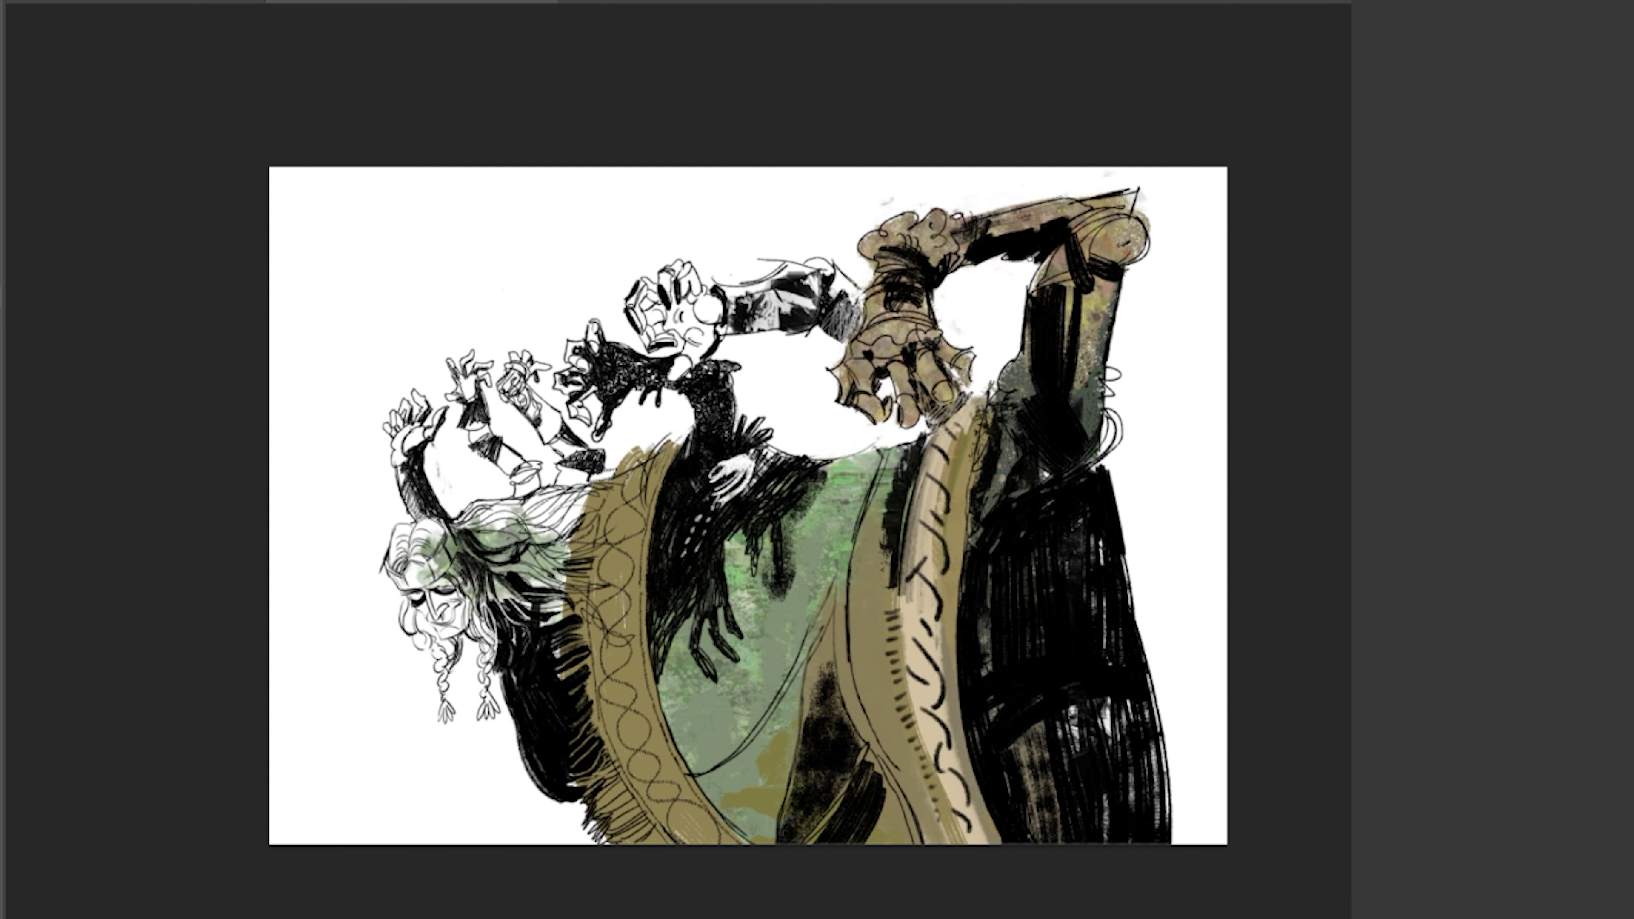
{"action": "left_click_drag", "start_coordinate": [619, 469], "coordinate": [676, 447]}
{"action": "left_click_drag", "start_coordinate": [704, 505], "coordinate": [769, 454]}
{"action": "mouse_move", "coordinate": [766, 579]}
{"action": "left_mouse_down"}
{"action": "mouse_move", "coordinate": [850, 474]}
{"action": "mouse_move", "coordinate": [785, 451]}
{"action": "left_mouse_up"}
Add green texture along the lower diagonal and cover the dangling figure's head and hair olive-tan.
{"action": "left_click_drag", "start_coordinate": [696, 776], "coordinate": [740, 727]}
{"action": "left_click_drag", "start_coordinate": [823, 628], "coordinate": [668, 790]}
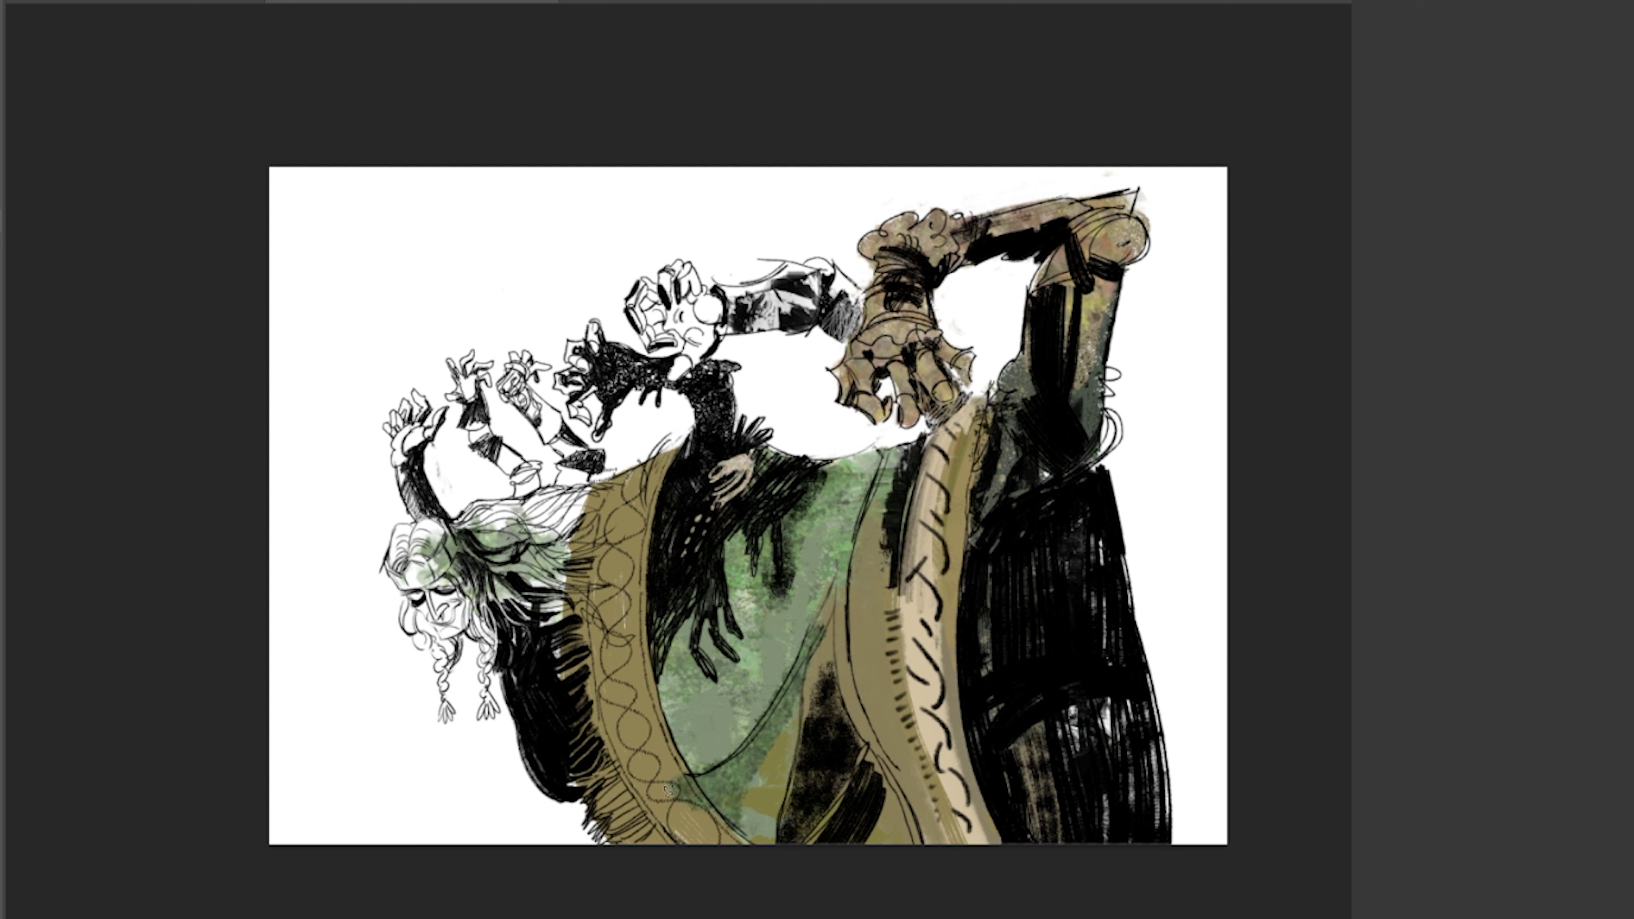
{"action": "left_click_drag", "start_coordinate": [479, 522], "coordinate": [566, 644]}
{"action": "left_click_drag", "start_coordinate": [579, 503], "coordinate": [470, 657]}
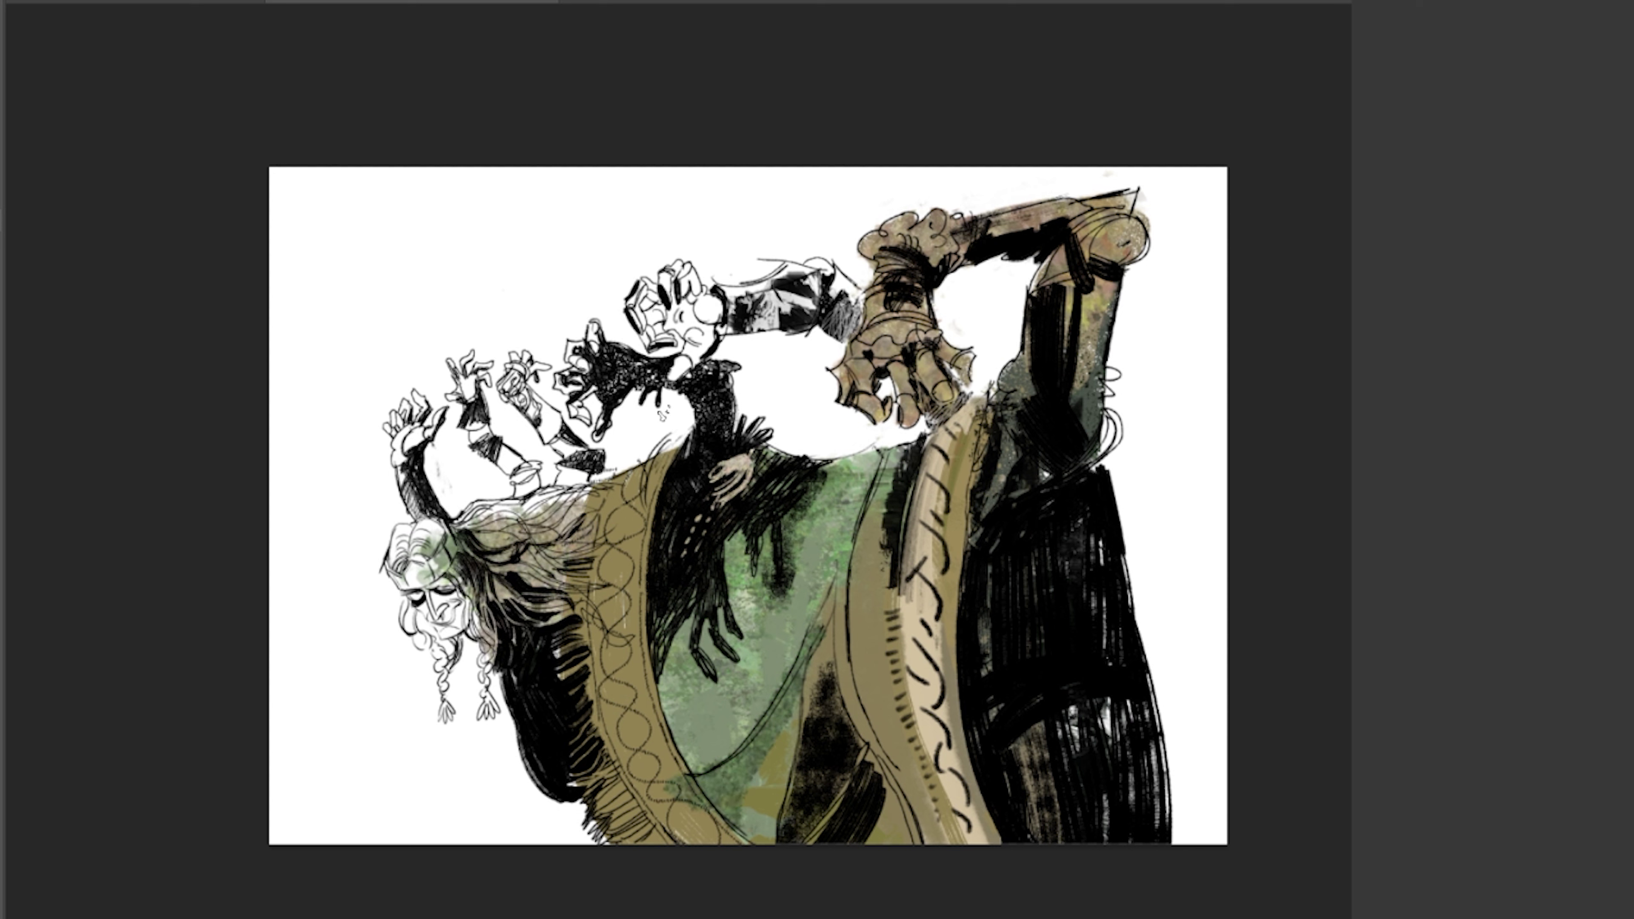
{"action": "left_click_drag", "start_coordinate": [456, 515], "coordinate": [588, 496]}
{"action": "left_click_drag", "start_coordinate": [460, 548], "coordinate": [518, 502]}
{"action": "mouse_move", "coordinate": [386, 579]}
{"action": "left_mouse_down"}
{"action": "mouse_move", "coordinate": [443, 515]}
{"action": "mouse_move", "coordinate": [444, 599]}
{"action": "mouse_move", "coordinate": [452, 512]}
{"action": "mouse_move", "coordinate": [599, 451]}
{"action": "left_mouse_up"}
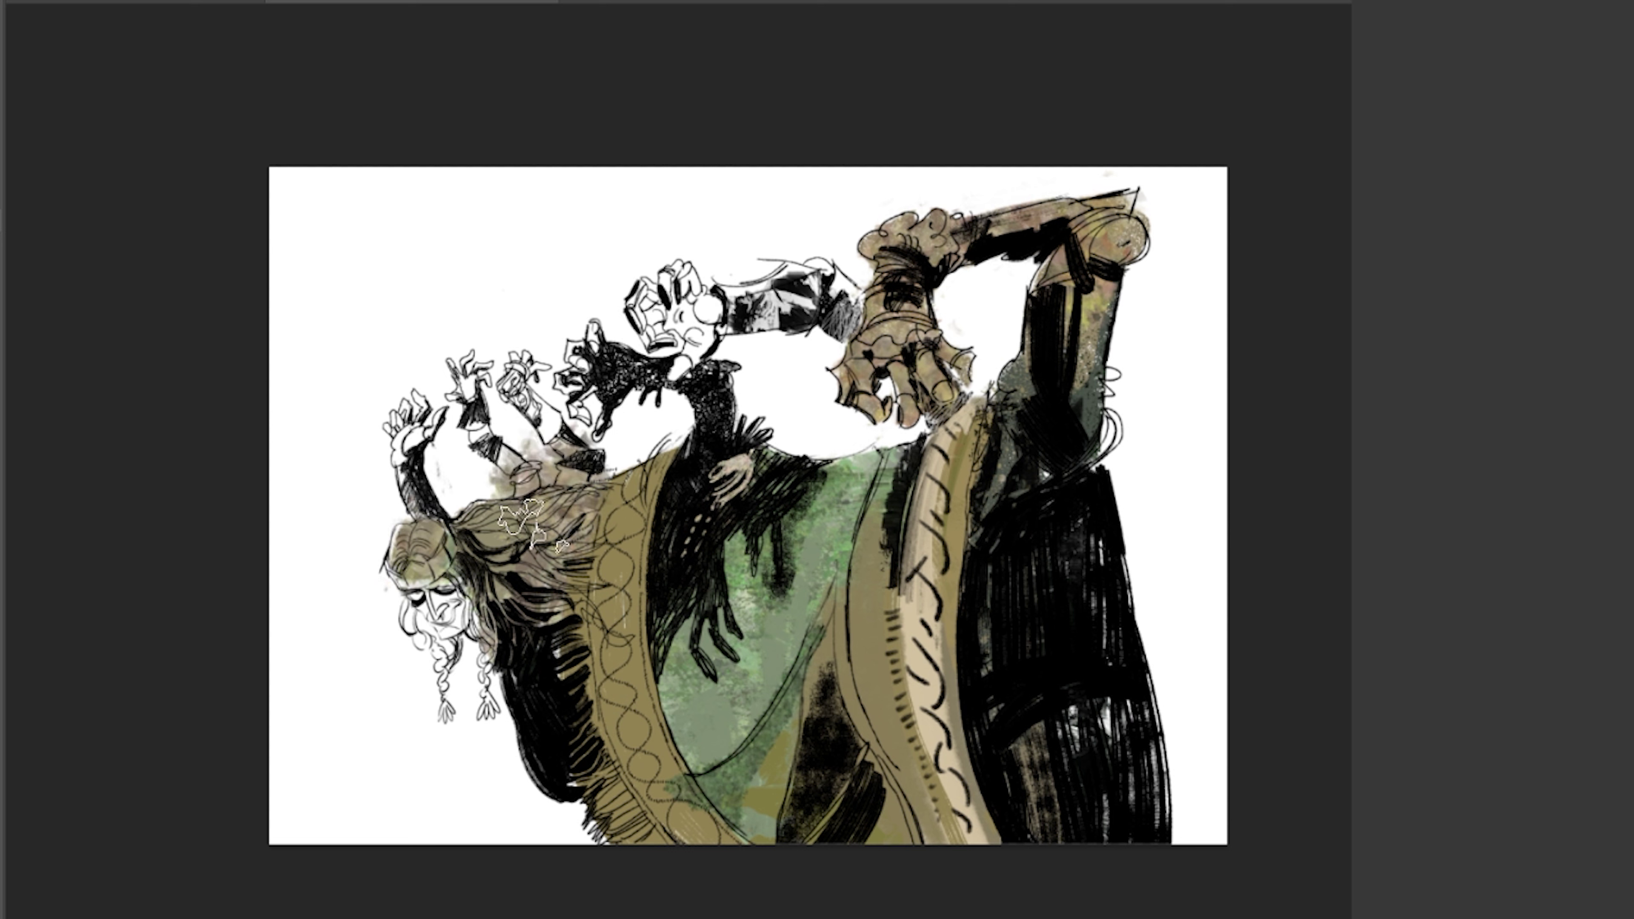
Paint the upper-left arms dark green, the bearded face olive, and the fringe yellow-olive.
{"action": "mouse_move", "coordinate": [523, 491]}
{"action": "left_mouse_down"}
{"action": "mouse_move", "coordinate": [496, 457]}
{"action": "mouse_move", "coordinate": [566, 470]}
{"action": "mouse_move", "coordinate": [573, 431]}
{"action": "mouse_move", "coordinate": [502, 387]}
{"action": "mouse_move", "coordinate": [477, 446]}
{"action": "left_mouse_up"}
{"action": "left_click_drag", "start_coordinate": [412, 519], "coordinate": [405, 429]}
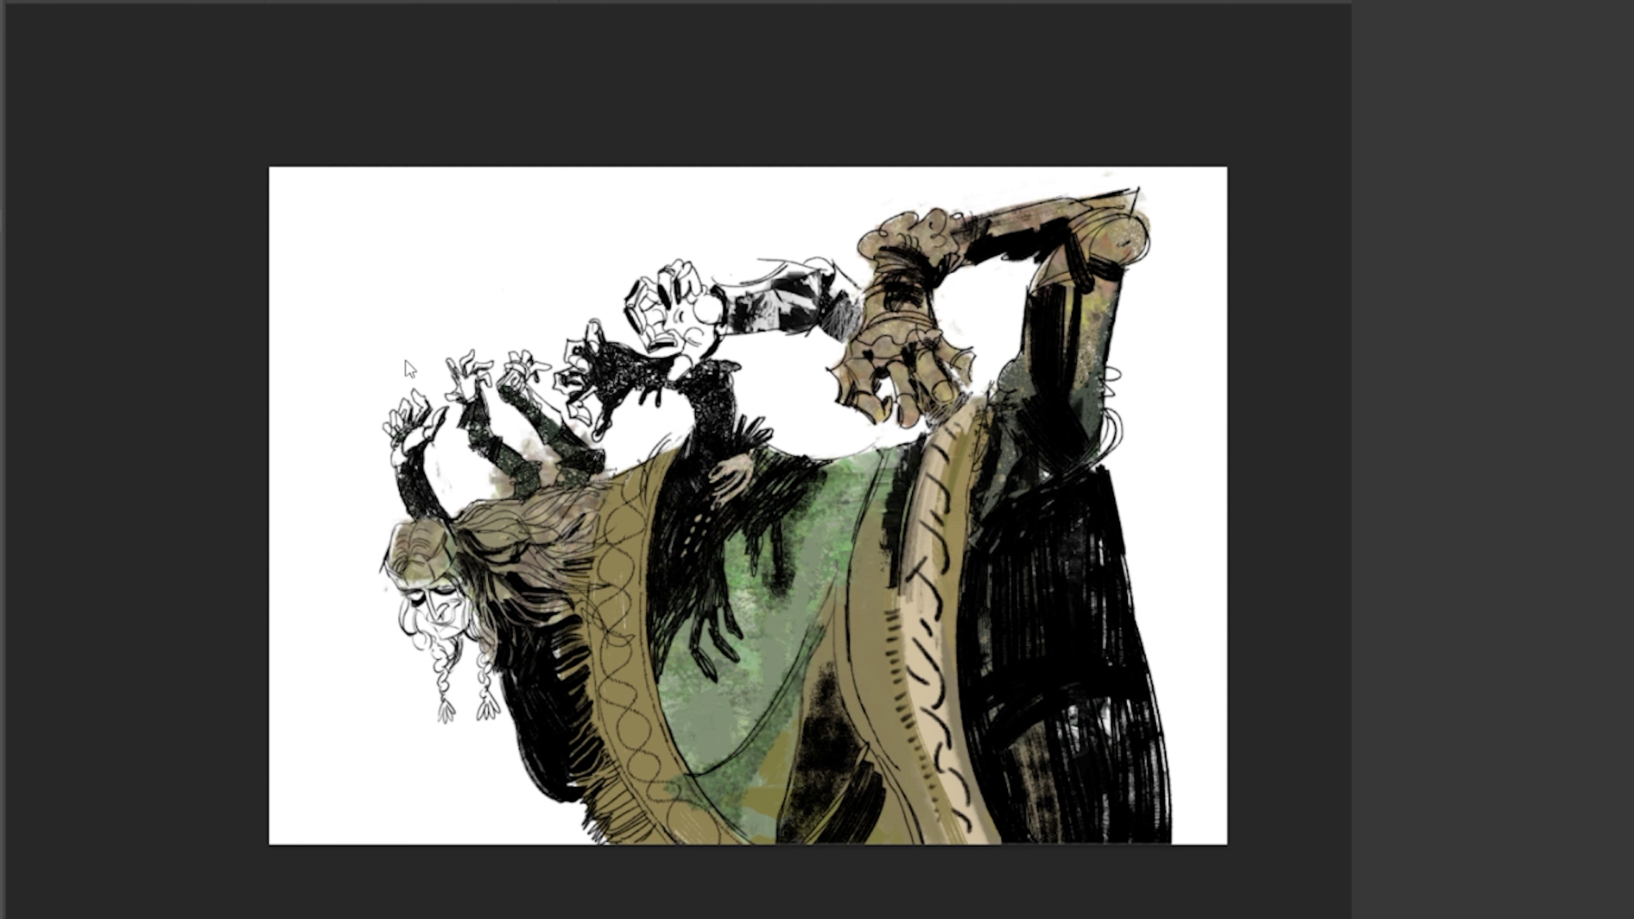
{"action": "left_click_drag", "start_coordinate": [451, 587], "coordinate": [444, 637]}
{"action": "left_click_drag", "start_coordinate": [398, 566], "coordinate": [494, 669]}
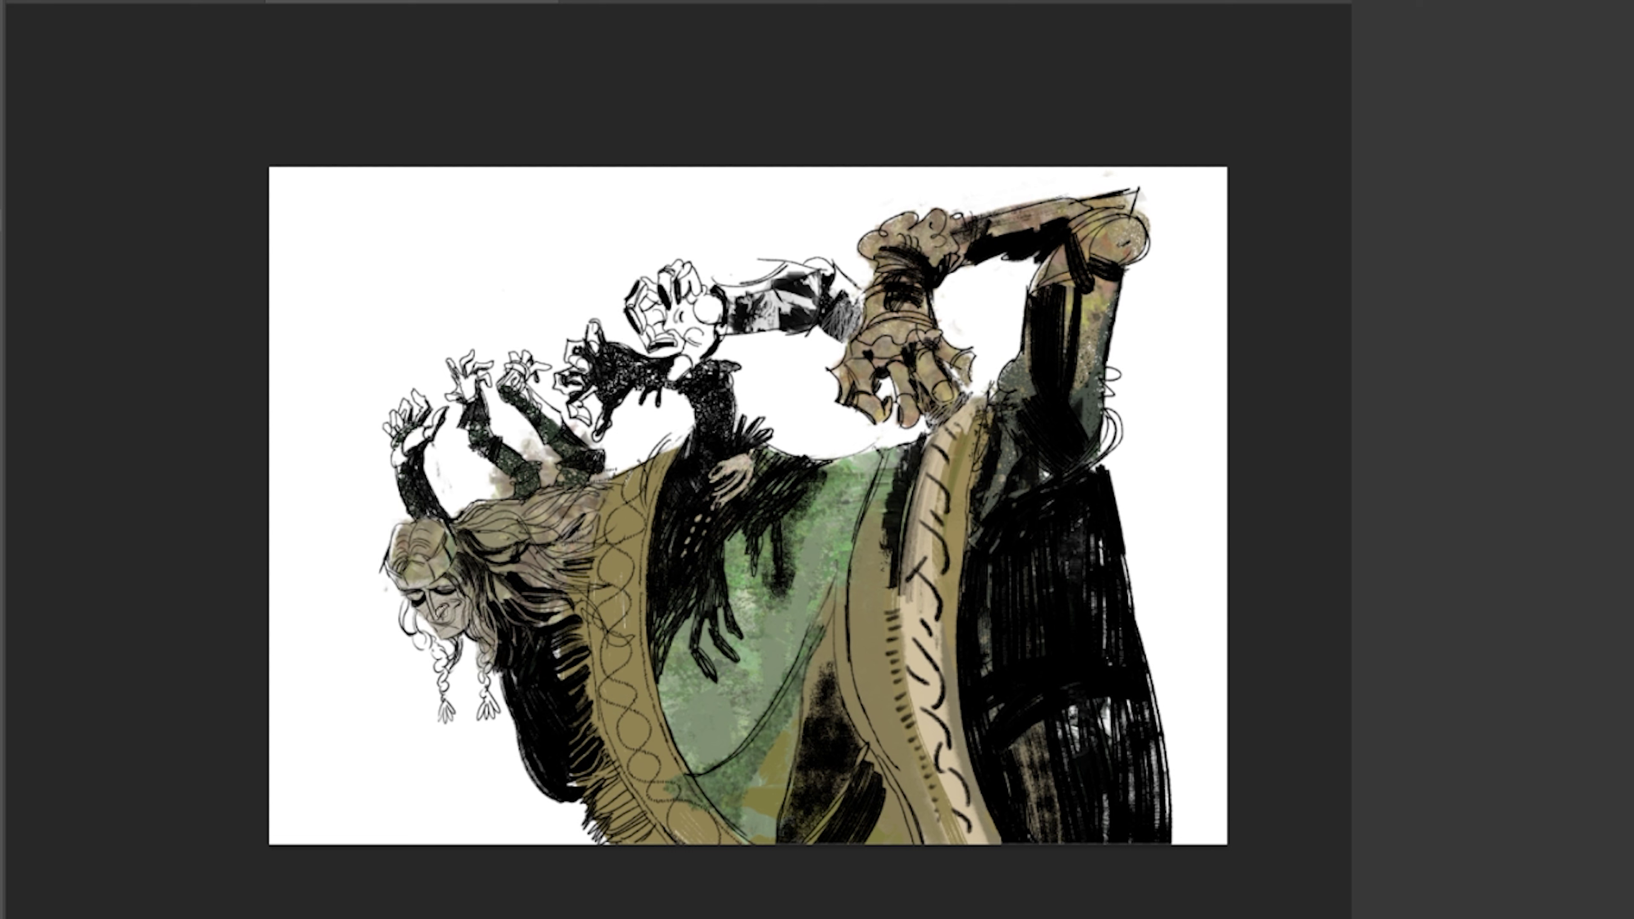
{"action": "mouse_move", "coordinate": [603, 780]}
{"action": "left_mouse_down"}
{"action": "mouse_move", "coordinate": [669, 837]}
{"action": "mouse_move", "coordinate": [650, 837]}
{"action": "left_mouse_up"}
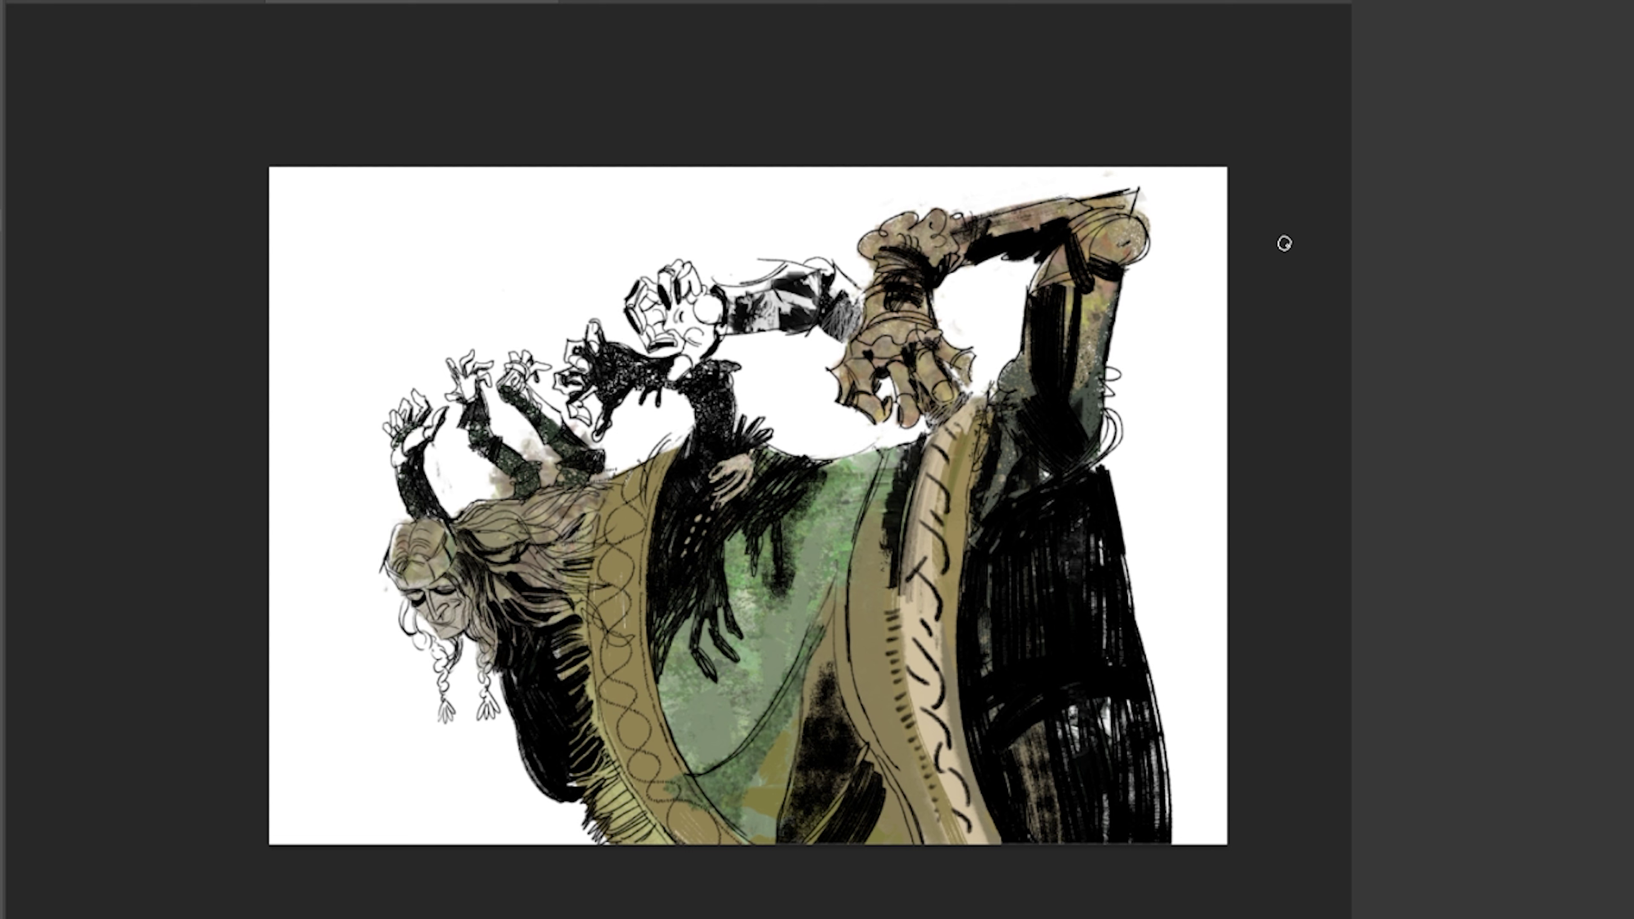
Tint the beard and both braids grey-tan and shade the face below the brow.
{"action": "left_click_drag", "start_coordinate": [460, 597], "coordinate": [431, 682]}
{"action": "left_click_drag", "start_coordinate": [405, 602], "coordinate": [489, 718]}
{"action": "left_click_drag", "start_coordinate": [447, 663], "coordinate": [448, 690]}
{"action": "left_click_drag", "start_coordinate": [451, 628], "coordinate": [448, 718]}
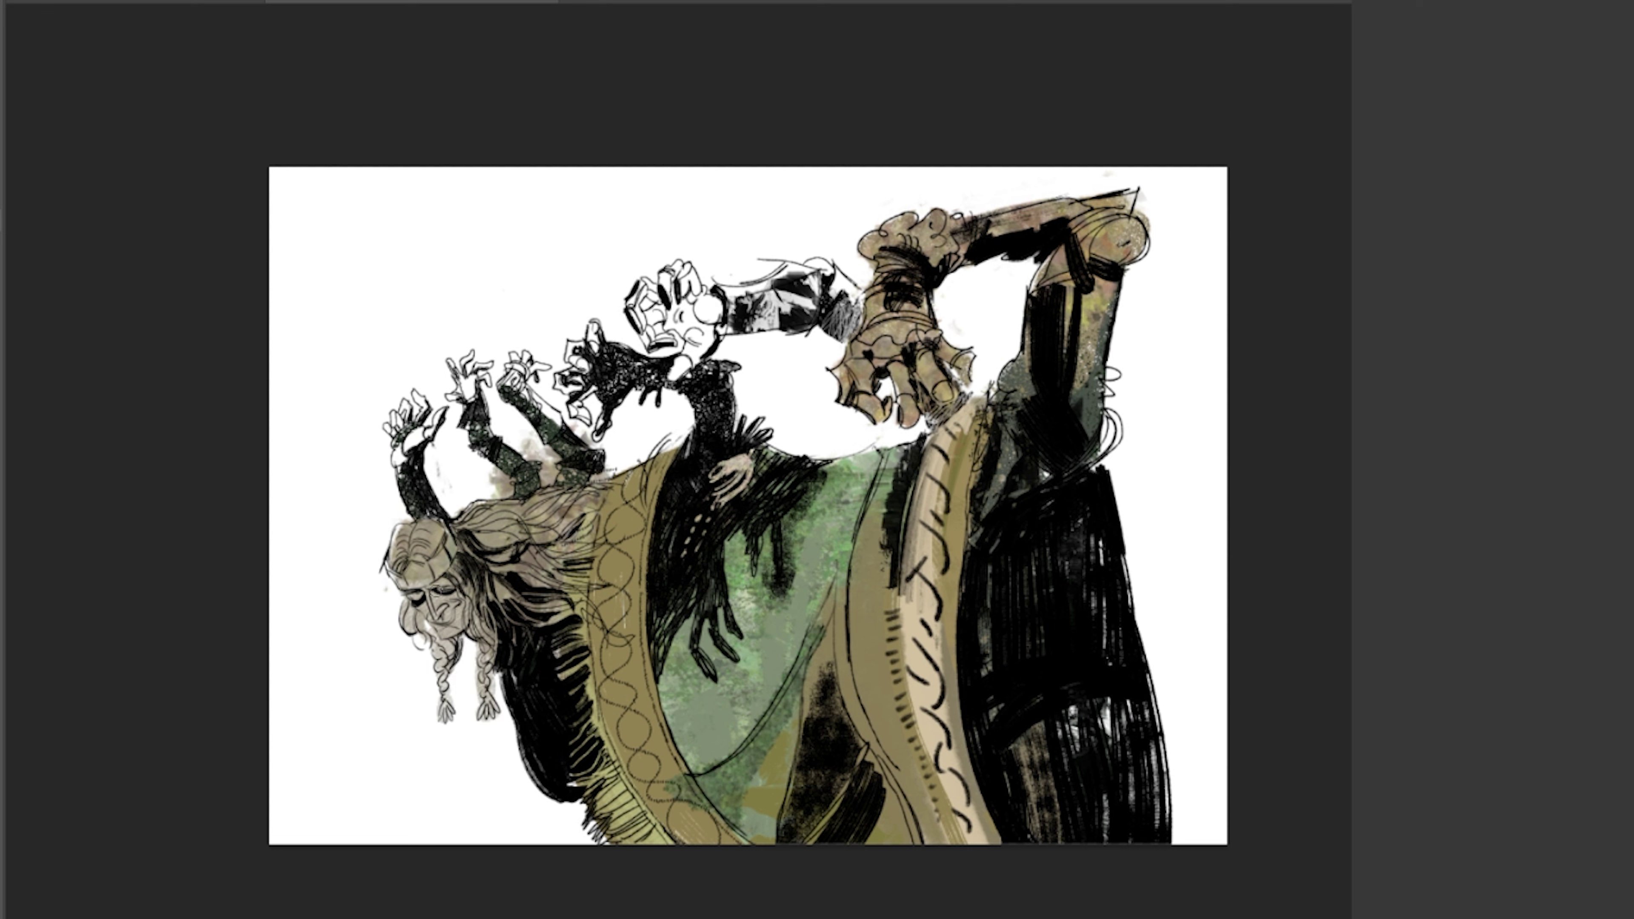
{"action": "left_click_drag", "start_coordinate": [460, 583], "coordinate": [412, 609]}
Paint the large hand and clawed fingers grey and the small raised hands tan.
{"action": "left_click_drag", "start_coordinate": [708, 303], "coordinate": [670, 351]}
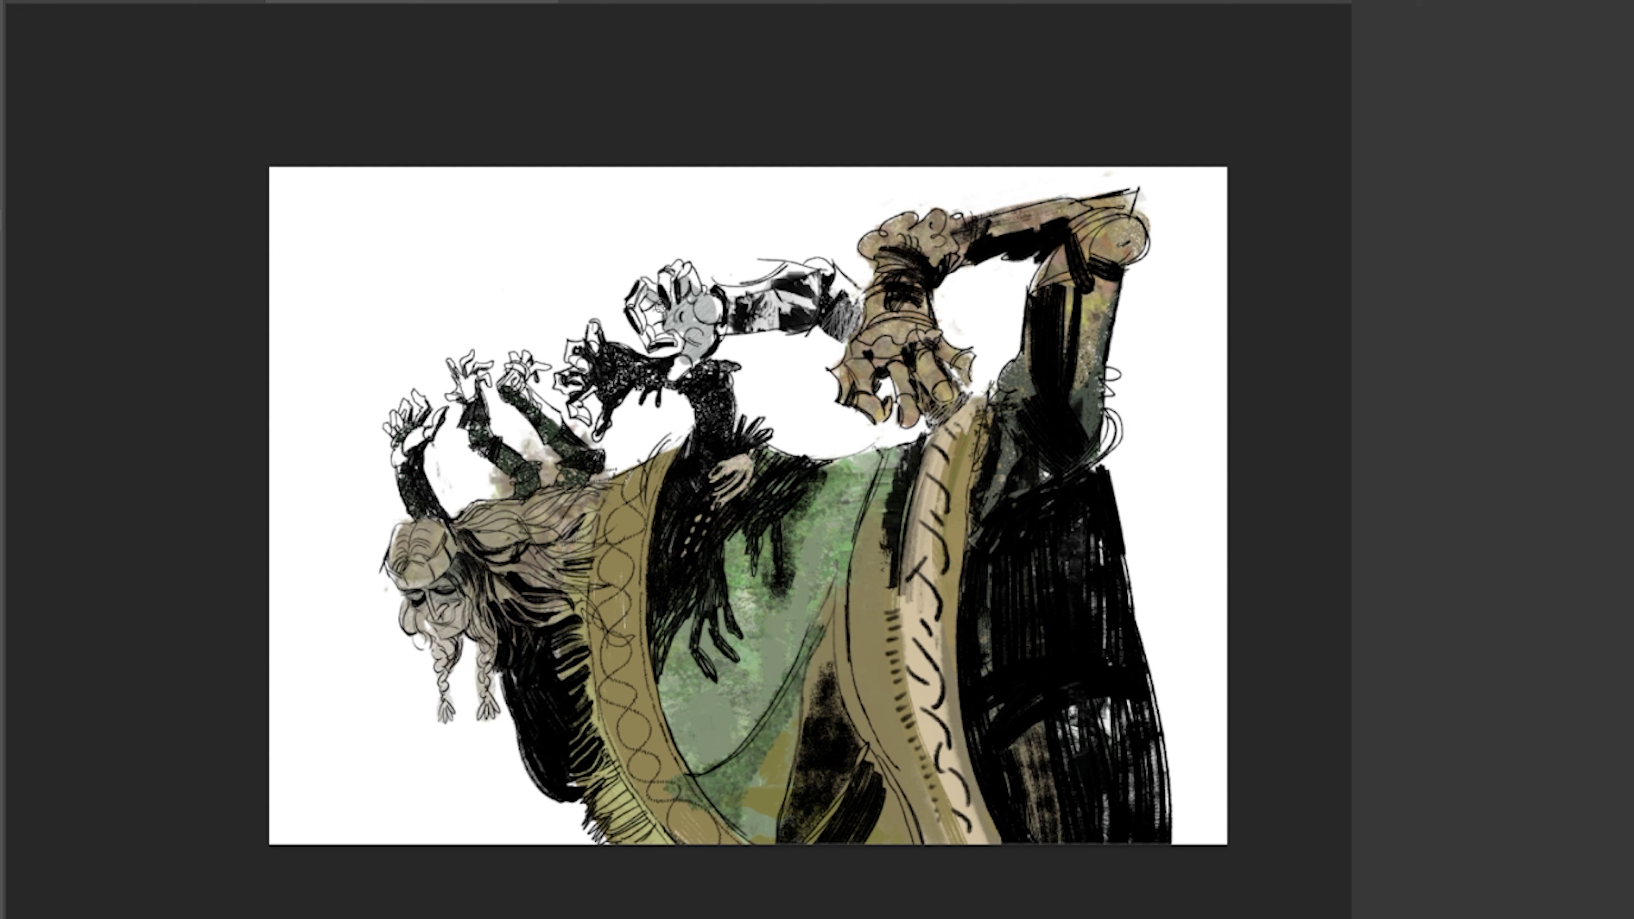
{"action": "left_click_drag", "start_coordinate": [643, 293], "coordinate": [663, 322]}
{"action": "mouse_move", "coordinate": [553, 386]}
{"action": "left_mouse_down"}
{"action": "mouse_move", "coordinate": [515, 419]}
{"action": "mouse_move", "coordinate": [466, 387]}
{"action": "left_mouse_up"}
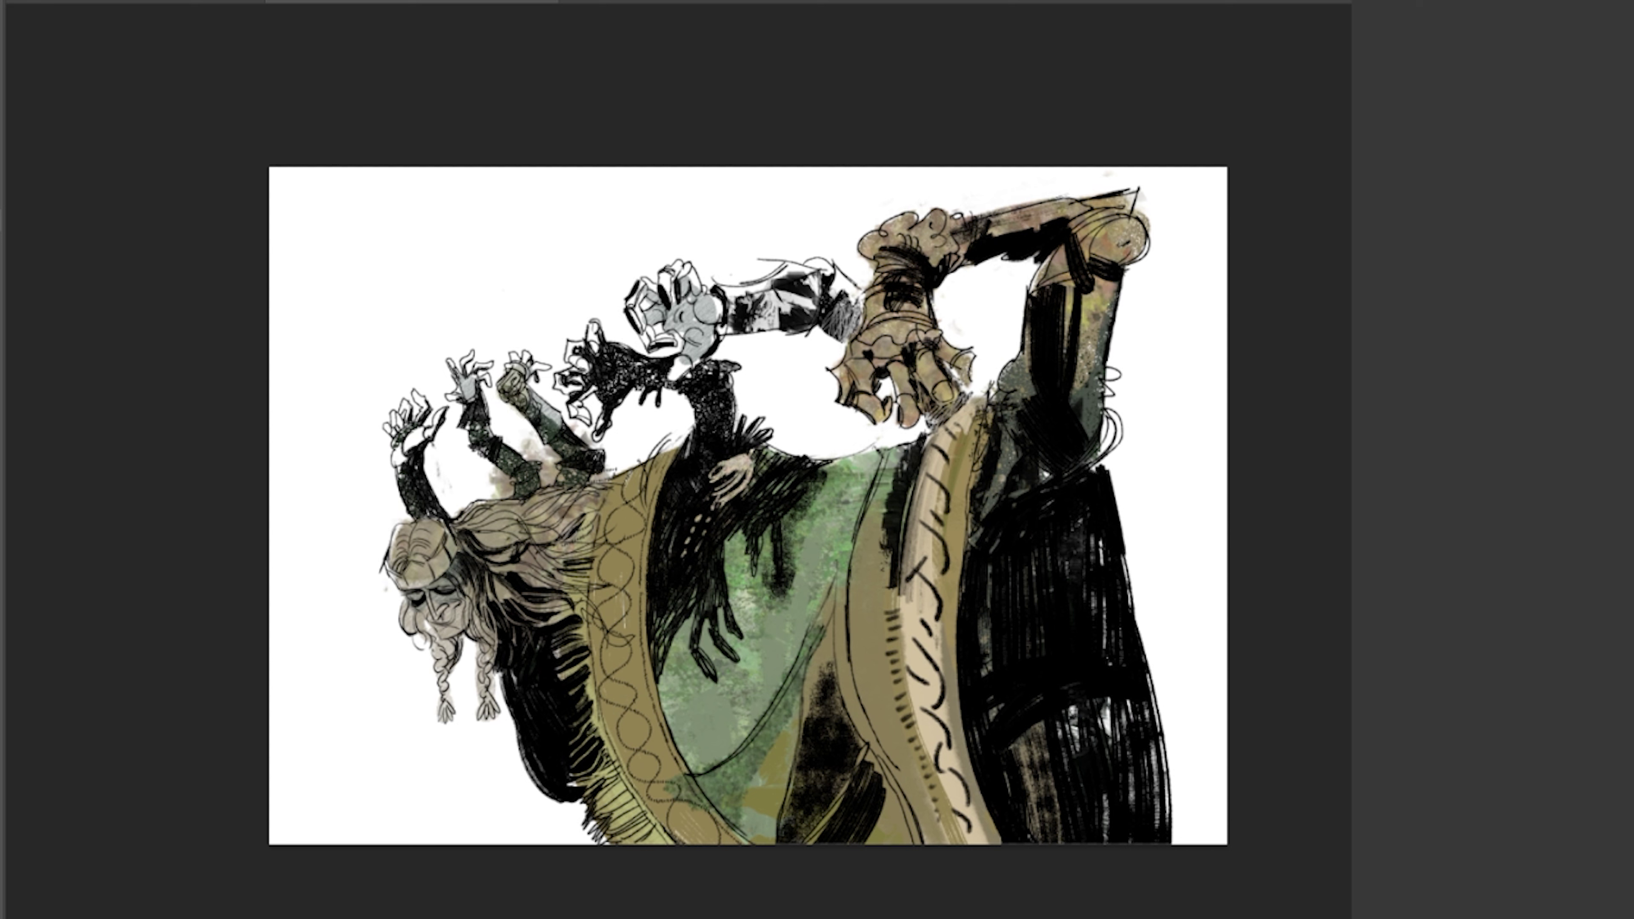
{"action": "mouse_move", "coordinate": [528, 357]}
{"action": "left_mouse_down"}
{"action": "mouse_move", "coordinate": [509, 387]}
{"action": "mouse_move", "coordinate": [466, 389]}
{"action": "left_mouse_up"}
{"action": "mouse_move", "coordinate": [405, 454]}
{"action": "left_mouse_down"}
{"action": "mouse_move", "coordinate": [425, 396]}
{"action": "mouse_move", "coordinate": [412, 406]}
{"action": "mouse_move", "coordinate": [441, 390]}
{"action": "mouse_move", "coordinate": [437, 424]}
{"action": "left_mouse_up"}
{"action": "left_click_drag", "start_coordinate": [579, 390], "coordinate": [583, 422]}
{"action": "left_click_drag", "start_coordinate": [560, 341], "coordinate": [592, 412]}
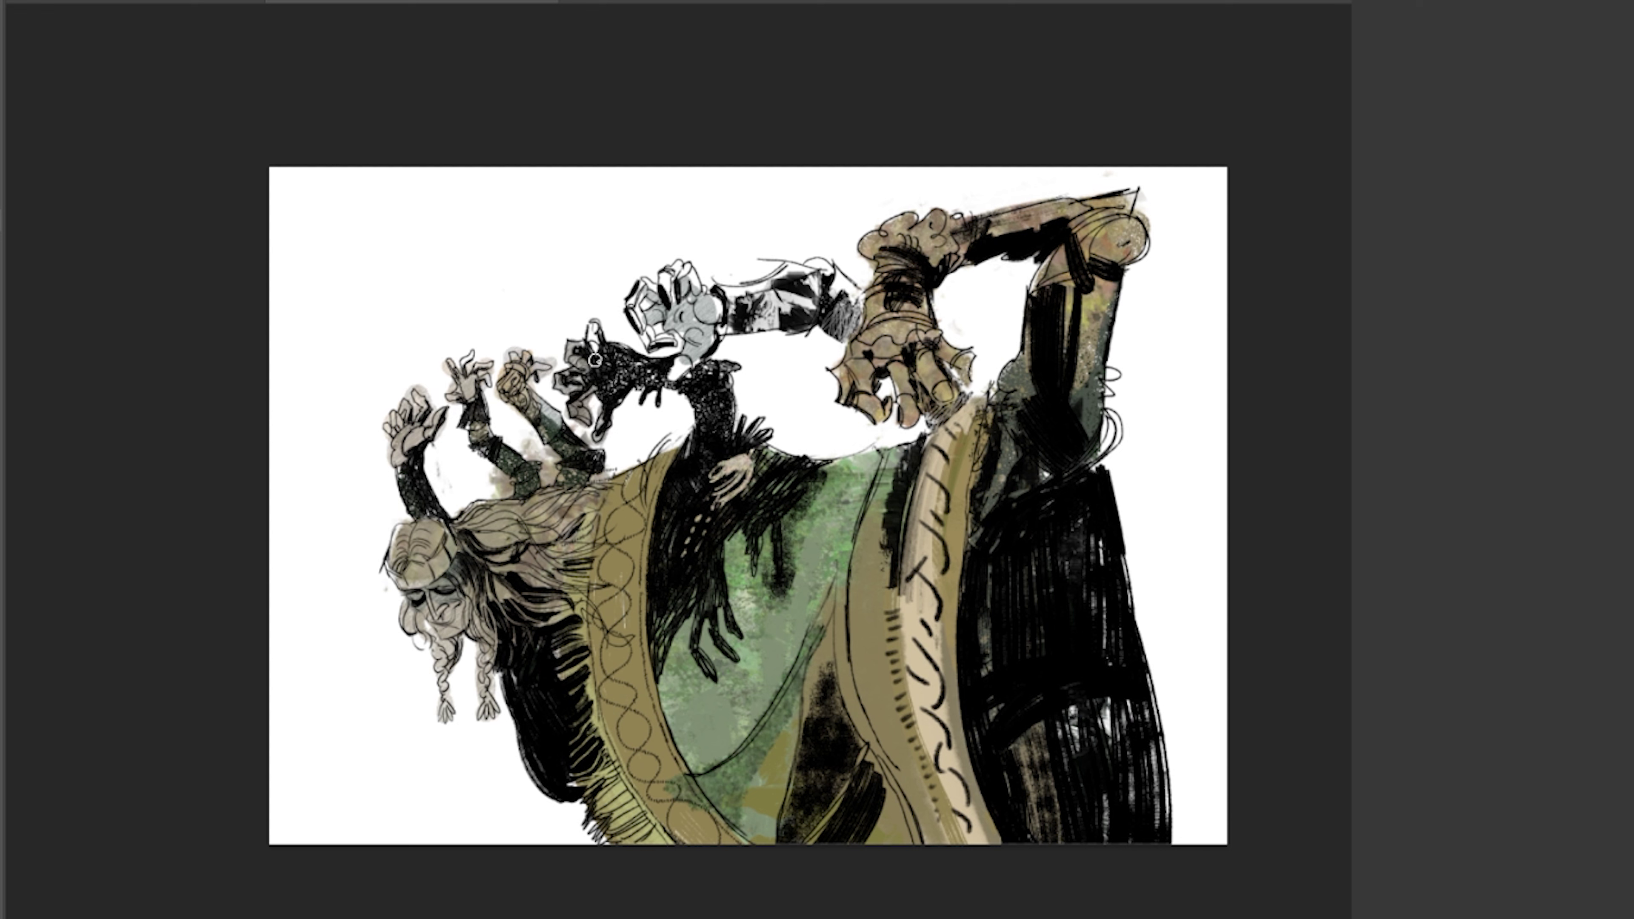
{"action": "left_click_drag", "start_coordinate": [595, 315], "coordinate": [599, 364]}
Wash the forearm, wrist and hand grey-tan and add extra shading.
{"action": "mouse_move", "coordinate": [708, 319]}
{"action": "left_mouse_down"}
{"action": "mouse_move", "coordinate": [811, 305]}
{"action": "mouse_move", "coordinate": [821, 280]}
{"action": "mouse_move", "coordinate": [811, 309]}
{"action": "mouse_move", "coordinate": [817, 271]}
{"action": "left_mouse_up"}
{"action": "left_click_drag", "start_coordinate": [856, 332], "coordinate": [833, 273]}
{"action": "mouse_move", "coordinate": [830, 264]}
{"action": "left_mouse_down"}
{"action": "mouse_move", "coordinate": [637, 348]}
{"action": "mouse_move", "coordinate": [691, 338]}
{"action": "left_mouse_up"}
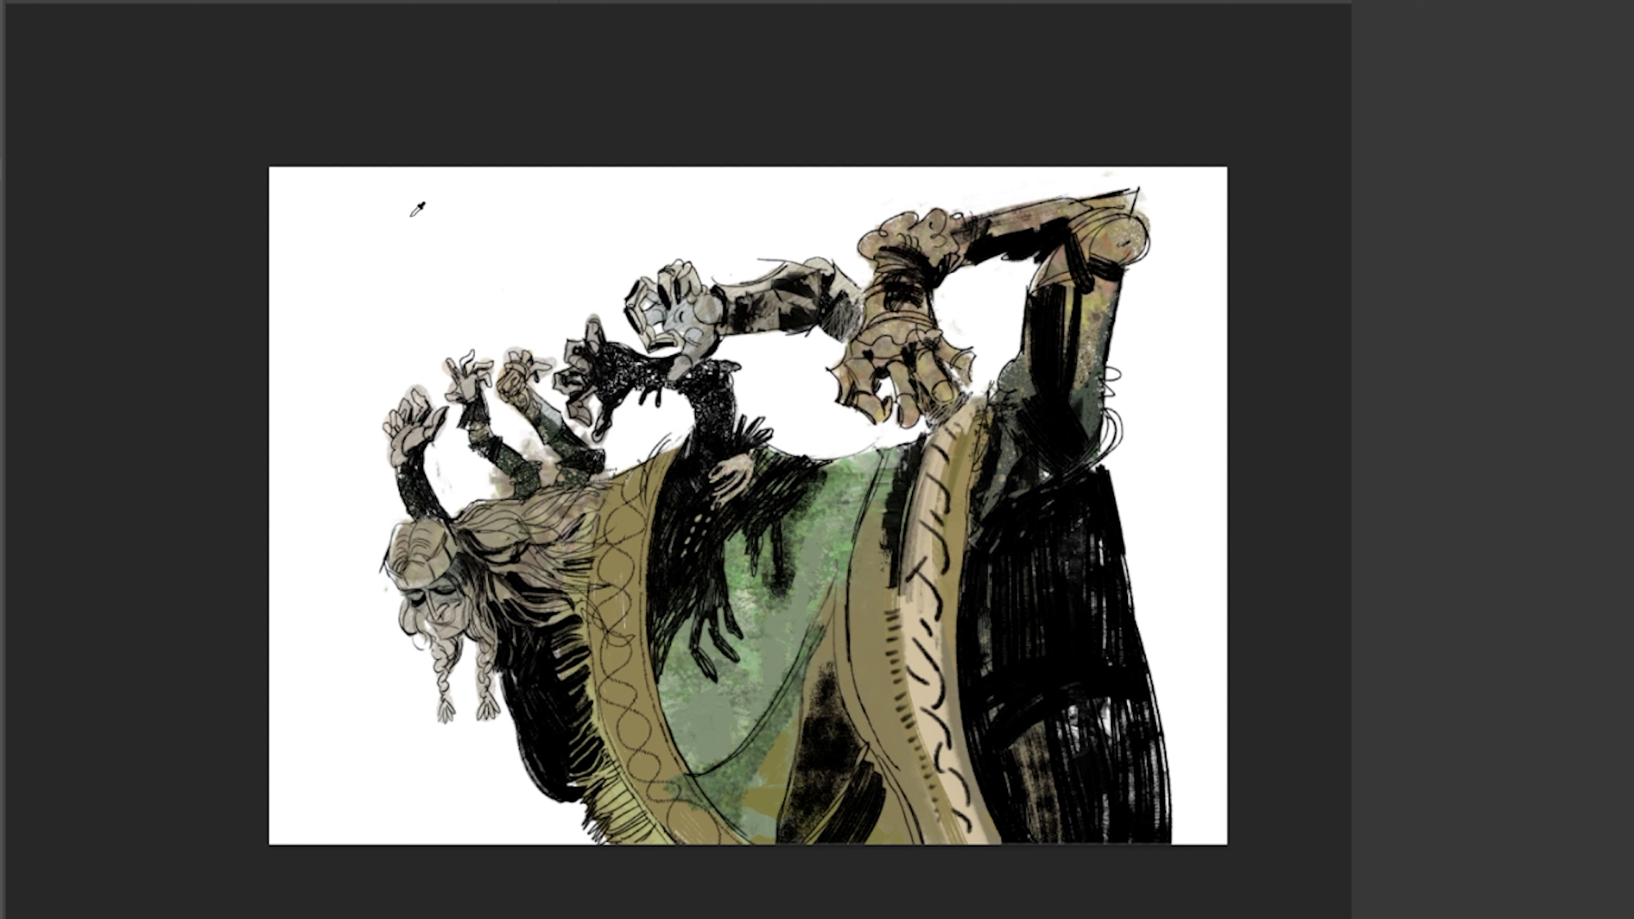
{"action": "mouse_move", "coordinate": [656, 238]}
{"action": "left_mouse_down"}
{"action": "mouse_move", "coordinate": [740, 338]}
{"action": "mouse_move", "coordinate": [817, 283]}
{"action": "left_mouse_up"}
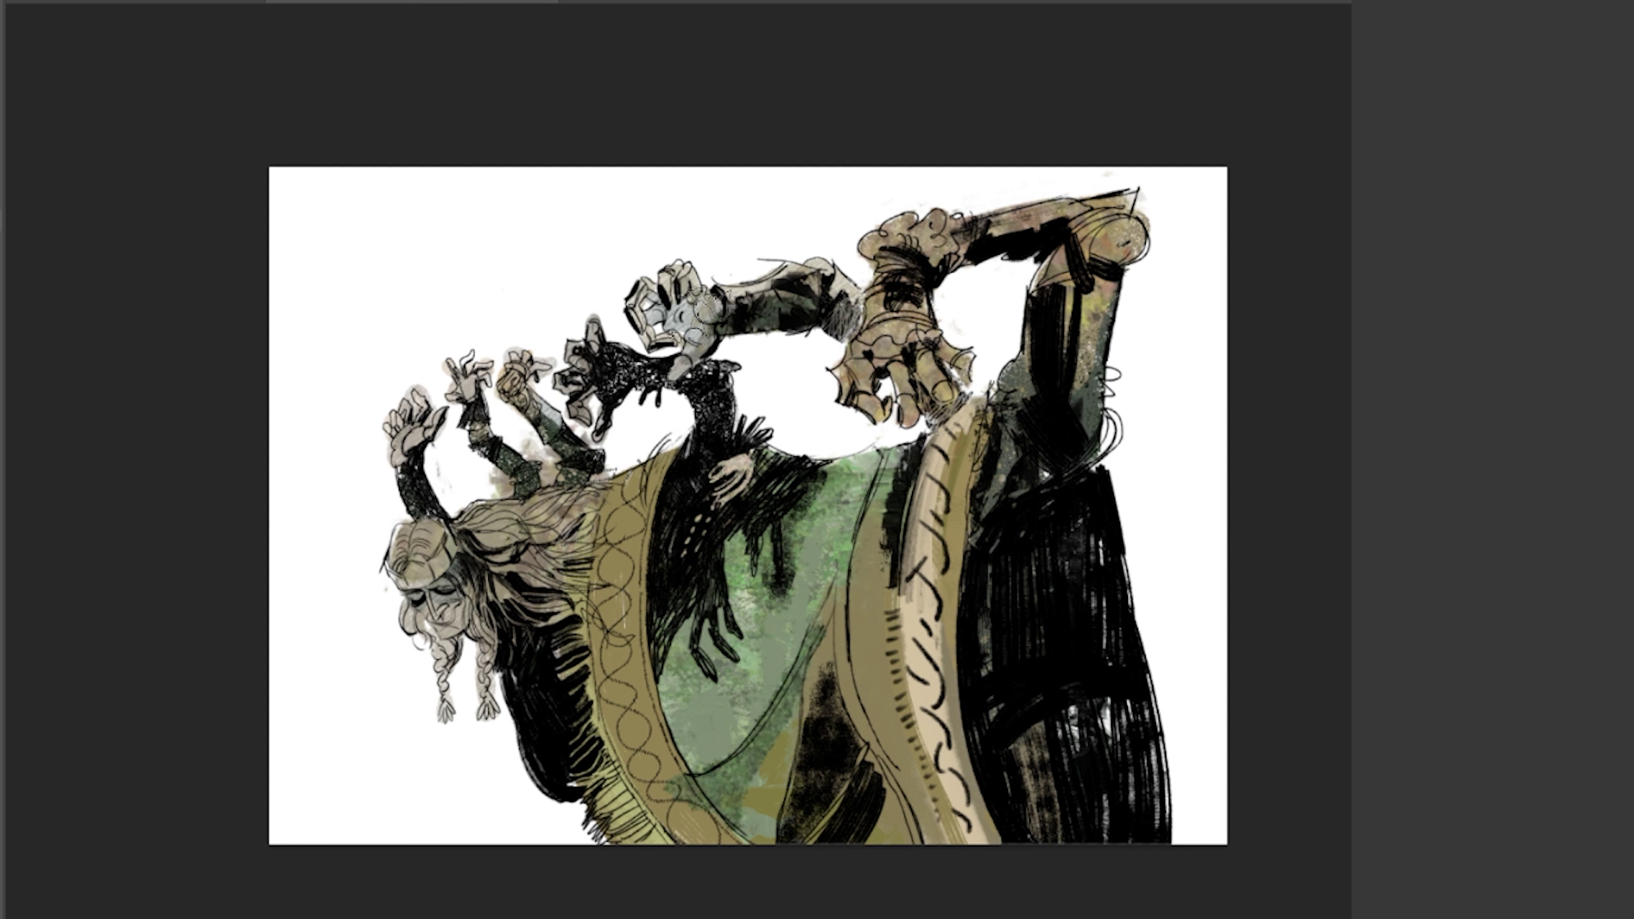
{"action": "left_click_drag", "start_coordinate": [644, 296], "coordinate": [714, 360]}
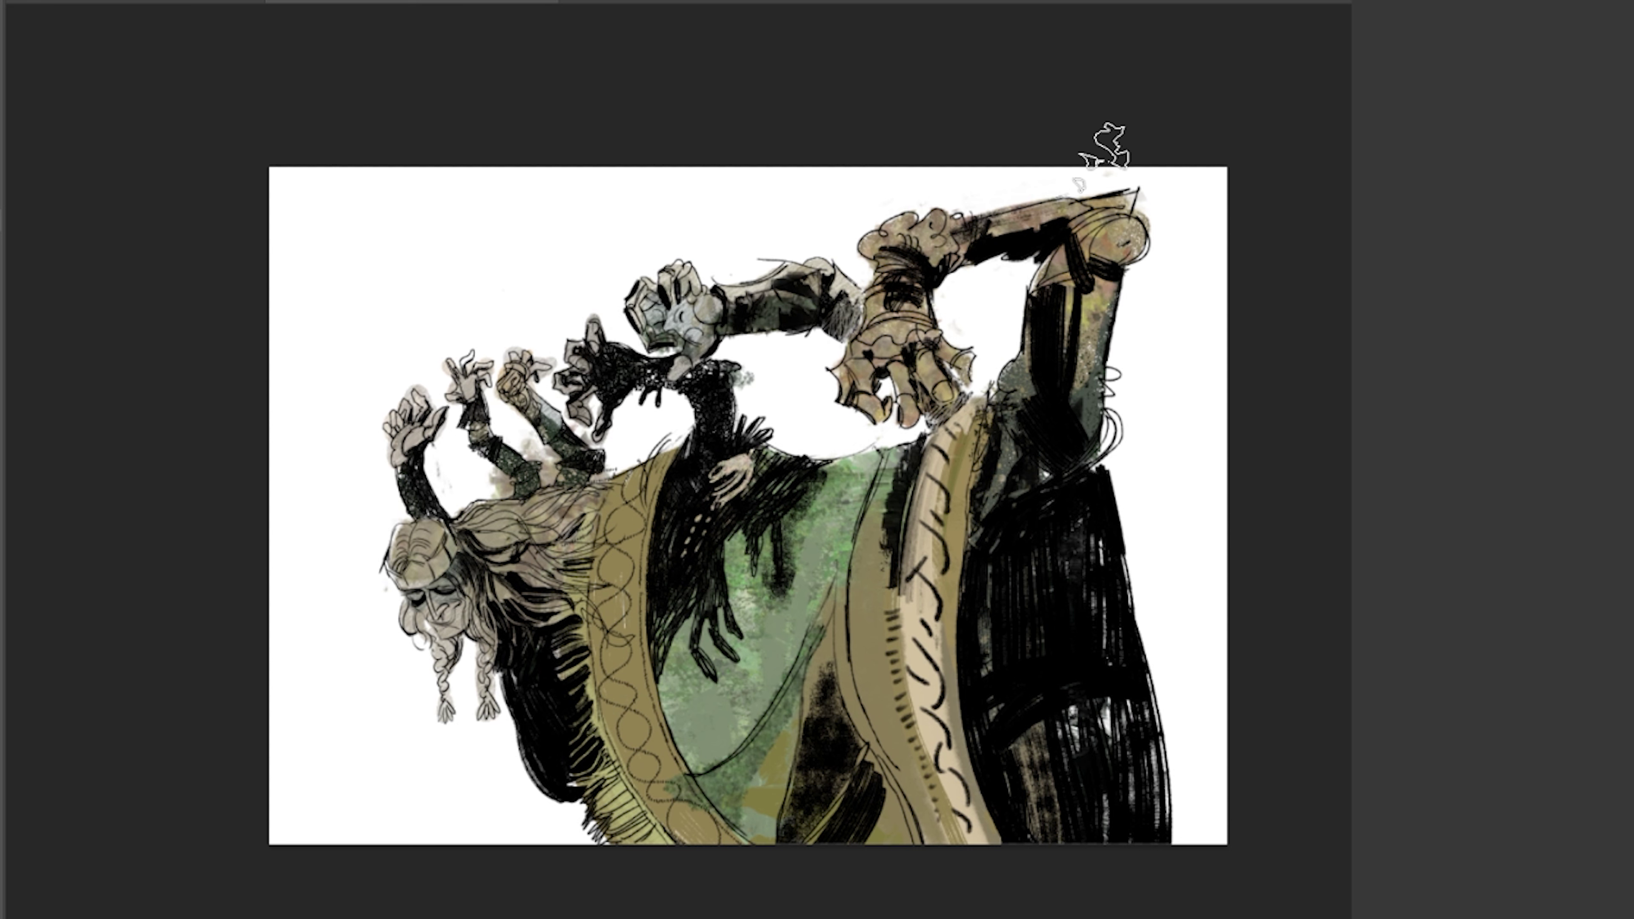
Erase the brown-grey wash and grey halo around the raised arms, hands and fingers.
{"action": "scroll", "coordinate": [515, 435], "scroll_direction": "down", "scroll_amount": 5}
{"action": "scroll", "coordinate": [515, 436], "scroll_direction": "up", "scroll_amount": 5}
{"action": "key", "text": "m"}
{"action": "scroll", "coordinate": [1232, 583], "scroll_direction": "up", "scroll_amount": 3}
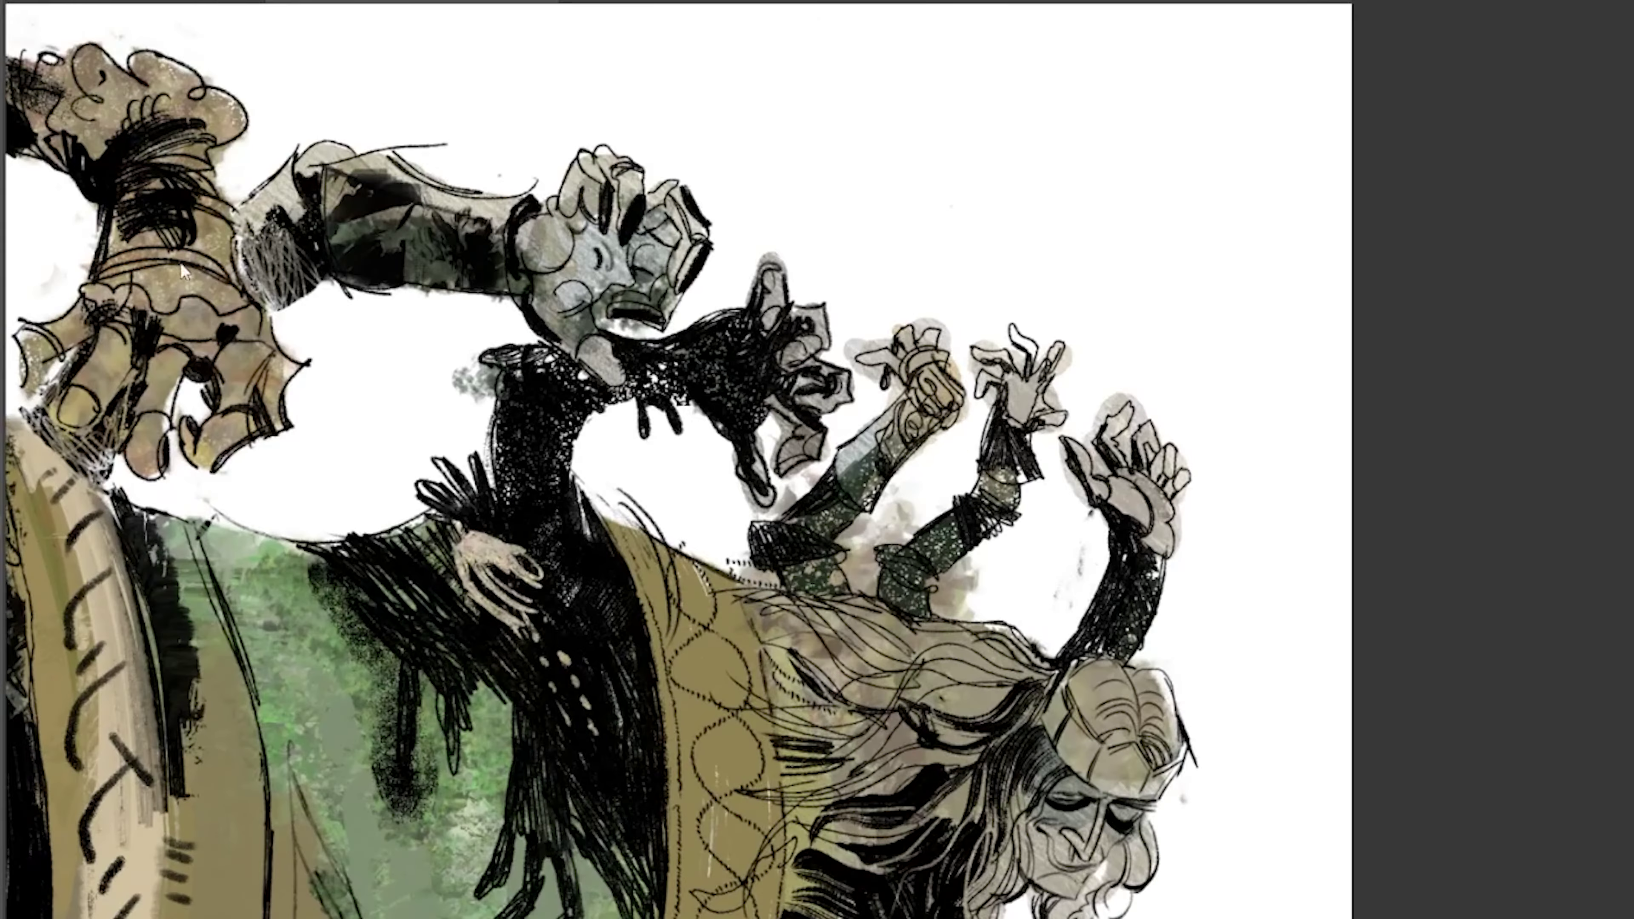
{"action": "left_click_drag", "start_coordinate": [840, 539], "coordinate": [901, 502]}
{"action": "left_click_drag", "start_coordinate": [959, 560], "coordinate": [959, 622]}
{"action": "left_click_drag", "start_coordinate": [753, 580], "coordinate": [804, 470]}
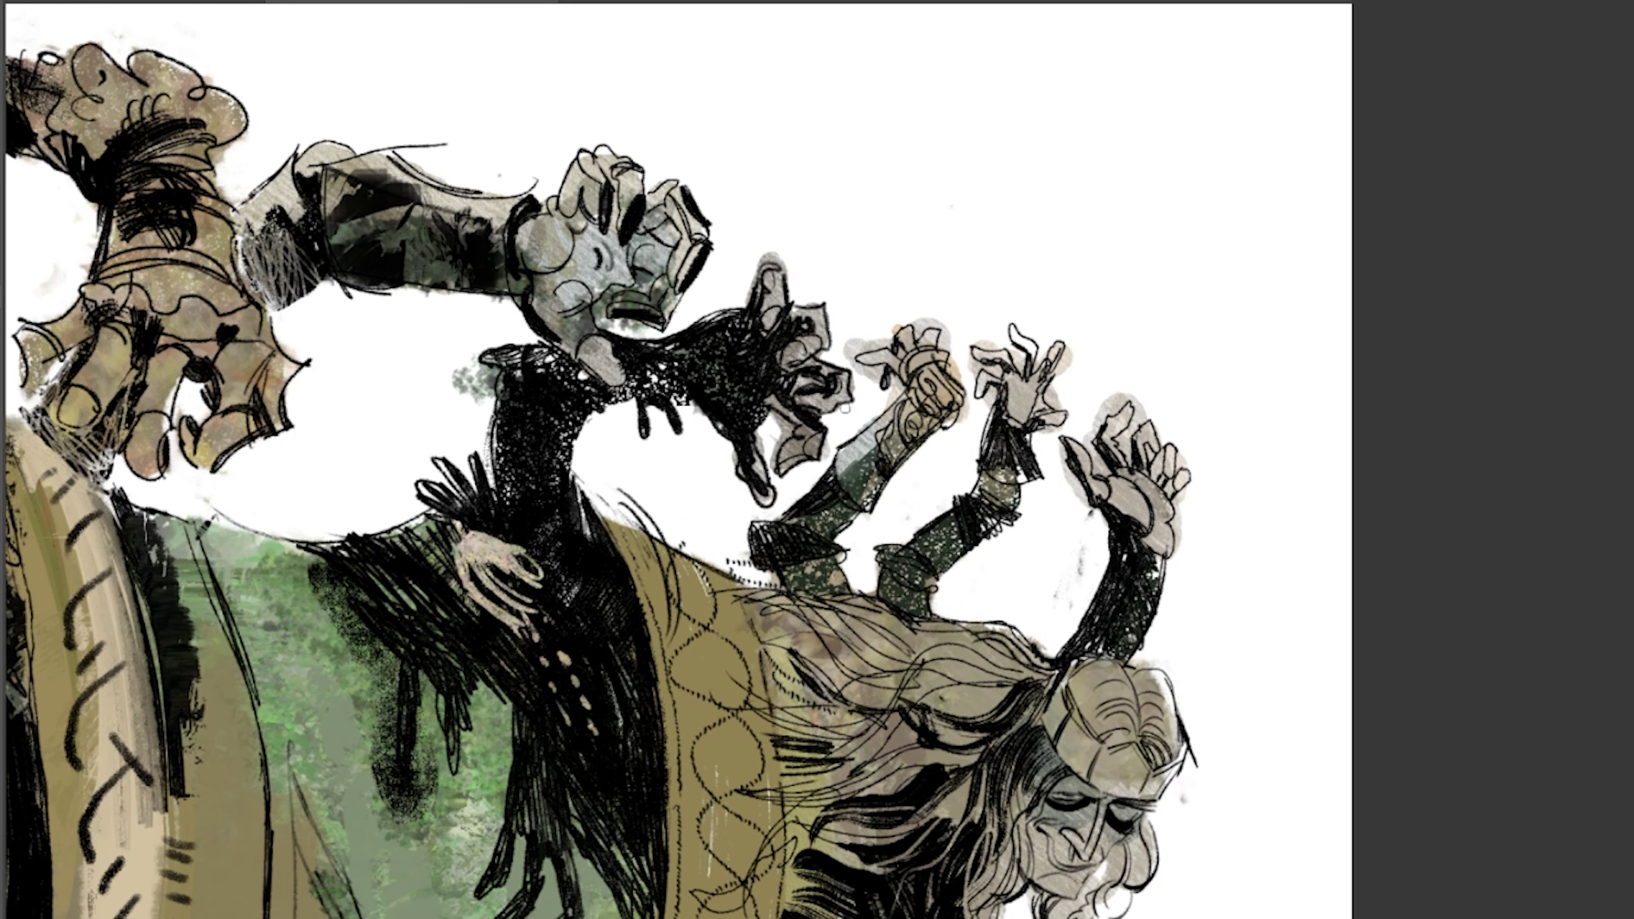
{"action": "mouse_move", "coordinate": [856, 370]}
{"action": "left_mouse_down"}
{"action": "mouse_move", "coordinate": [945, 346]}
{"action": "mouse_move", "coordinate": [782, 425]}
{"action": "mouse_move", "coordinate": [772, 470]}
{"action": "left_mouse_up"}
{"action": "mouse_move", "coordinate": [1049, 425]}
{"action": "left_mouse_down"}
{"action": "mouse_move", "coordinate": [1061, 351]}
{"action": "mouse_move", "coordinate": [991, 412]}
{"action": "left_mouse_up"}
{"action": "left_click_drag", "start_coordinate": [1074, 488], "coordinate": [1150, 418]}
Paint the crown yellow-gold, then repaint it a muted olive gold with a darker lower-left edge.
{"action": "scroll", "coordinate": [1179, 552], "scroll_direction": "left", "scroll_amount": 5}
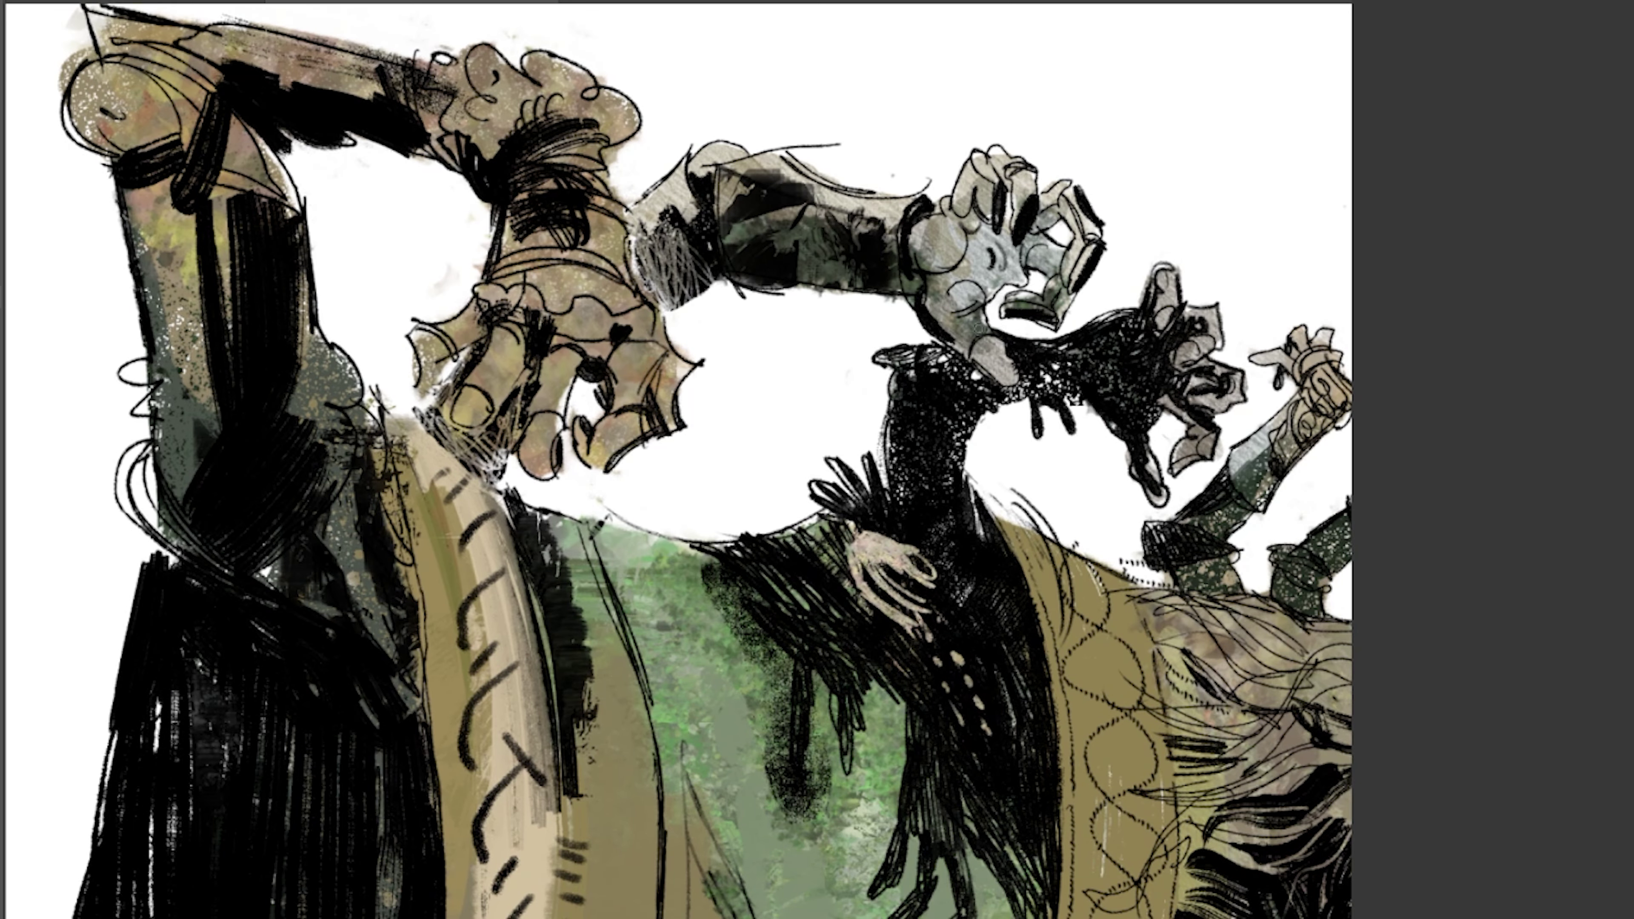
{"action": "scroll", "coordinate": [1004, 373], "scroll_direction": "left", "scroll_amount": 4}
{"action": "scroll", "coordinate": [744, 396], "scroll_direction": "right", "scroll_amount": 10}
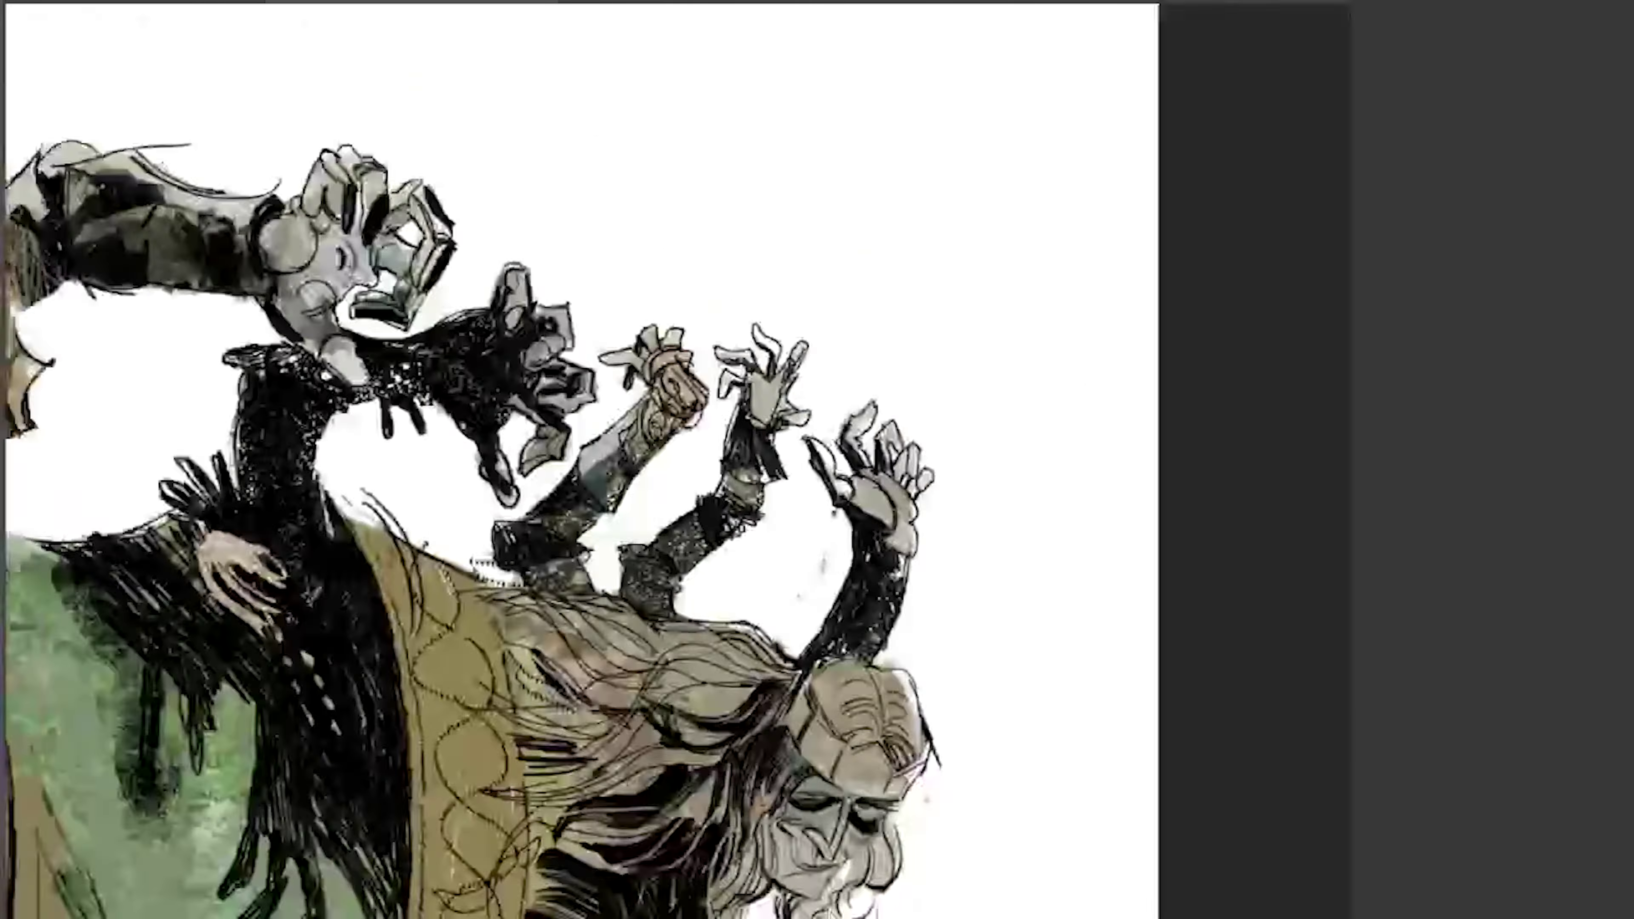
{"action": "scroll", "coordinate": [1023, 332], "scroll_direction": "down", "scroll_amount": 3}
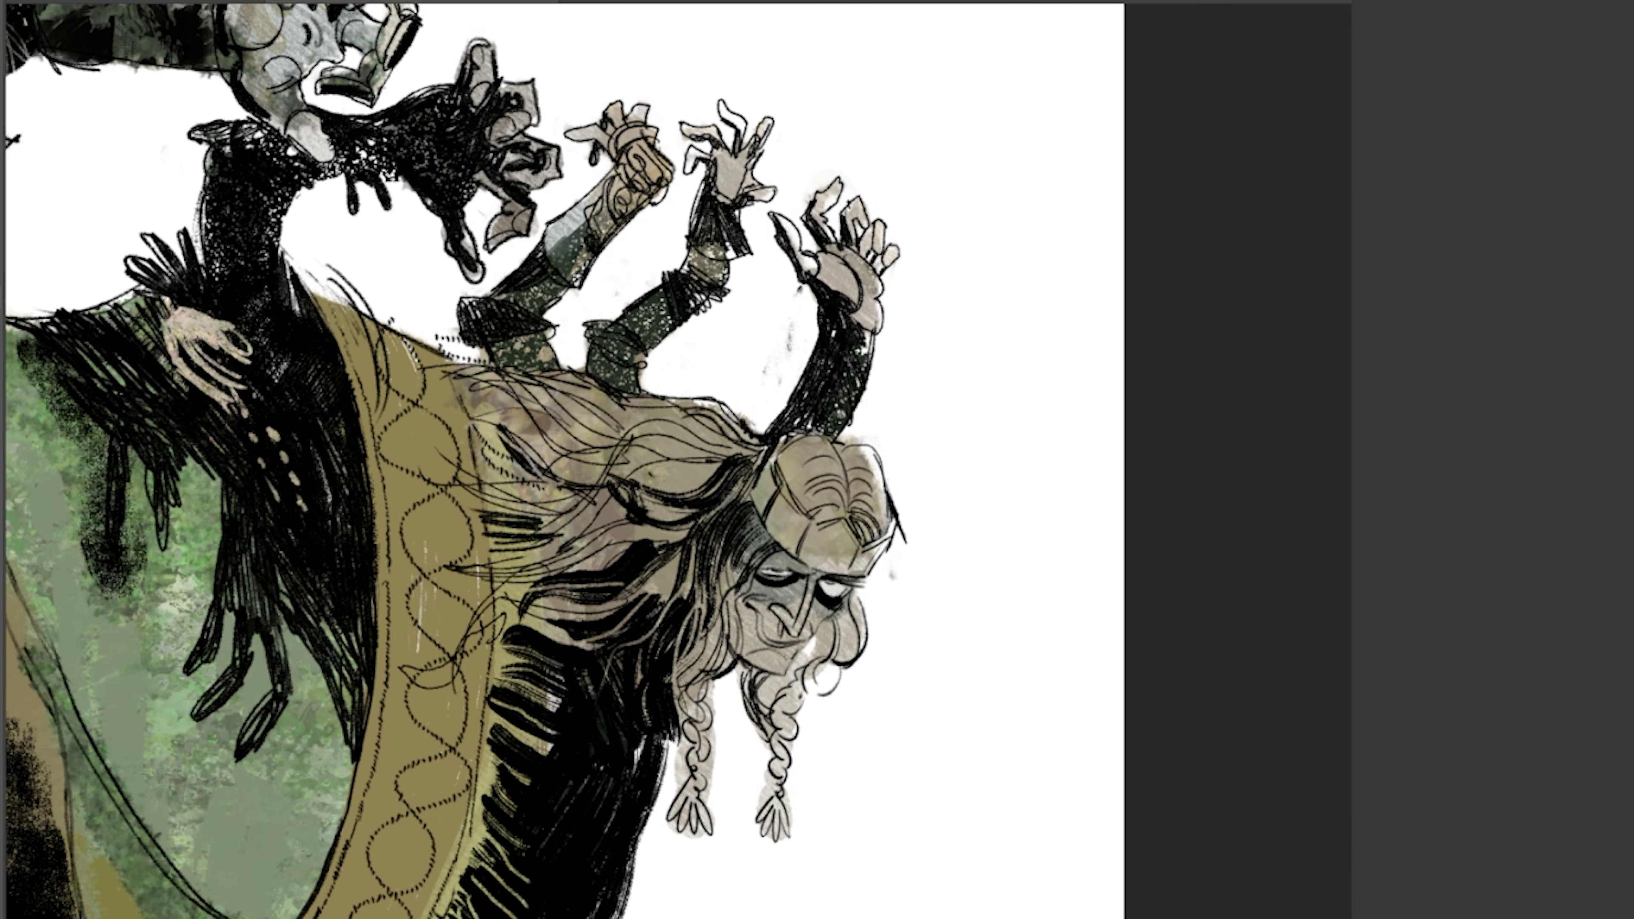
{"action": "left_click_drag", "start_coordinate": [766, 496], "coordinate": [862, 554]}
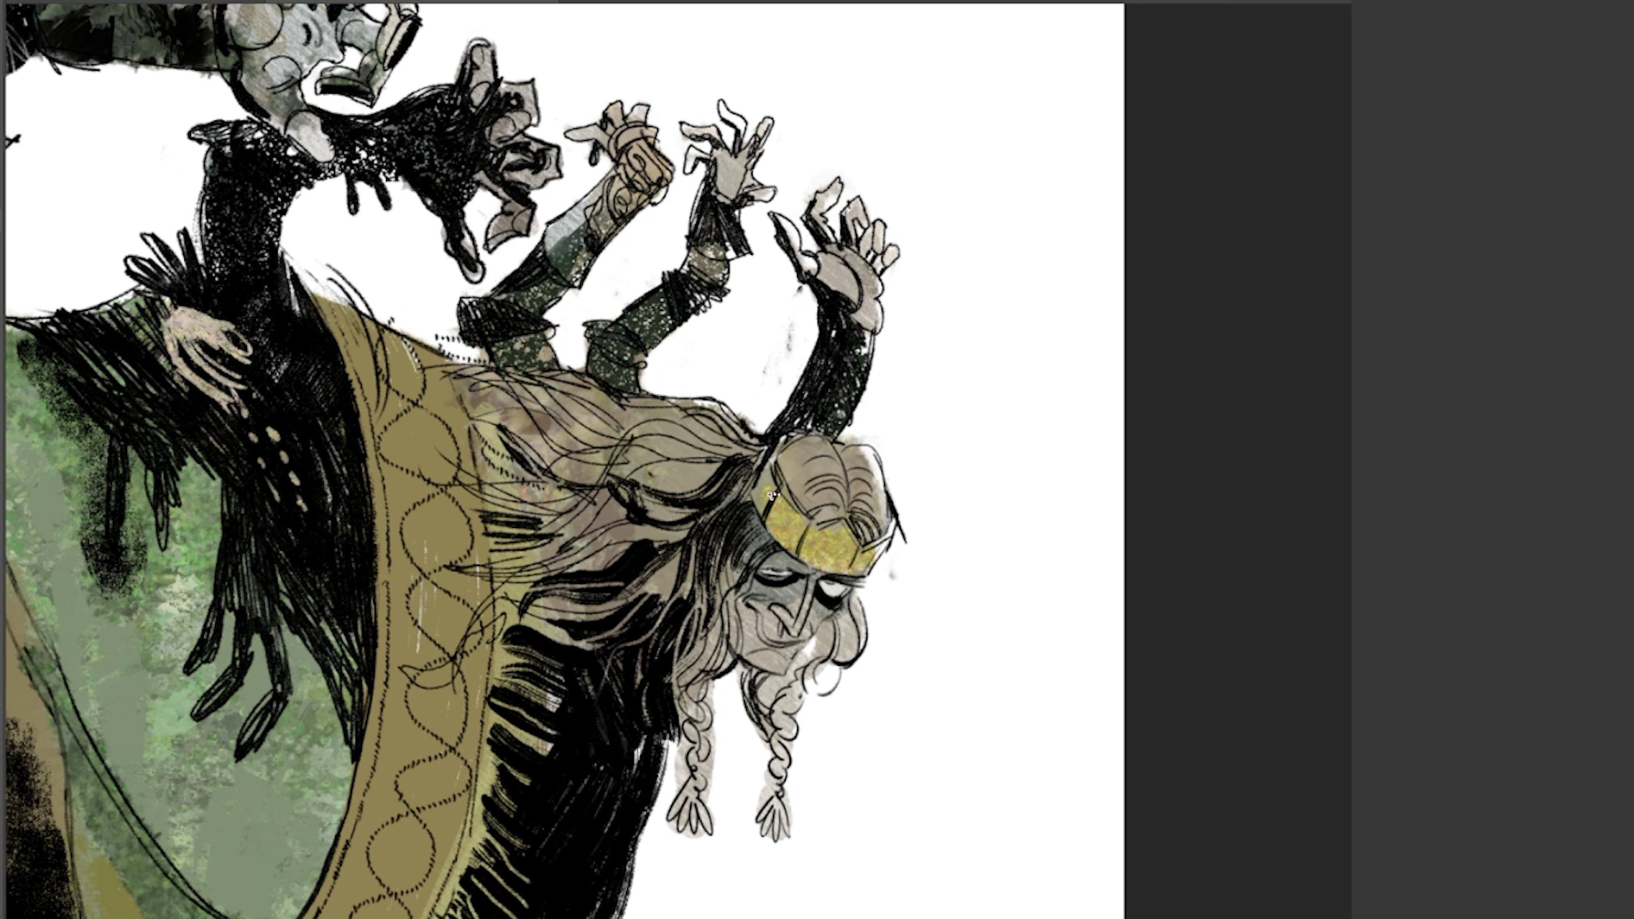
{"action": "key", "text": "h"}
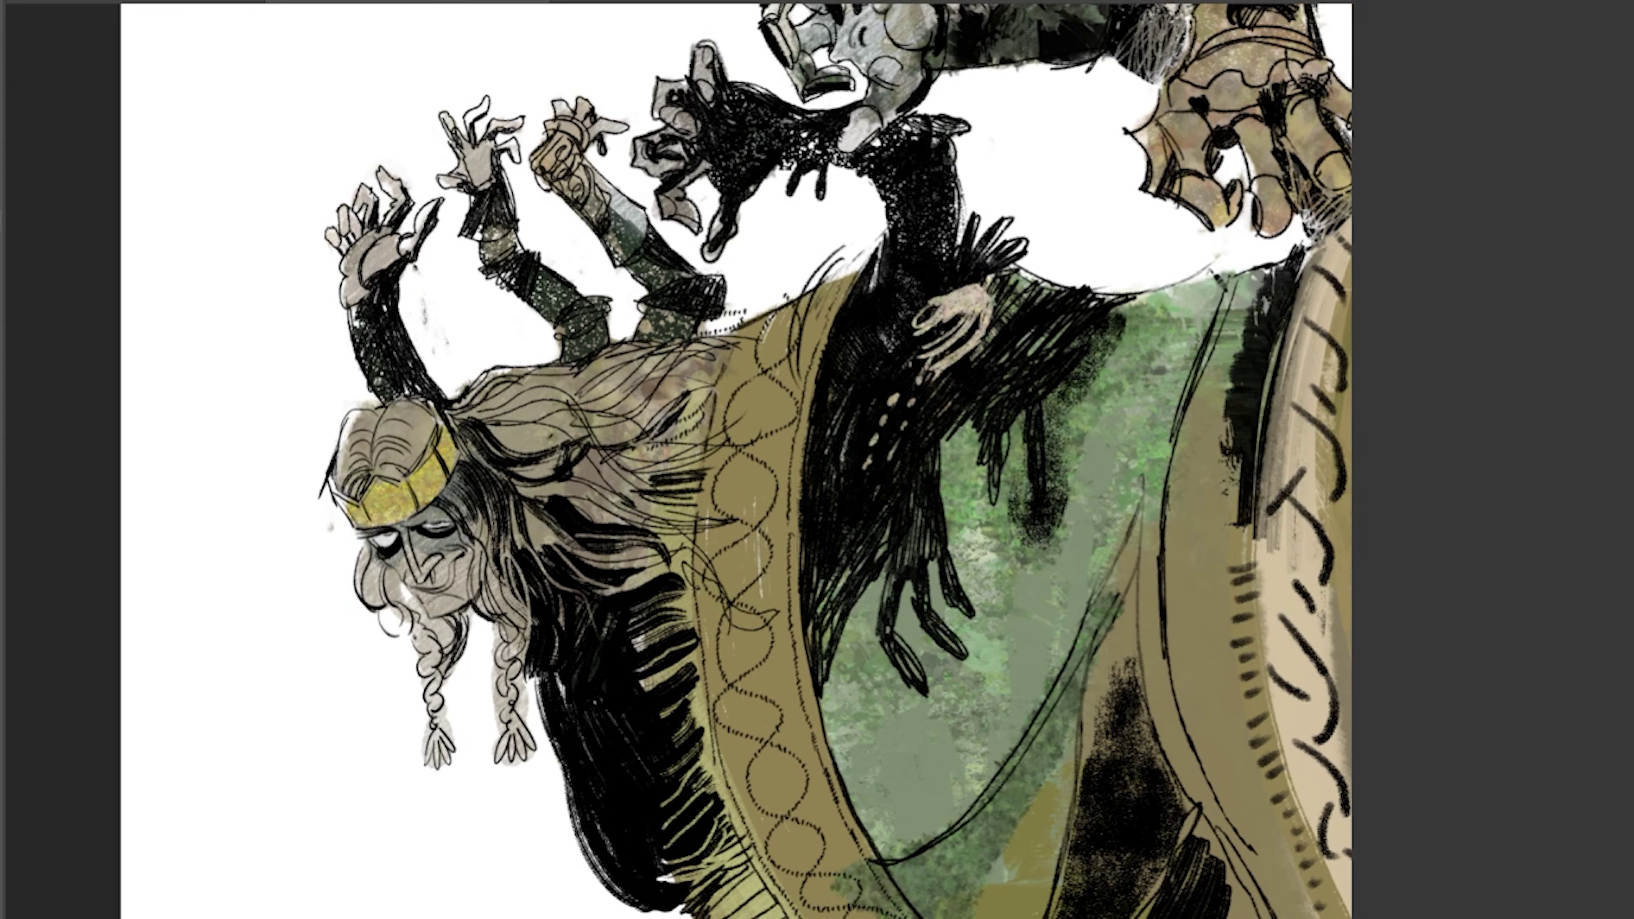
{"action": "left_click_drag", "start_coordinate": [451, 451], "coordinate": [379, 531]}
{"action": "left_click_drag", "start_coordinate": [386, 473], "coordinate": [422, 519]}
{"action": "left_click_drag", "start_coordinate": [338, 412], "coordinate": [357, 479]}
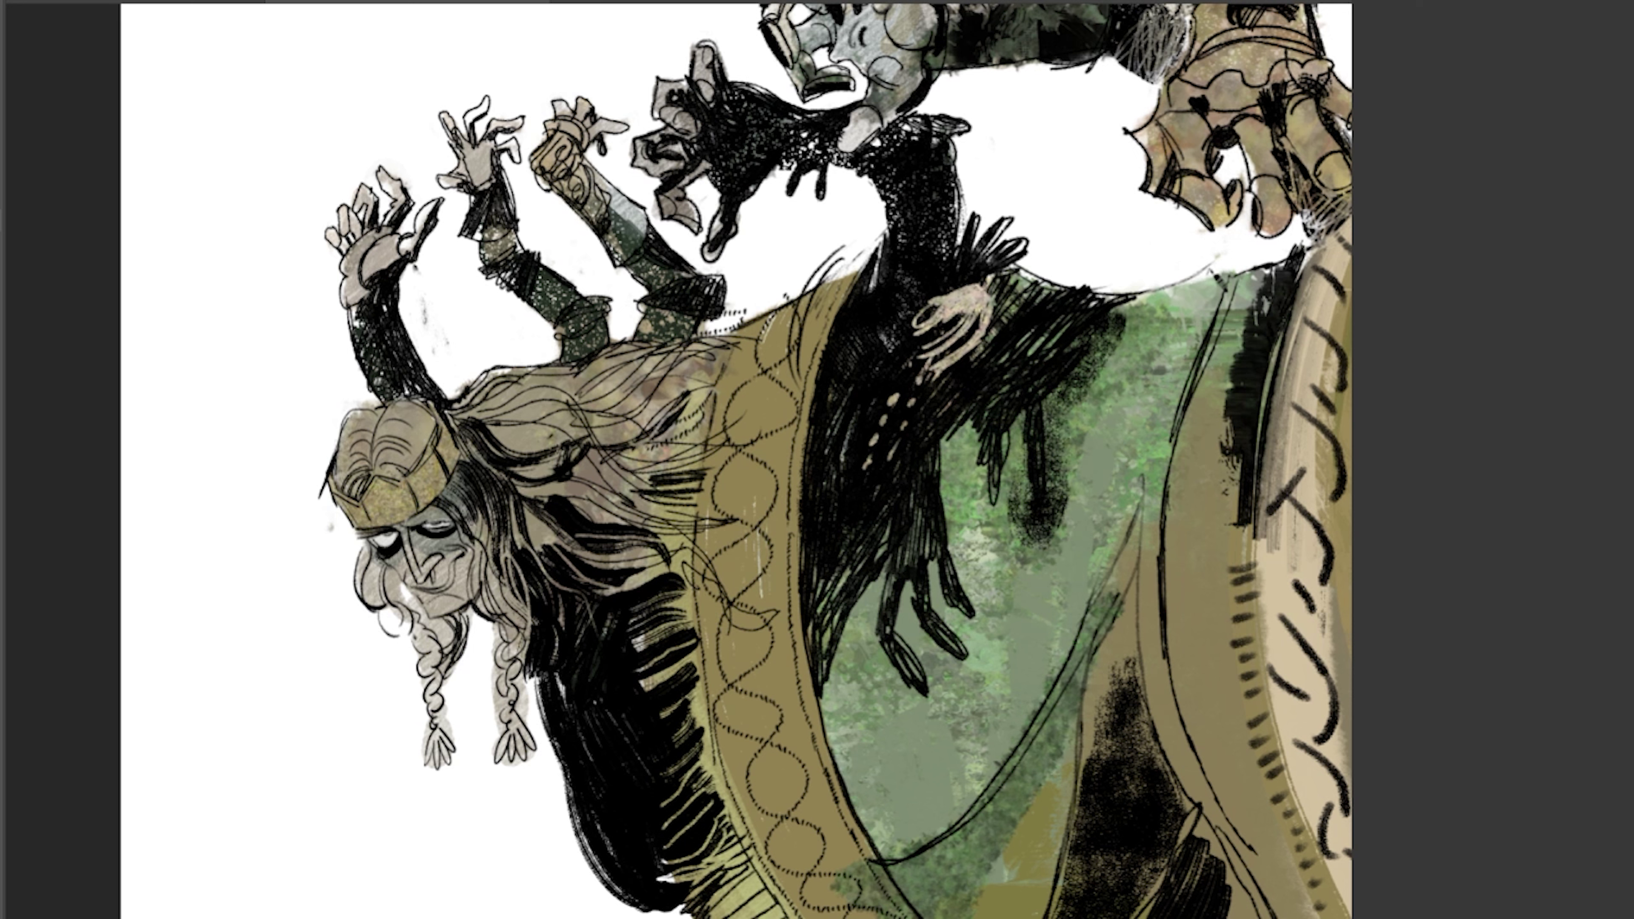
Tone the eye whites olive and add light highlights along the crown's edges.
{"action": "left_click_drag", "start_coordinate": [375, 542], "coordinate": [404, 539]}
{"action": "left_click_drag", "start_coordinate": [423, 525], "coordinate": [448, 527]}
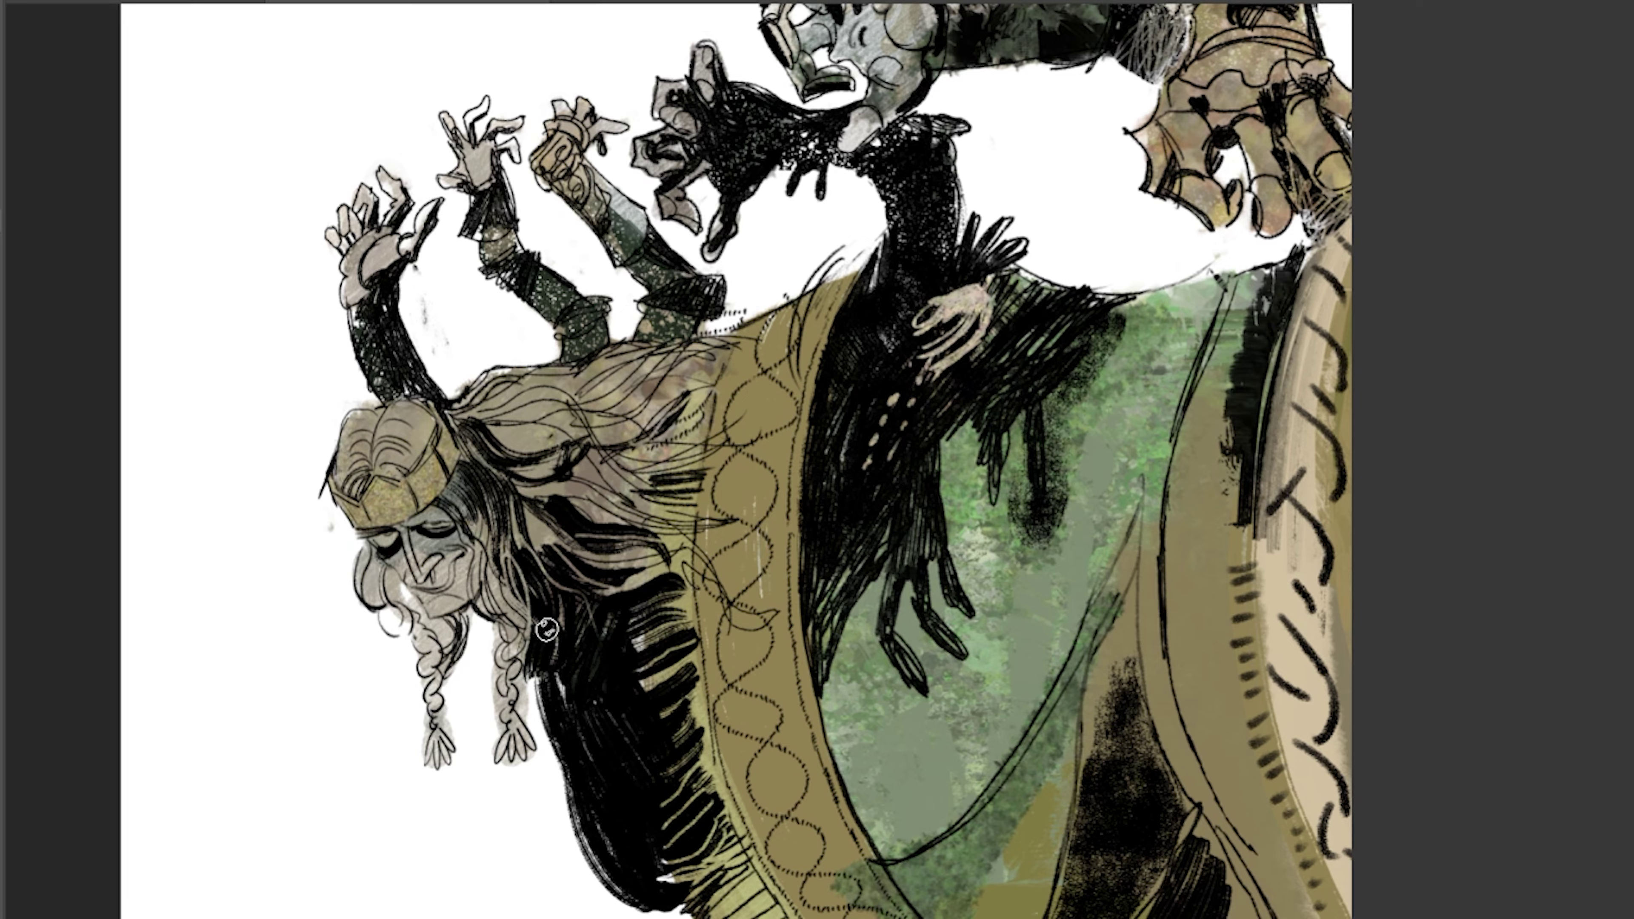
{"action": "key", "text": "ctrl+minus"}
{"action": "key", "text": "ctrl+minus"}
{"action": "key", "text": "ctrl+minus"}
{"action": "key", "text": "ctrl+plus"}
{"action": "key", "text": "ctrl+plus"}
{"action": "key", "text": "ctrl+plus"}
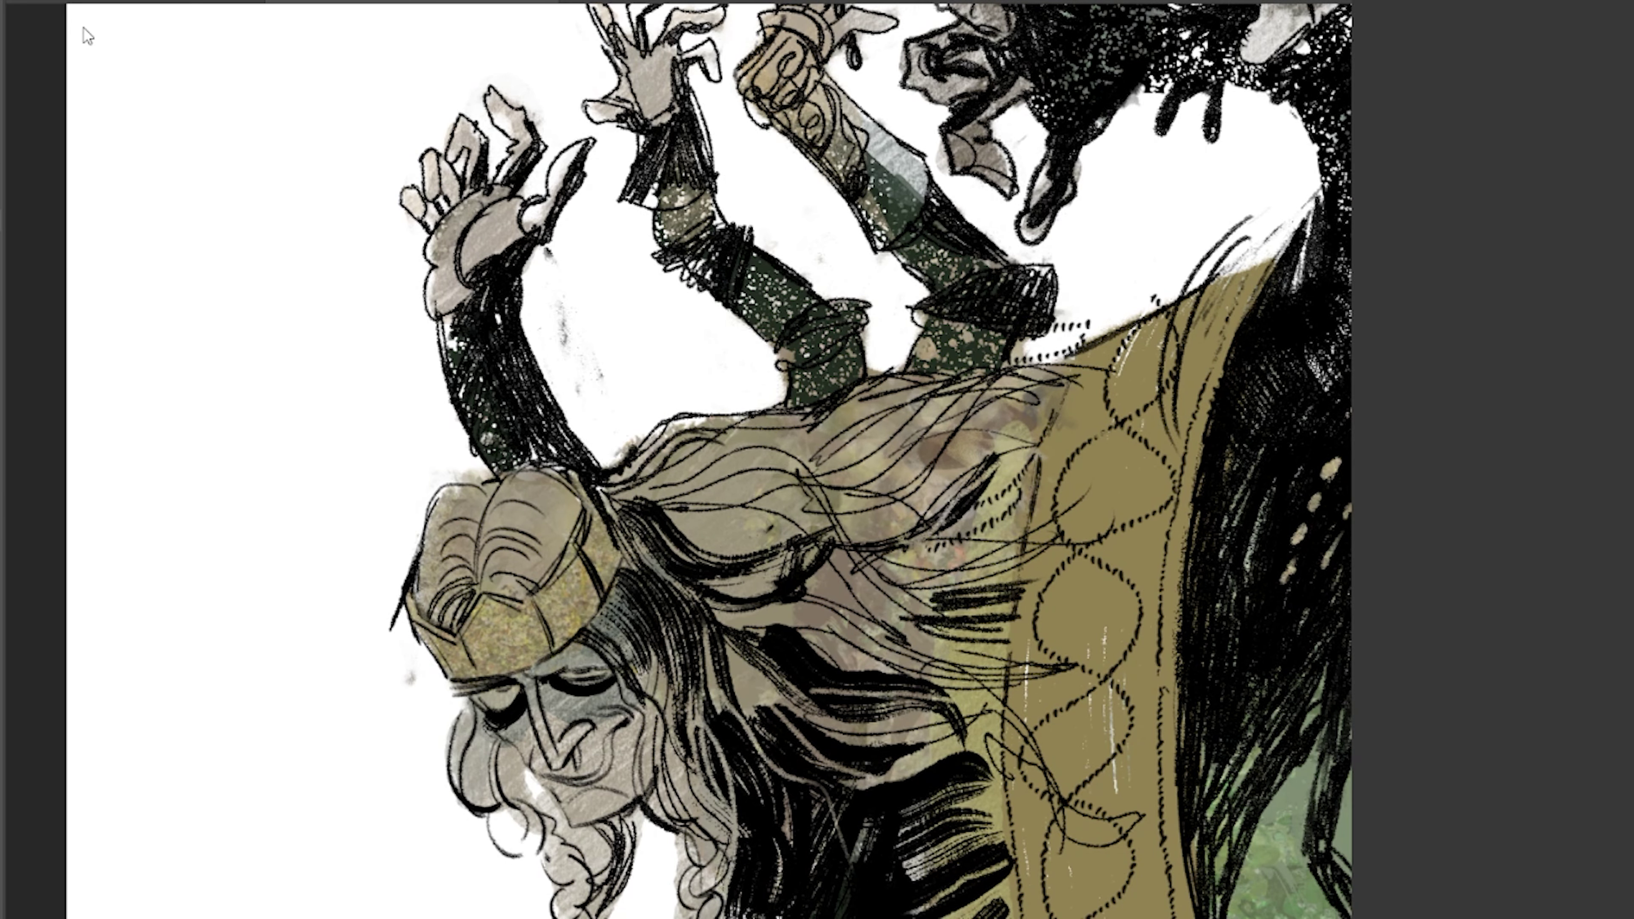
{"action": "left_click_drag", "start_coordinate": [578, 531], "coordinate": [535, 587]}
{"action": "left_click_drag", "start_coordinate": [522, 595], "coordinate": [408, 634]}
{"action": "left_click_drag", "start_coordinate": [599, 519], "coordinate": [588, 541]}
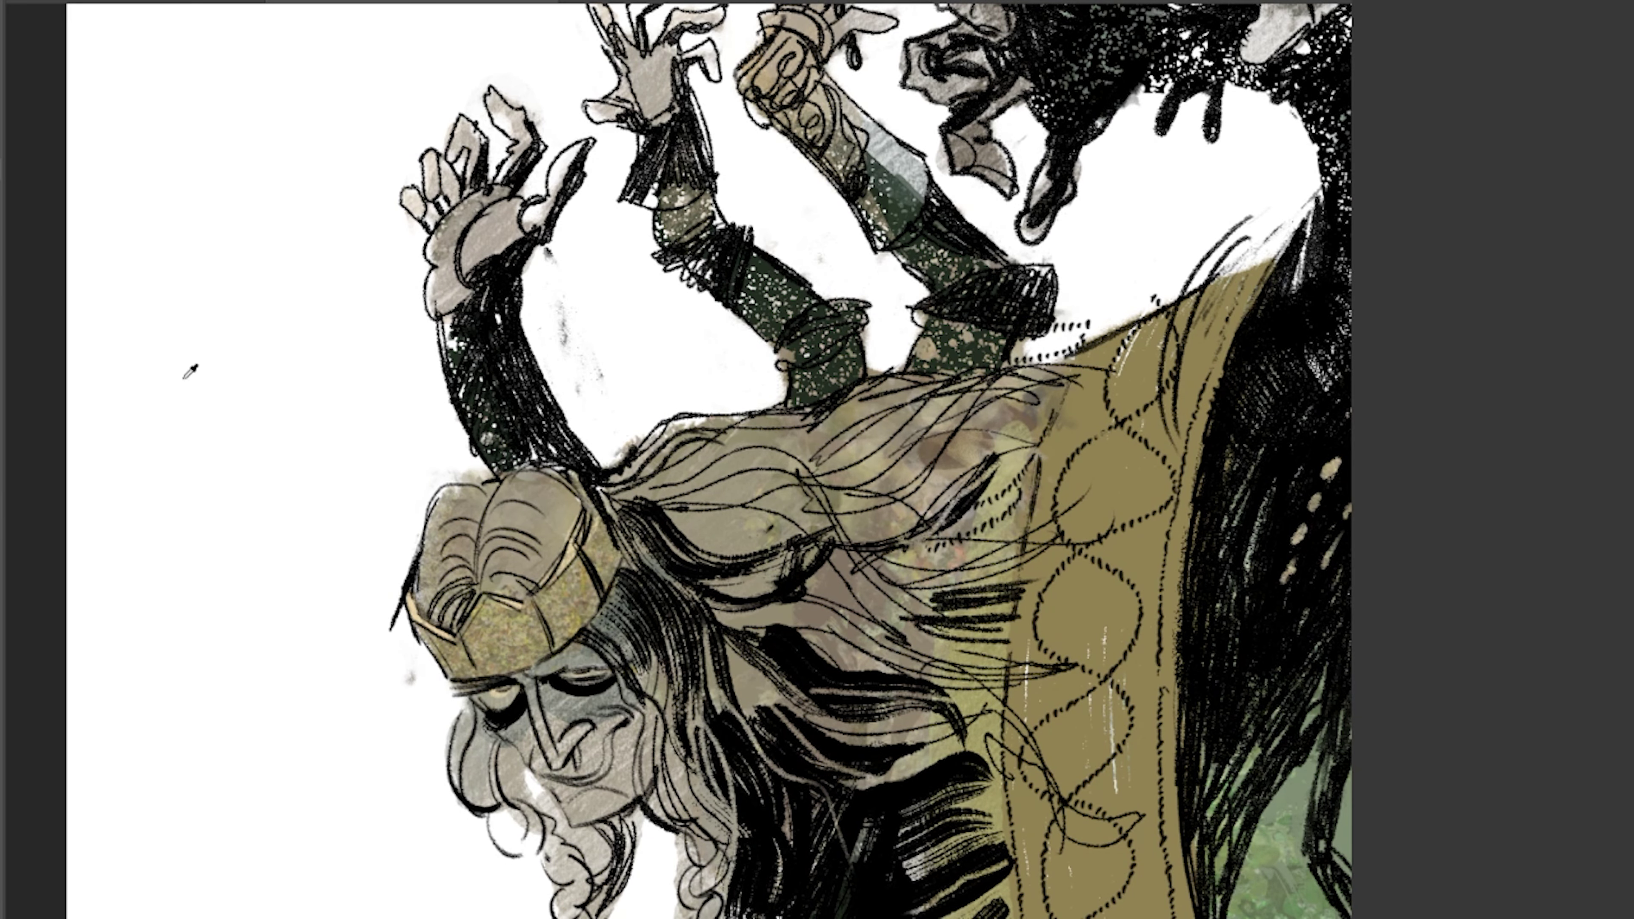
Shade the beard and cheek grey, darken the cuff hatching, and clean smudges above the crown.
{"action": "key", "text": "ctrl+minus"}
{"action": "key", "text": "ctrl+minus"}
{"action": "left_click", "coordinate": [1034, 480]}
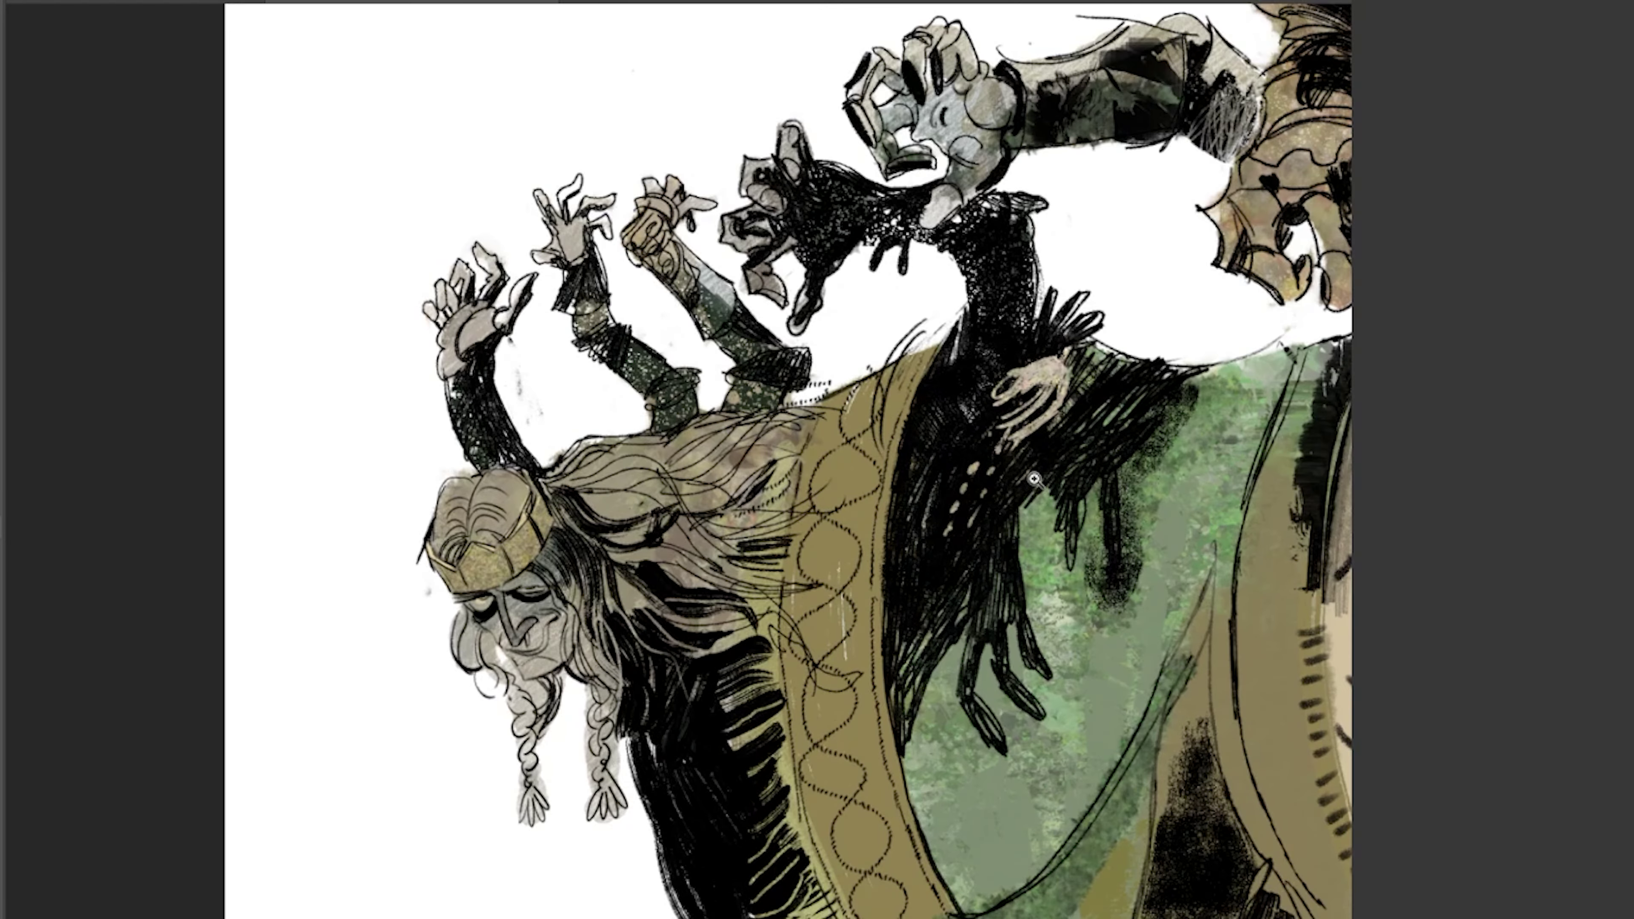
{"action": "left_click_drag", "start_coordinate": [514, 721], "coordinate": [554, 682]}
{"action": "left_click_drag", "start_coordinate": [485, 634], "coordinate": [505, 675]}
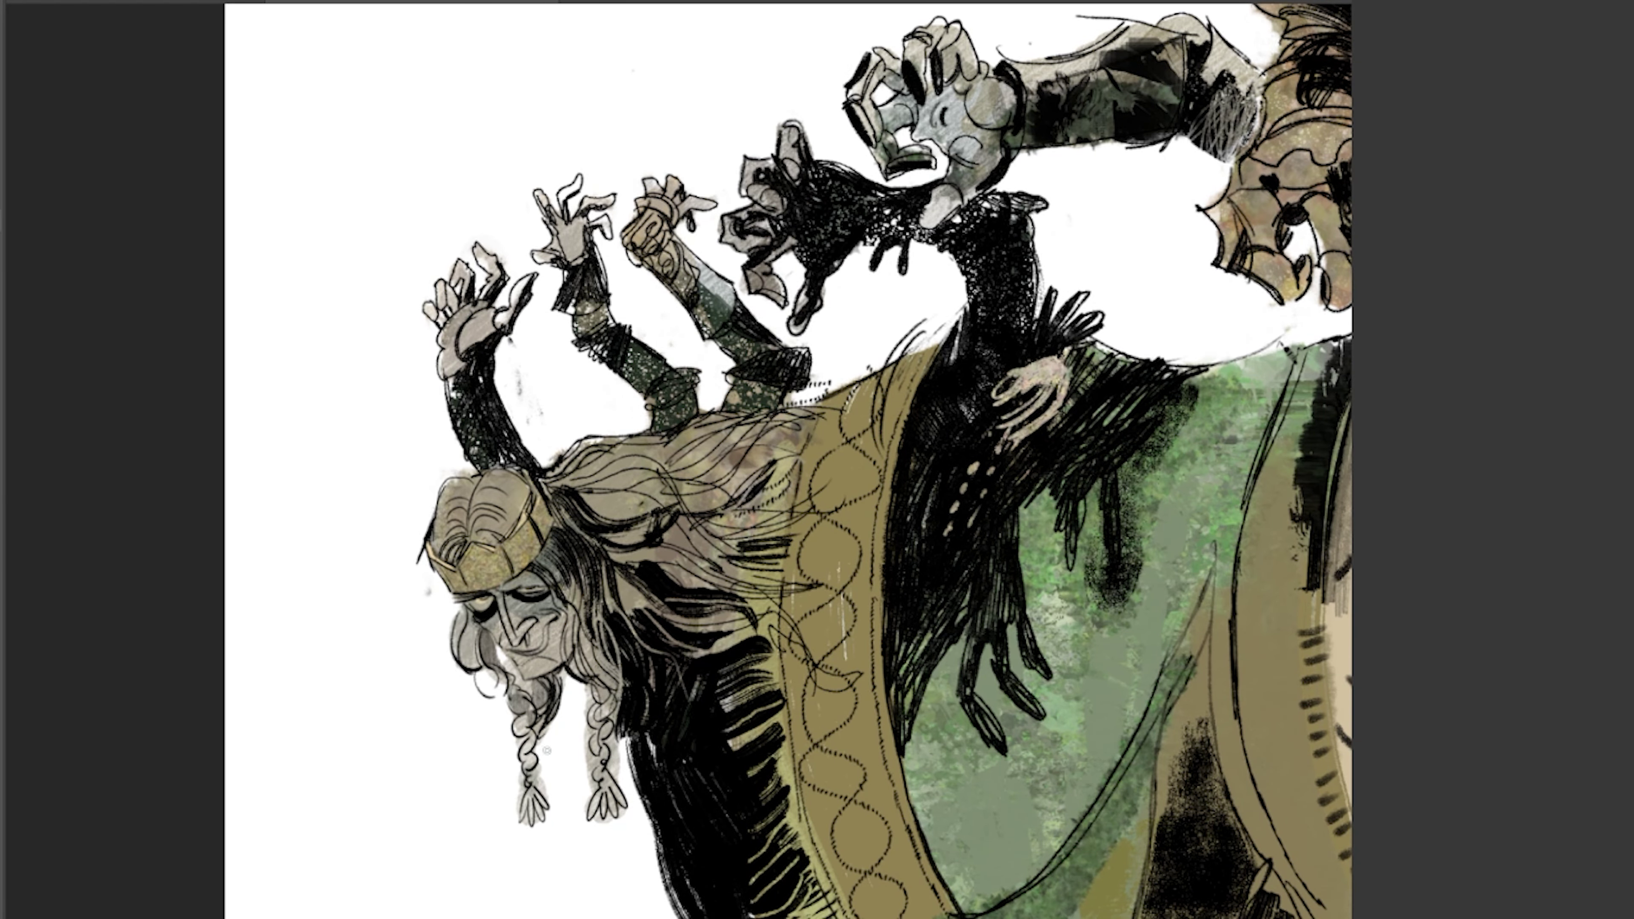
{"action": "left_click_drag", "start_coordinate": [458, 402], "coordinate": [450, 355]}
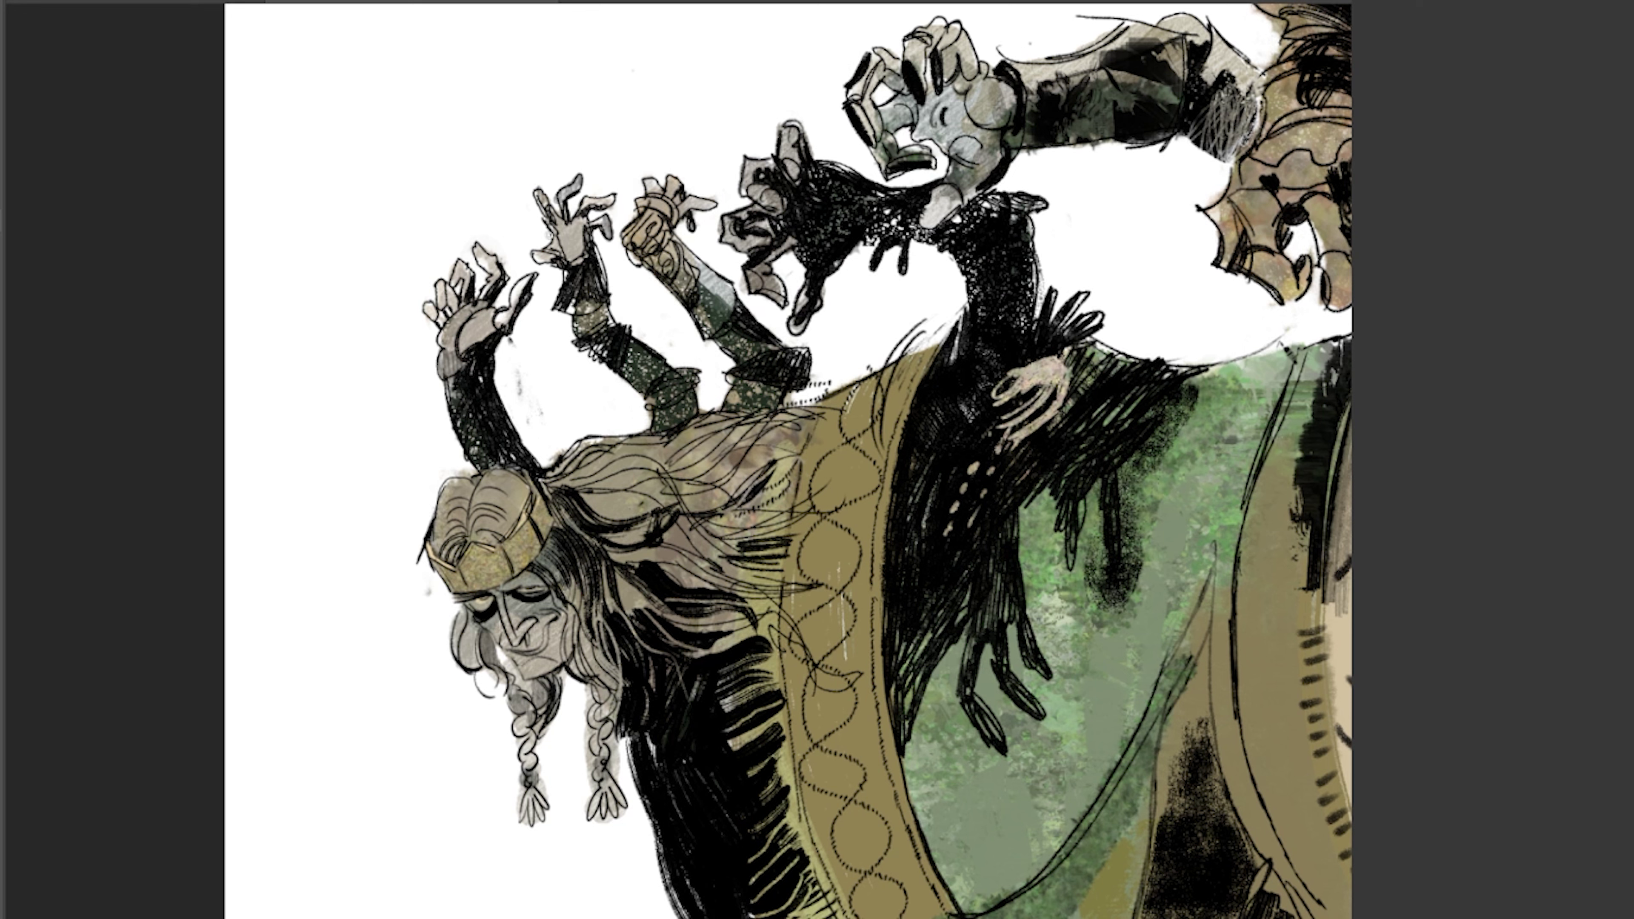
{"action": "left_click_drag", "start_coordinate": [554, 458], "coordinate": [445, 481]}
{"action": "key", "text": "ctrl+minus"}
Add dark marks on the black collar and shade the grey hand darker.
{"action": "left_click_drag", "start_coordinate": [765, 422], "coordinate": [688, 451]}
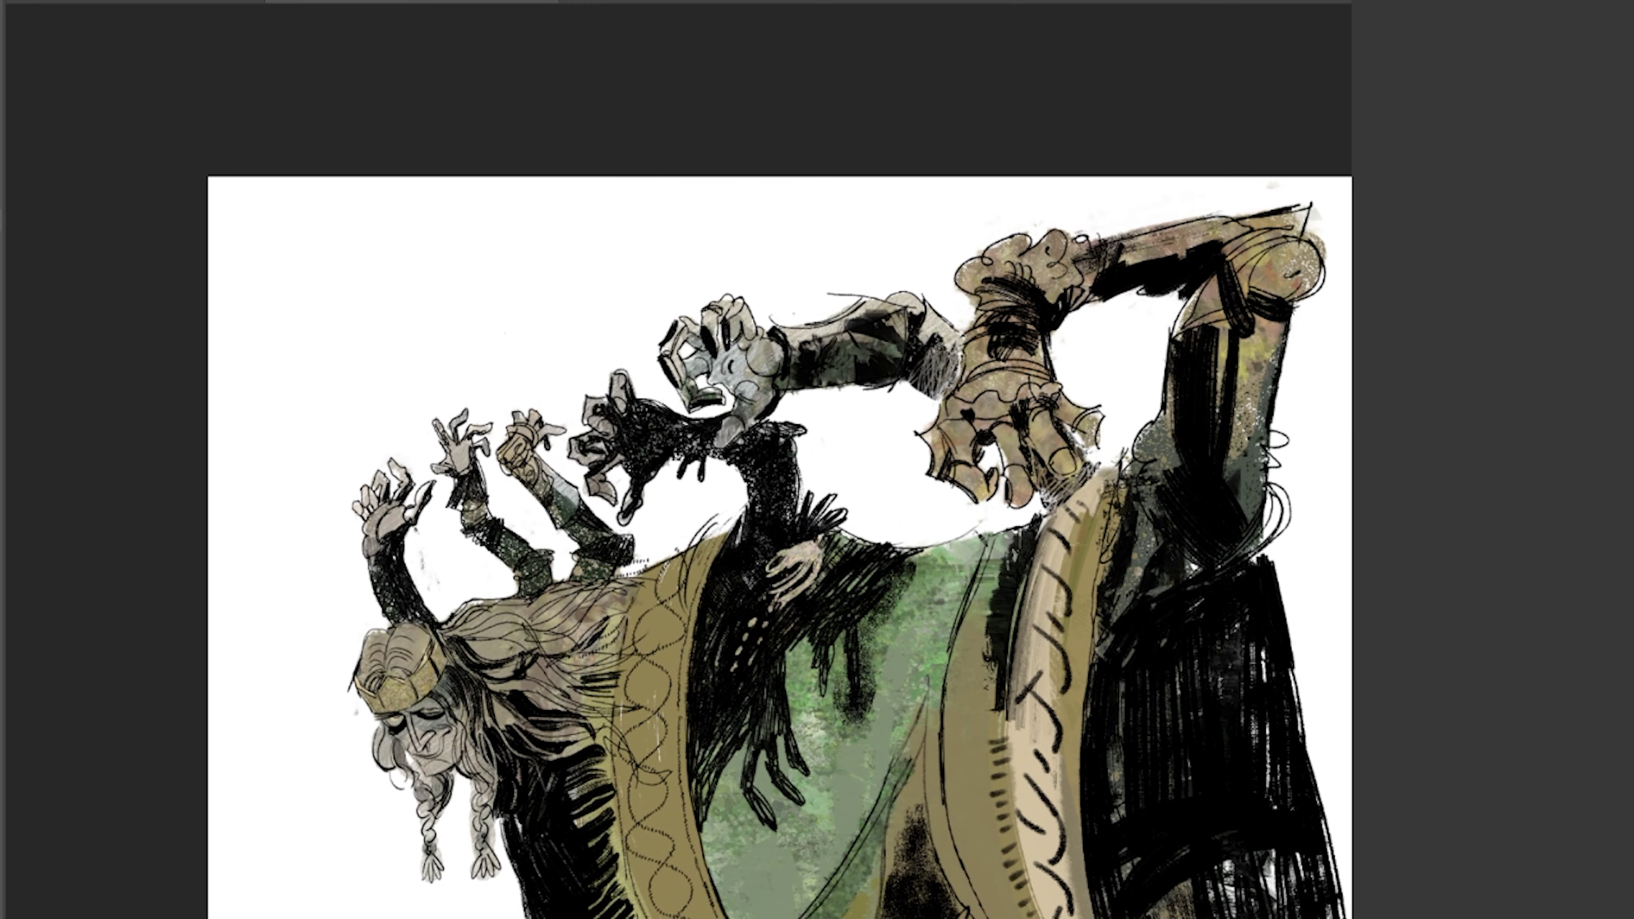
{"action": "left_click_drag", "start_coordinate": [796, 460], "coordinate": [792, 515]}
{"action": "left_click_drag", "start_coordinate": [740, 395], "coordinate": [738, 332]}
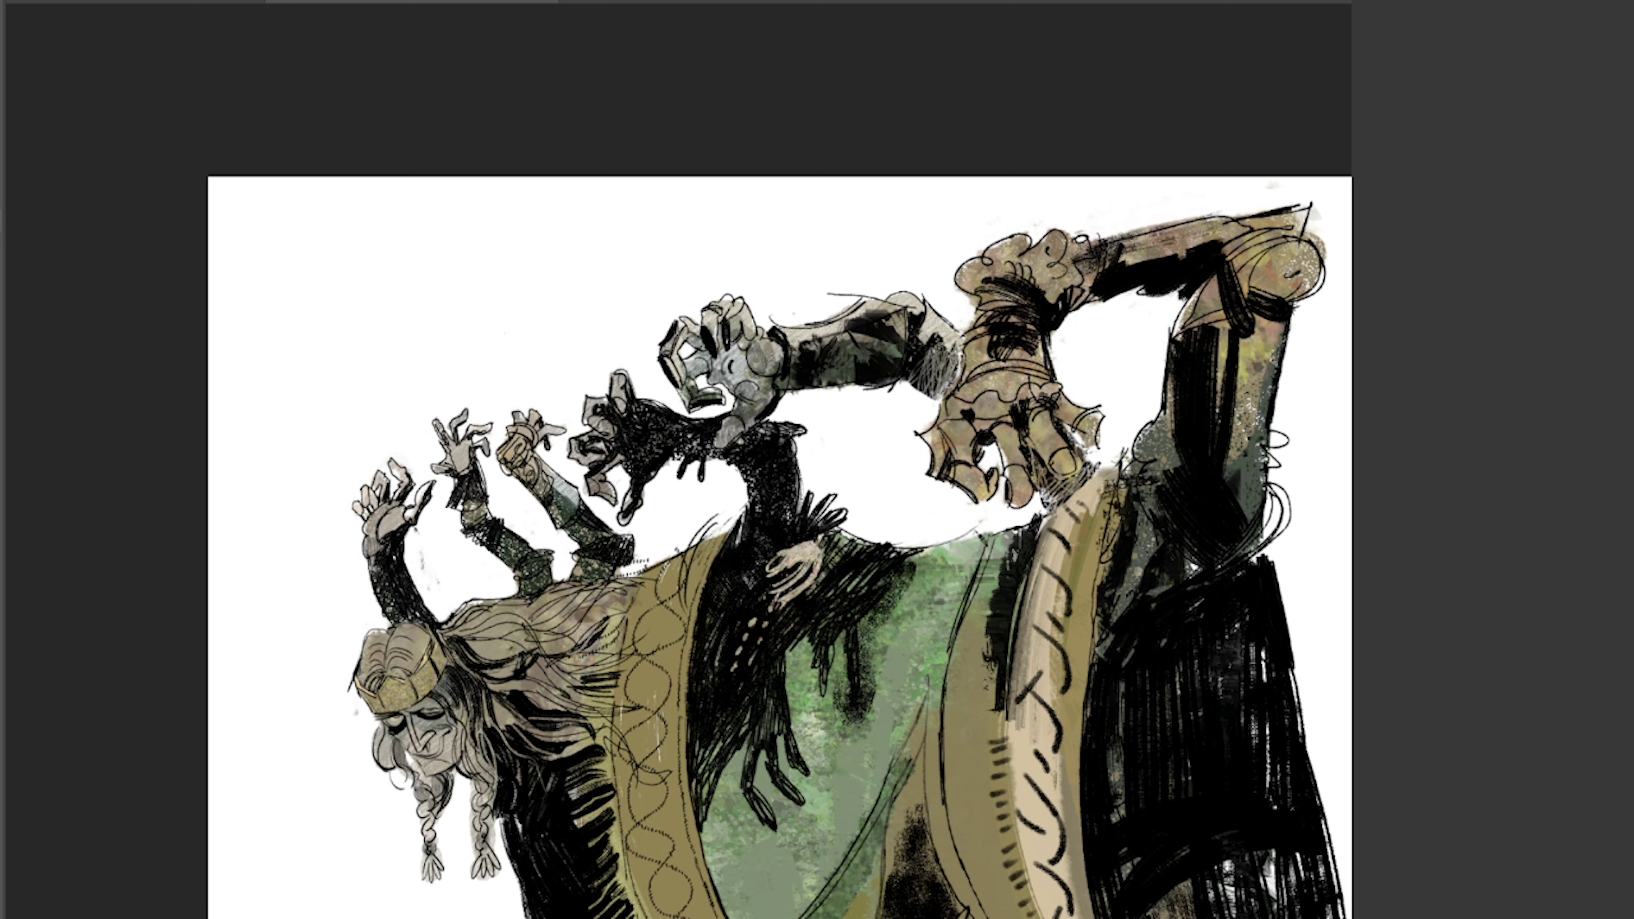
{"action": "scroll", "coordinate": [780, 472], "scroll_direction": "down", "scroll_amount": 3}
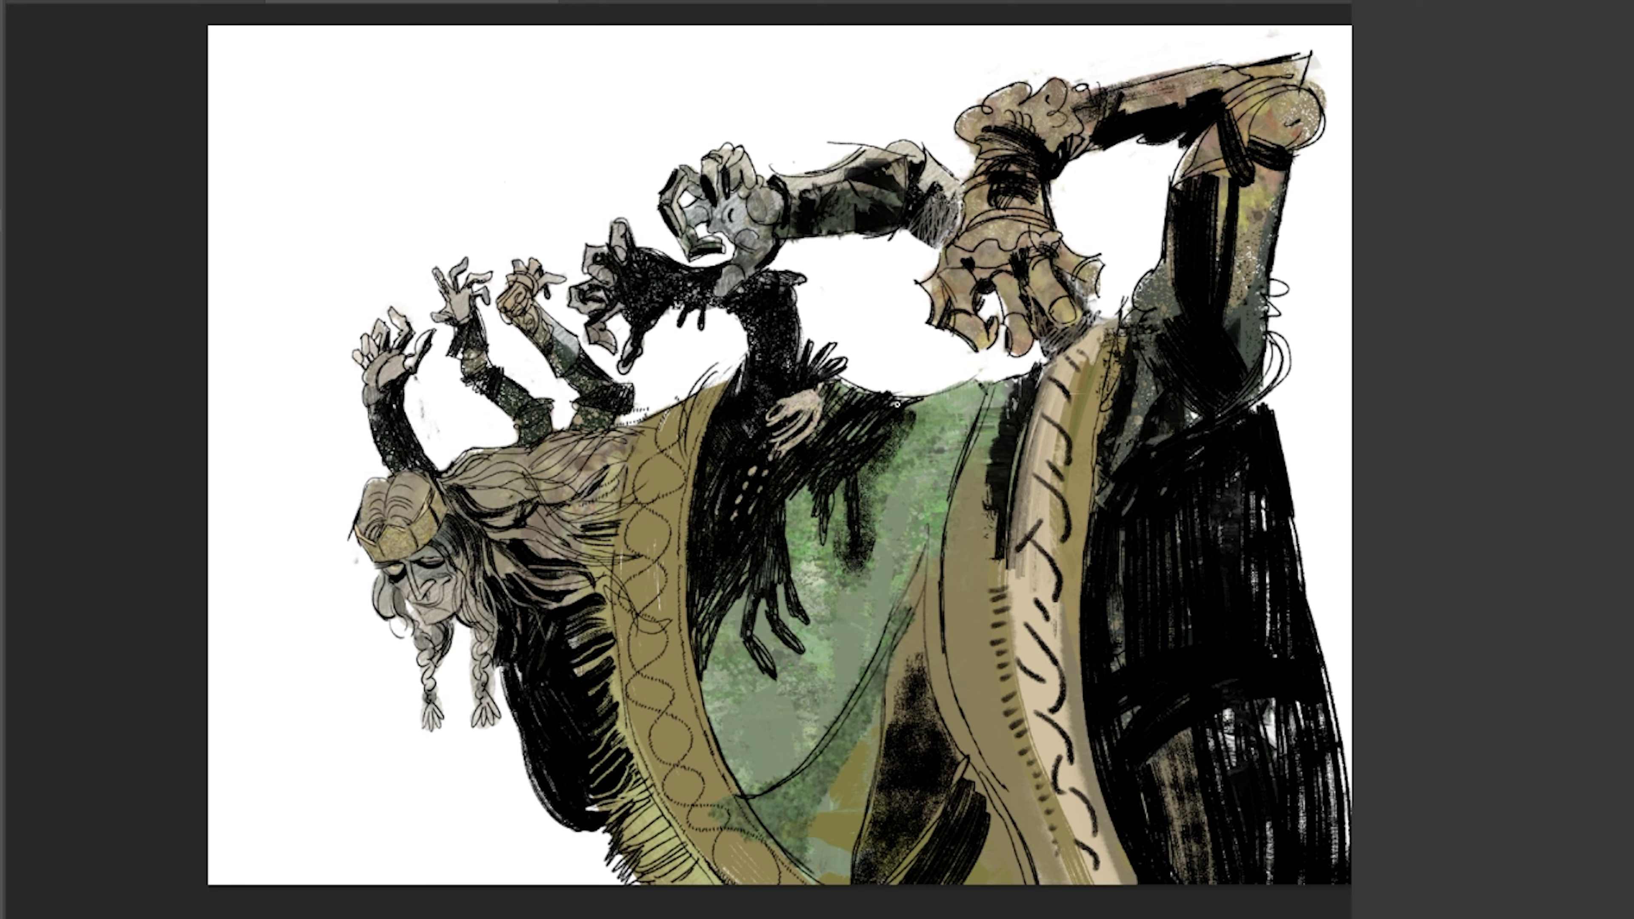
{"action": "left_click_drag", "start_coordinate": [744, 374], "coordinate": [754, 450]}
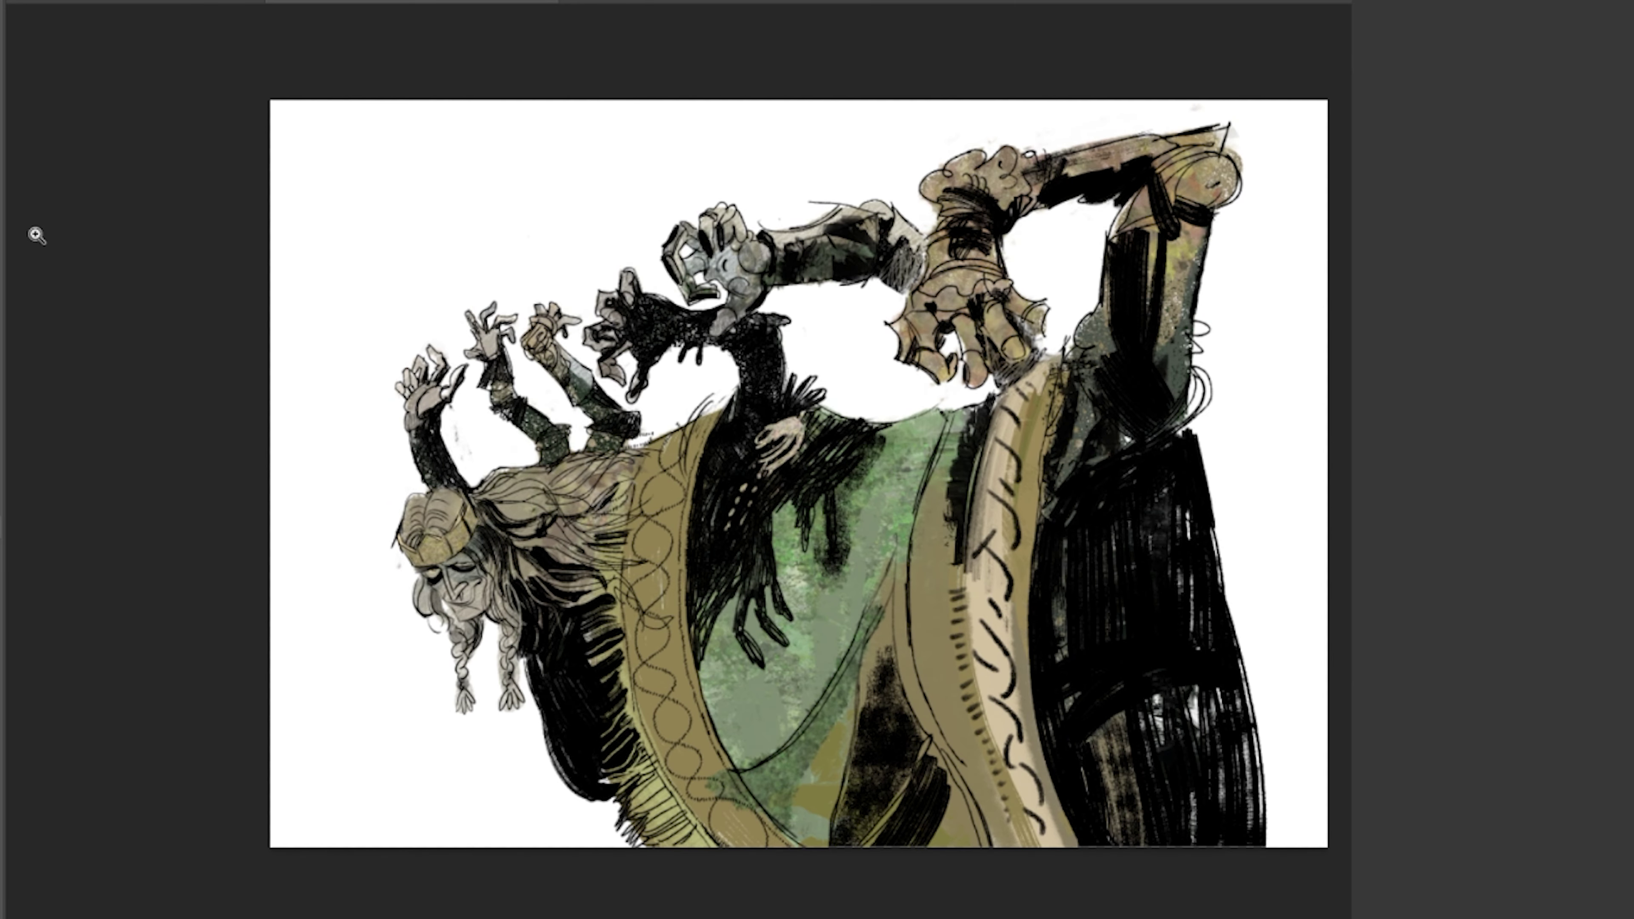
Highlight the gold band's wavy ornament and left edge in light yellow.
{"action": "left_click_drag", "start_coordinate": [662, 518], "coordinate": [719, 804]}
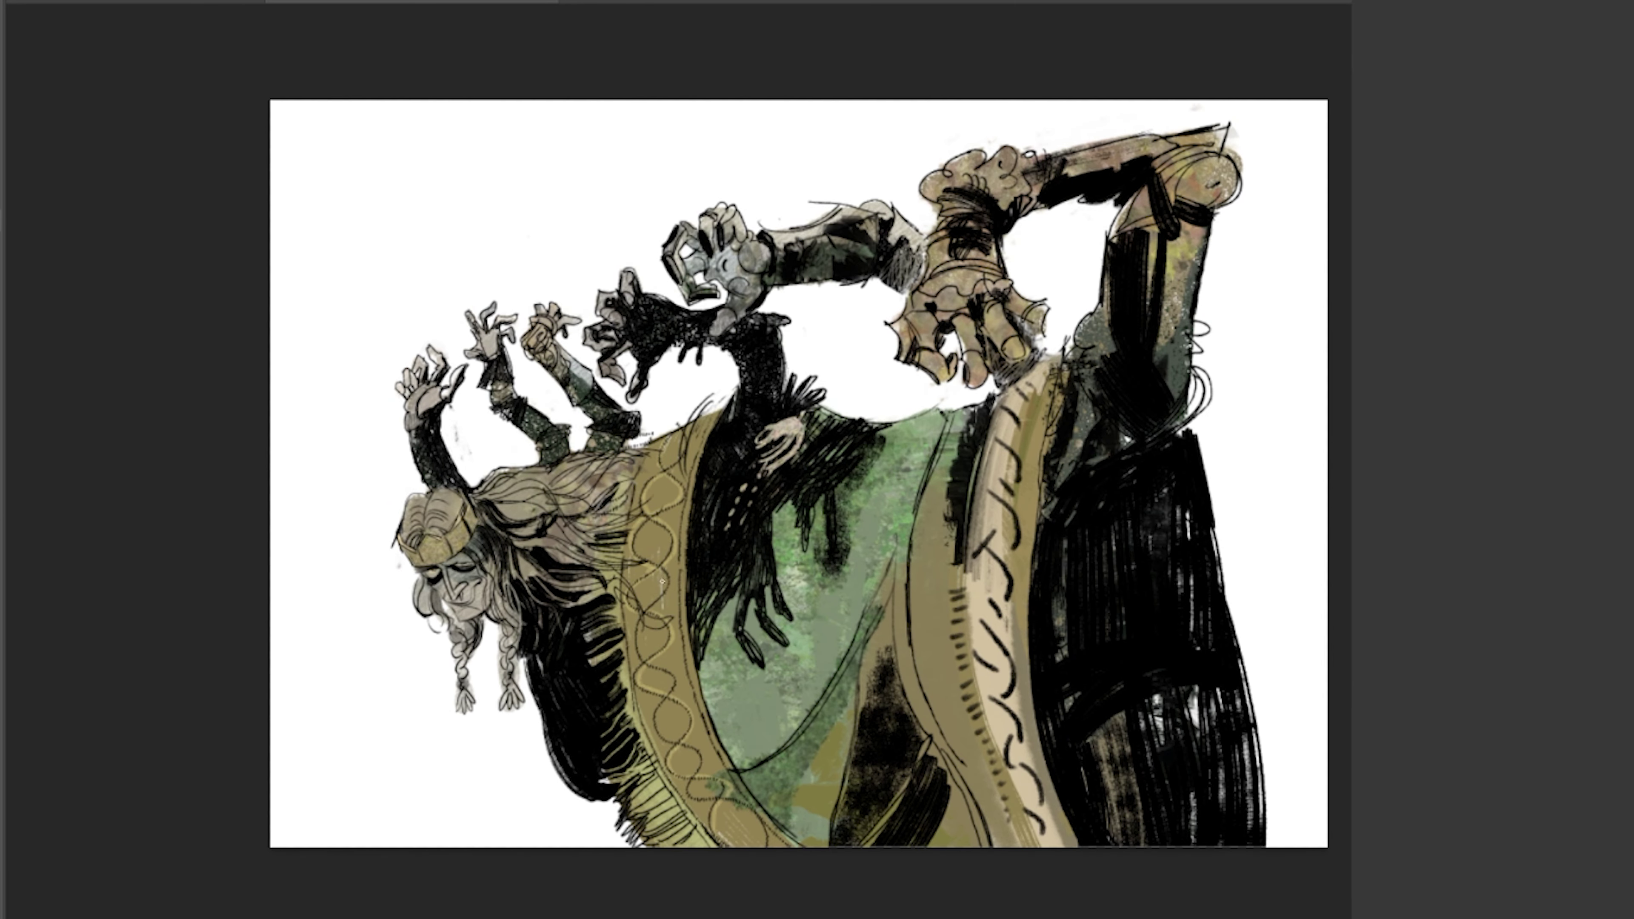
{"action": "mouse_move", "coordinate": [682, 416]}
{"action": "left_mouse_down"}
{"action": "mouse_move", "coordinate": [712, 612]}
{"action": "mouse_move", "coordinate": [633, 531]}
{"action": "left_mouse_up"}
{"action": "left_click_drag", "start_coordinate": [683, 740], "coordinate": [712, 801]}
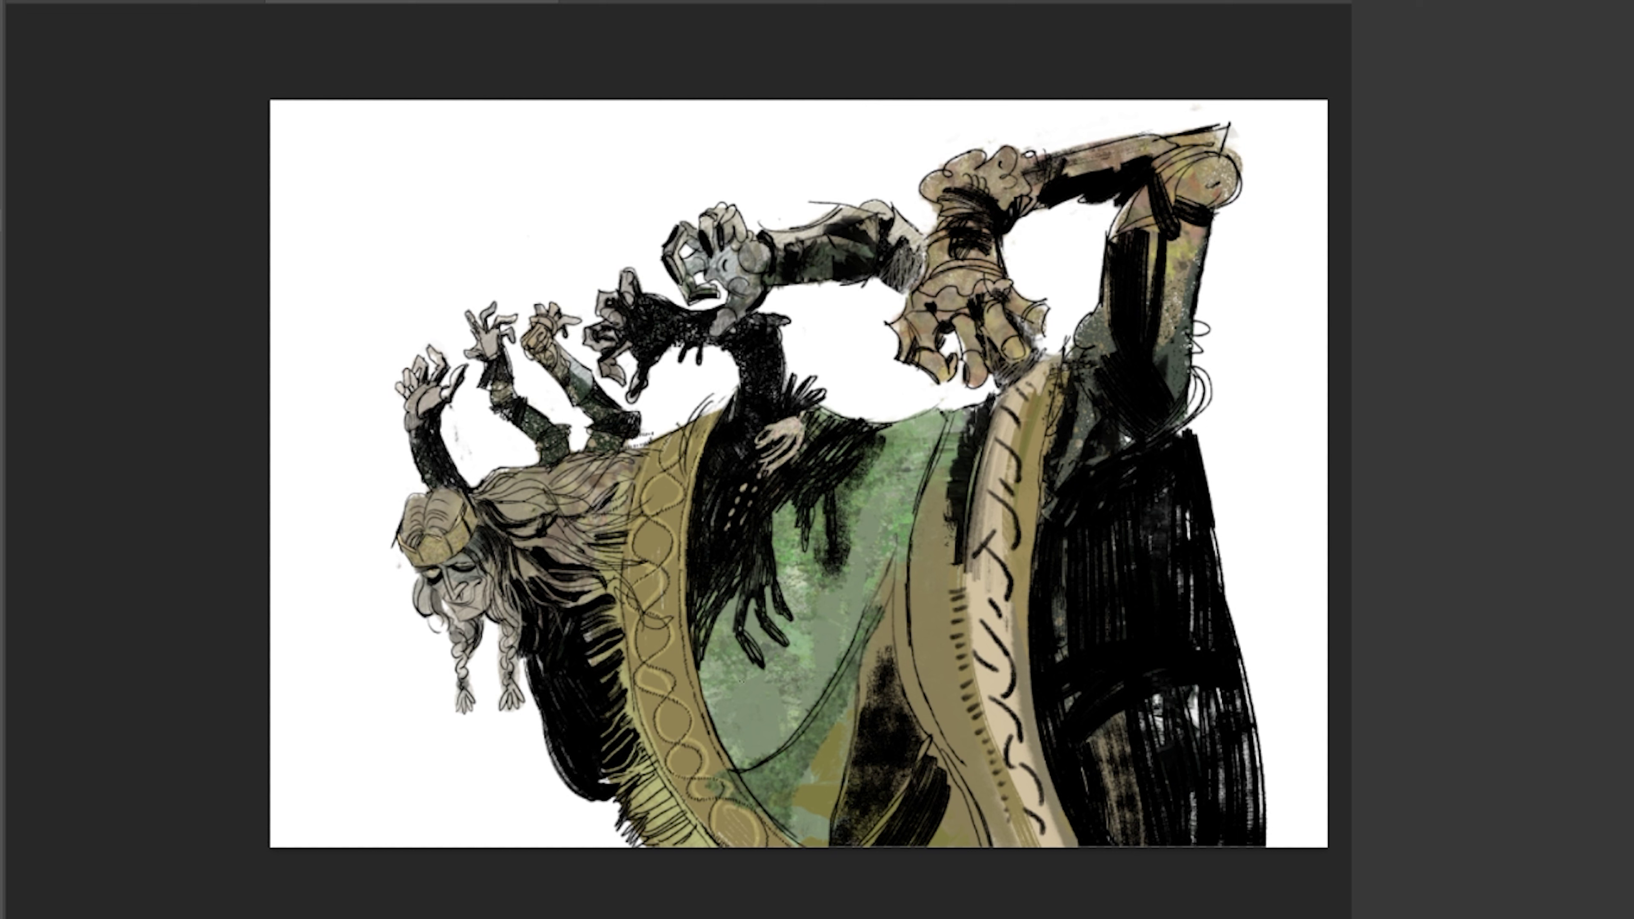
{"action": "left_click_drag", "start_coordinate": [640, 686], "coordinate": [759, 846]}
{"action": "left_click_drag", "start_coordinate": [682, 618], "coordinate": [699, 723]}
{"action": "left_click_drag", "start_coordinate": [658, 439], "coordinate": [633, 526]}
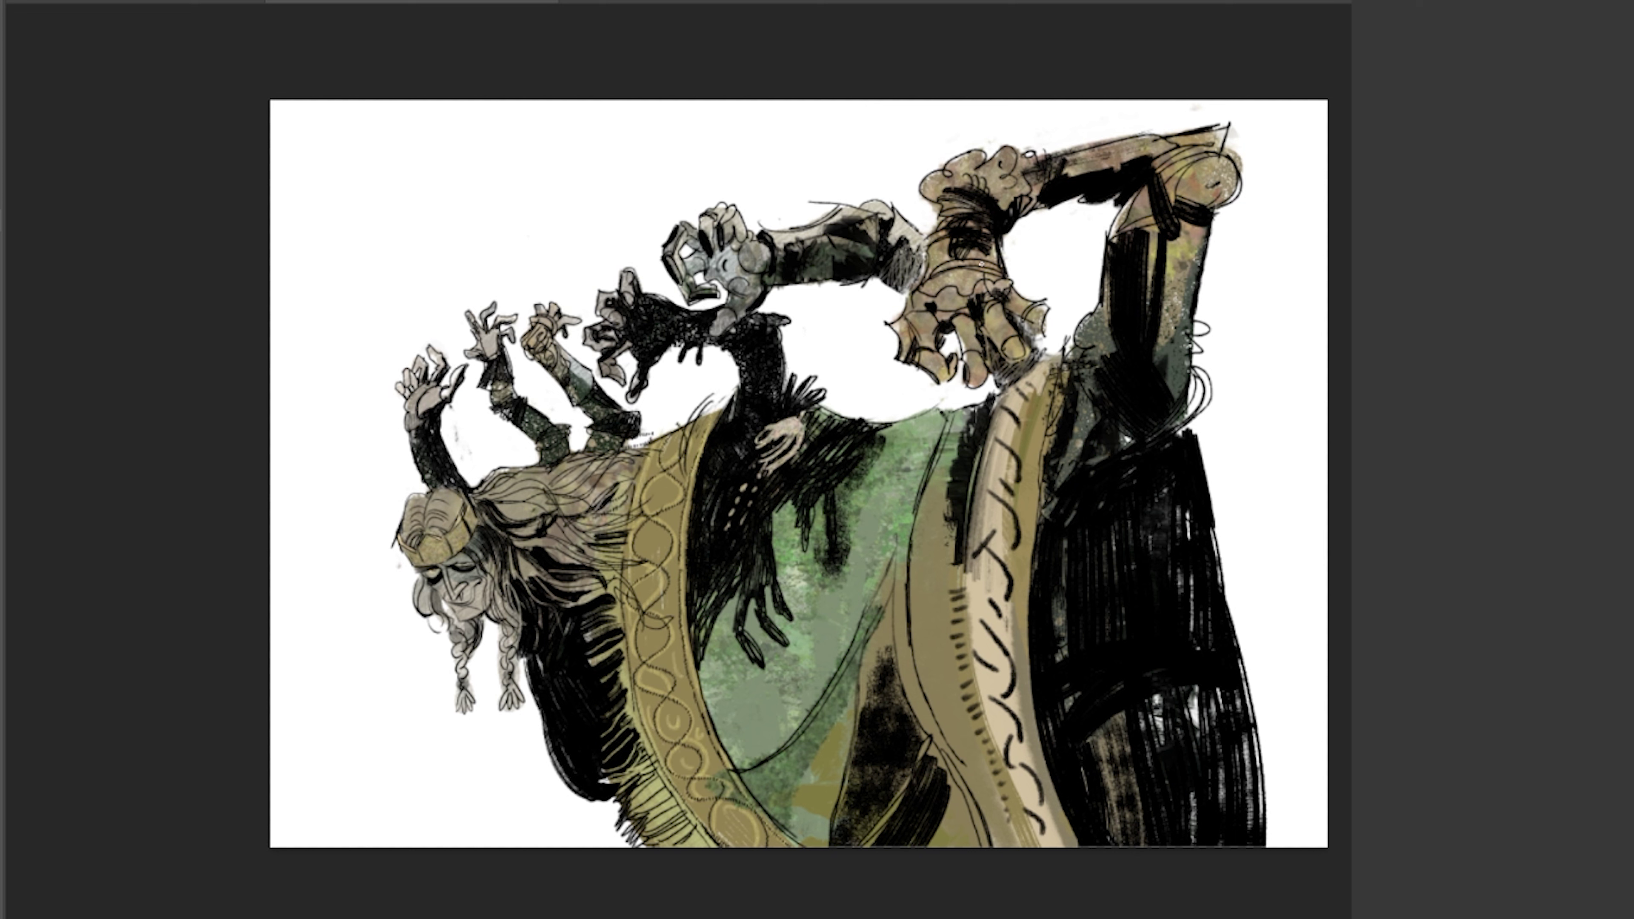
Paint a light ornament and soft grey shading on the tan band, undoing lower-band and cloak-edge strokes.
{"action": "left_click_drag", "start_coordinate": [895, 608], "coordinate": [917, 708]}
{"action": "left_click_drag", "start_coordinate": [924, 527], "coordinate": [946, 602]}
{"action": "left_click_drag", "start_coordinate": [946, 419], "coordinate": [930, 634]}
{"action": "left_click_drag", "start_coordinate": [942, 450], "coordinate": [933, 695]}
{"action": "left_click_drag", "start_coordinate": [945, 541], "coordinate": [945, 705]}
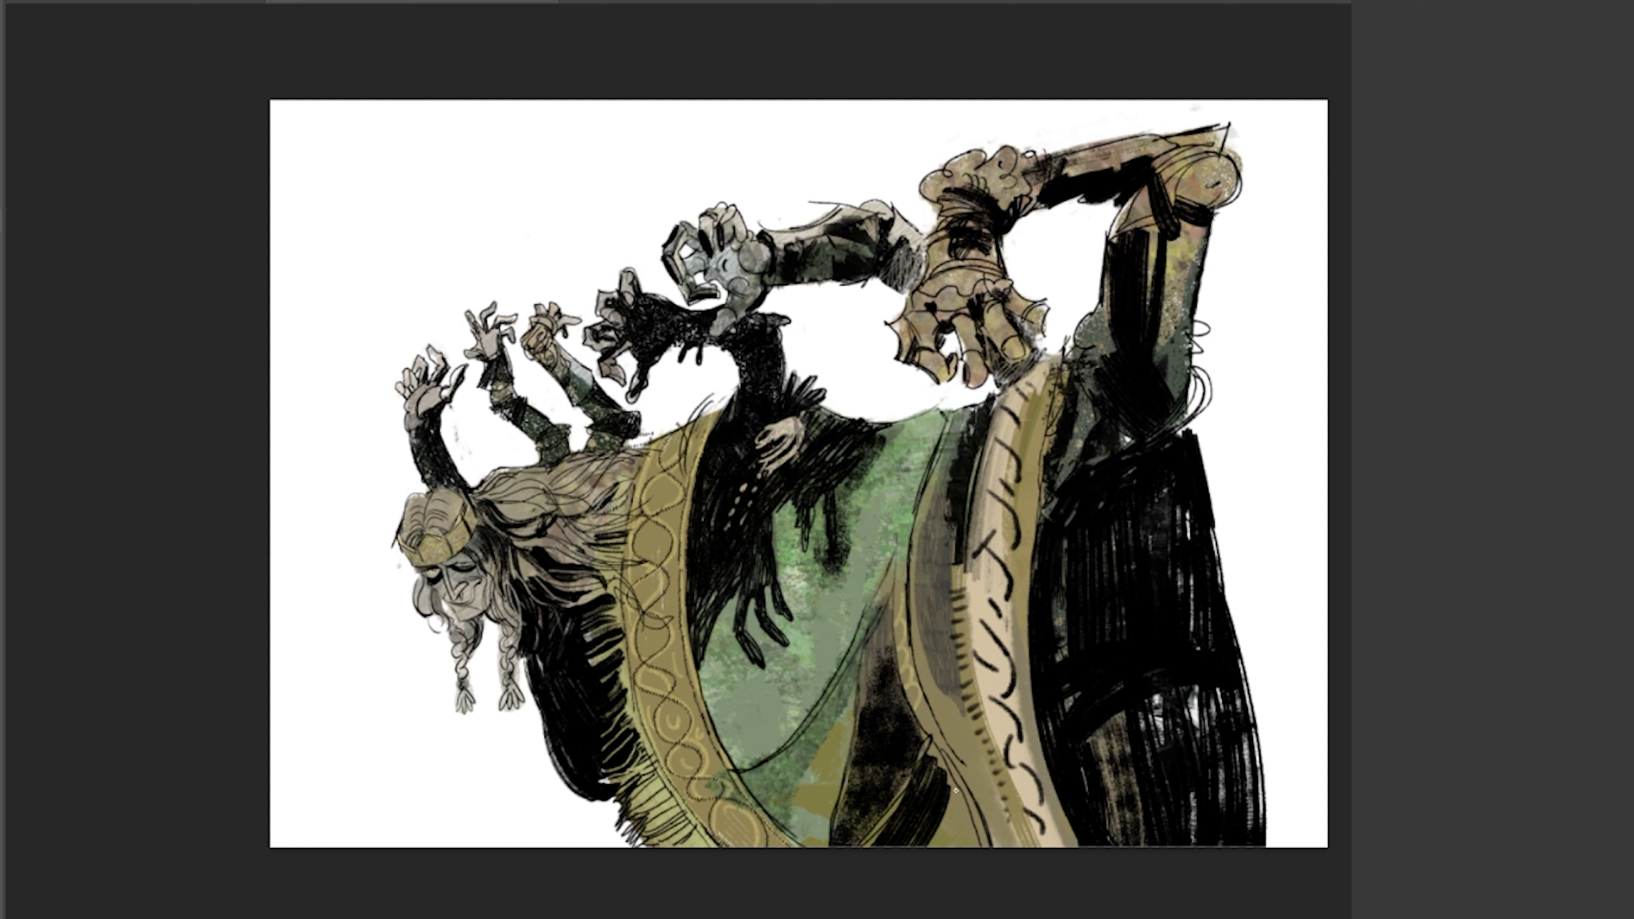
{"action": "left_click_drag", "start_coordinate": [955, 731], "coordinate": [961, 836]}
{"action": "key", "text": "ctrl+z"}
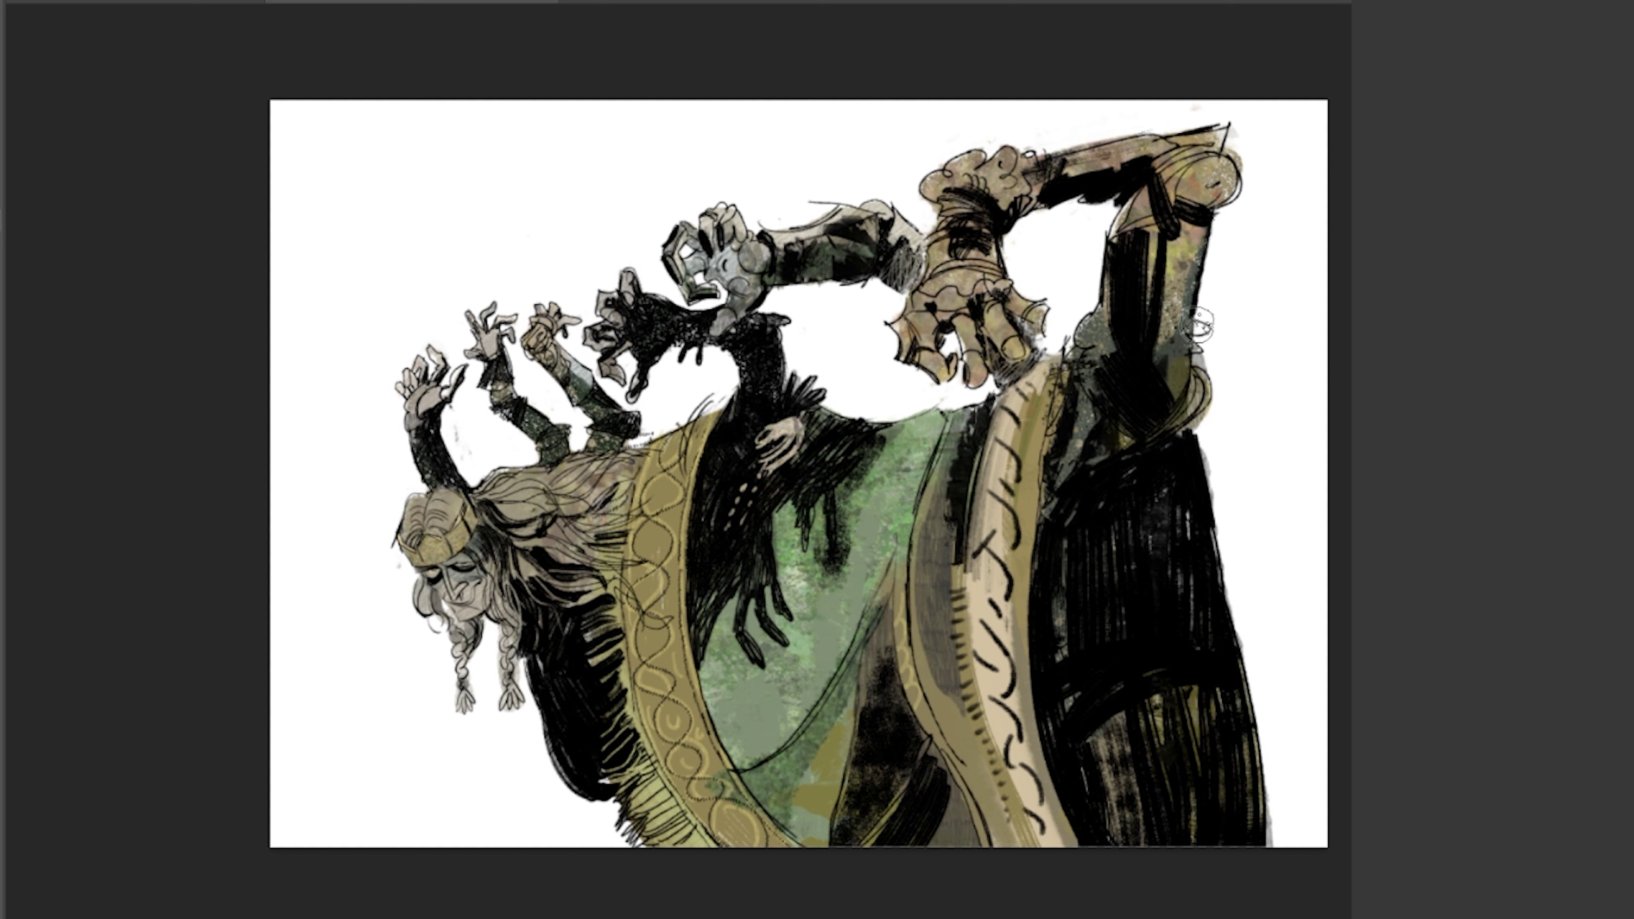
{"action": "left_click_drag", "start_coordinate": [1213, 444], "coordinate": [1265, 837]}
{"action": "key", "text": "ctrl+z"}
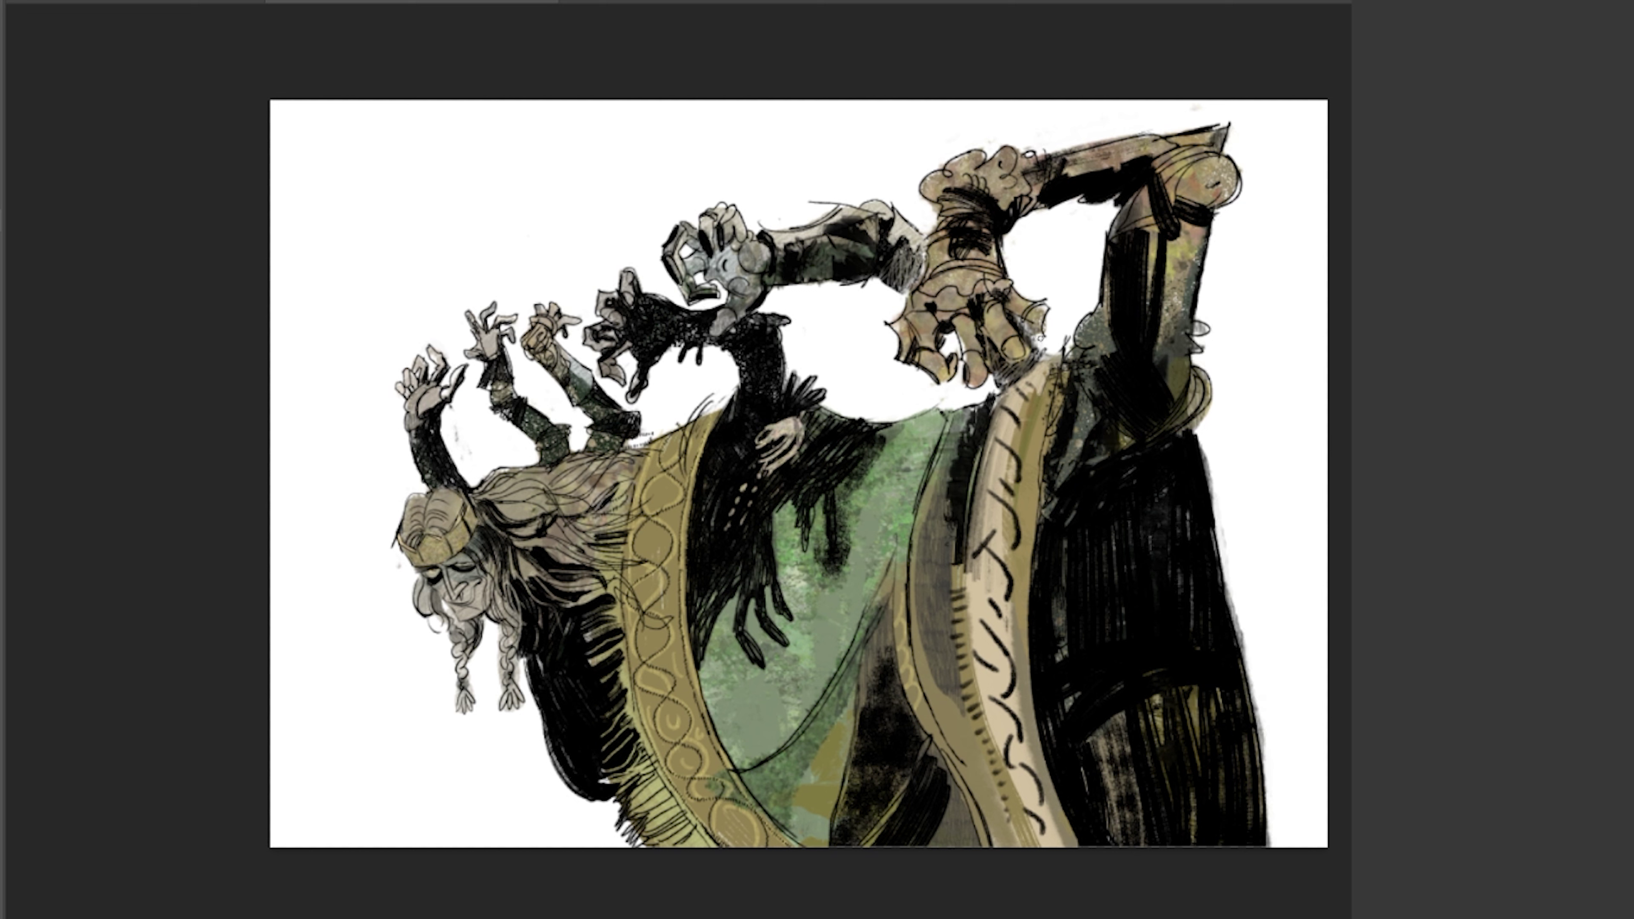
{"action": "scroll", "coordinate": [247, 682], "scroll_direction": "down", "scroll_amount": 3}
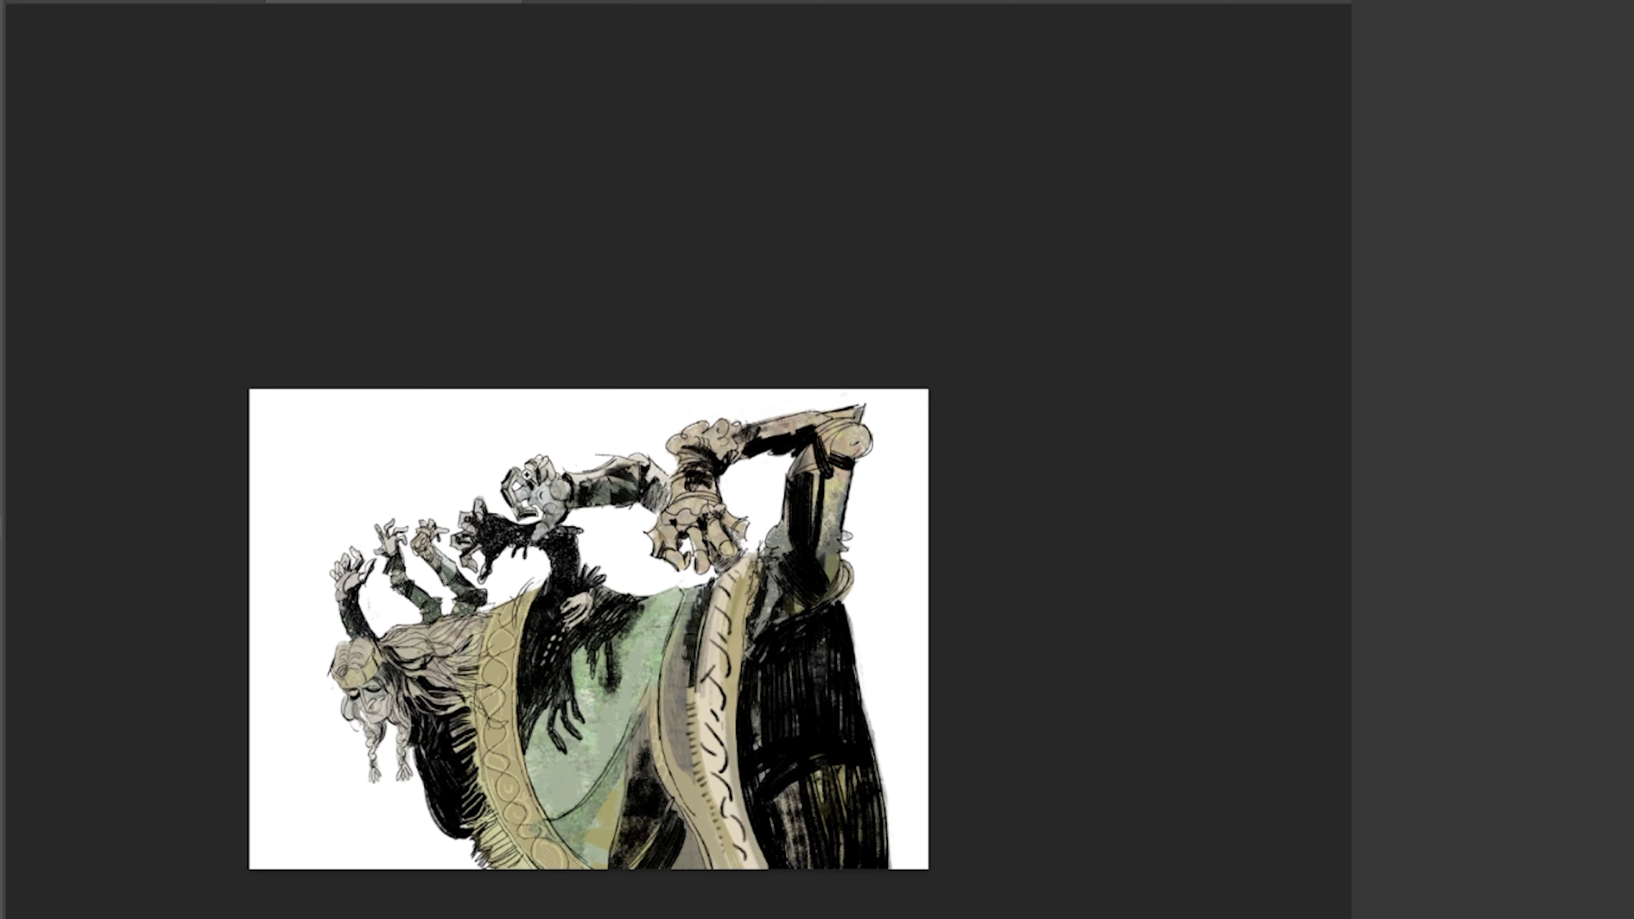
Apply the crop, then letter a small signature and 2022 at the robe's bottom.
{"action": "key", "text": "c"}
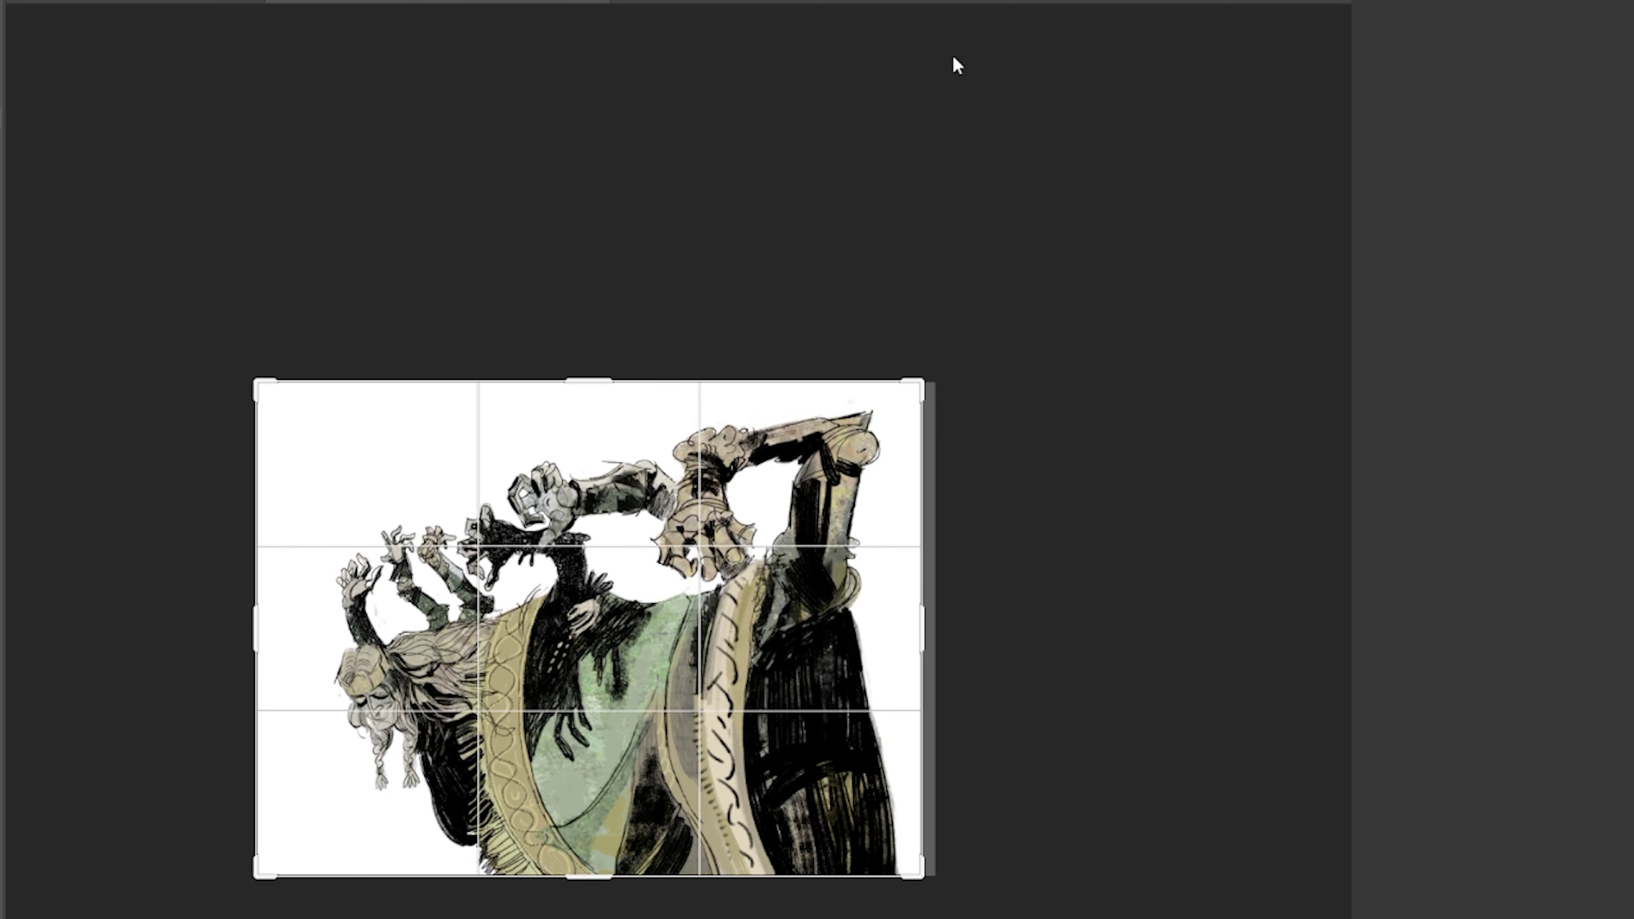
{"action": "key", "text": "Return"}
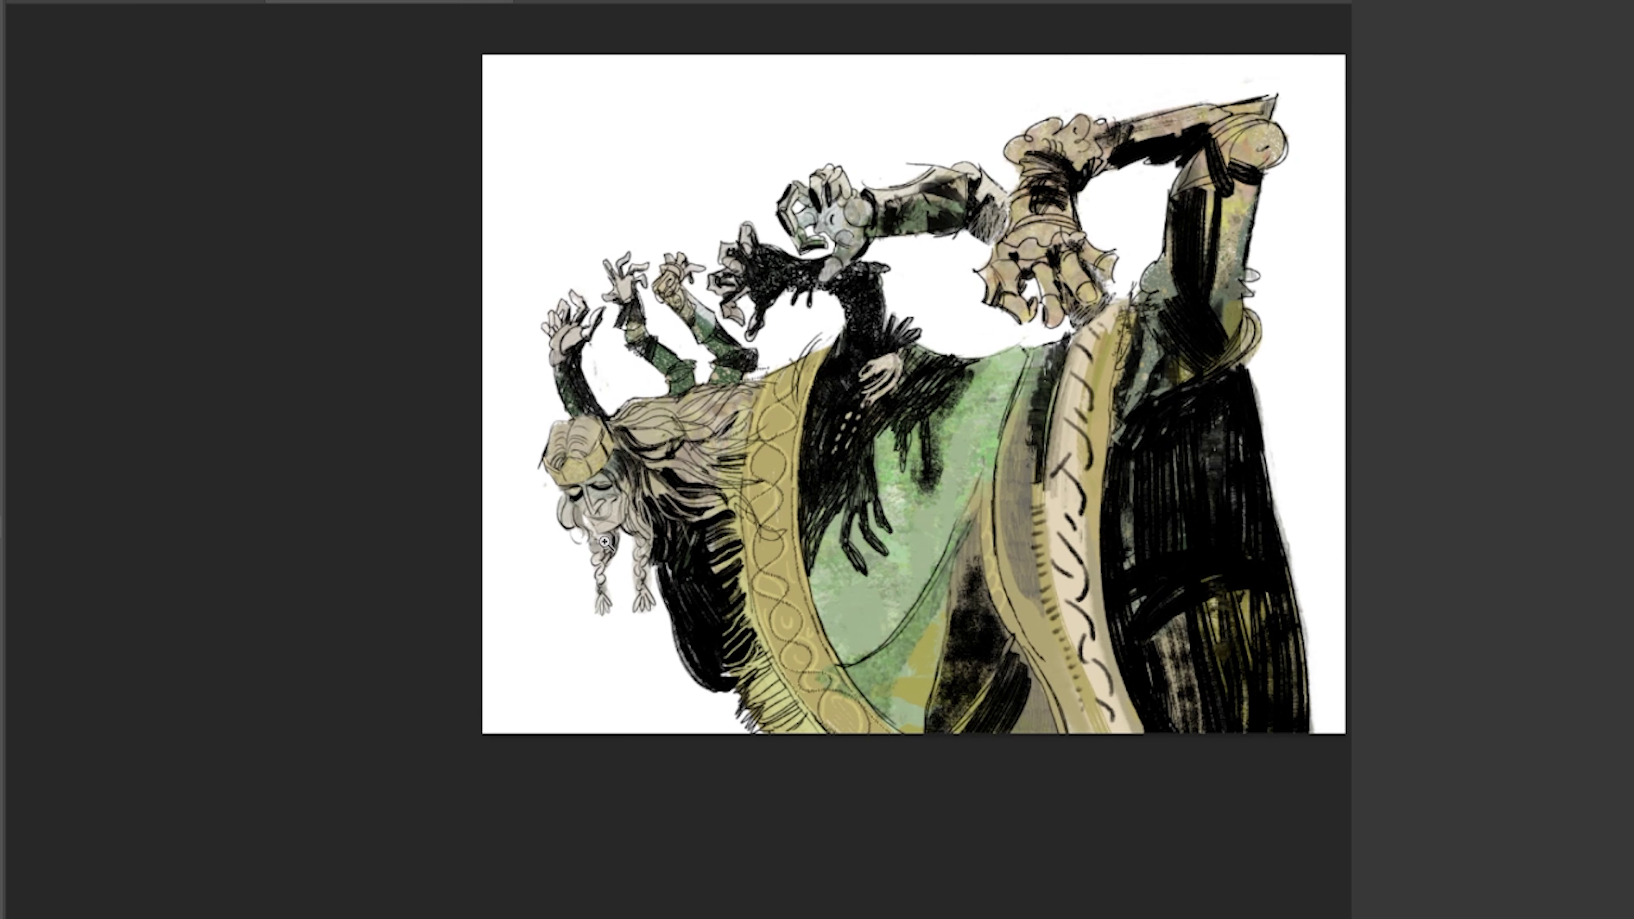
{"action": "left_click", "coordinate": [1098, 733]}
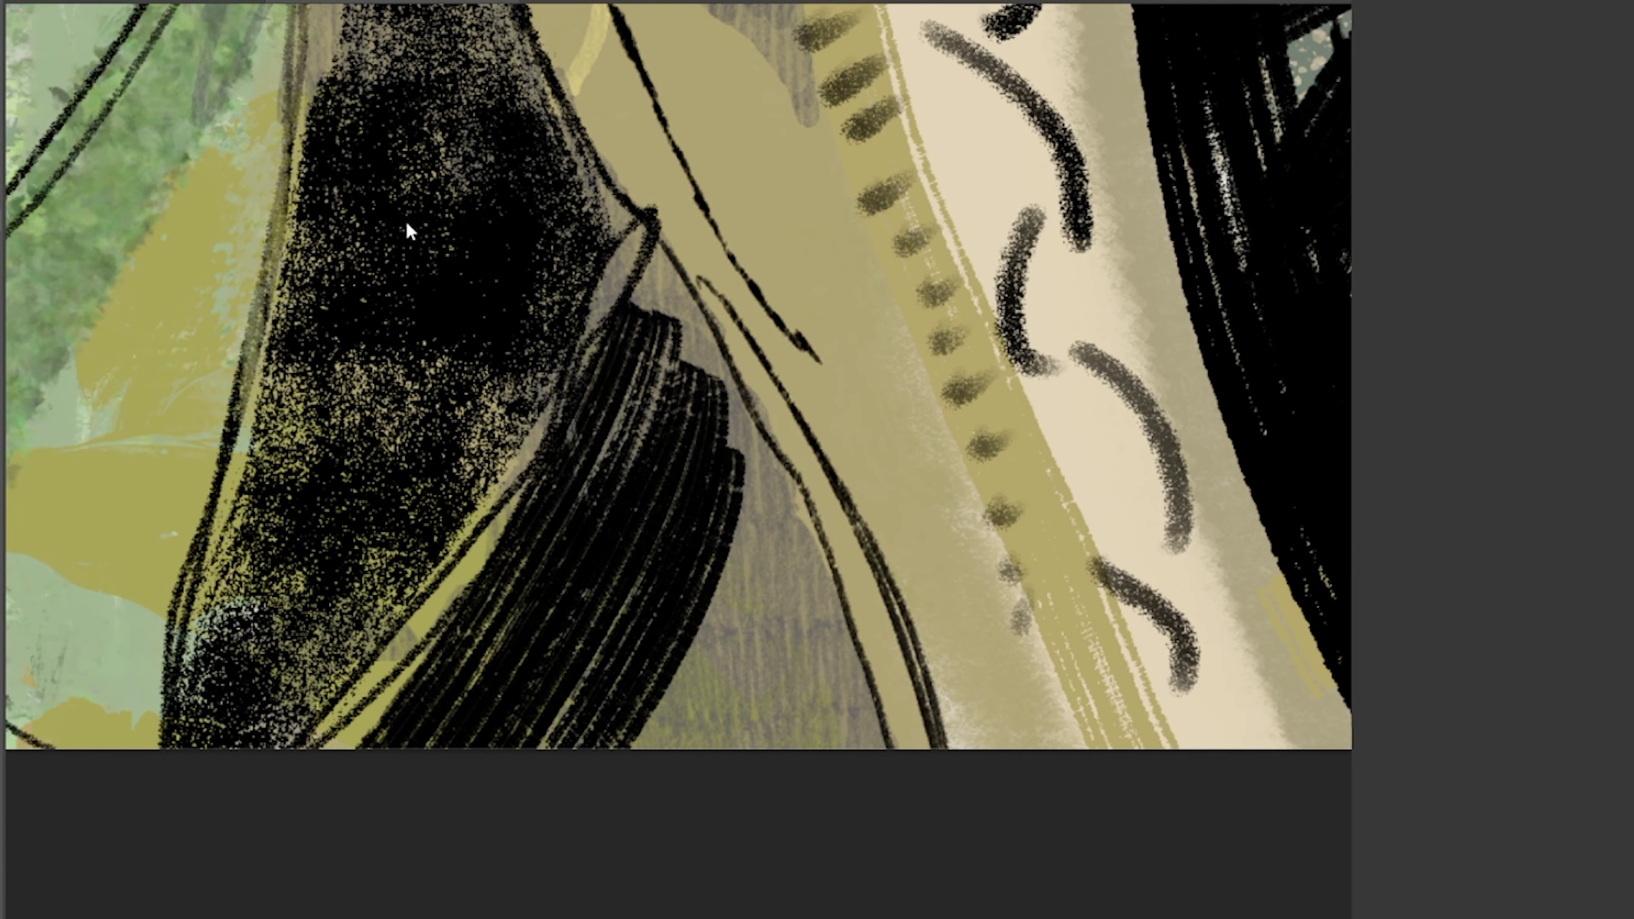
{"action": "mouse_move", "coordinate": [700, 683]}
{"action": "left_mouse_down"}
{"action": "mouse_move", "coordinate": [737, 711]}
{"action": "mouse_move", "coordinate": [782, 711]}
{"action": "mouse_move", "coordinate": [740, 737]}
{"action": "mouse_move", "coordinate": [812, 740]}
{"action": "left_mouse_up"}
Start a second crop, cancel it, and zoom to view the whole cropped painting.
{"action": "key", "text": "ctrl+0"}
{"action": "key", "text": "c"}
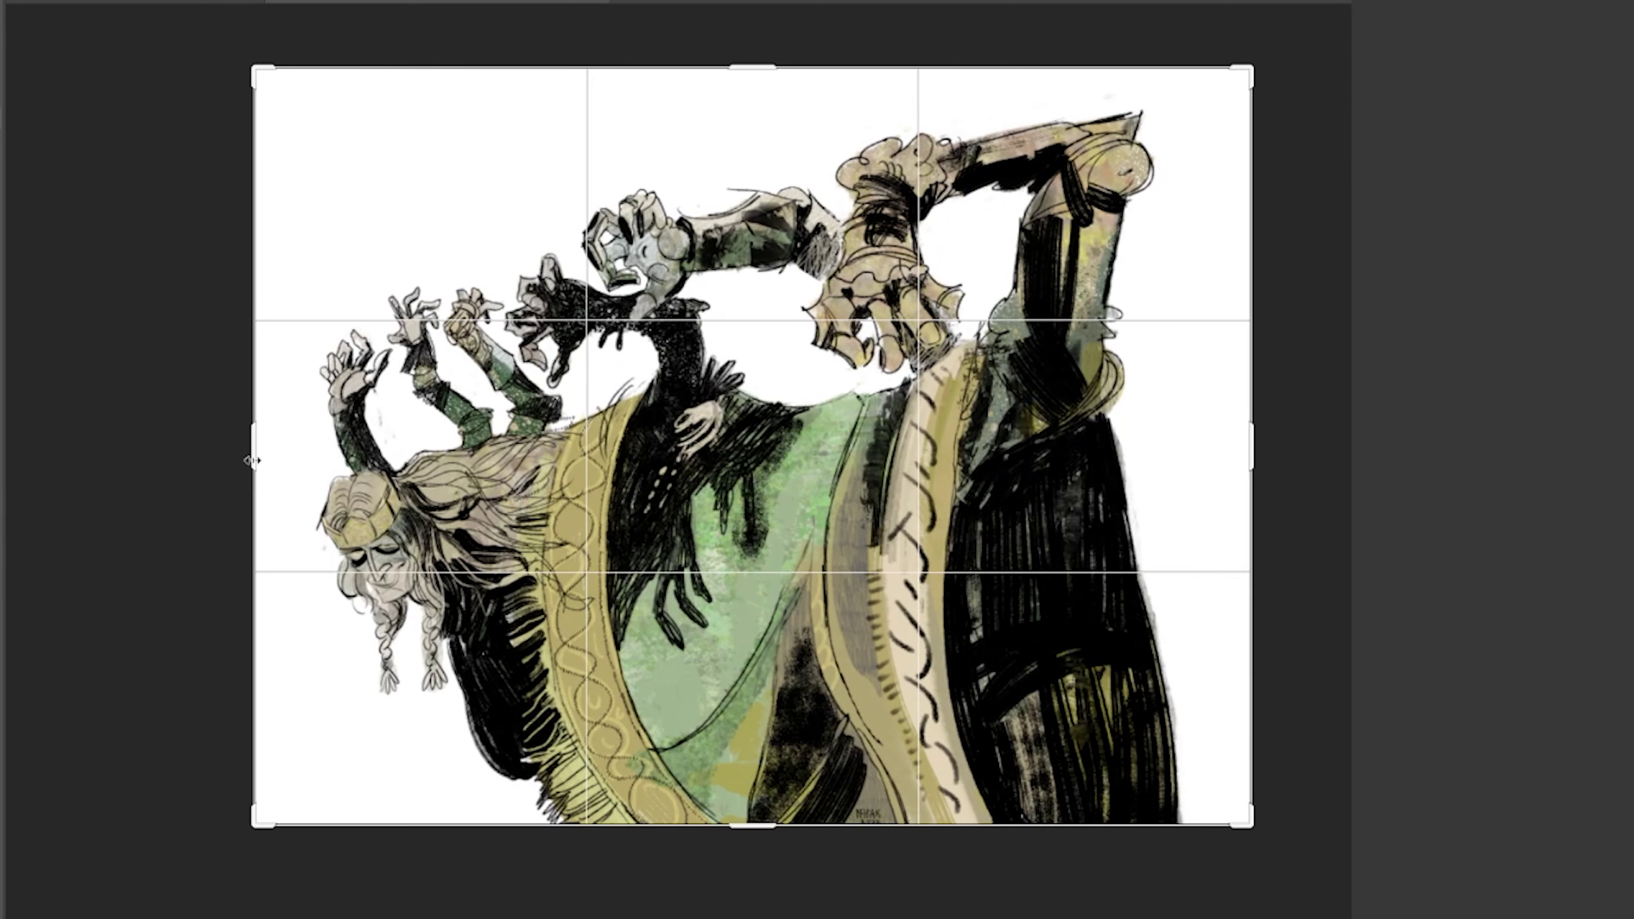
{"action": "key", "text": "Escape"}
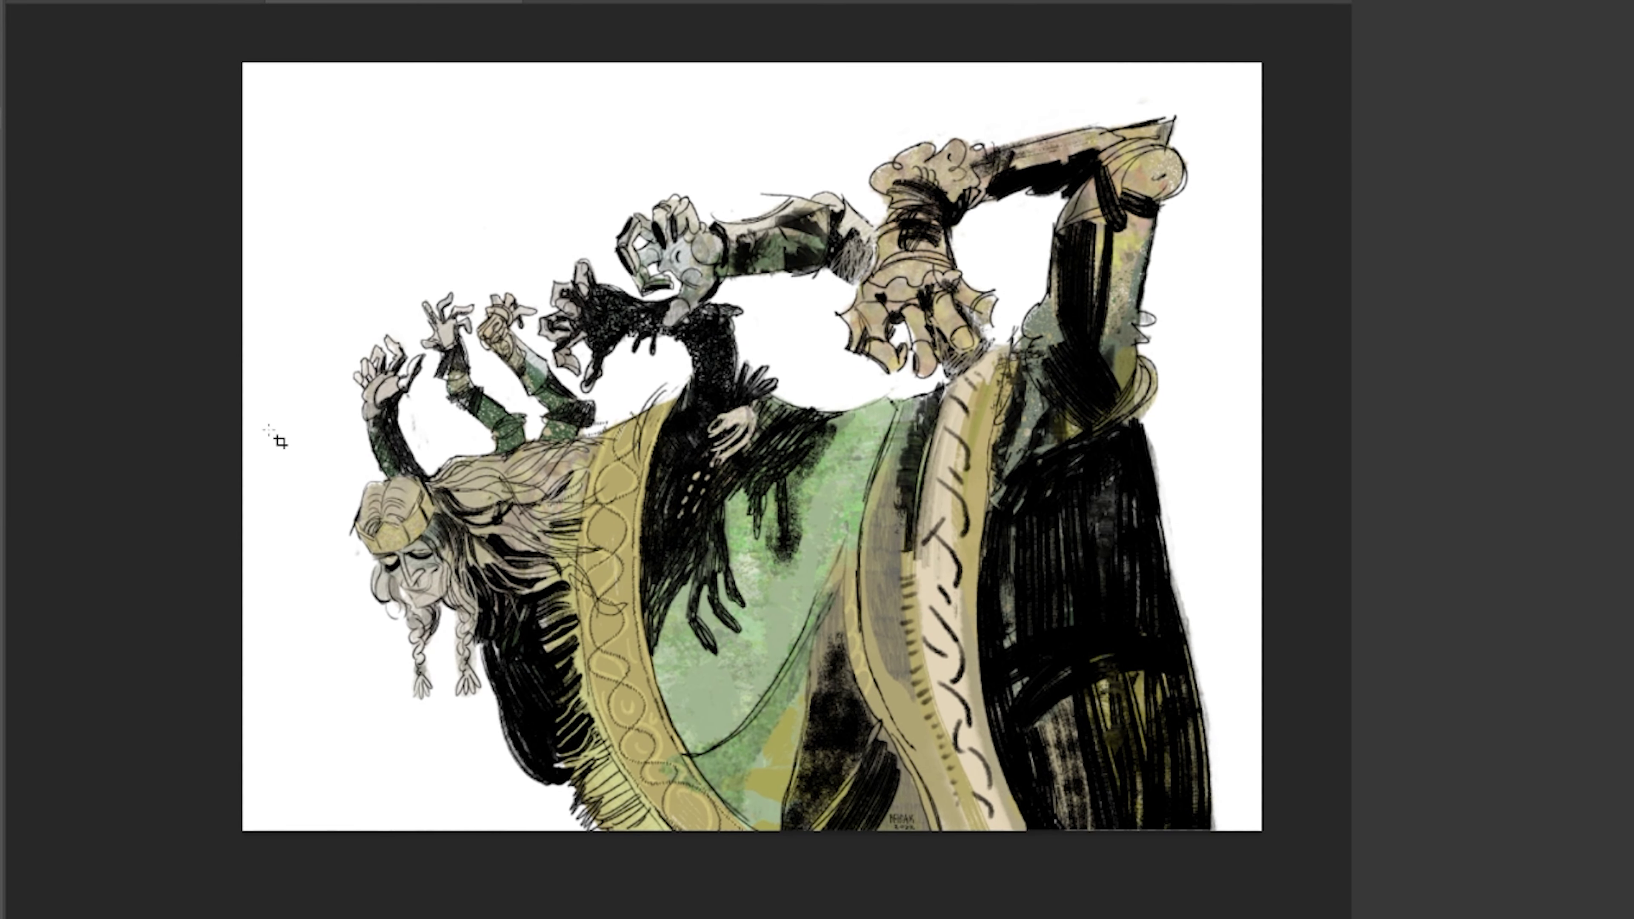
{"action": "key", "text": "ctrl+minus"}
{"action": "left_click", "coordinate": [696, 498]}
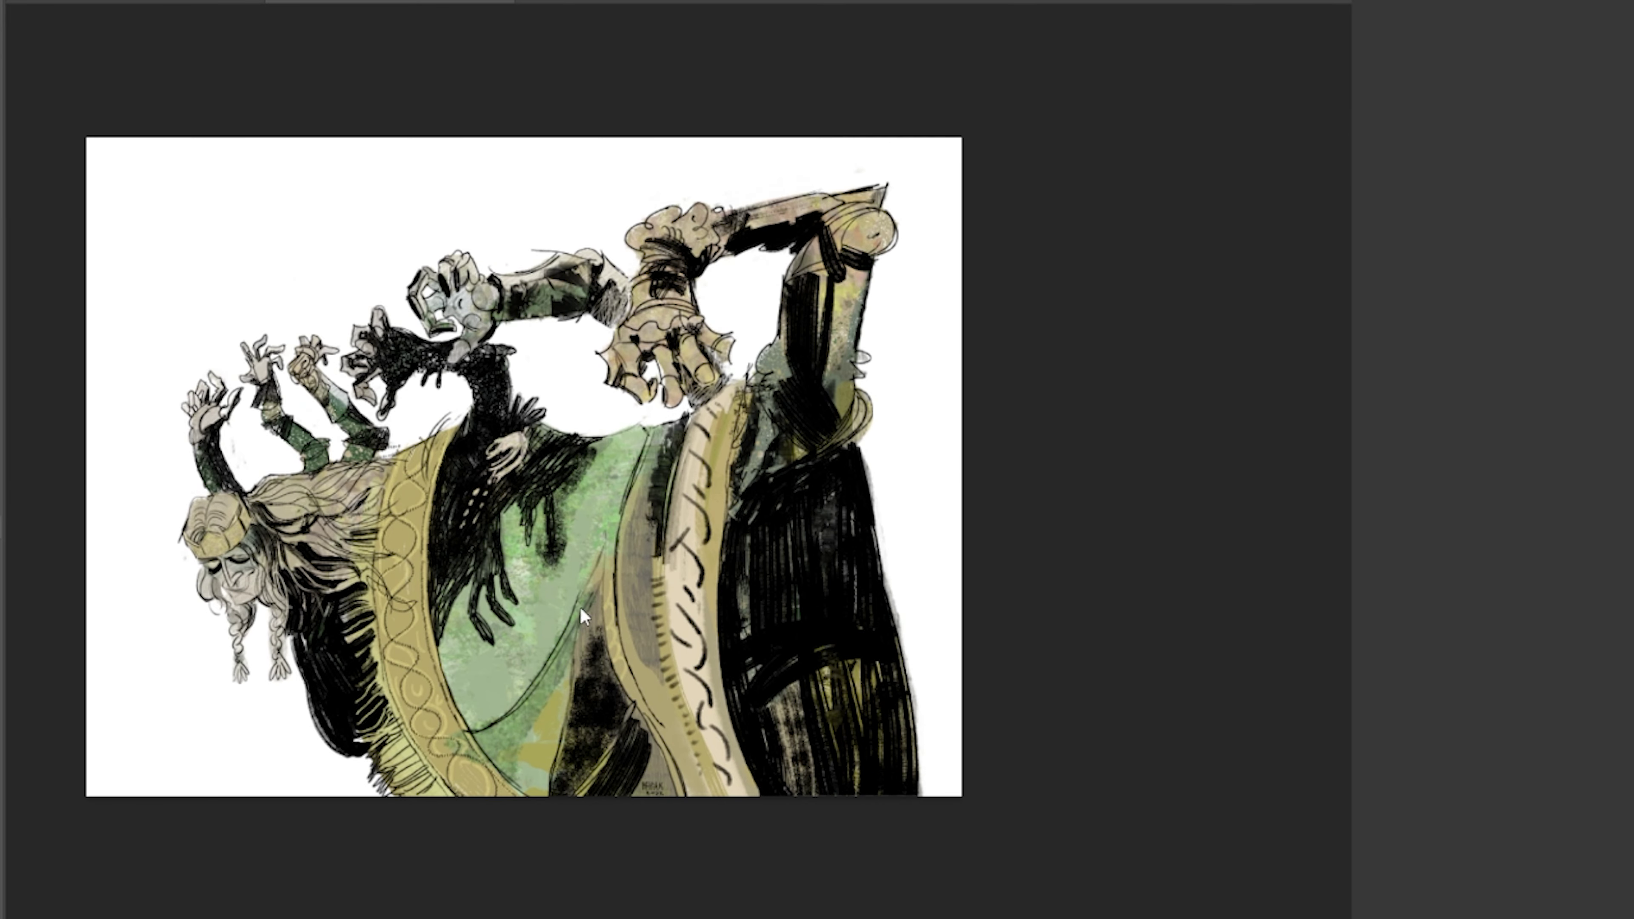